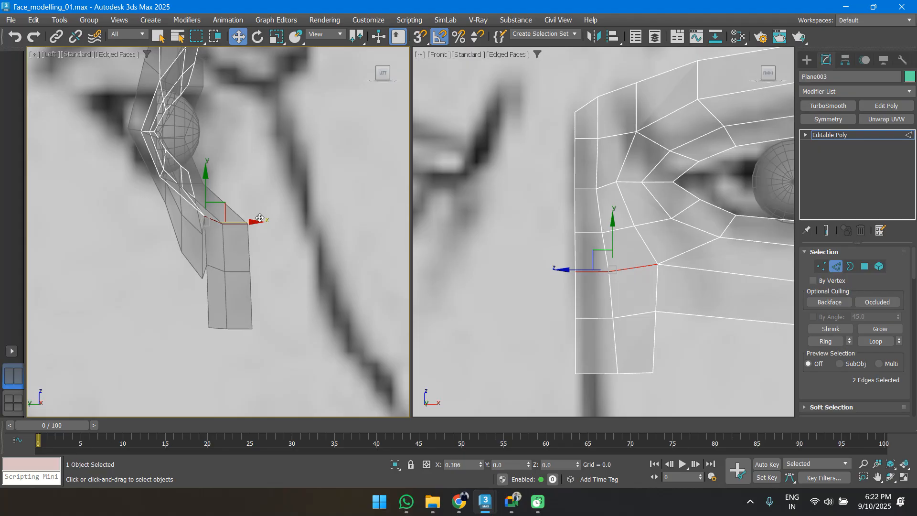
Select the two horizontal edges one row above the nose strip's lower end and move them forward in the side view
double_click(220, 268)
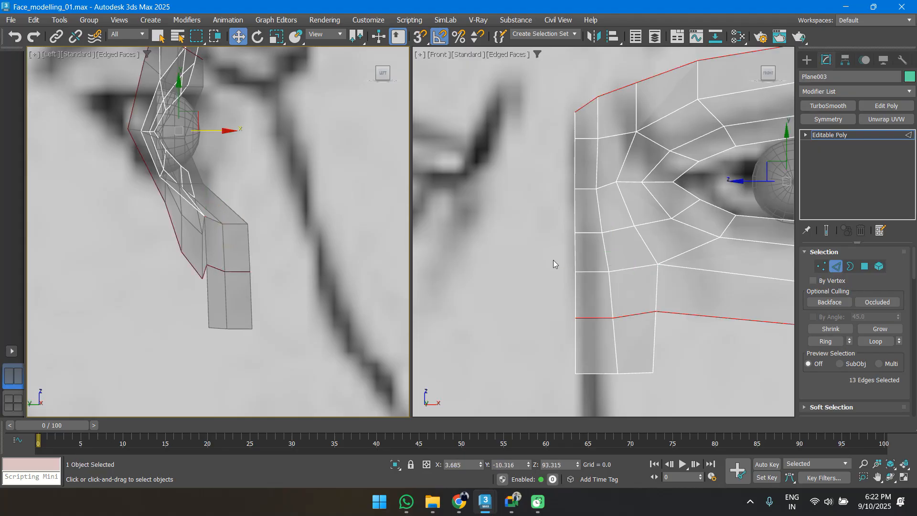
scroll(547, 261, "down", 6)
scroll(539, 260, "up", 2)
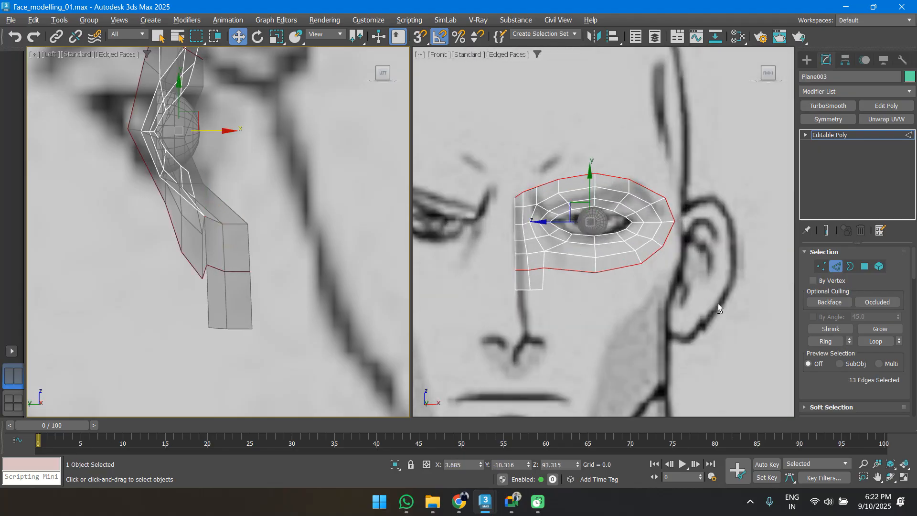
middle_click(572, 302)
scroll(525, 271, "up", 3)
left_click(525, 271)
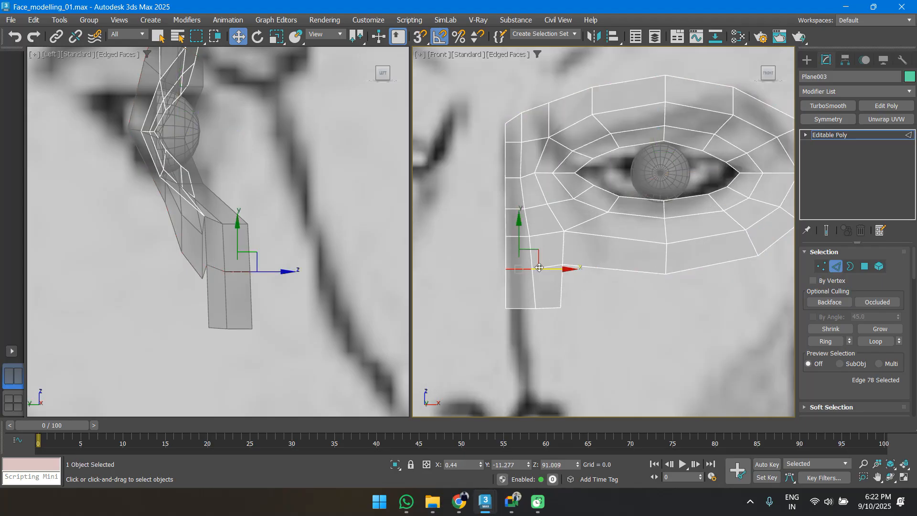
left_click(539, 268, "ctrl")
left_click_drag(258, 262, 303, 289)
Shift the middle vertices of the nose strip's two rows above the lowest one forward by about 0.16 in the side view
key("1")
left_click(269, 271)
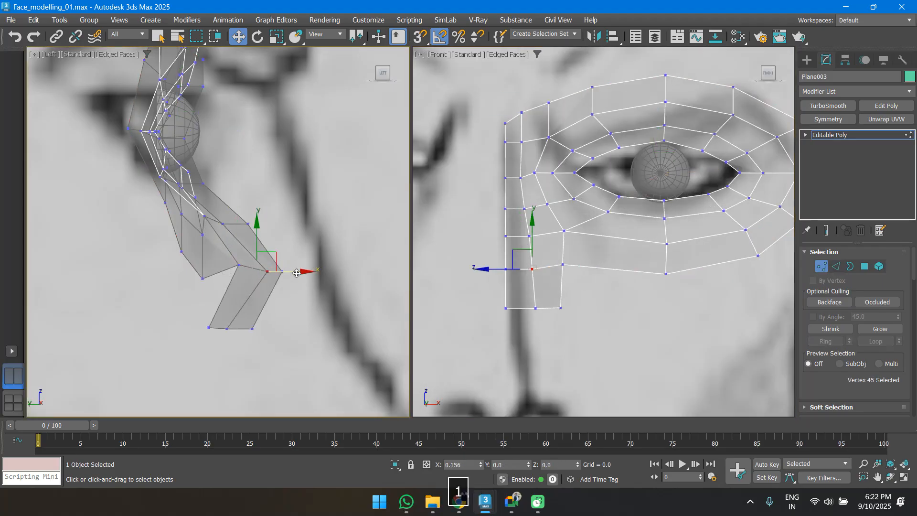
key("p")
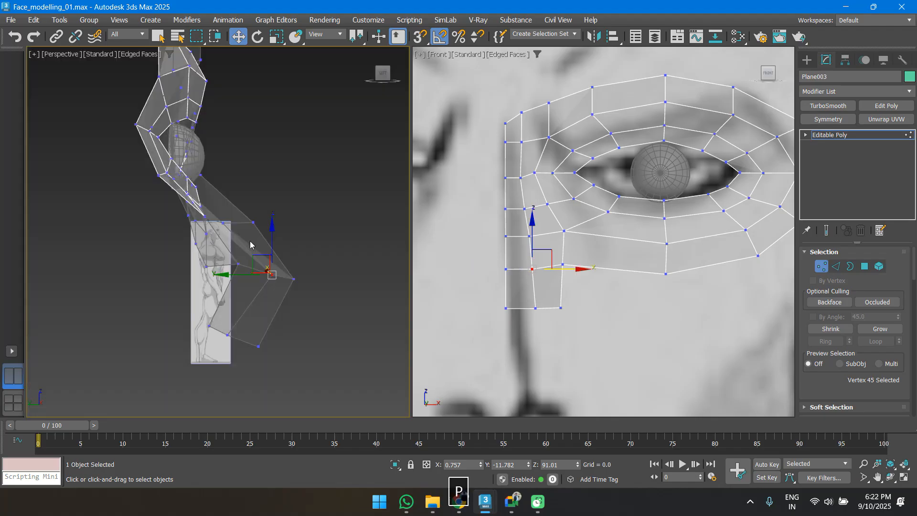
key("l")
left_click(233, 223)
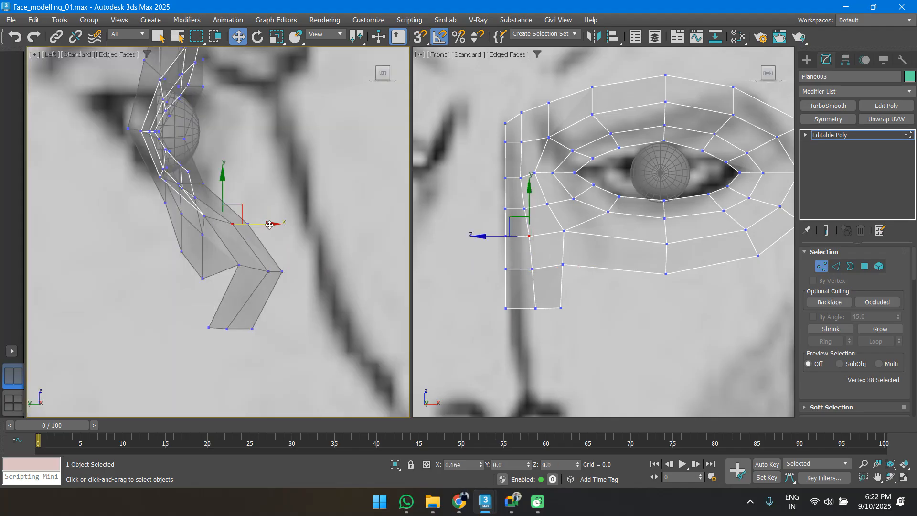
Move the nose strip's two bottom edges forward by about 1.0 in the side view, following the nose profile
key("2")
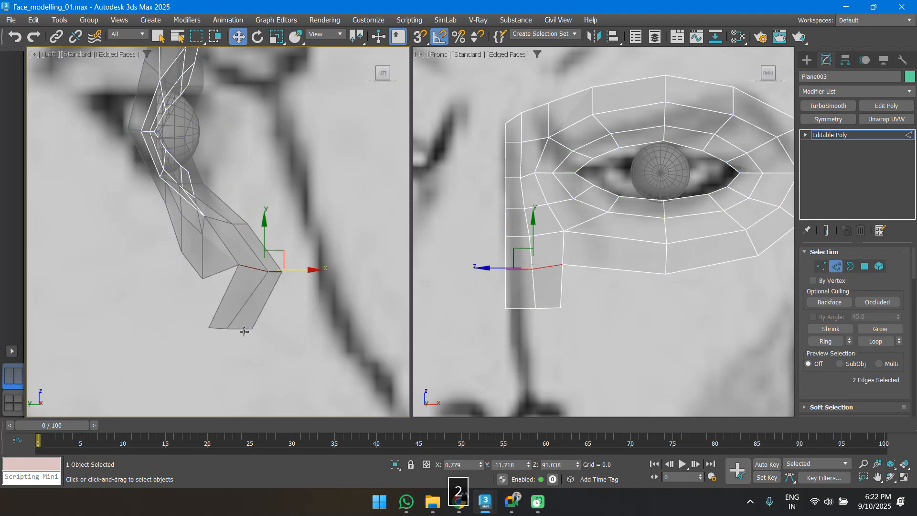
double_click(241, 330)
left_click_drag(272, 328, 332, 334)
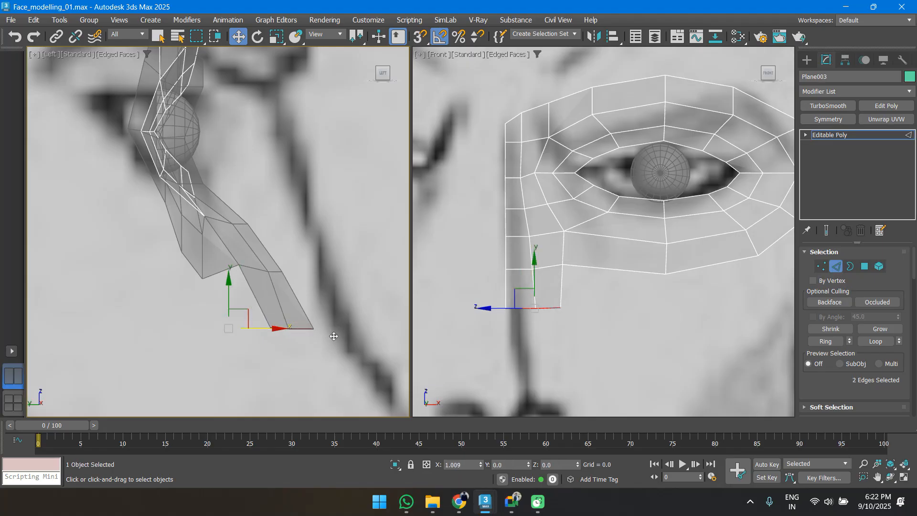
Move the bottom row's middle vertex forward to Y -12.25 and toward the face's centre line to X 0.764
scroll(291, 299, "up", 4)
key("1")
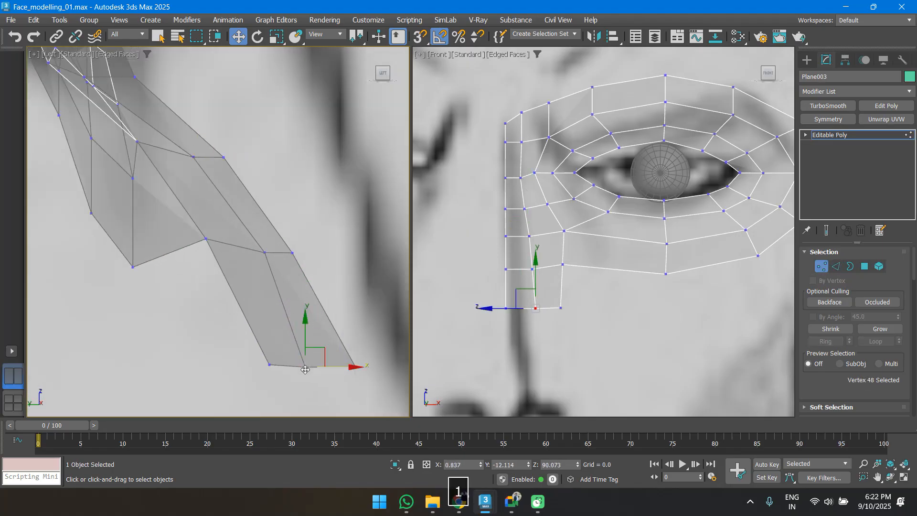
left_click_drag(328, 367, 345, 368)
scroll(561, 283, "up", 4)
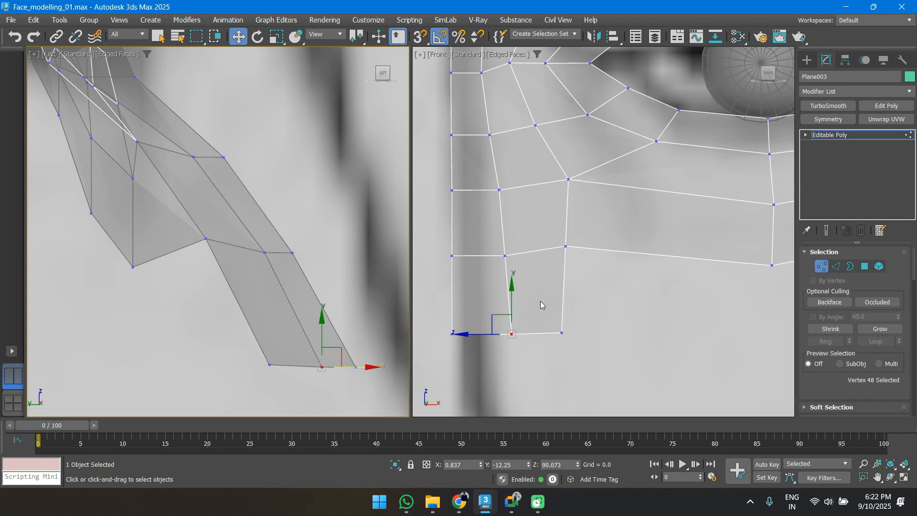
left_click(485, 335)
left_click(513, 334)
left_click_drag(539, 336, 535, 338)
Extend the nose strip's bottom edges downward into a new row at Z 89.16 and move its lower edges forward to Y -12.641
scroll(544, 310, "down", 8)
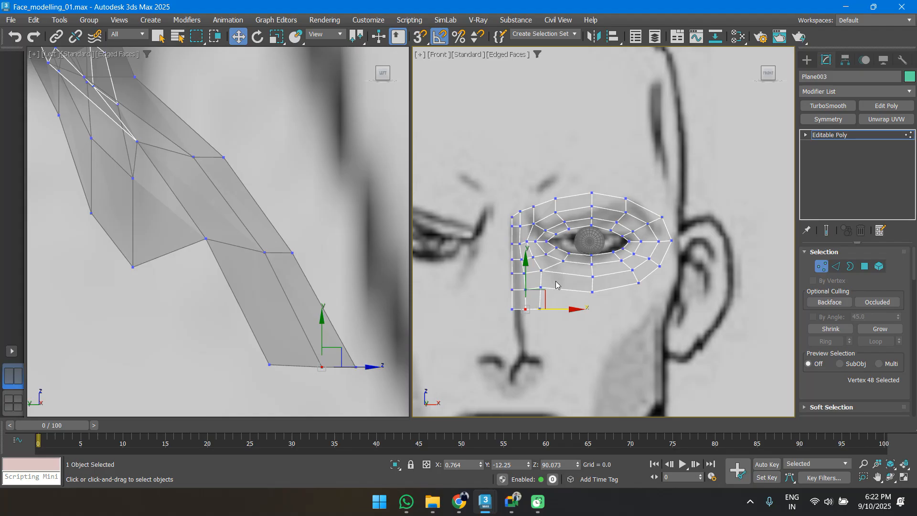
scroll(510, 311, "up", 6)
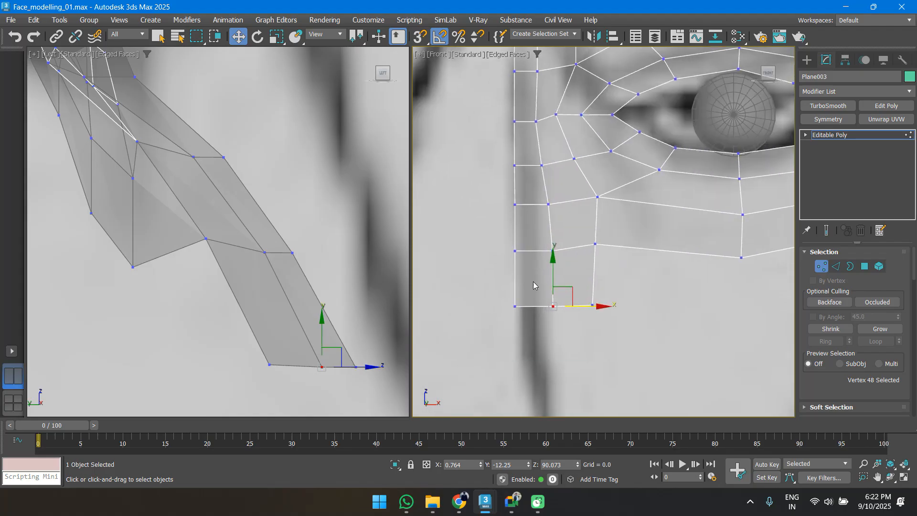
scroll(271, 274, "down", 4)
scroll(270, 273, "up", 3)
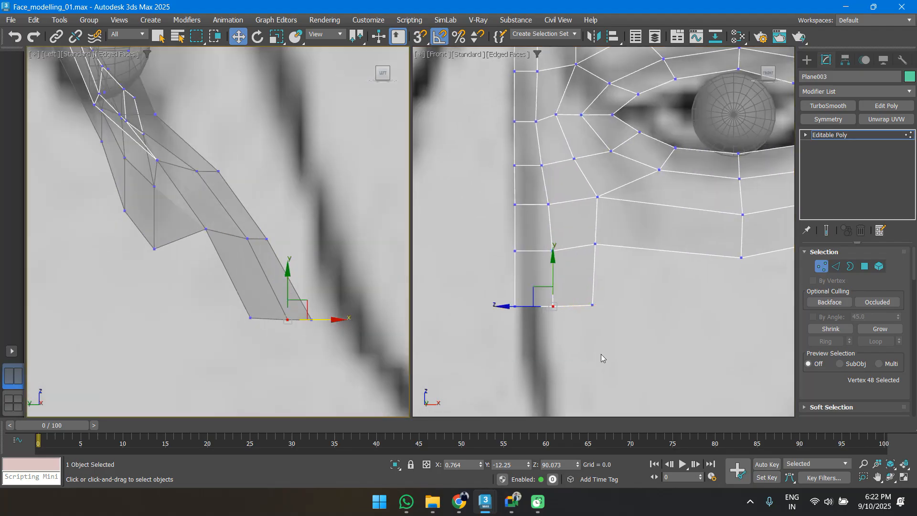
key("2")
scroll(549, 250, "down", 4)
left_click_drag(555, 208, 557, 234, "shift")
middle_click_drag(306, 301, 307, 249)
scroll(300, 255, "down", 3)
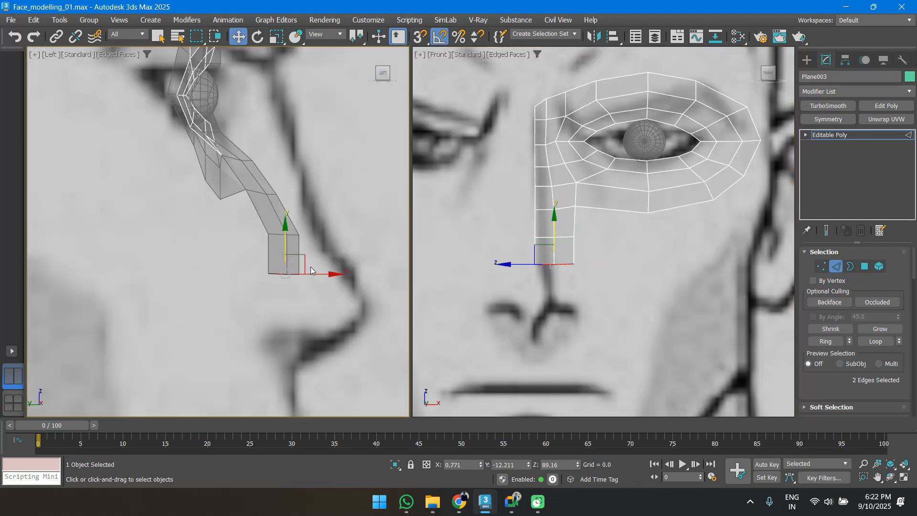
left_click_drag(316, 273, 365, 270)
scroll(532, 294, "down", 5)
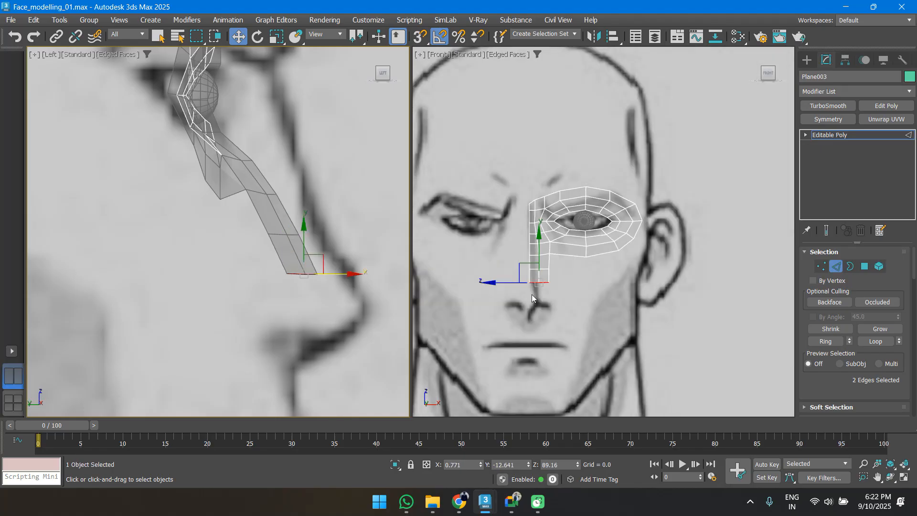
Move the outer vertices of the nose strip's two lowest rows inward in the front view to narrow the strip
scroll(546, 295, "up", 10)
key("1")
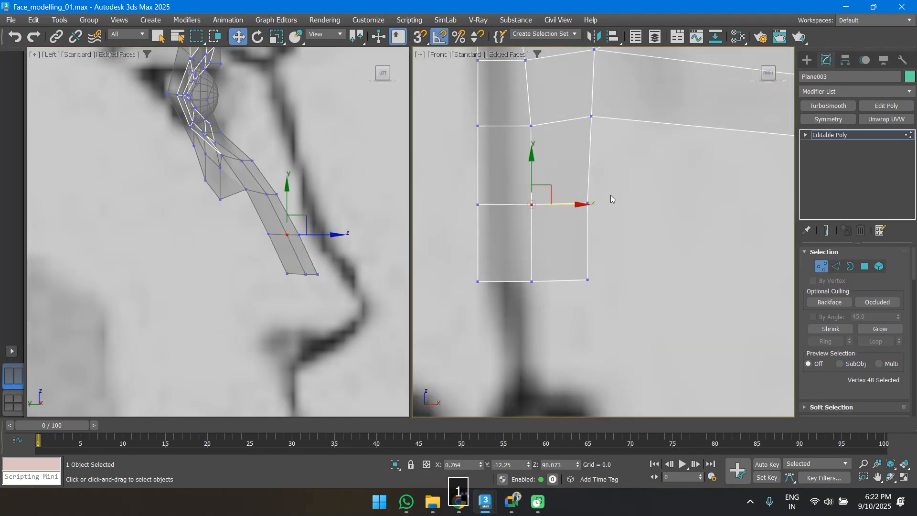
left_click(588, 203)
left_click_drag(598, 204, 591, 204)
left_click(591, 299)
left_click_drag(614, 274, 567, 285)
Extend the nose strip's bottom edges downward into another row, with the new lower edges at Z 88.454
scroll(581, 286, "down", 5)
key("2")
scroll(296, 277, "down", 4)
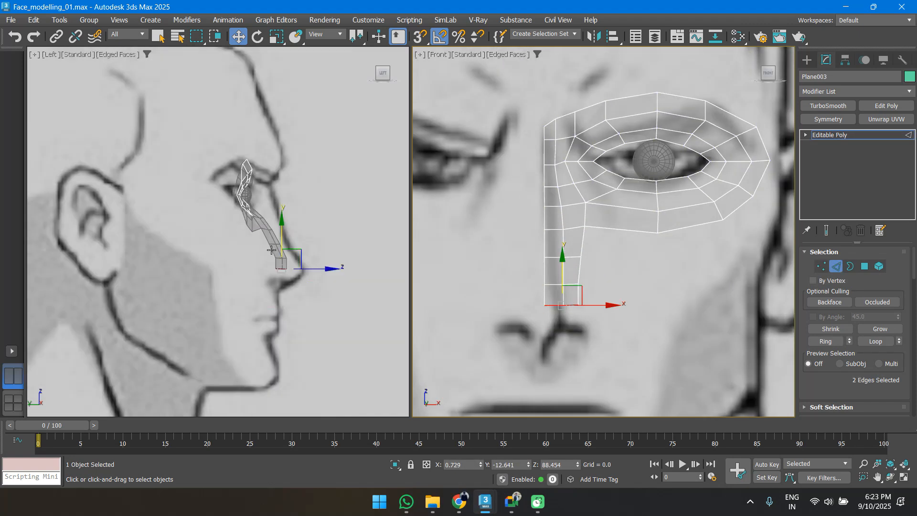
scroll(297, 277, "up", 4)
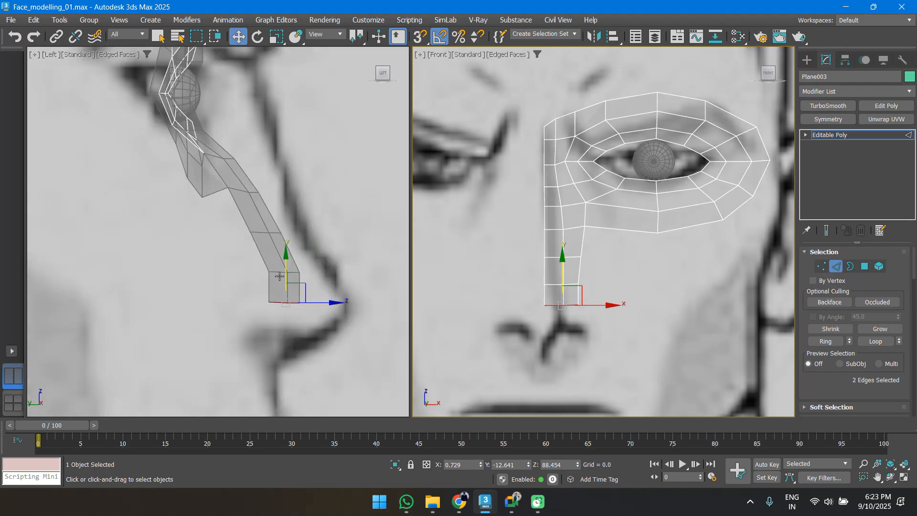
key("2")
key("2")
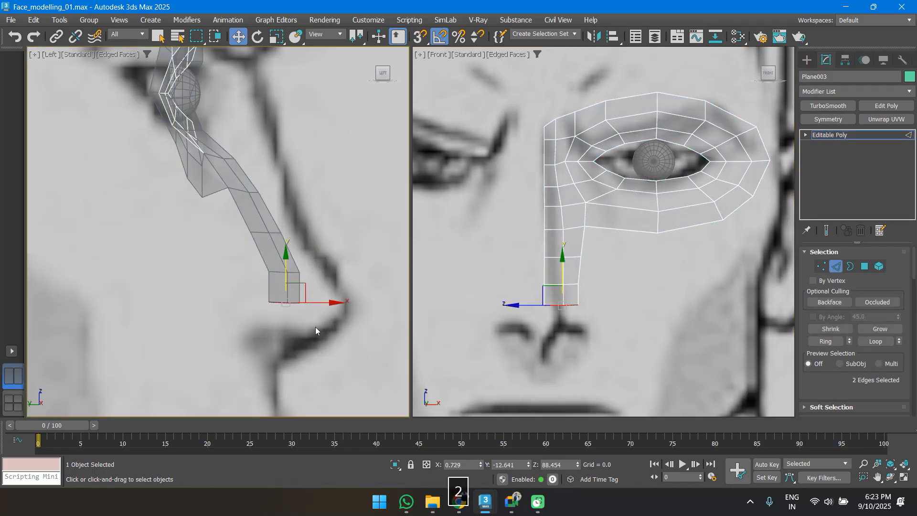
Switch to Google Meet, admit the waiting participant, open the participant list and return to 3ds Max
mouse_move(511, 502)
left_click(497, 449)
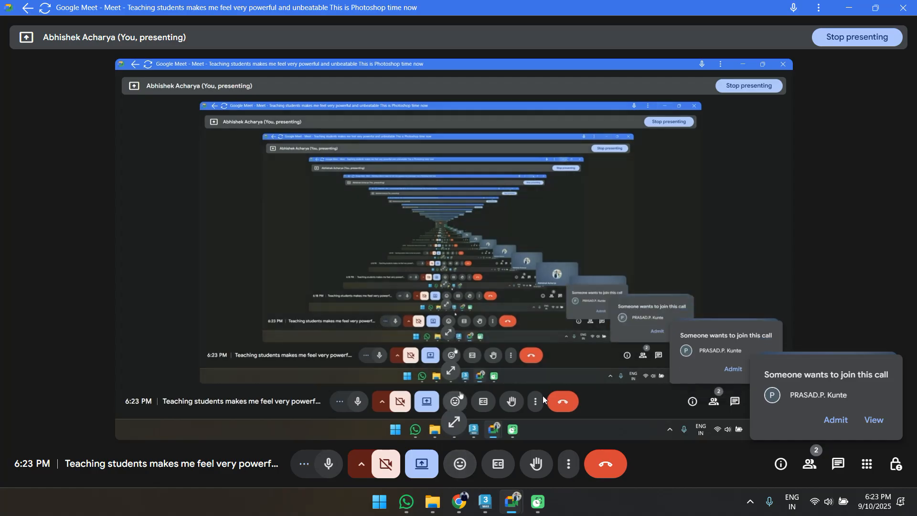
left_click(836, 420)
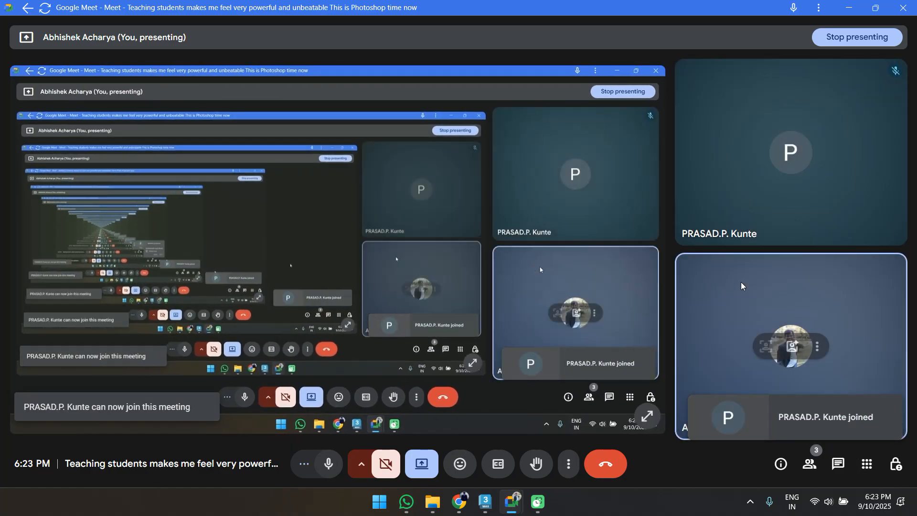
left_click(810, 464)
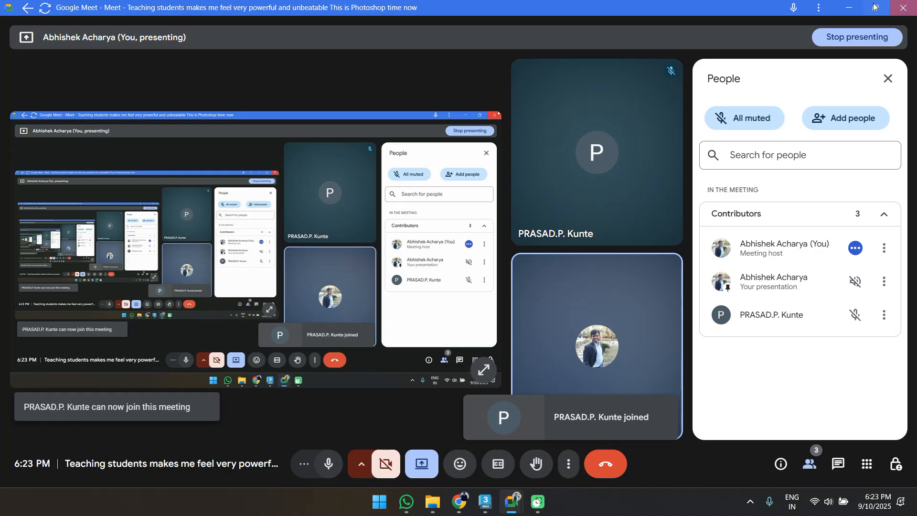
left_click(854, 6)
Try to move the centre-line vertex of the nose bridge below the eye corner forward in the side view
middle_click_drag(279, 159, 242, 229)
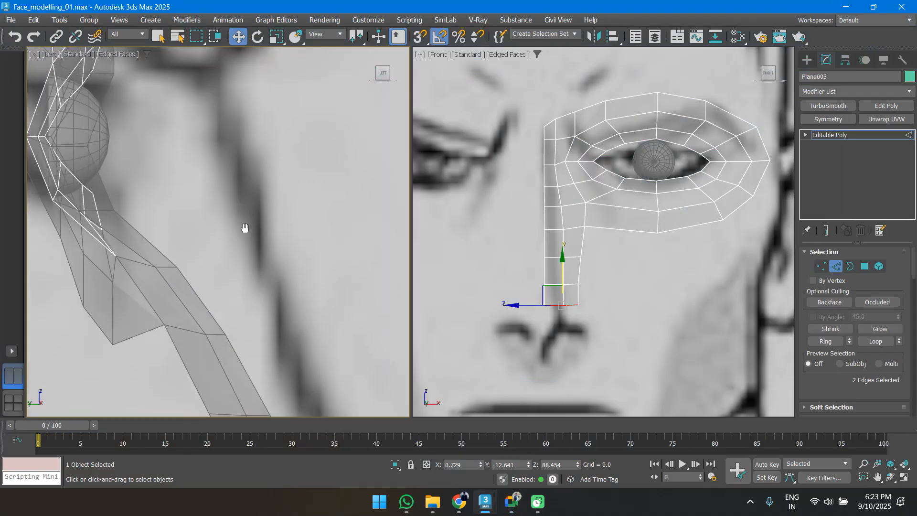
key("2")
key("2")
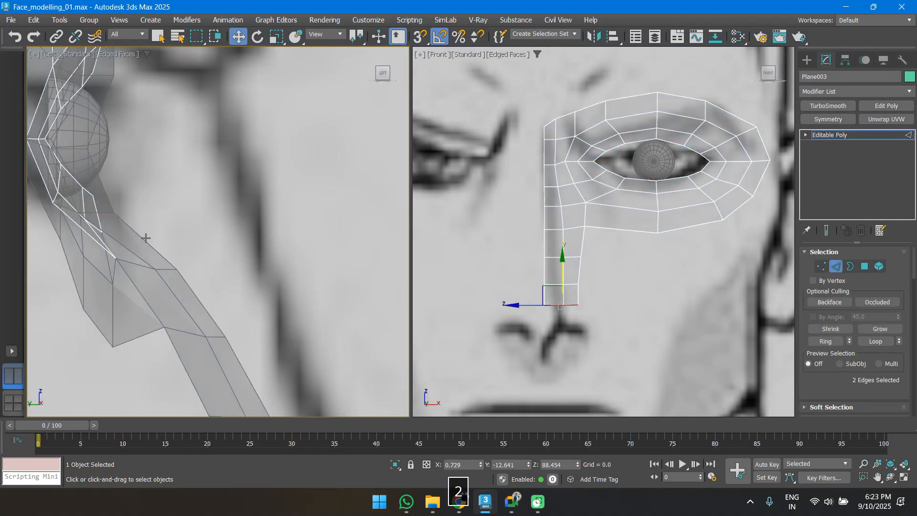
key("1")
left_click(113, 213)
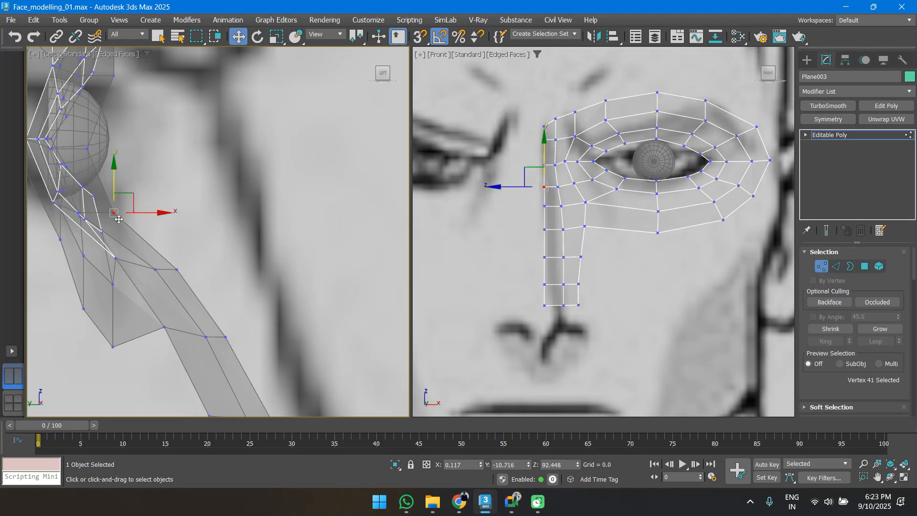
middle_click_drag(133, 220, 96, 221)
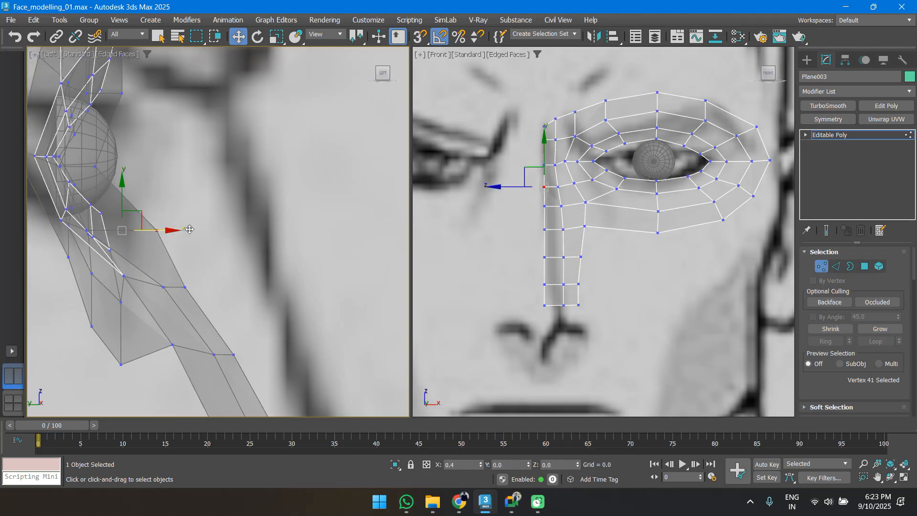
key("ctrl+z")
Move the nose-bridge vertex next to the centre line, just below the eye corner, forward to Y -10.891
middle_click_drag(213, 244, 106, 256, "alt")
scroll(108, 217, "down", 5)
middle_click_drag(191, 217, 239, 228, "alt")
scroll(125, 229, "up", 5)
left_click(118, 227)
key("p")
scroll(167, 232, "down", 4)
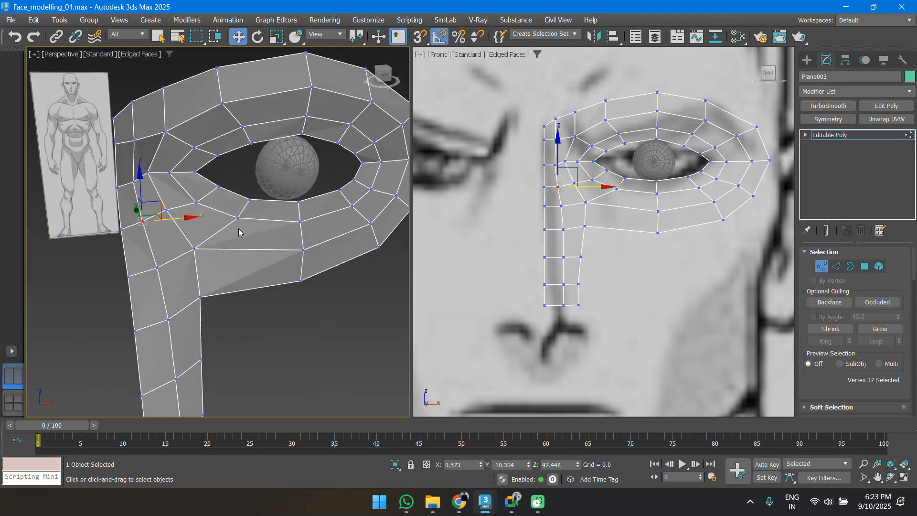
key("l")
middle_click_drag(170, 178, 142, 214)
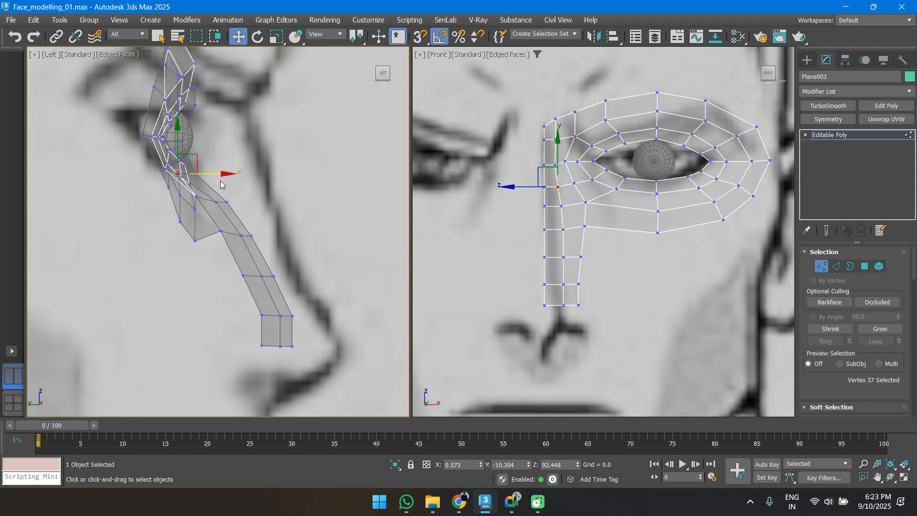
left_click_drag(243, 174, 243, 174)
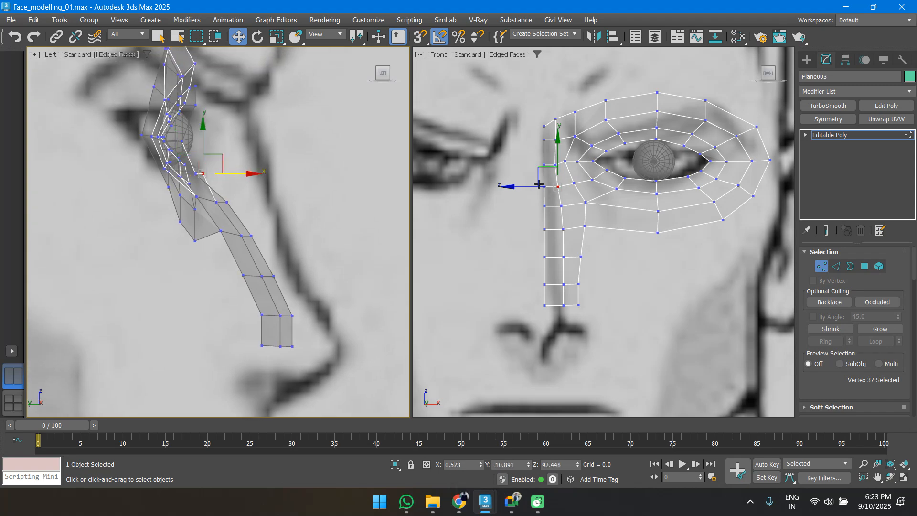
Move the two vertices below the inner eye corner forward in the side view, the one nearer the nose to Y -10.509
left_click(574, 183)
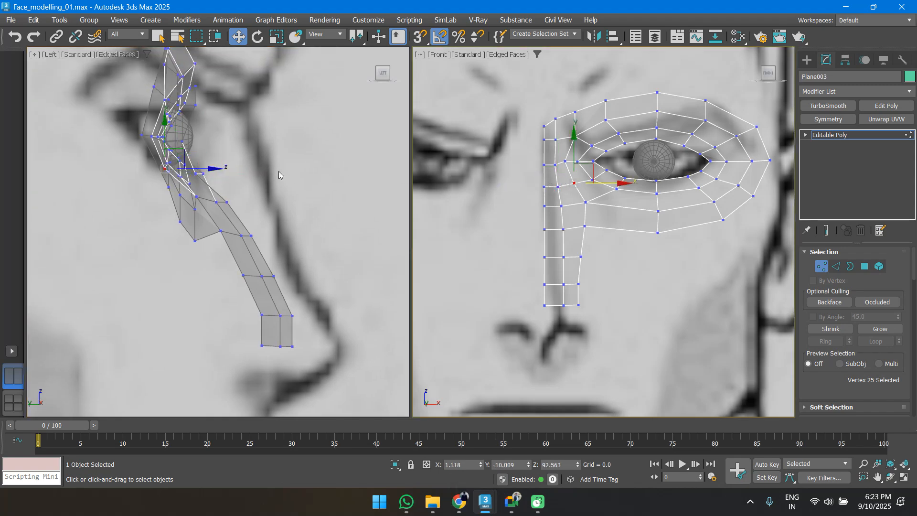
middle_click_drag(279, 174, 243, 175)
left_click_drag(204, 178, 225, 179)
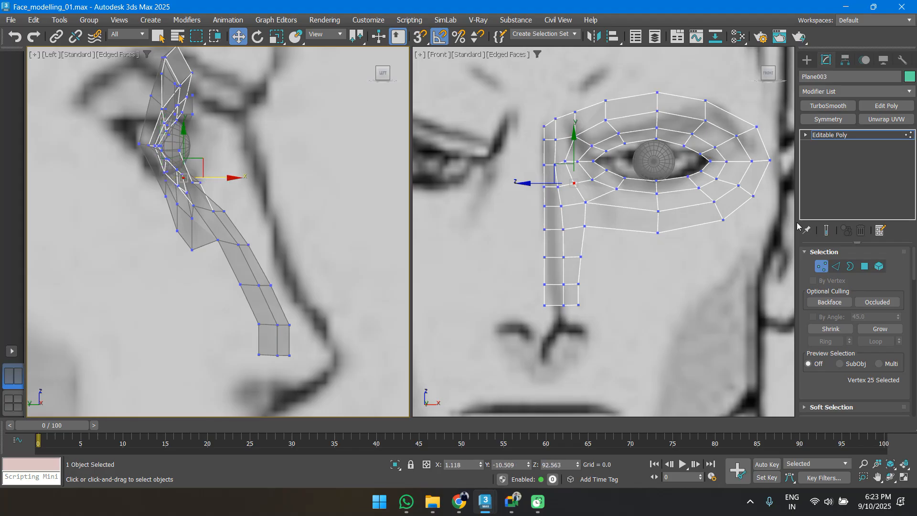
left_click(592, 180)
middle_click_drag(277, 191, 270, 198)
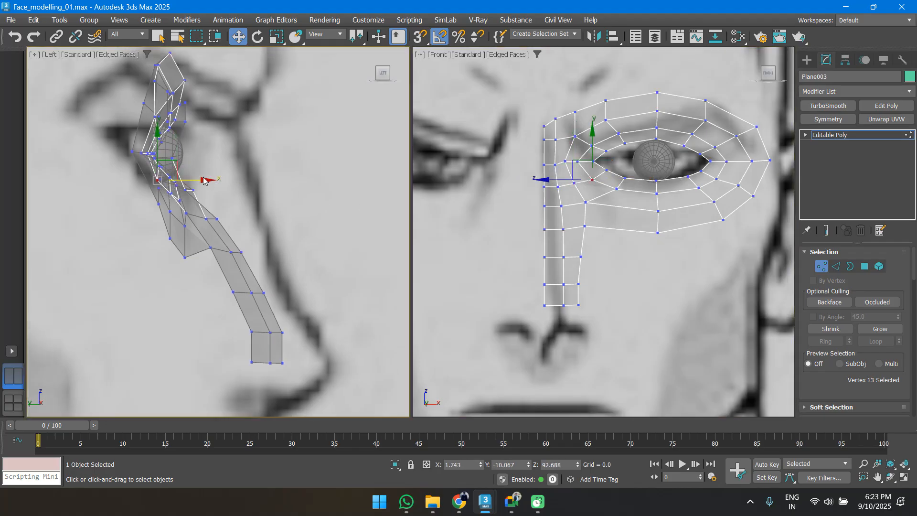
left_click_drag(205, 180, 237, 181)
Move the next row's middle nose-strip vertex forward to Y -11.452 and the vertex beside it forward by about 0.41
left_click(556, 208)
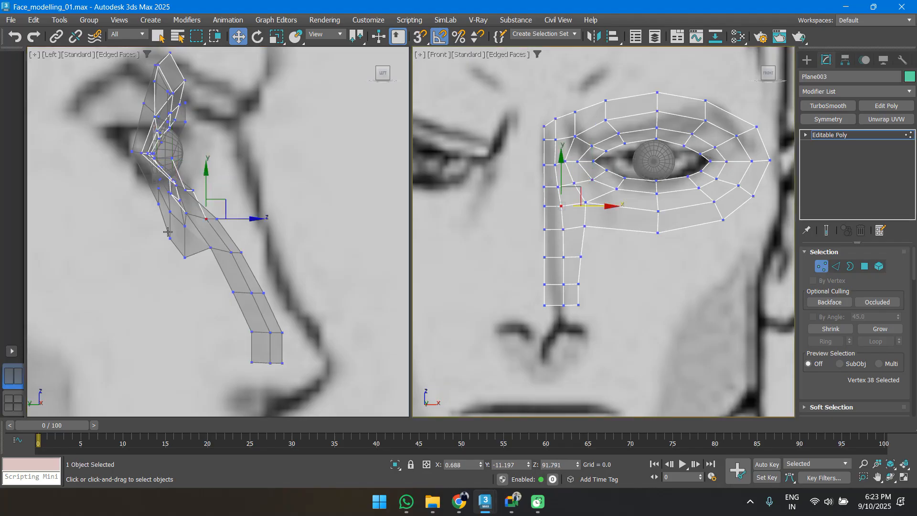
middle_click_drag(252, 220, 240, 229)
left_click_drag(241, 229, 263, 227)
left_click(586, 203)
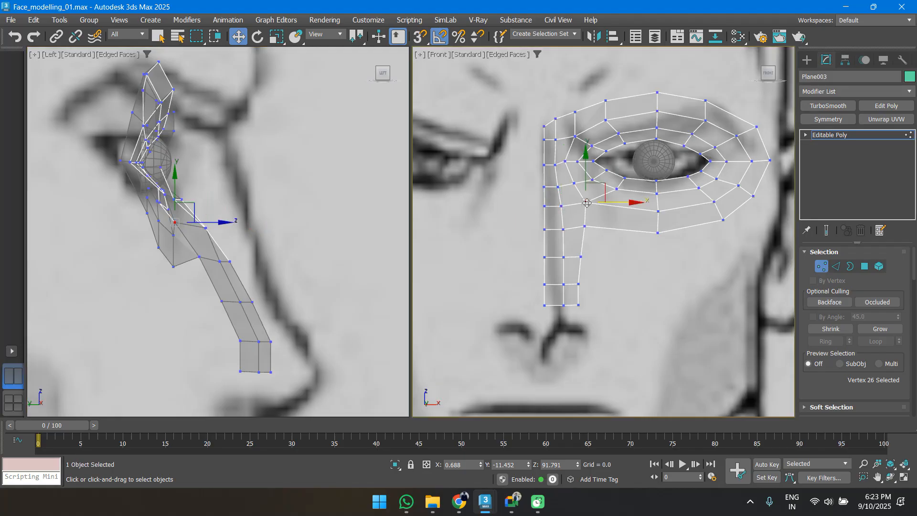
middle_click_drag(196, 229, 198, 241)
left_click_drag(222, 234, 233, 234)
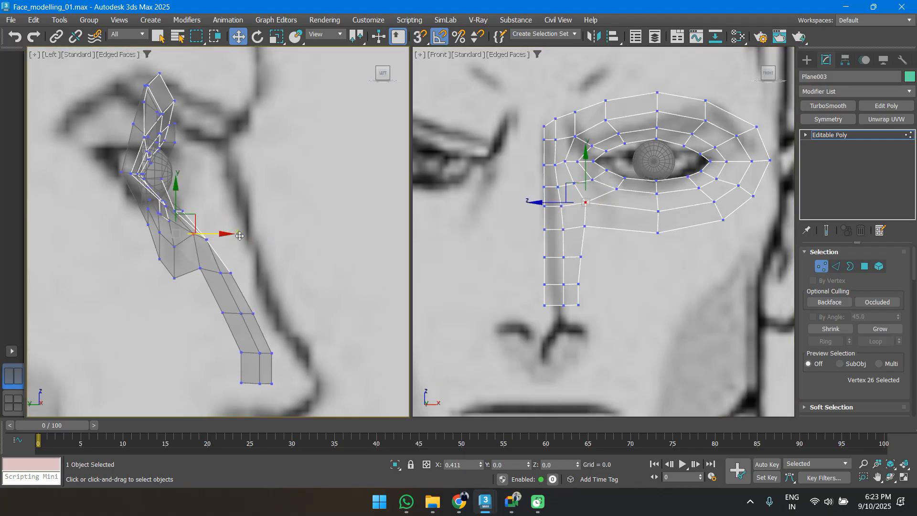
Move the middle and outer nose-strip vertices level with the eye mesh's lower edge forward in the side view
left_click(564, 229)
middle_click_drag(224, 296, 219, 298)
left_click_drag(249, 279, 265, 279)
left_click(585, 229)
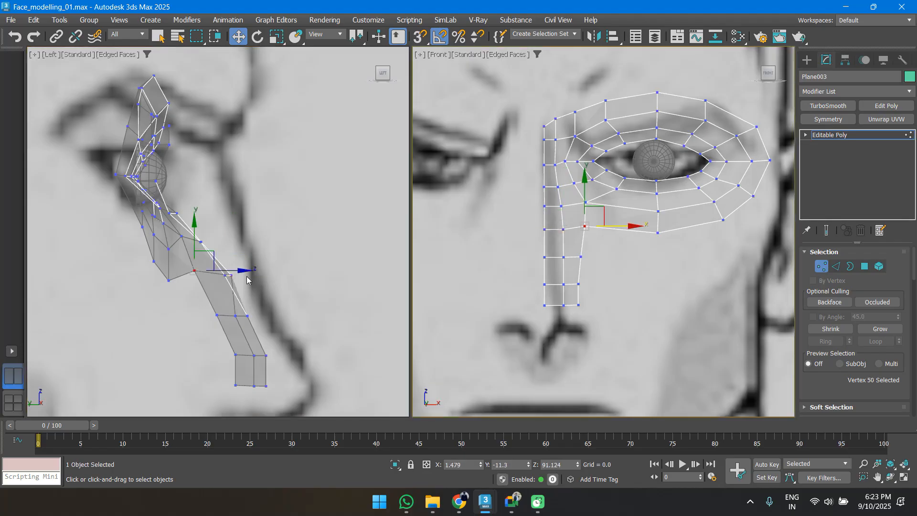
left_click_drag(240, 272, 287, 276)
Try to reposition the centre-line vertex of that same nose-strip row along the side profile
left_click(545, 231)
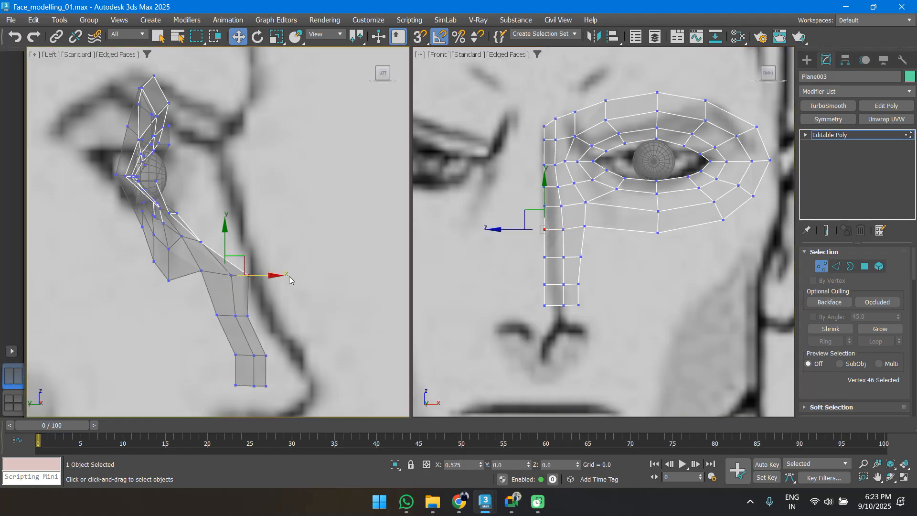
middle_click_drag(286, 276, 260, 271, "alt")
key("ctrl+z")
left_click(250, 261)
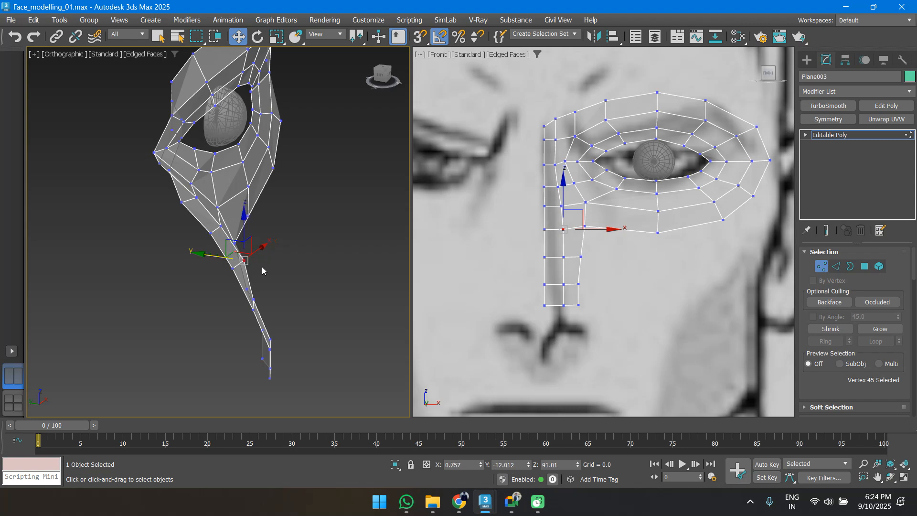
key("l")
scroll(292, 280, "up", 2)
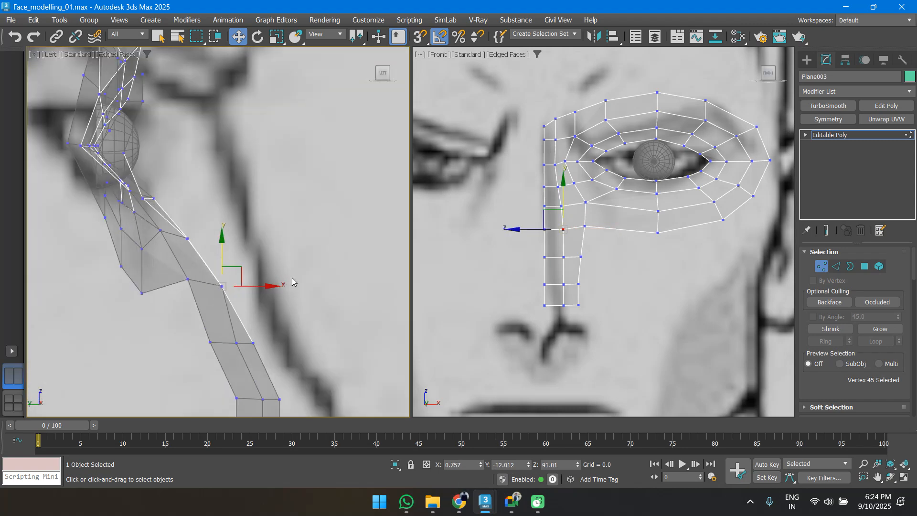
left_click(546, 230)
left_click_drag(244, 286, 236, 287)
key("ctrl+z")
Move the middle nose-strip vertices of the three lowest rows forward in the side view, the bottom one to Y -12.828
left_click(544, 261)
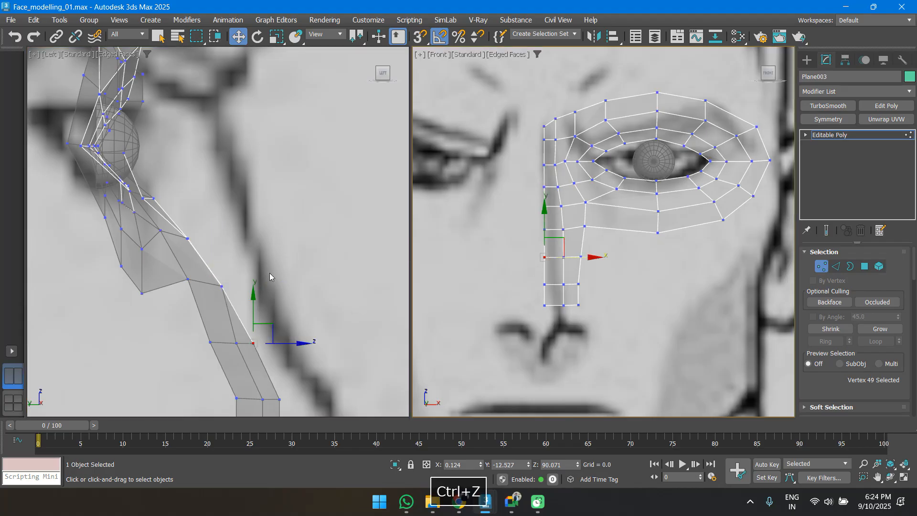
scroll(273, 277, "up", 2)
middle_click_drag(319, 373, 339, 305)
scroll(339, 305, "down", 4)
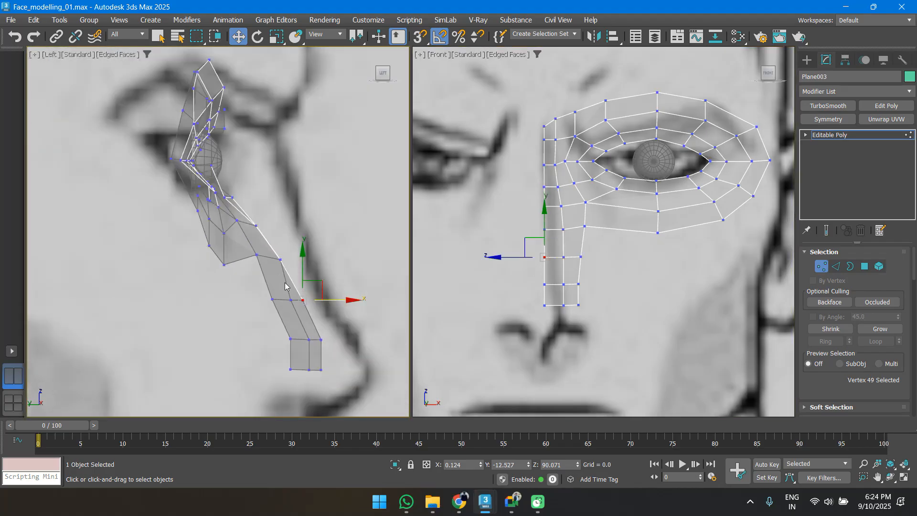
left_click(292, 302)
scroll(288, 304, "up", 3)
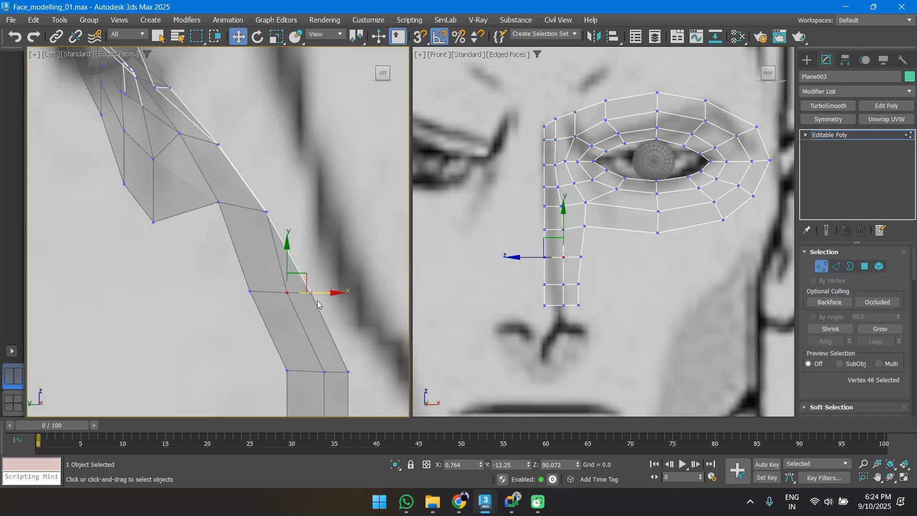
left_click(324, 372)
left_click_drag(347, 374, 360, 377)
middle_click_drag(359, 377, 315, 244)
left_click(301, 295)
left_click_drag(326, 294, 337, 297)
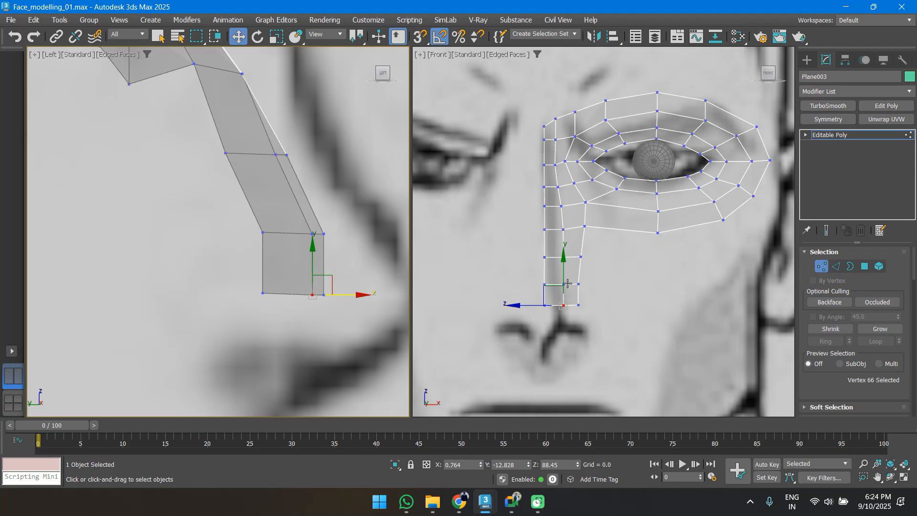
Extrude the three lower border edges of the eye mesh downward in the front view and shift them forward in the side view
scroll(570, 283, "down", 4)
scroll(570, 277, "up", 5)
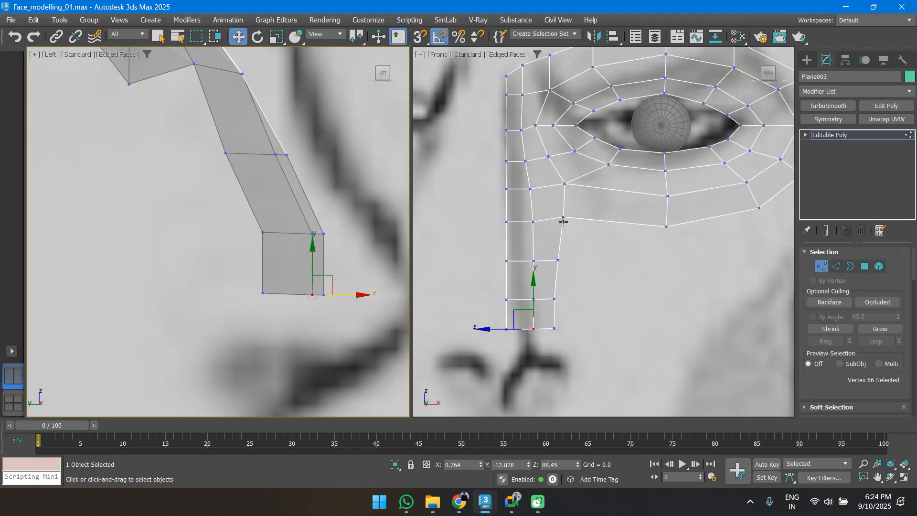
scroll(579, 269, "down", 2)
key("2")
left_click(549, 249)
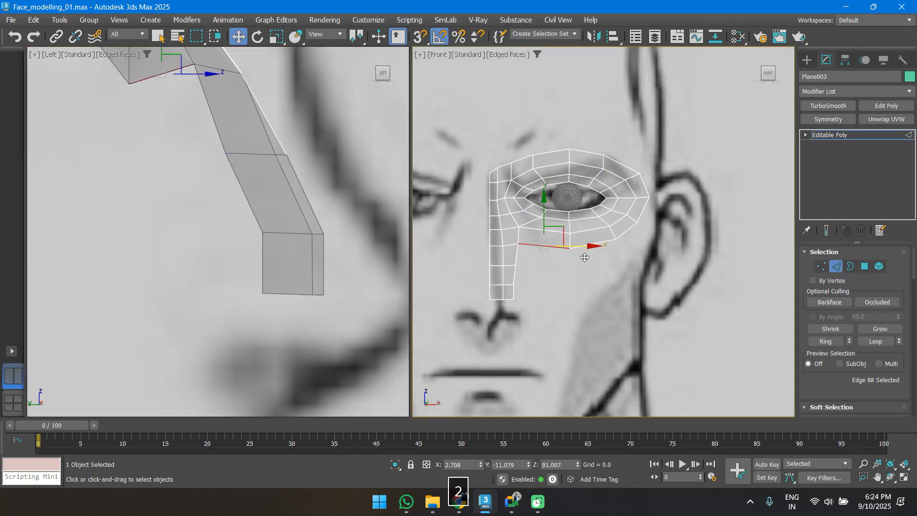
left_click(594, 244, "ctrl")
left_click(637, 228, "ctrl")
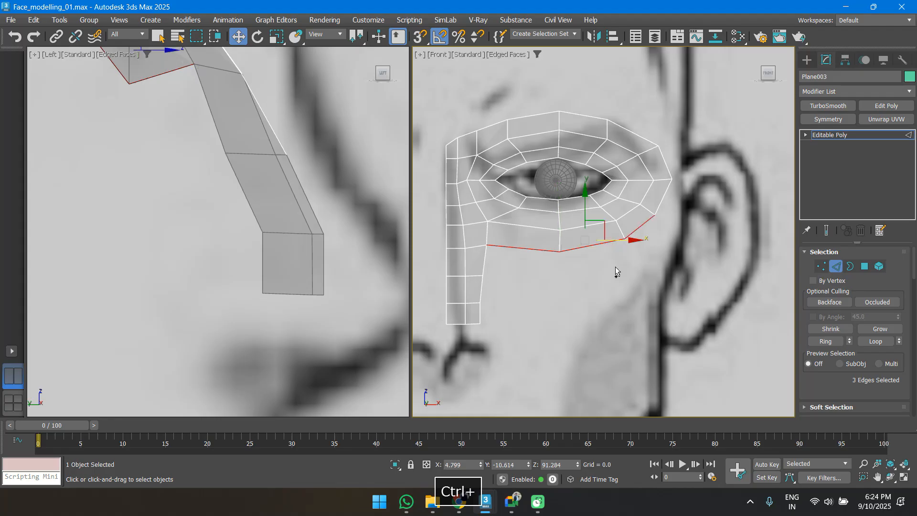
left_click_drag(584, 221, 595, 281, "shift")
middle_click_drag(190, 158, 179, 202)
left_click_drag(151, 190, 199, 191)
Target Weld the inner end vertex of the new cheek row to the adjacent nose-strip vertex
key("1")
scroll(501, 225, "up", 8)
left_click(522, 329)
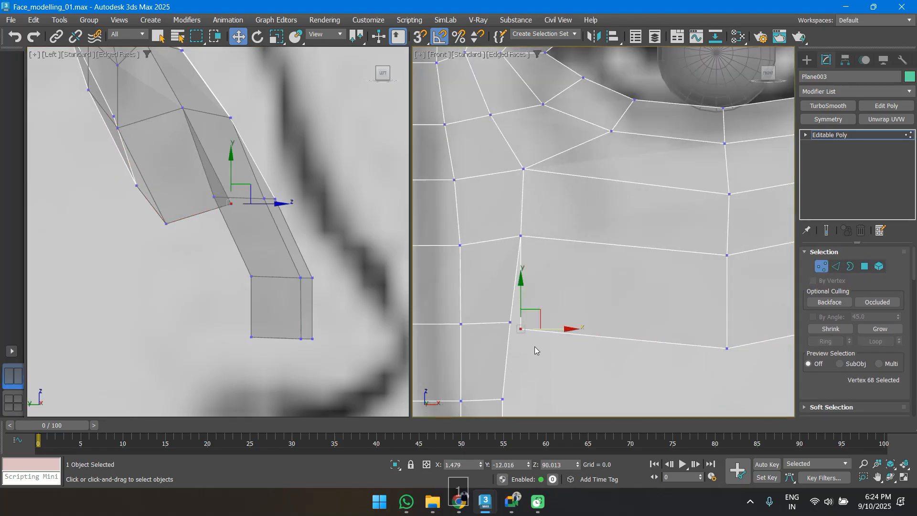
right_click(526, 293)
left_click(480, 378)
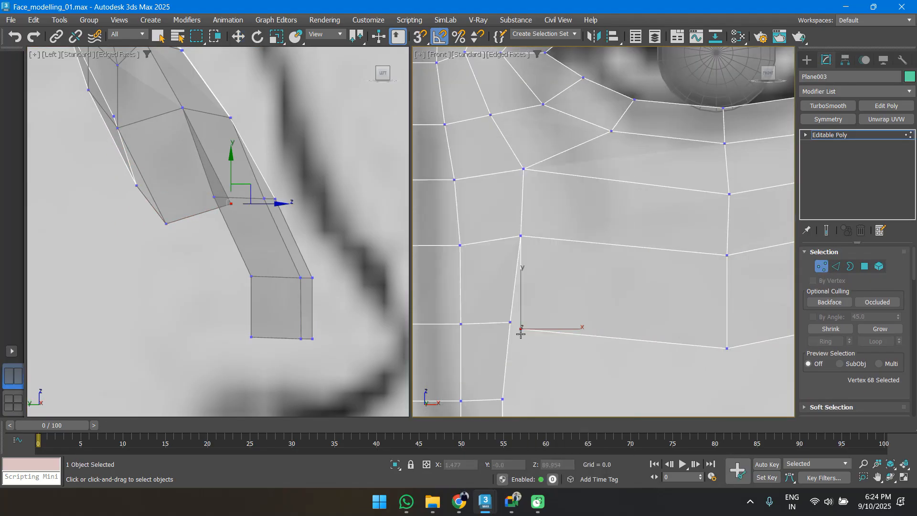
key("w")
Raise the new row's vertex below the pupil slightly and its outer neighbour to Z 90.328 in the front view
scroll(501, 334, "down", 5)
left_click_drag(503, 336, 504, 326)
left_click(593, 338)
left_click_drag(594, 326, 596, 320)
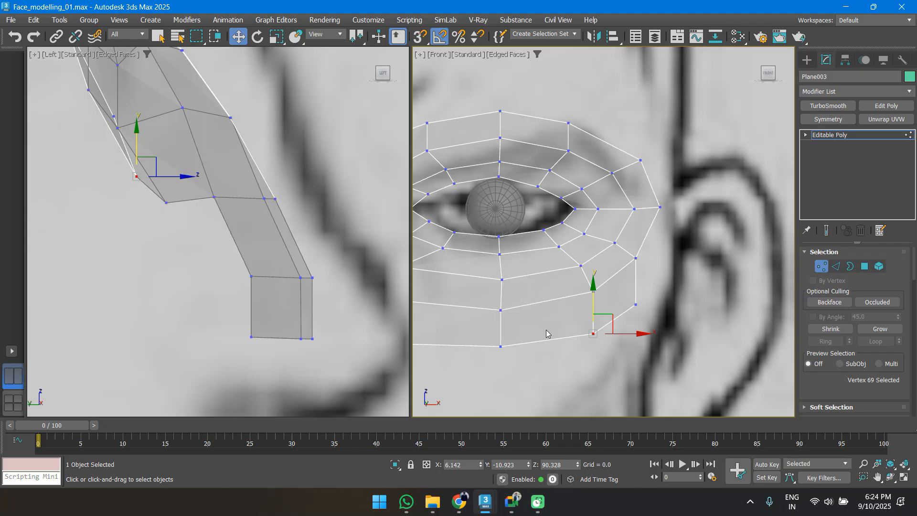
left_click(636, 303)
Move the outer cheek vertices below the eye forward in the perspective view, the one in the second-lowest row to Y -10.695
middle_click_drag(287, 258, 153, 218, "alt")
key("p")
scroll(174, 236, "down", 3)
scroll(155, 216, "up", 5)
left_click(154, 263)
middle_click_drag(154, 263, 186, 262, "alt")
left_click_drag(186, 262, 171, 263)
left_click(177, 292)
left_click_drag(196, 292, 189, 292)
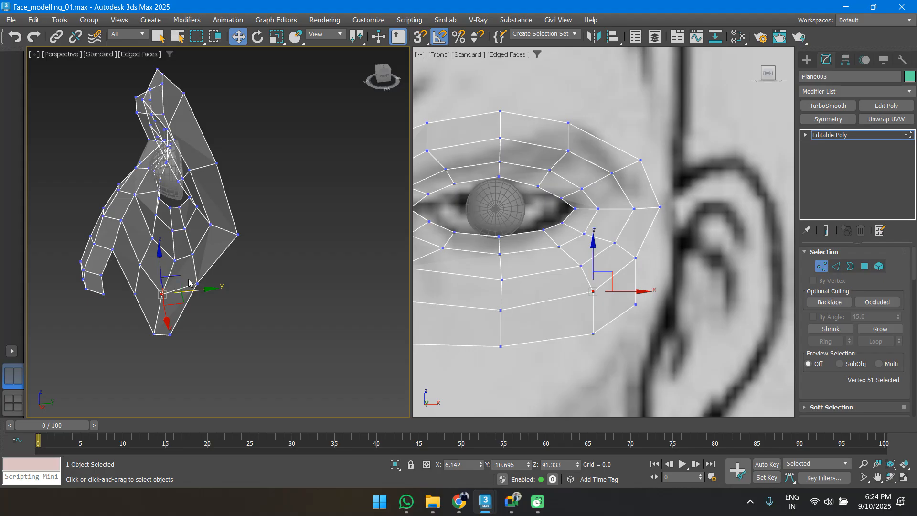
Refine the outer cheek curvature below the eye, bringing the second-lowest row's vertex outward of the pupil to Y -10.889
left_click(198, 284)
scroll(205, 289, "up", 5)
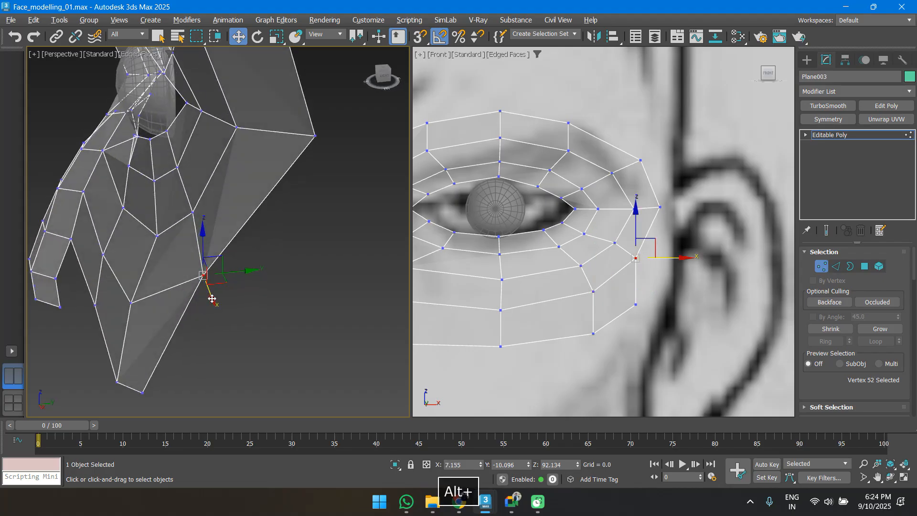
middle_click_drag(194, 216, 234, 229, "alt")
left_click(226, 281)
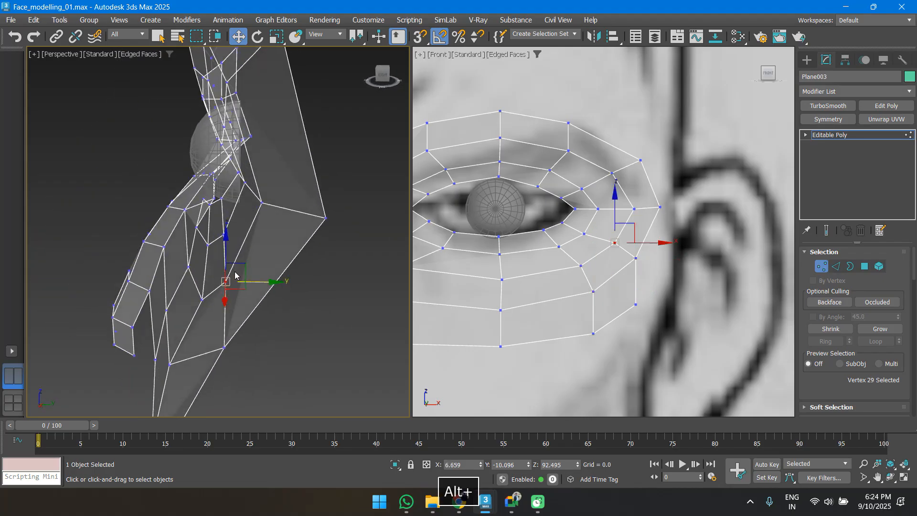
middle_click_drag(239, 283, 171, 306, "alt")
left_click(127, 329)
middle_click_drag(127, 329, 189, 349, "alt")
left_click(201, 314)
left_click(191, 335)
left_click_drag(207, 335, 190, 337)
left_click(221, 377)
middle_click_drag(221, 378, 284, 365, "alt")
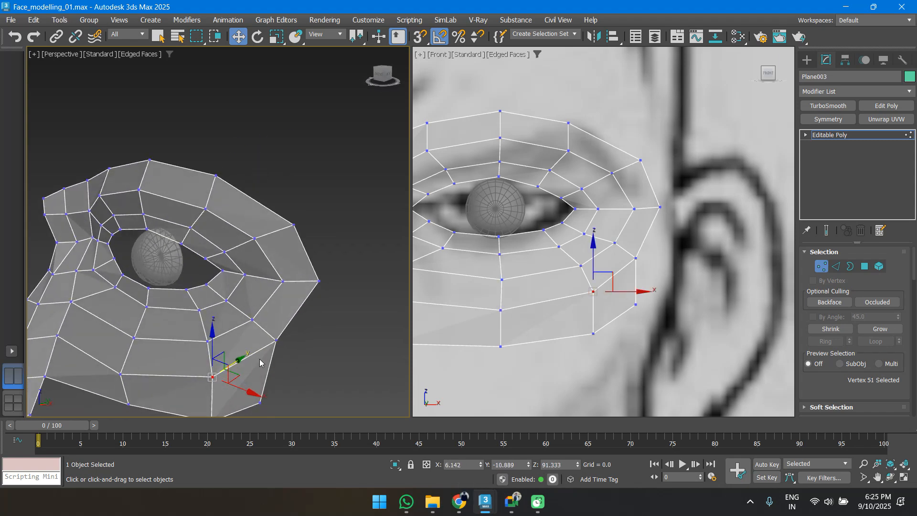
Move the bottom-row vertex directly below the pupil forward to Y -11.479
middle_click_drag(206, 362, 236, 290)
middle_click_drag(183, 352, 227, 340, "alt")
left_click(140, 348)
middle_click_drag(140, 350, 97, 367, "alt")
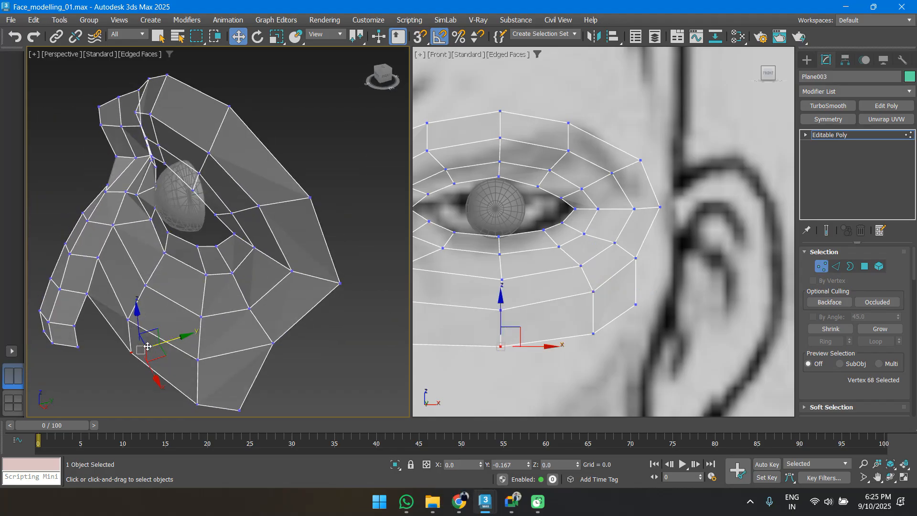
middle_click_drag(152, 354, 149, 297)
Extrude the three bottom cheek edges downward by 1 unit in the front view
scroll(527, 322, "down", 5)
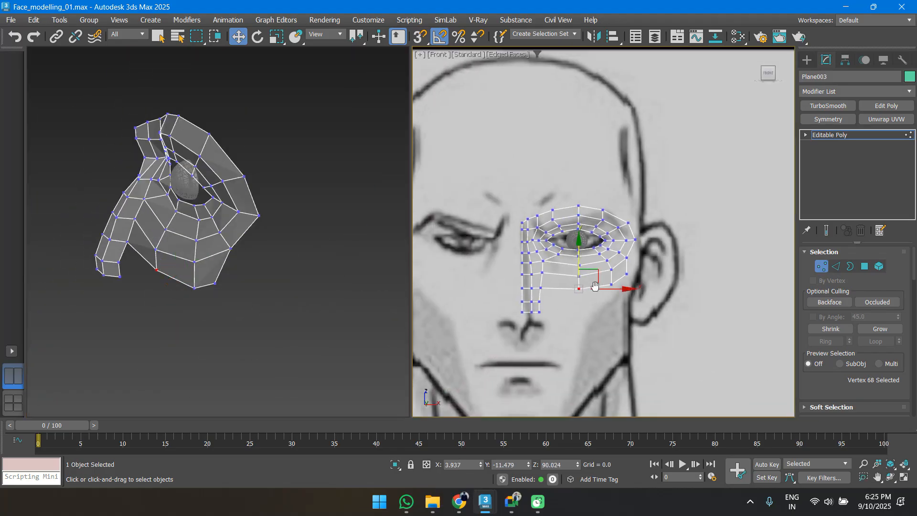
scroll(221, 244, "down", 2)
key("2")
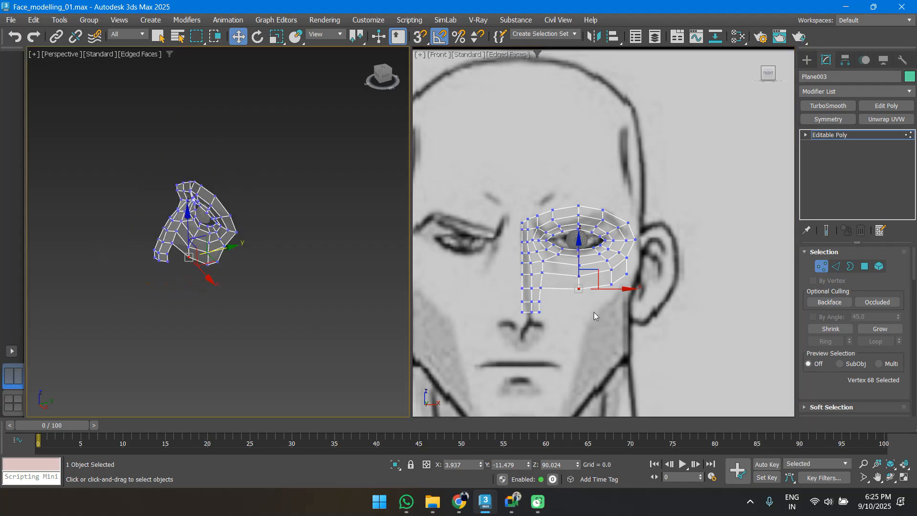
scroll(592, 292, "up", 6)
scroll(533, 224, "down", 2)
scroll(533, 223, "up", 2)
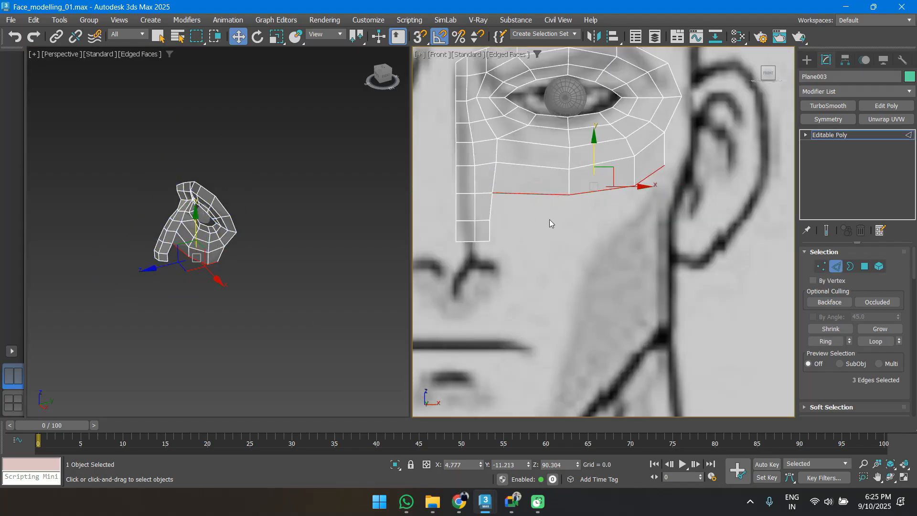
left_click_drag(592, 154, 591, 186, "shift")
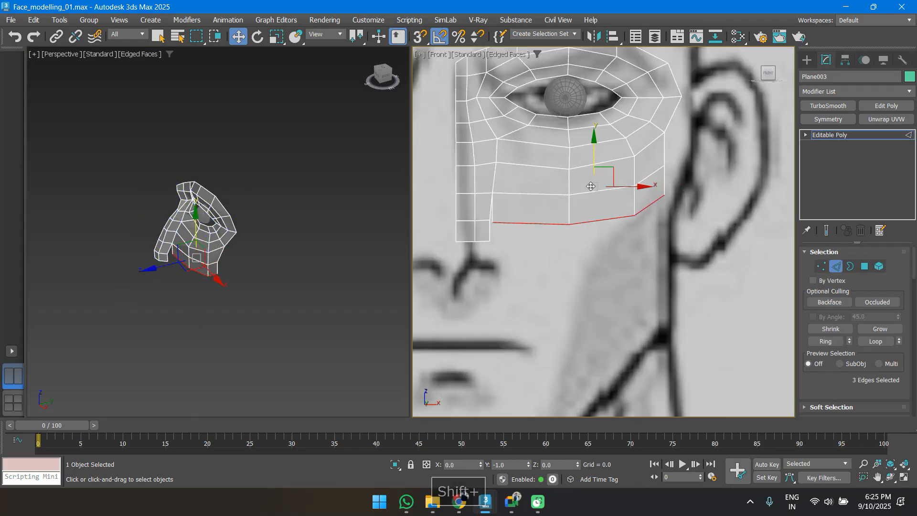
Target Weld the inner end vertex of the latest cheek row to the nose-strip vertex beside it
scroll(527, 218, "up", 3)
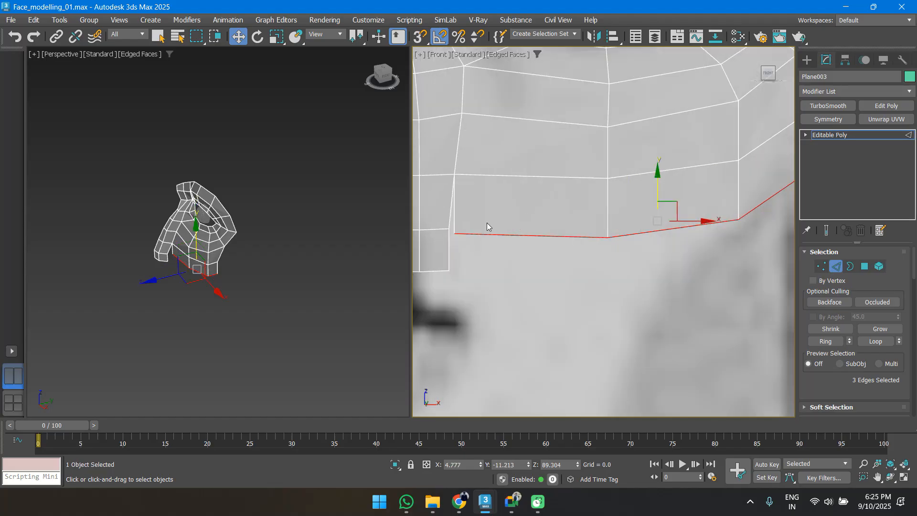
scroll(486, 223, "down", 3)
key("1")
left_click(501, 227)
right_click(505, 229)
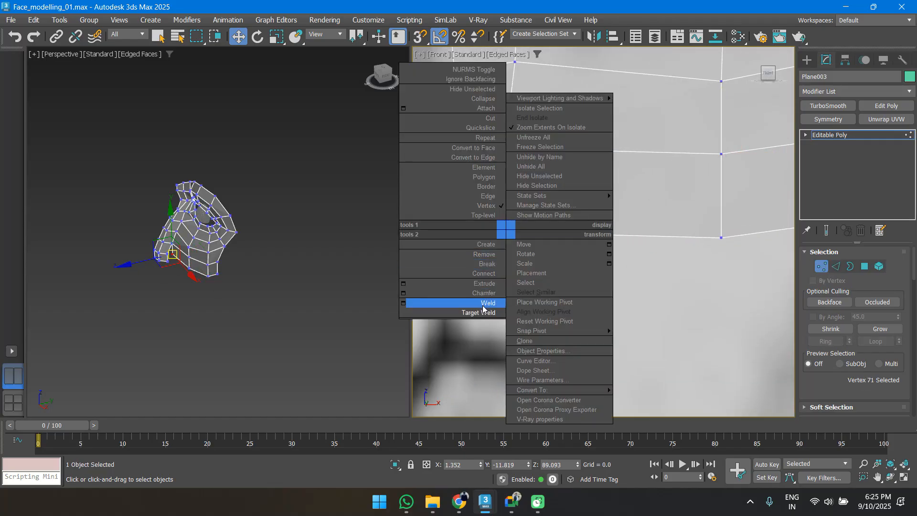
left_click(480, 312)
left_click(505, 233)
left_click(498, 225)
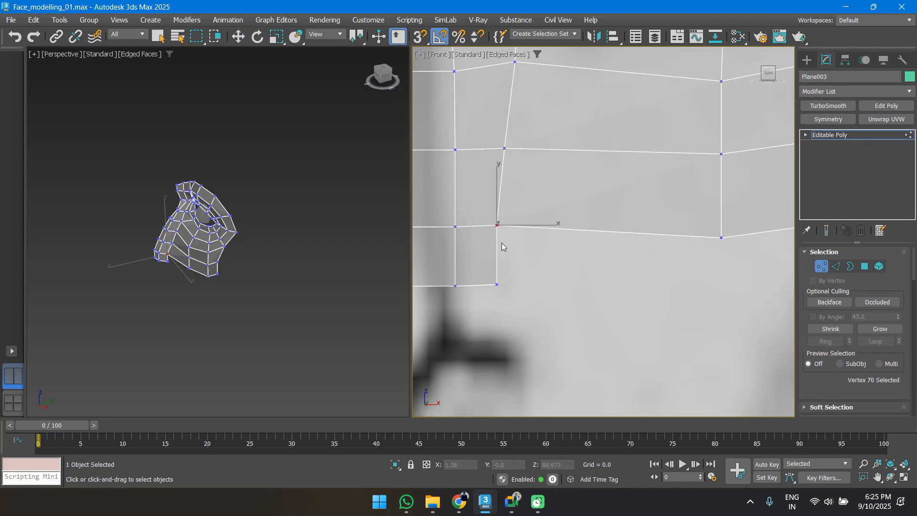
key("w")
Select the three bottom cheek edges and move them forward to Y -11.929 in the side view
middle_click_drag(179, 248, 171, 262)
scroll(171, 262, "up", 4)
key("2")
double_click(177, 300)
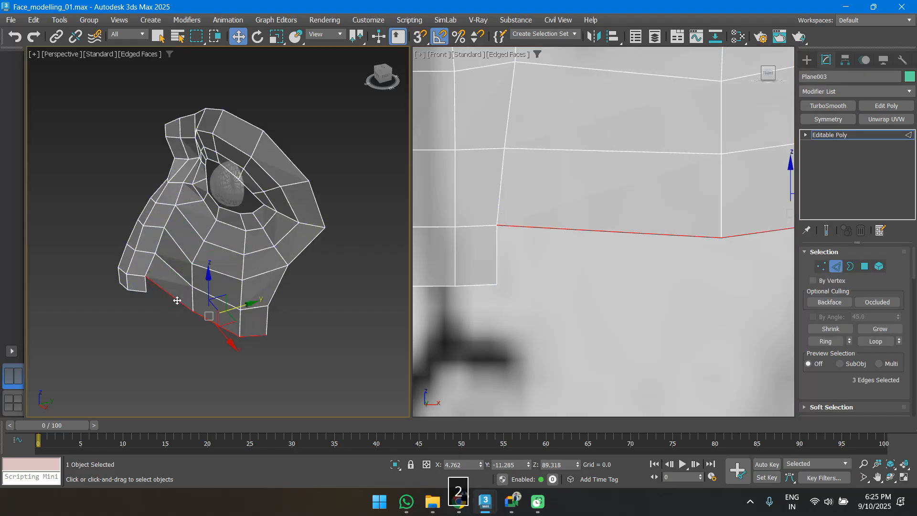
key("l")
scroll(189, 284, "down", 4)
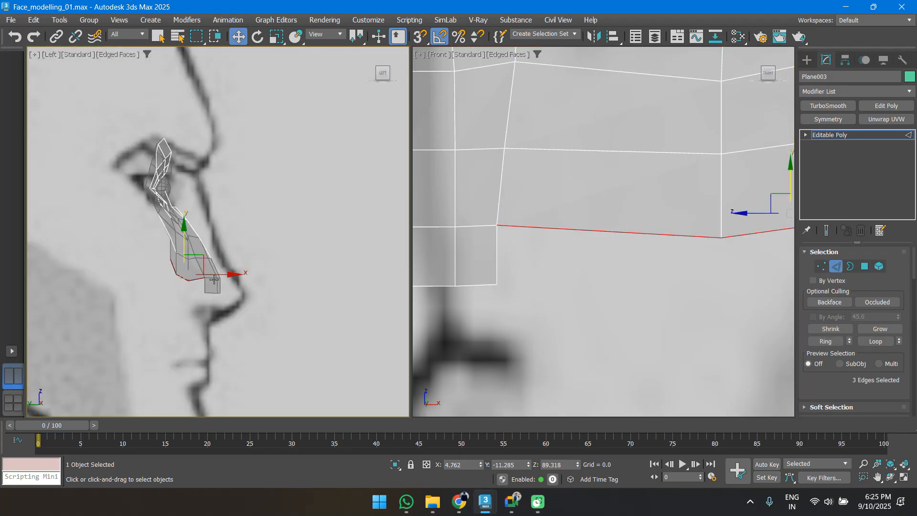
left_click_drag(222, 276, 237, 272)
Move the outer bottom corner vertex of the nose strip forward to align with the strip's other bottom vertices
key("p")
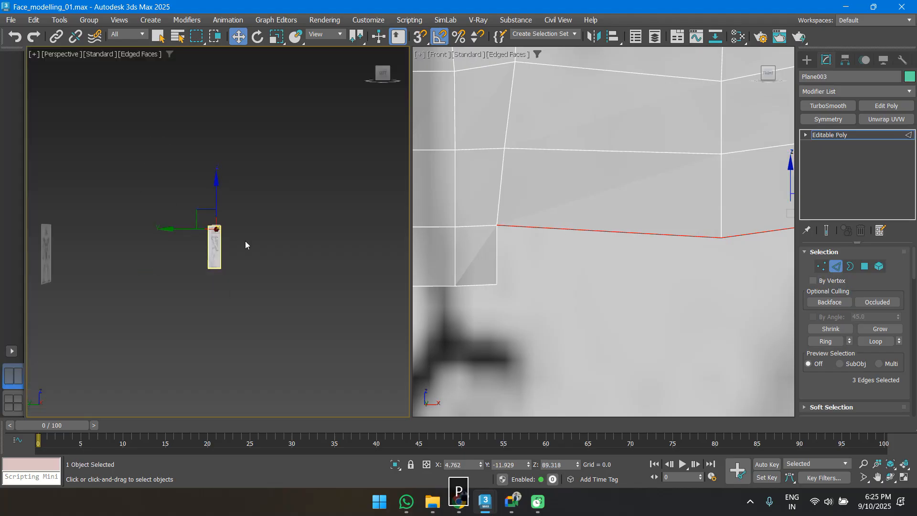
key("z")
middle_click_drag(233, 225, 213, 245, "alt")
key("1")
left_click(226, 281)
middle_click_drag(268, 268, 229, 297, "alt")
scroll(156, 272, "down", 8)
scroll(229, 297, "up", 8)
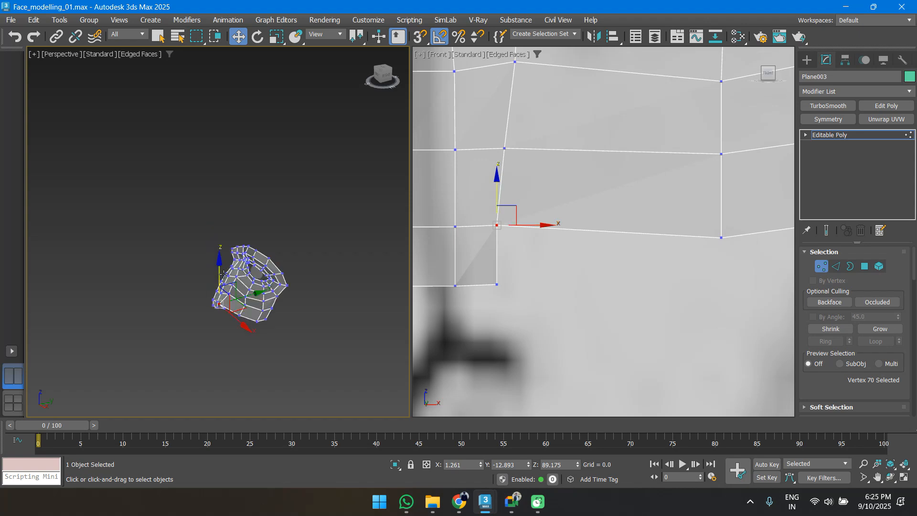
left_click(225, 342)
middle_click_drag(225, 342, 242, 301, "alt")
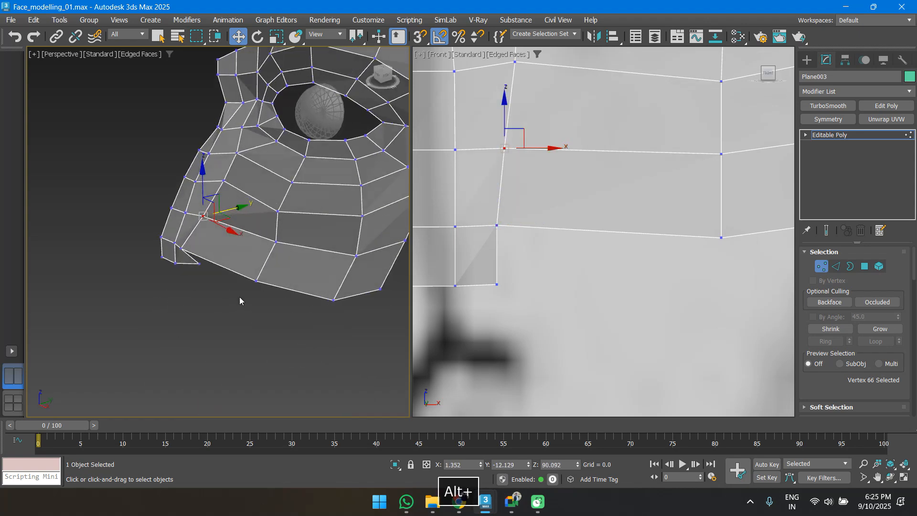
left_click(197, 266)
middle_click_drag(210, 276, 222, 235)
scroll(216, 247, "down", 3)
Select the middle cheek vertex one row above the bottom edge and compare its depth with the side reference
left_click(246, 214)
key("p")
key("l")
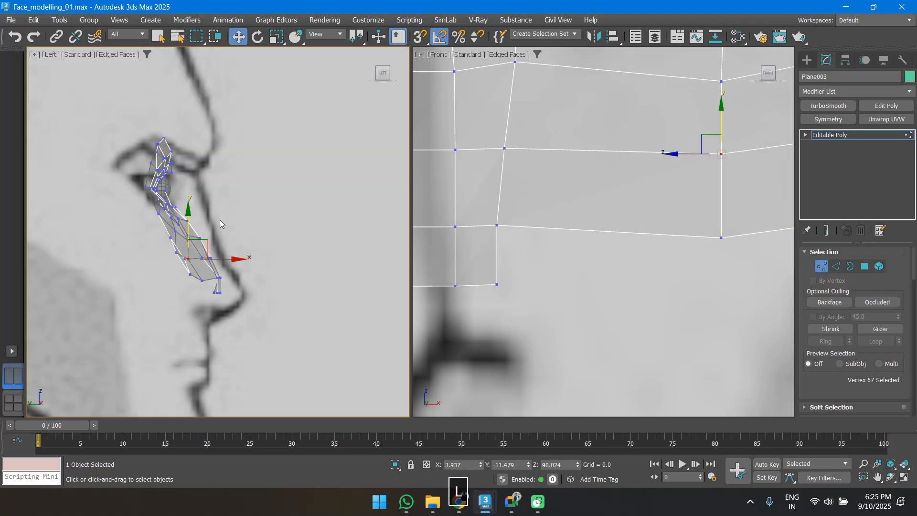
scroll(185, 211, "up", 5)
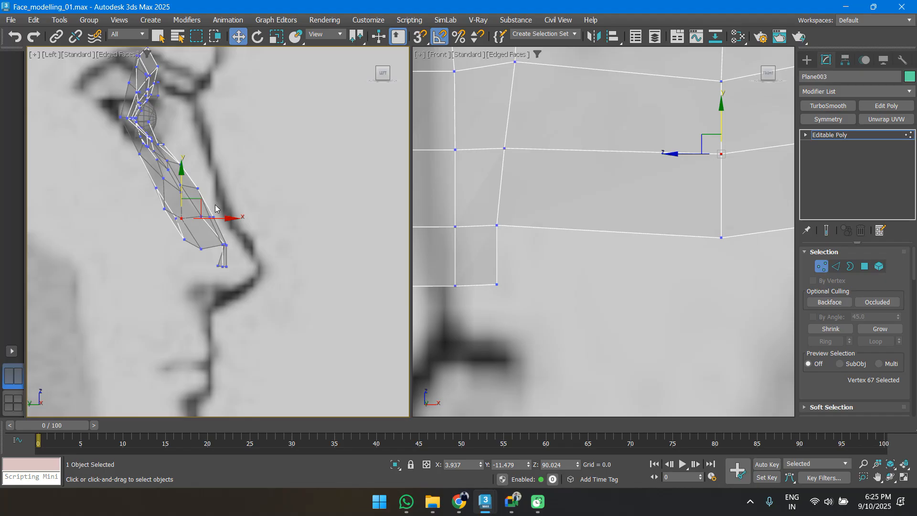
key("p")
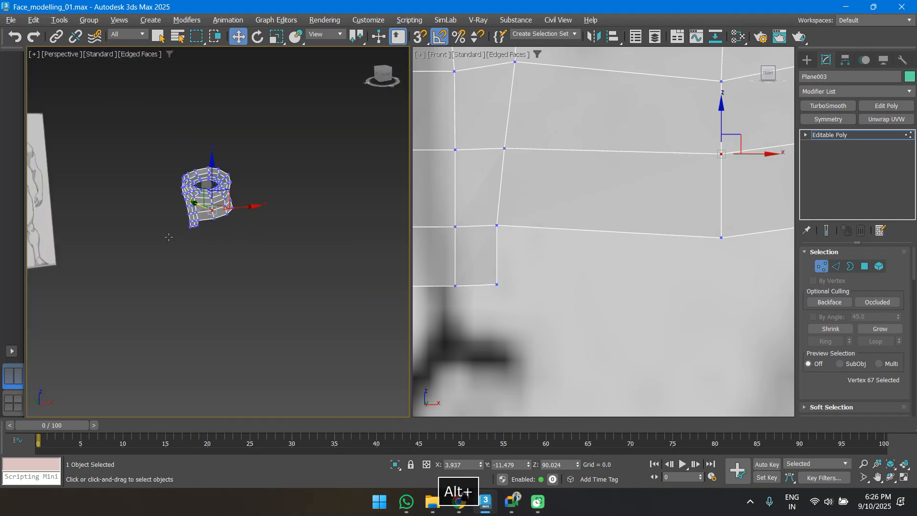
middle_click_drag(227, 218, 155, 218, "alt")
Move the middle bottom-row cheek vertex and its outer neighbour backward, placing the middle one at Y -11.853
left_click(187, 221)
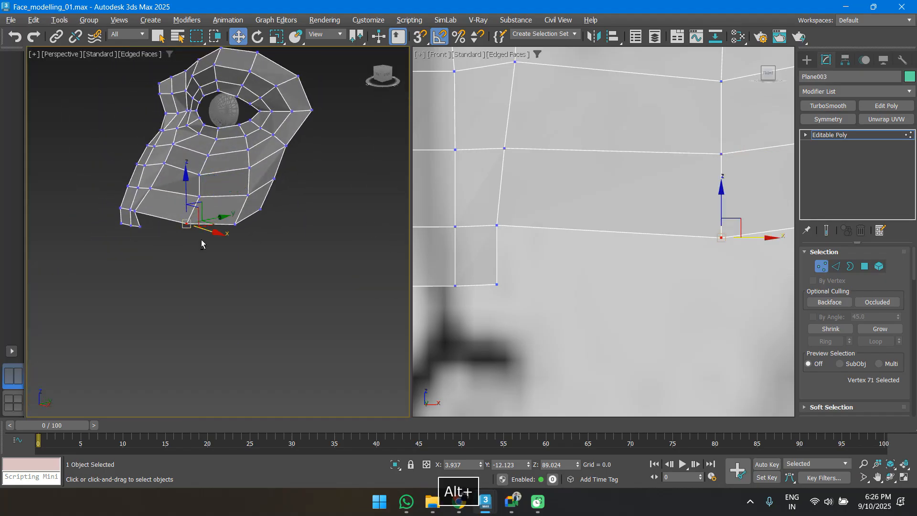
middle_click_drag(202, 242, 193, 249, "alt")
left_click(236, 231)
middle_click_drag(238, 229, 249, 228, "alt")
left_click_drag(249, 227, 267, 229)
left_click(224, 233)
left_click(208, 211)
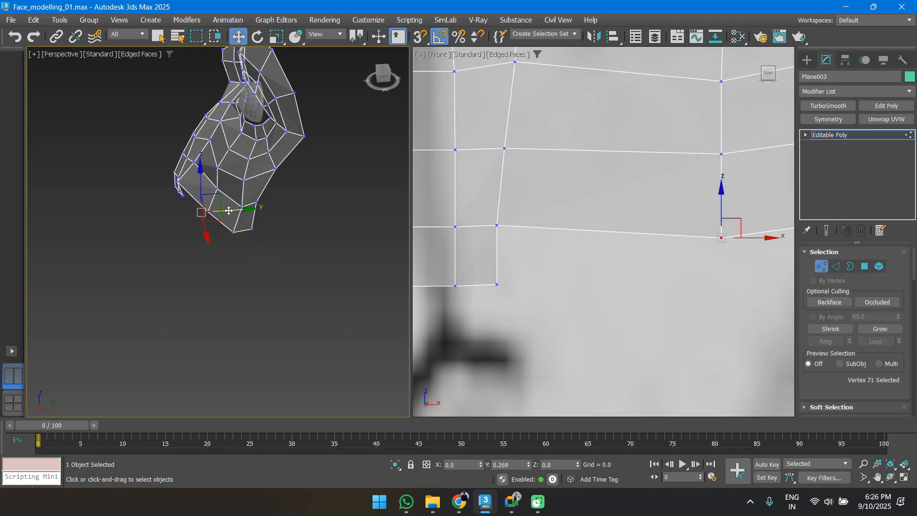
key("f")
key("l")
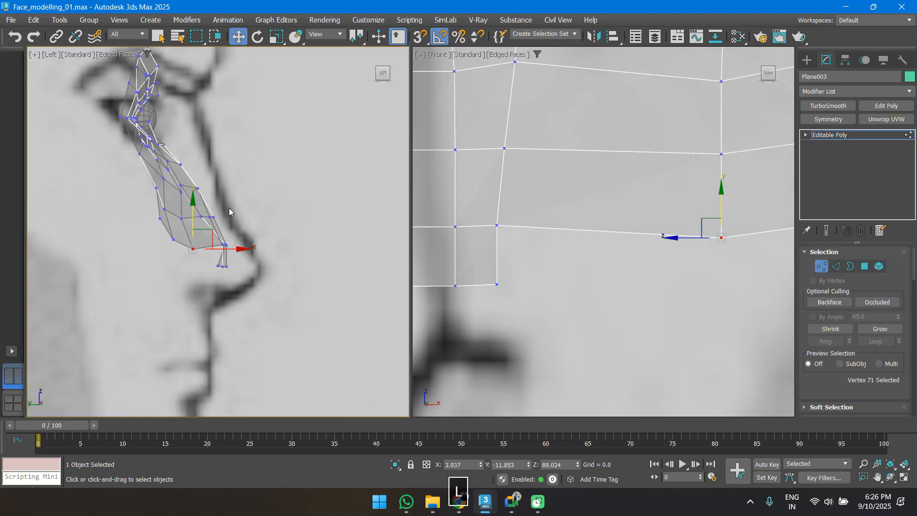
scroll(227, 231, "up", 1)
Extrude the three bottom cheek edges downward to Z 88.561 in the front view
middle_click_drag(679, 243, 622, 243)
scroll(622, 244, "down", 5)
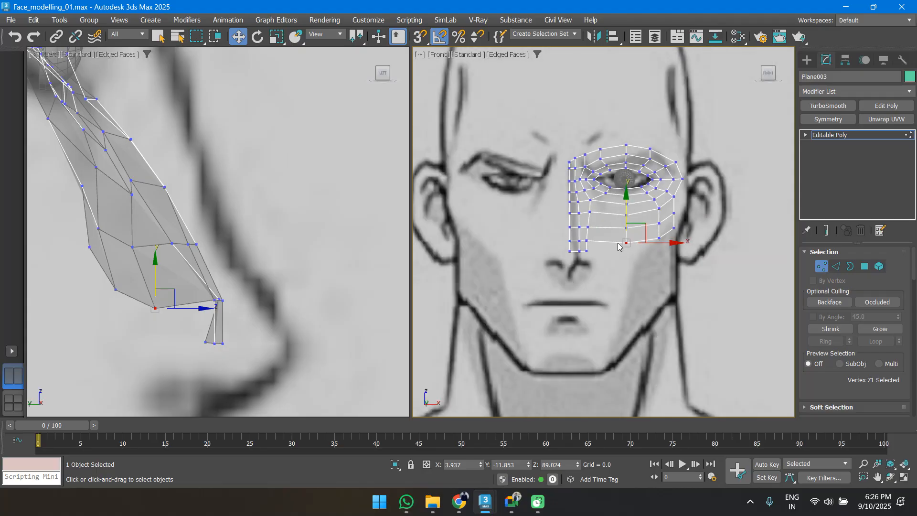
scroll(646, 253, "up", 2)
key("2")
left_click_drag(632, 222, 643, 225, "shift")
scroll(270, 223, "down", 5)
middle_click_drag(270, 223, 178, 245, "alt")
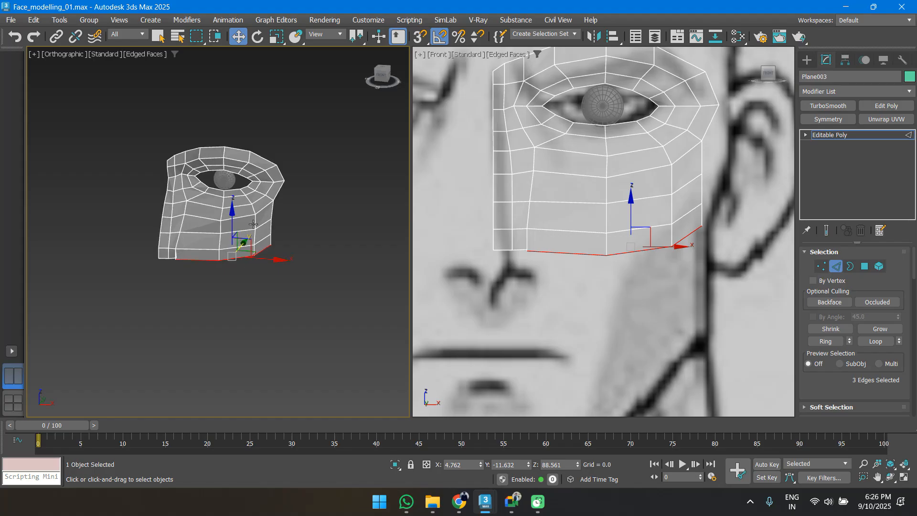
Move the outer corner vertex of the new bottom cheek row backward to Y -10.278
key("p")
middle_click_drag(261, 227, 220, 248, "alt")
scroll(283, 284, "up", 4)
key("1")
left_click(273, 276)
middle_click_drag(273, 276, 313, 282, "alt")
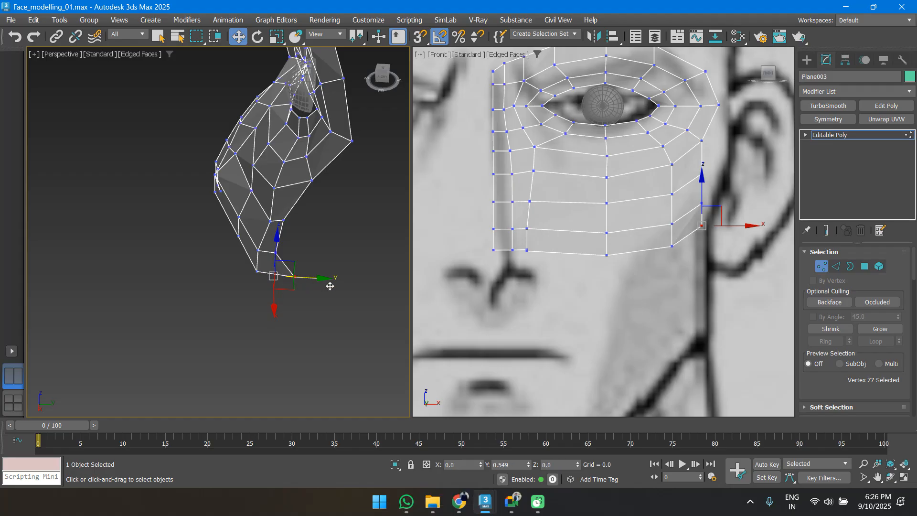
Move the next two vertices up the cheek's outer edge backward, placing the upper one at Y -10.429
left_click(276, 253)
left_click(310, 257)
left_click(276, 254)
left_click_drag(306, 254, 319, 255)
left_click(285, 221)
left_click(309, 228)
left_click(284, 220)
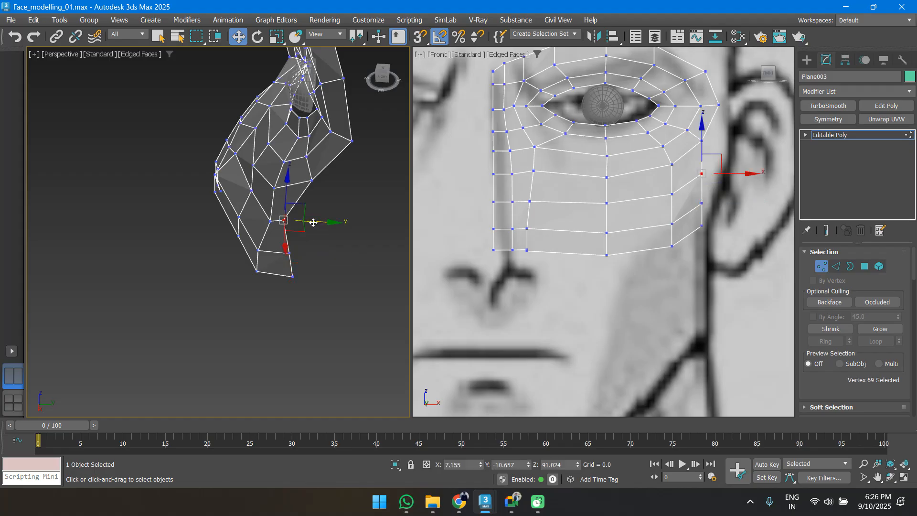
Examine the reshaped outer cheek edge in perspective and against the side and front references
middle_click_drag(303, 198, 313, 200, "alt")
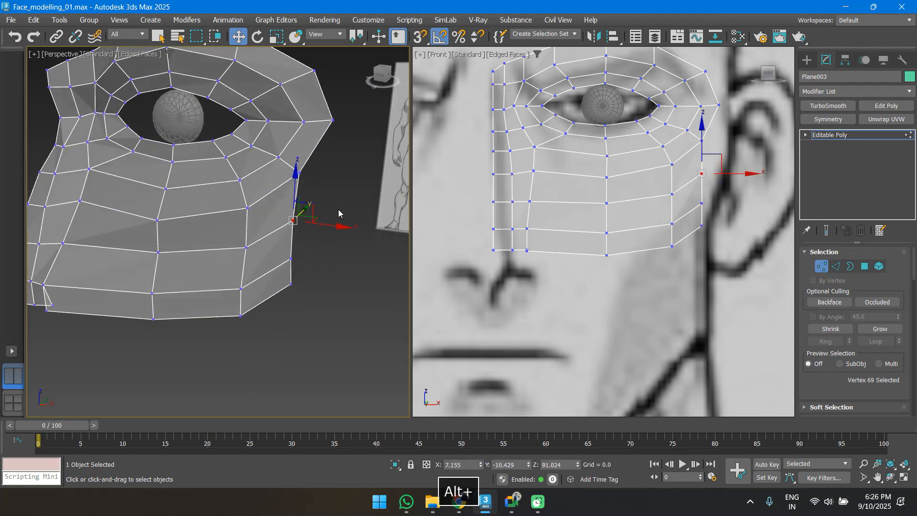
key("p")
middle_click_drag(260, 210, 227, 229)
key("l")
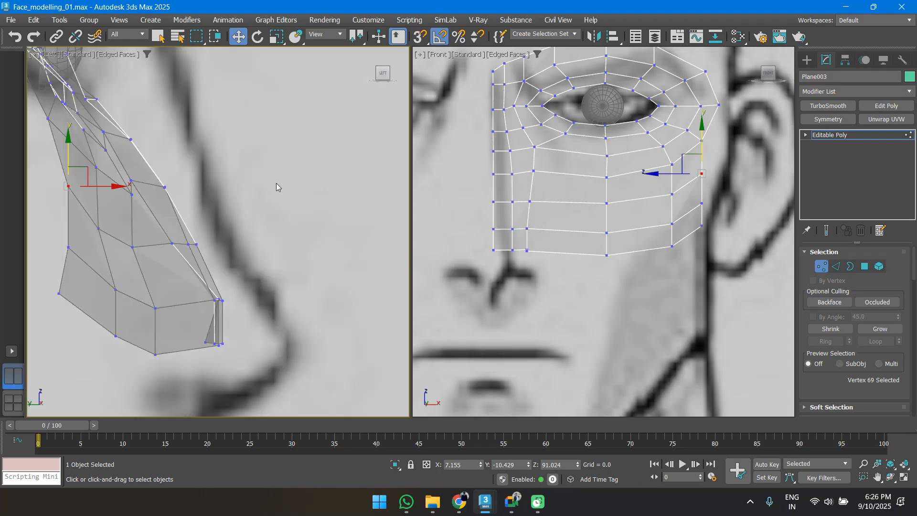
scroll(145, 229, "down", 2)
scroll(162, 201, "down", 3)
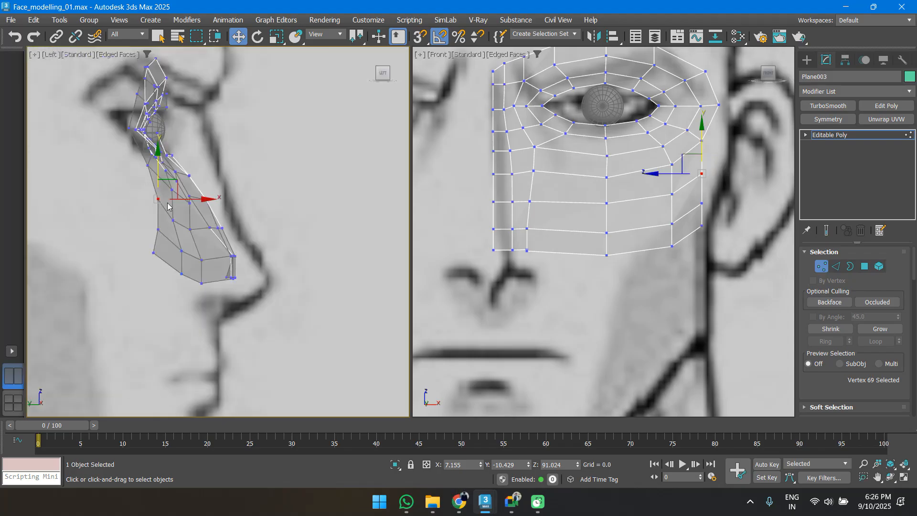
left_click(153, 252)
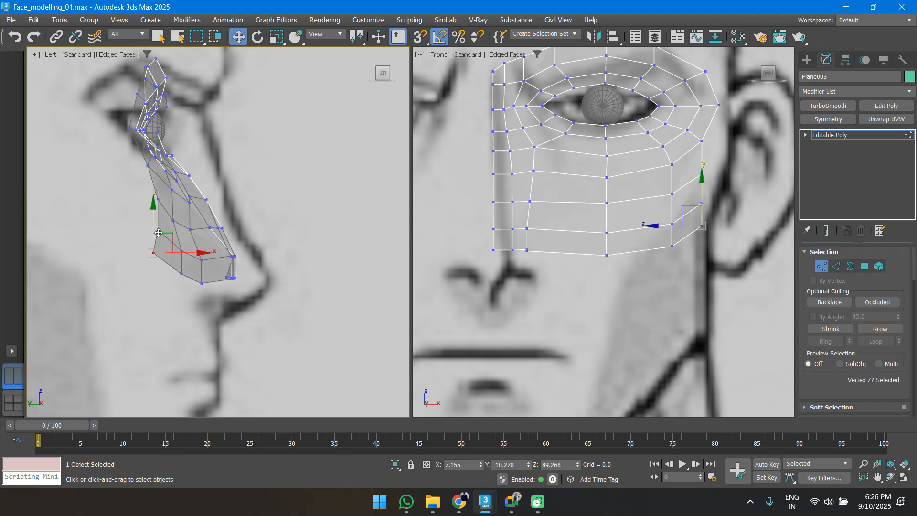
middle_click_drag(608, 182, 608, 188)
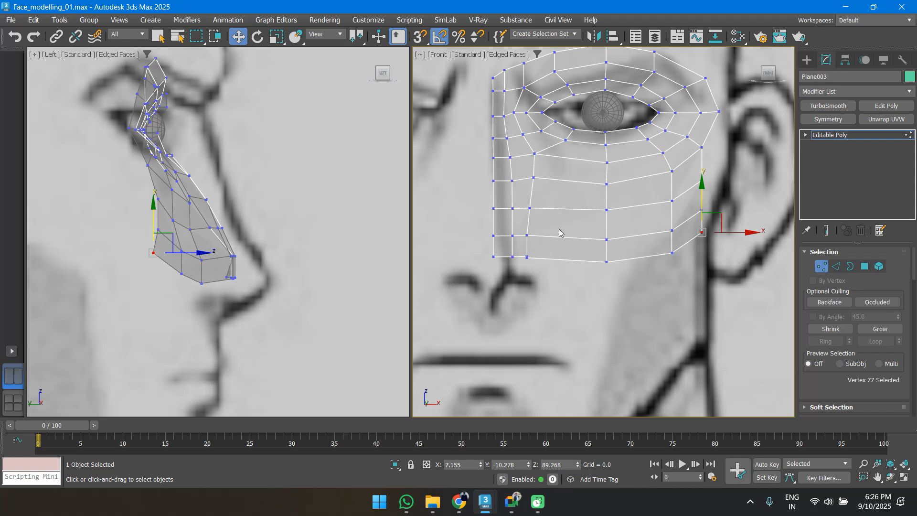
Move the four lower vertices of the cheek's inner column outward in the front view, ending with the bottom one at X 1.475
scroll(559, 225, "up", 2)
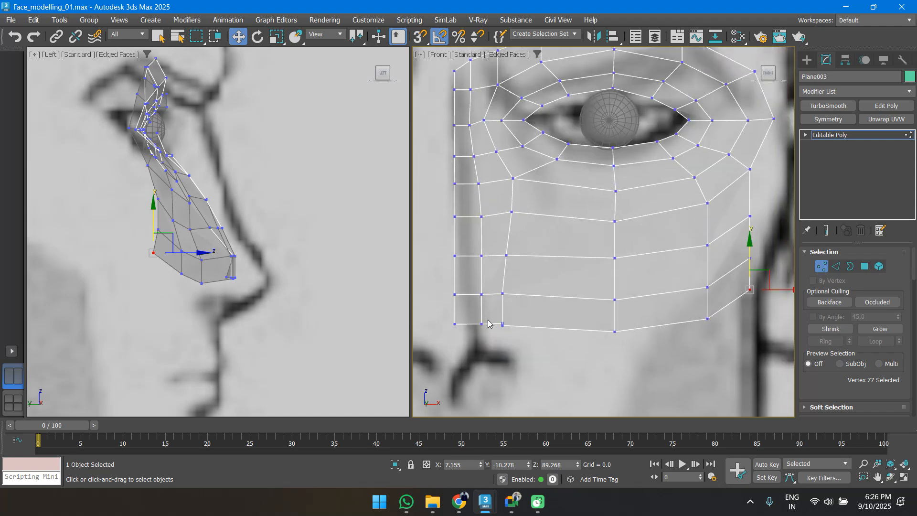
left_click(512, 211)
left_click_drag(551, 210, 555, 211)
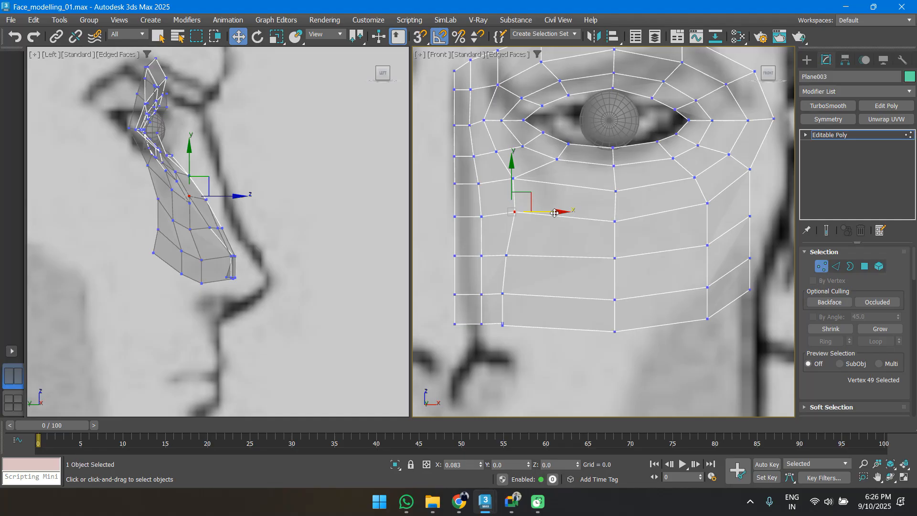
left_click(508, 256)
left_click_drag(527, 252, 537, 256)
left_click(503, 293)
left_click_drag(529, 292, 544, 292)
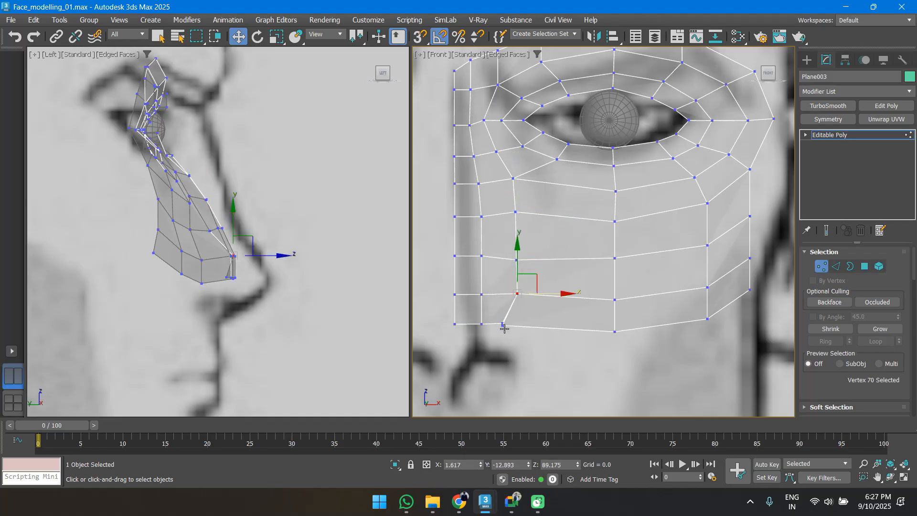
left_click(502, 325)
scroll(504, 328, "up", 10)
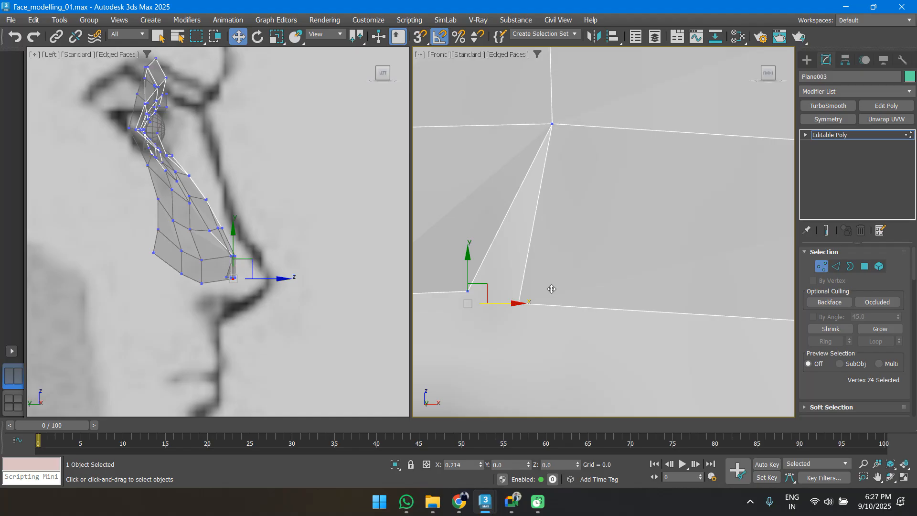
scroll(551, 289, "down", 8)
scroll(535, 294, "up", 3)
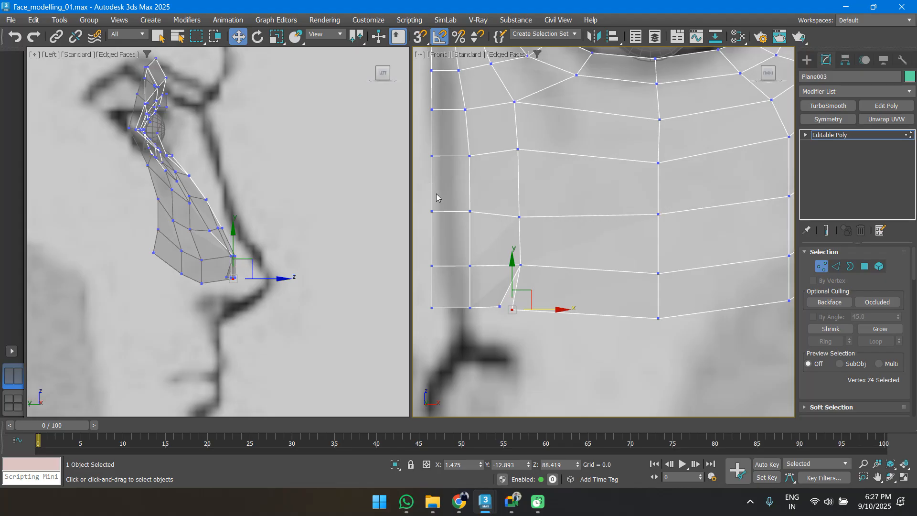
scroll(437, 196, "down", 2)
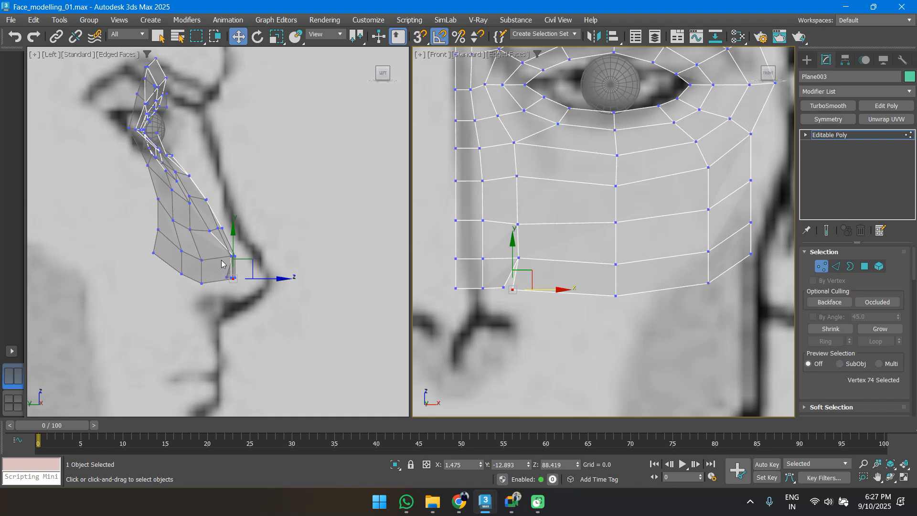
scroll(678, 220, "down", 5)
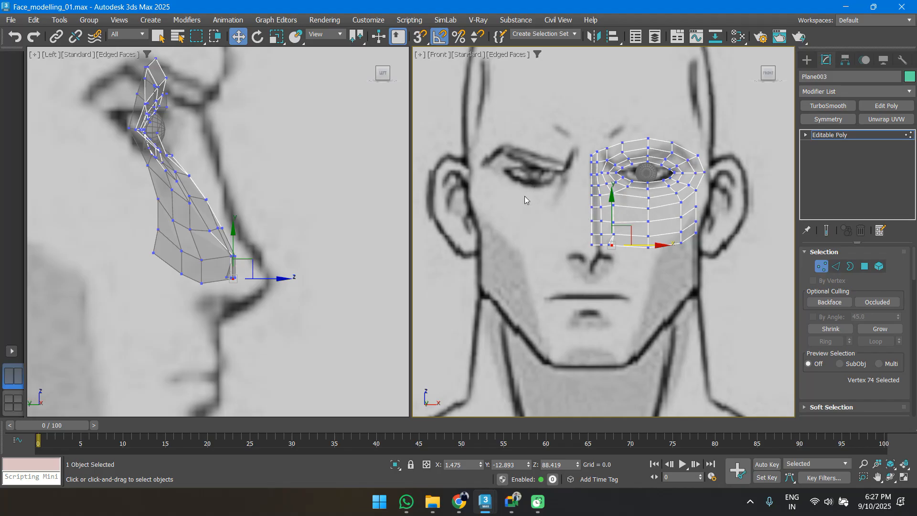
scroll(604, 205, "up", 5)
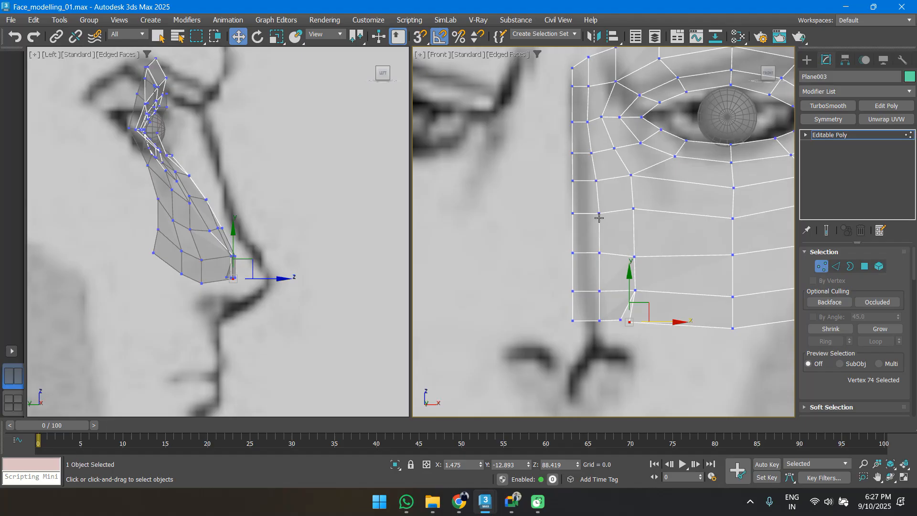
scroll(598, 217, "down", 3)
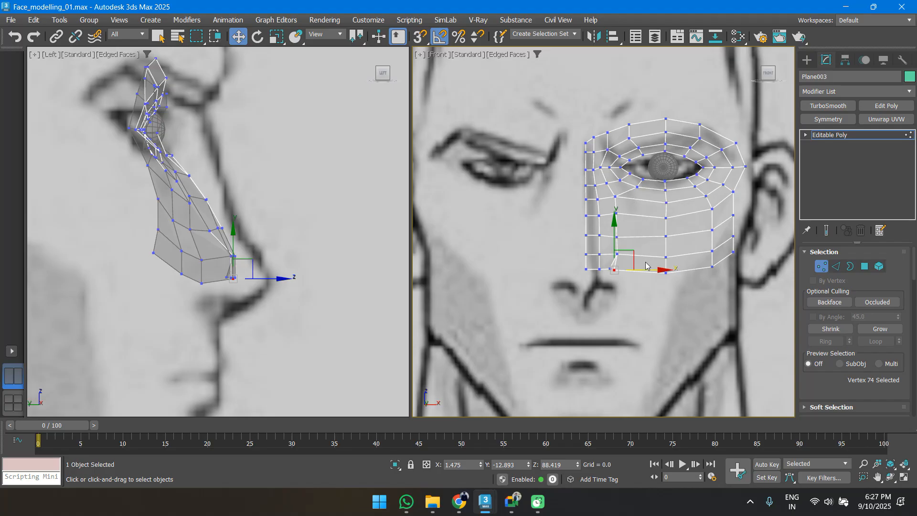
Target Weld the nose strip's bottom outer corner vertex to the inner end vertex of the bottom cheek row
scroll(640, 264, "up", 3)
left_click(603, 281)
scroll(602, 281, "up", 3)
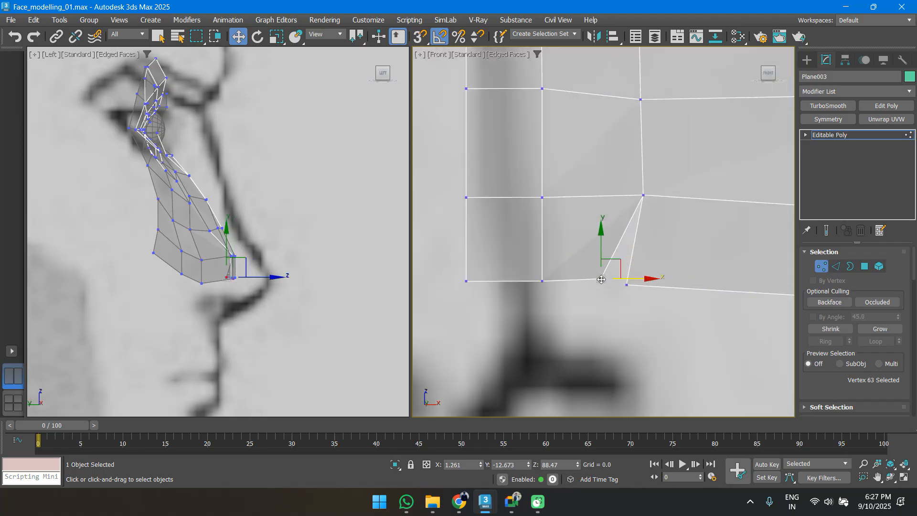
right_click(596, 275)
left_click(568, 357)
left_click(602, 279)
left_click(627, 284)
scroll(625, 287, "down", 5)
key("w")
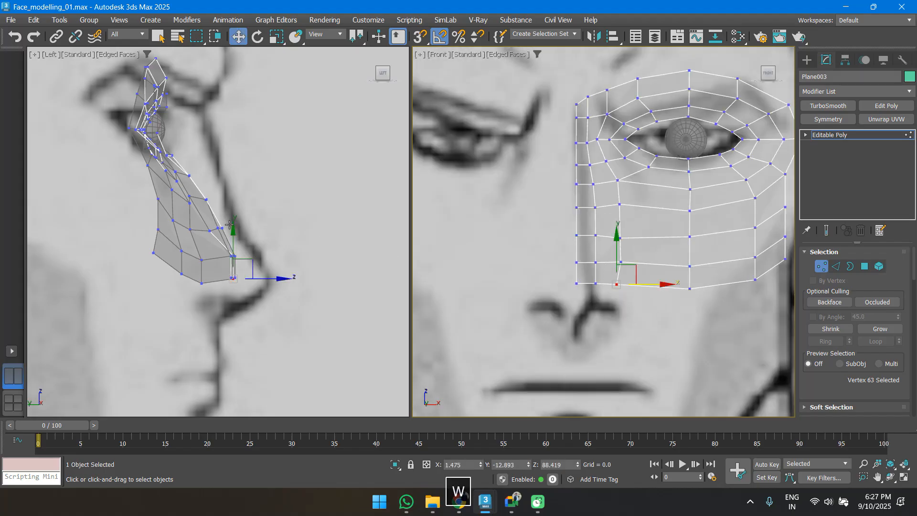
Move the welded bottom vertex outward to X 1.668 in the front view
scroll(174, 169, "down", 2)
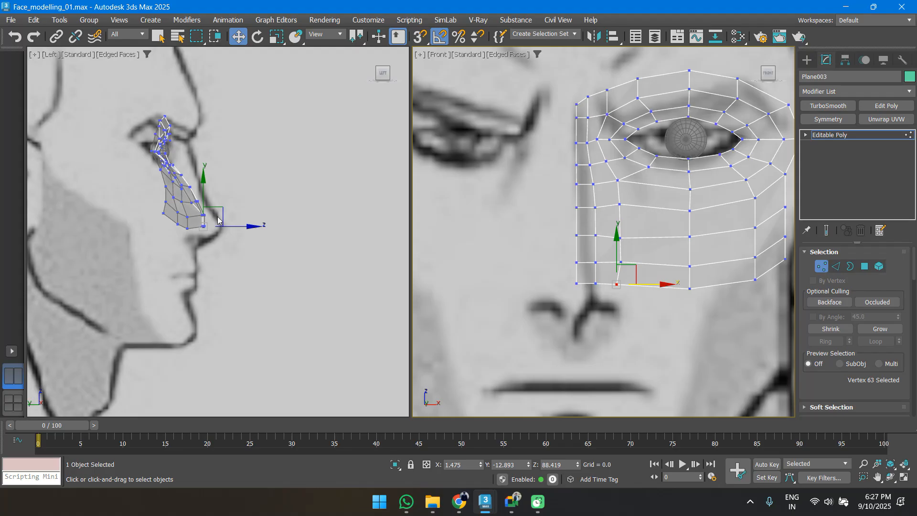
scroll(198, 218, "up", 2)
left_click_drag(650, 286, 655, 286)
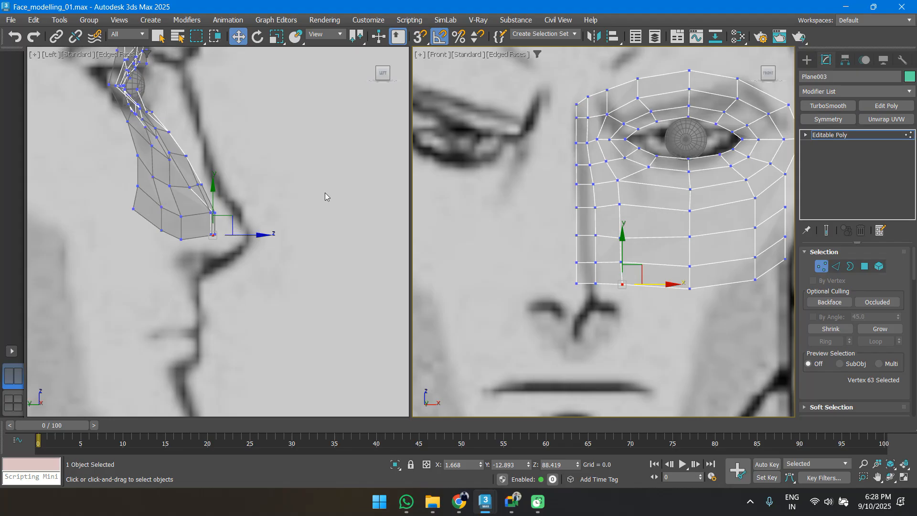
Shift the inner cheek column's upper vertices outward into an even line, placing the one above the bottom at X 1.715
left_click(618, 180)
scroll(623, 155, "up", 3)
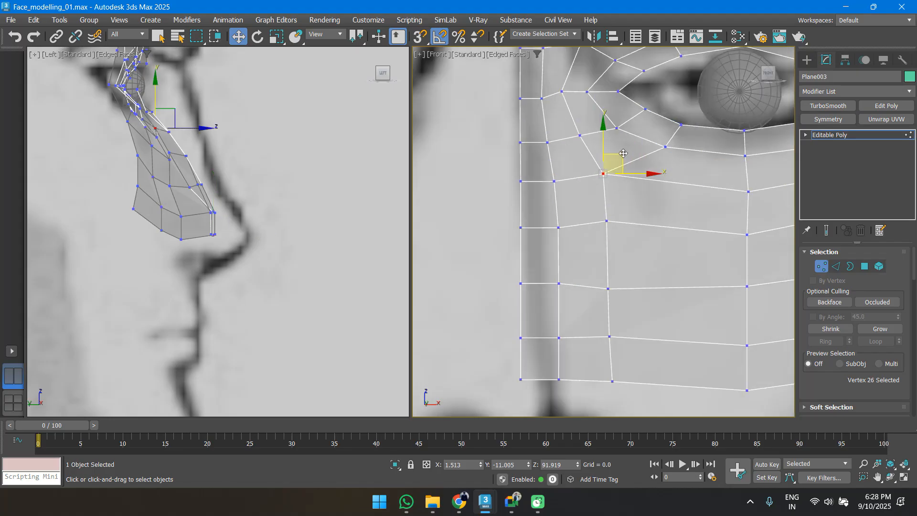
left_click_drag(624, 161, 639, 168)
left_click(606, 221)
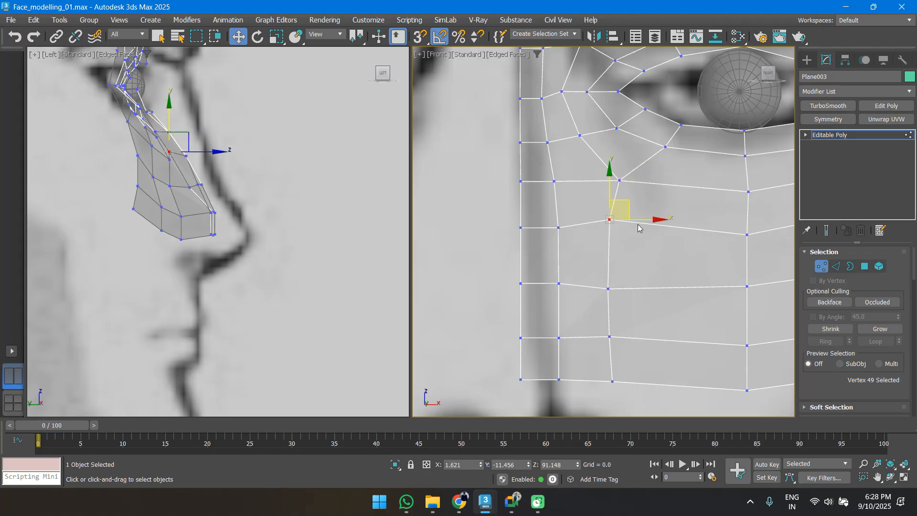
key("ctrl+z")
left_click(608, 288)
key("ctrl+z")
scroll(629, 301, "up", 2)
left_click(576, 290)
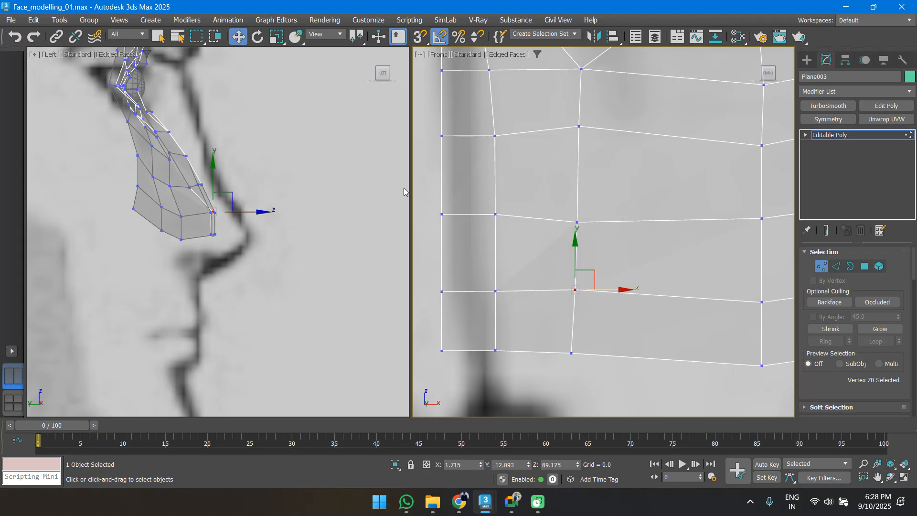
Select the five lower edges along the nose strip's centre-line border in the front view
scroll(509, 187, "down", 3)
scroll(509, 188, "down", 2)
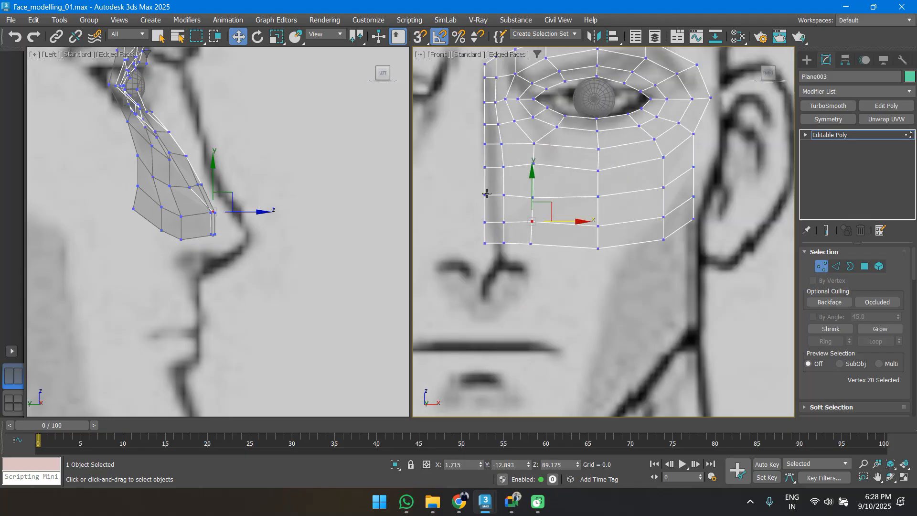
key("2")
left_click(485, 232)
left_click(485, 212, "ctrl")
left_click(485, 176, "ctrl")
left_click(486, 155, "ctrl")
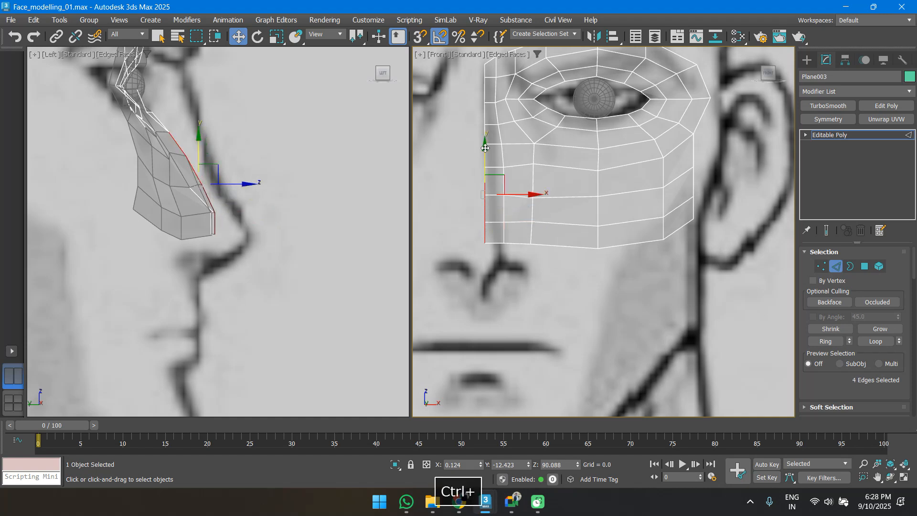
left_click(484, 140, "ctrl")
Frame the selected nose border edges in the front view and examine them against the nose reference
middle_click_drag(396, 173, 381, 187, "alt")
key("f")
key("z")
middle_click(587, 175)
key("l")
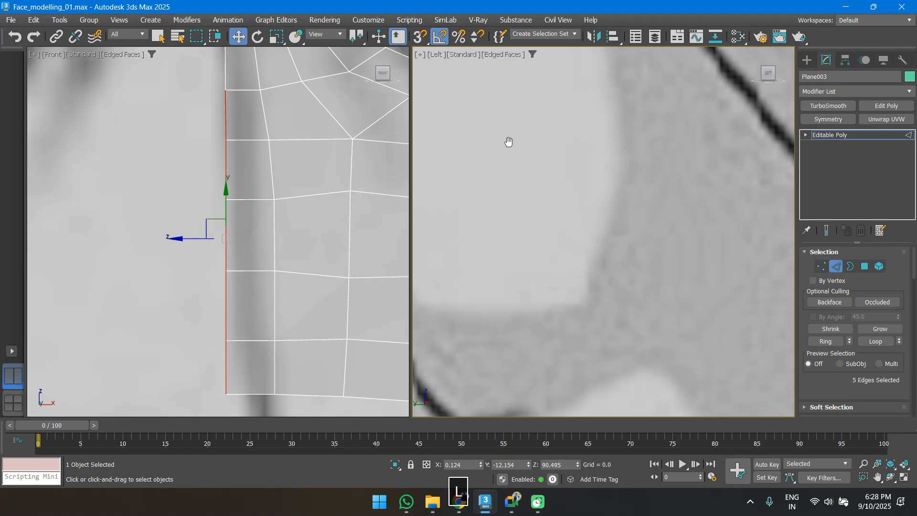
scroll(592, 199, "down", 10)
key("f")
key("z")
scroll(586, 208, "down", 5)
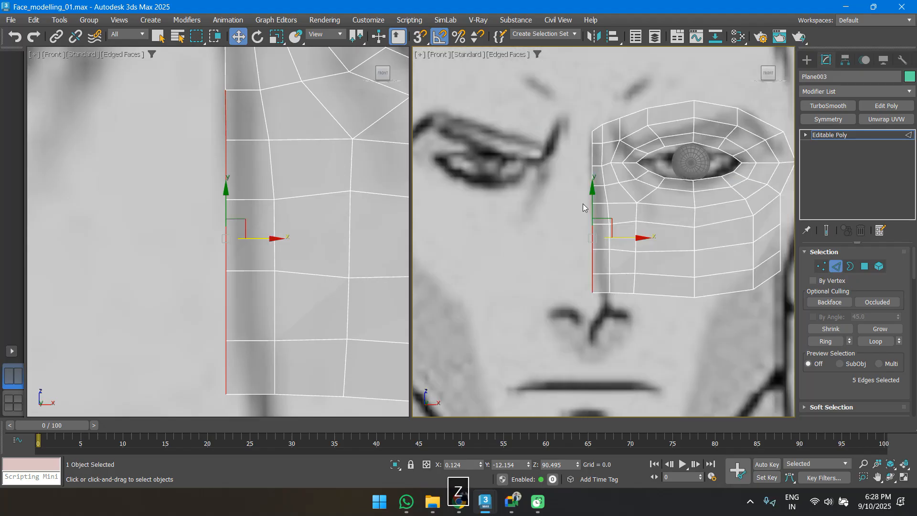
scroll(524, 214, "up", 2)
middle_click(243, 219)
scroll(241, 224, "down", 5)
key("l")
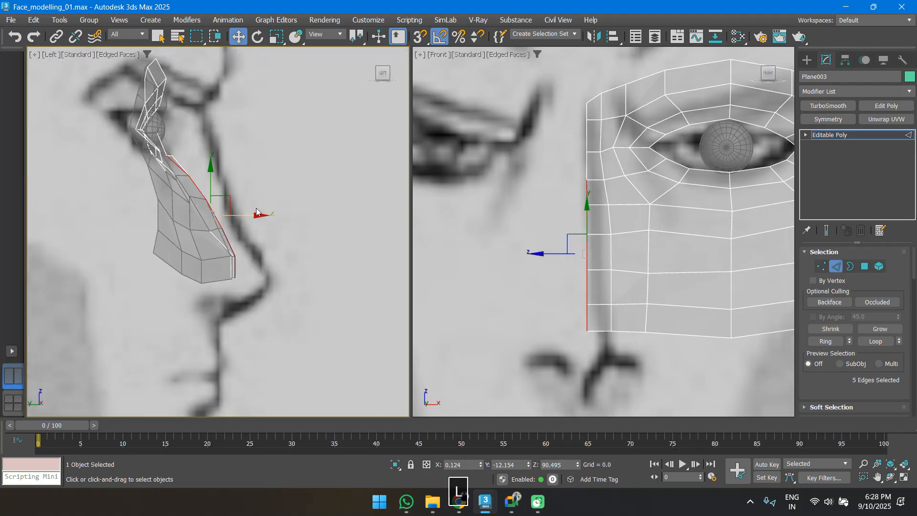
left_click_drag(251, 216, 271, 216, "shift")
middle_click_drag(469, 202, 469, 211, "alt")
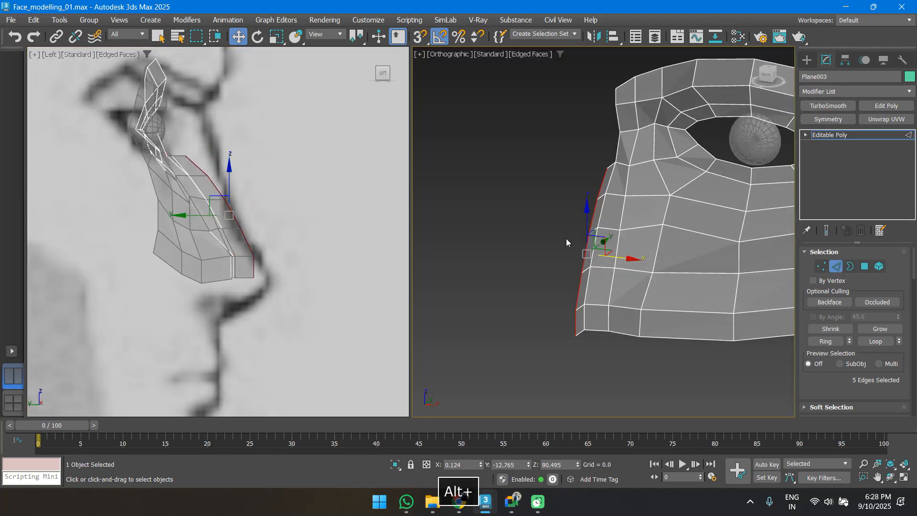
middle_click_drag(621, 258, 616, 239, "alt")
key("f")
key("z")
scroll(585, 216, "down", 2)
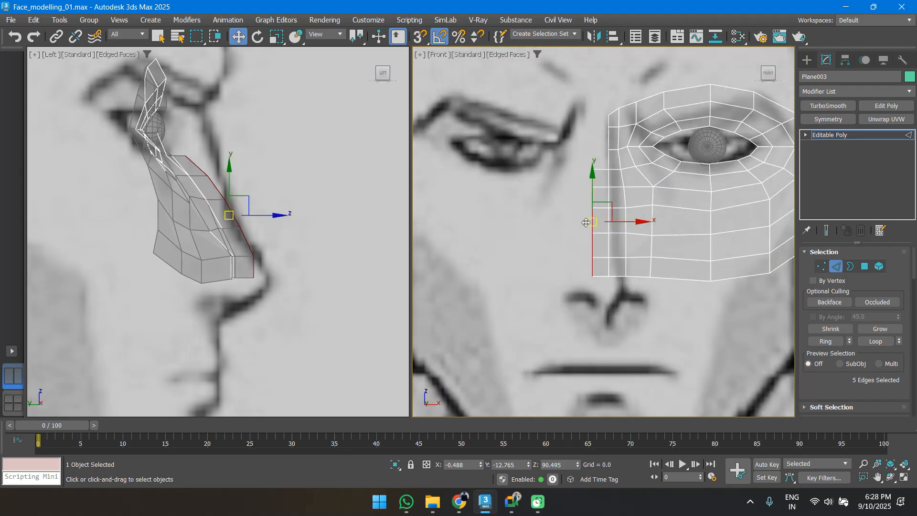
scroll(592, 230, "up", 1)
key("ctrl+z")
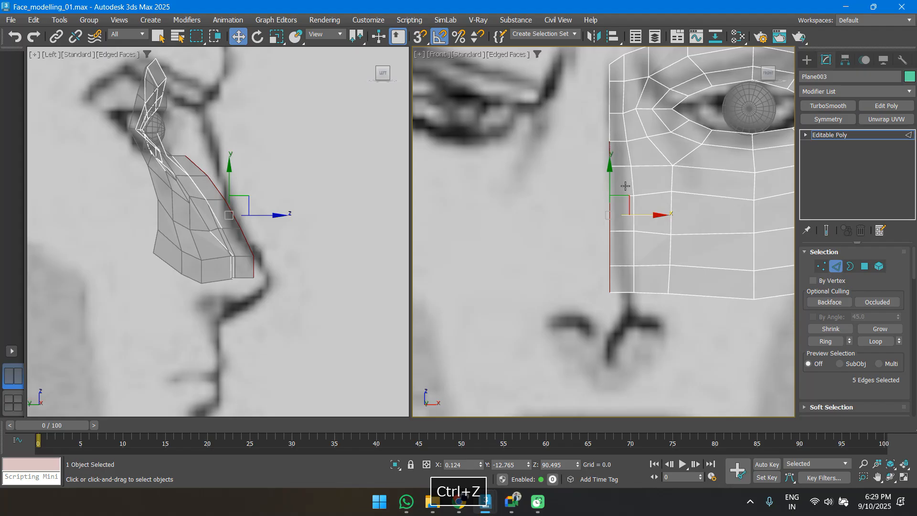
scroll(621, 222, "up", 1)
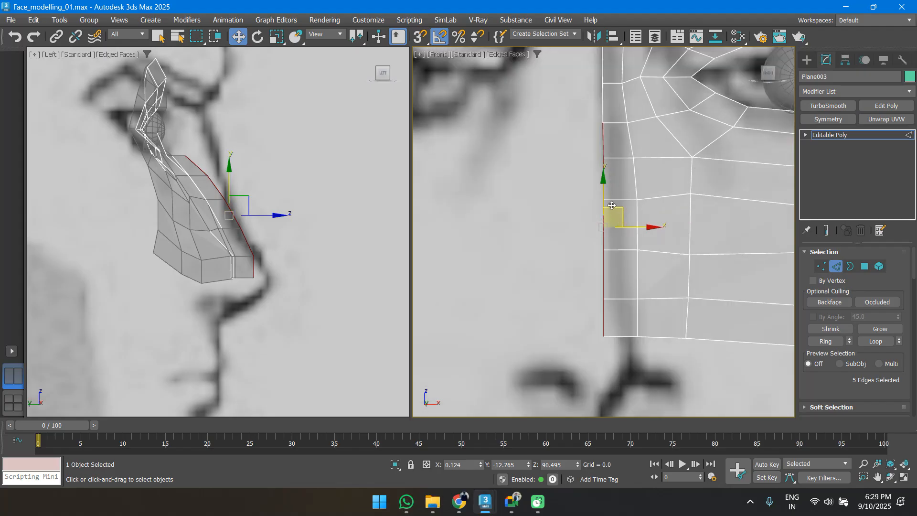
scroll(612, 205, "down", 3)
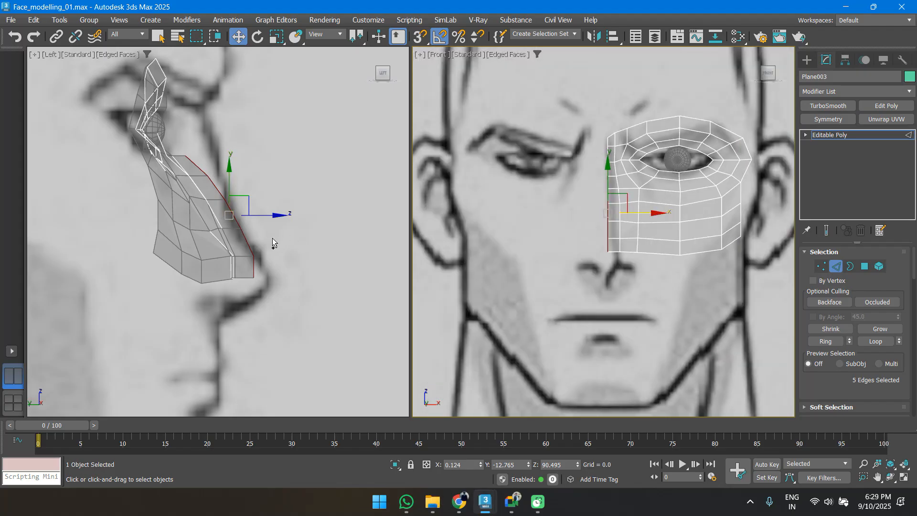
key("ctrl+z")
Select the six vertices along the nose strip's centre-line border and move them forward to Y -12.587
key("1")
scroll(585, 232, "up", 3)
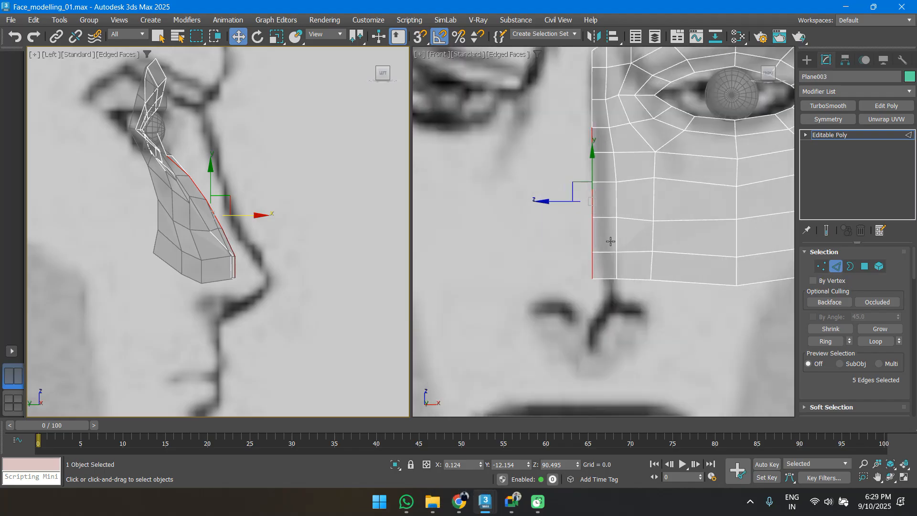
left_click_drag(600, 298, 587, 242)
left_click_drag(564, 121, 564, 121)
left_click_drag(245, 220, 261, 216)
scroll(206, 199, "up", 3)
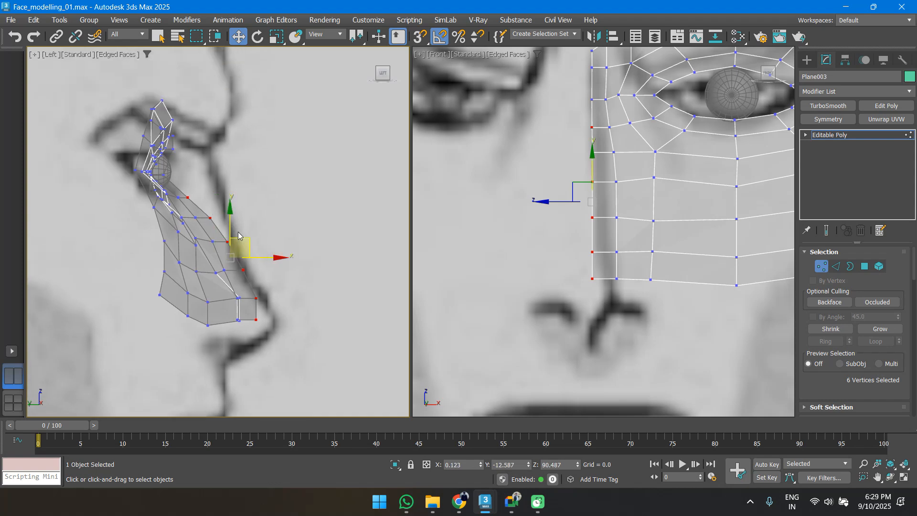
Move the top two of the six nose border vertices forward toward the side profile, placing the second at Y -12.408
middle_click_drag(512, 133, 492, 211)
left_click_drag(573, 219, 574, 220)
middle_click_drag(213, 197, 208, 206)
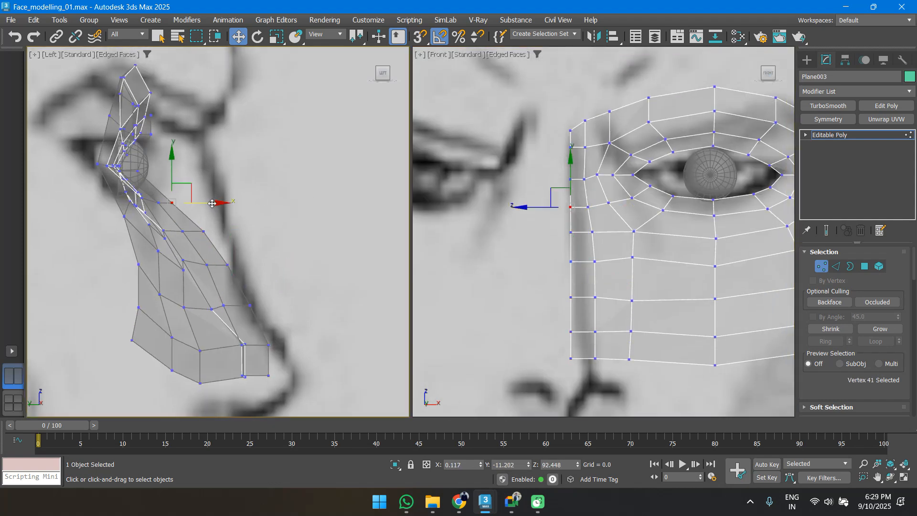
left_click_drag(198, 202, 236, 233)
left_click(199, 231)
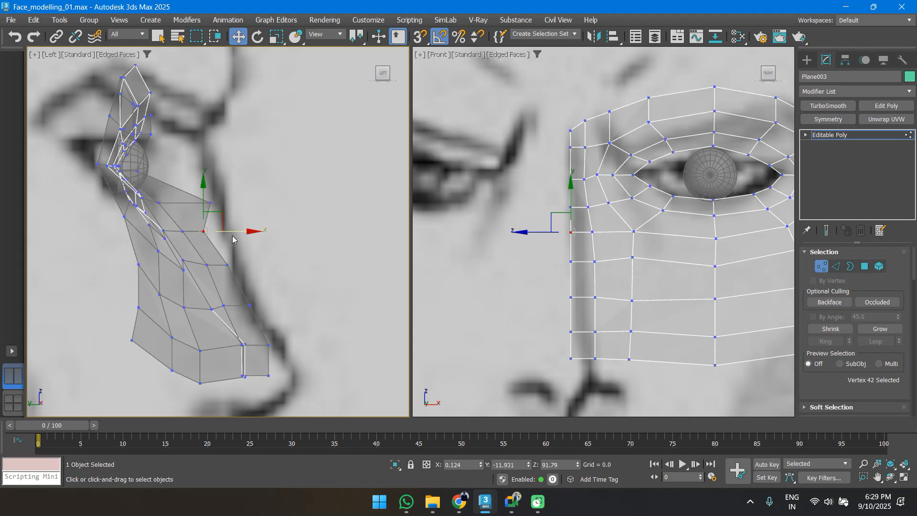
middle_click_drag(256, 232, 202, 251)
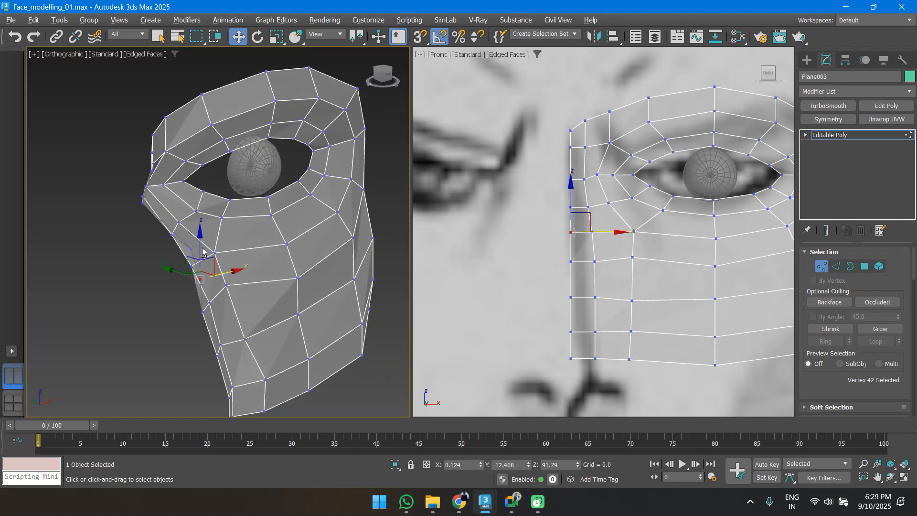
key("p")
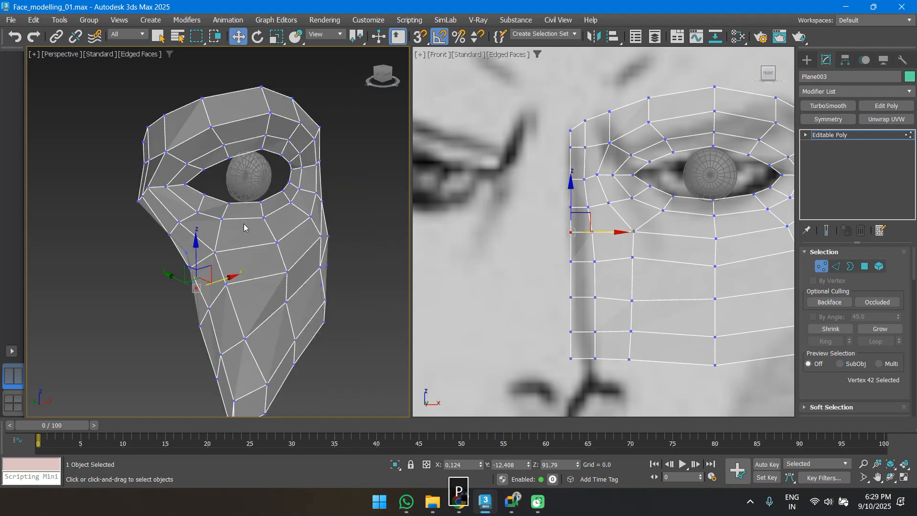
Move the centre-line vertex directly above those two forward toward the nose bridge in the side view
key("l")
left_click(149, 227)
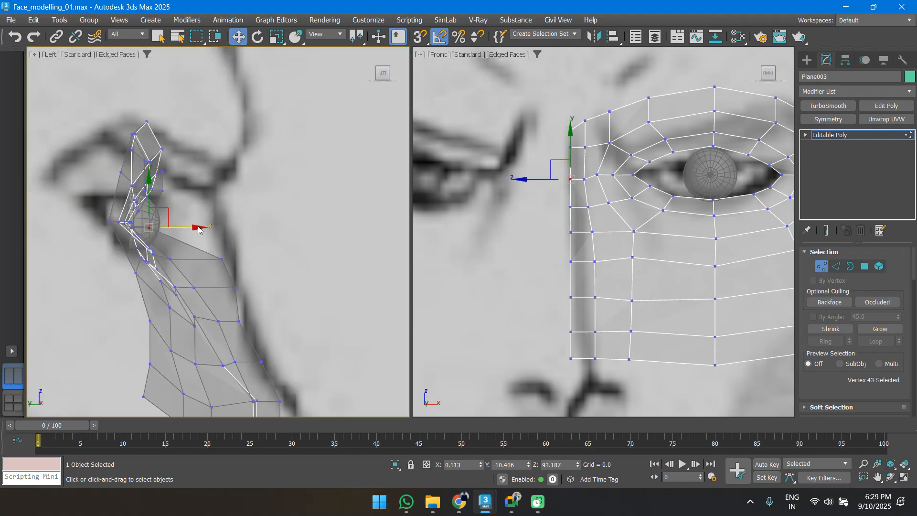
left_click(160, 228)
left_click(578, 178)
middle_click_drag(199, 227, 190, 257)
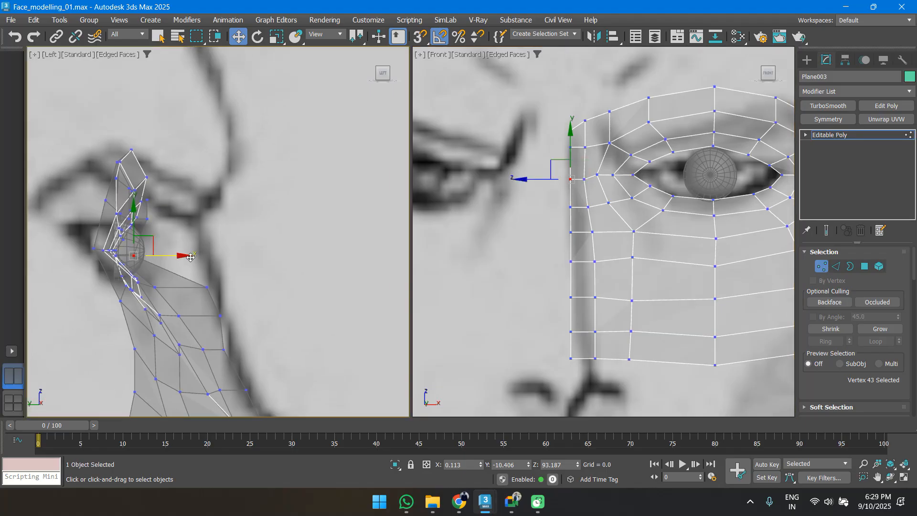
left_click_drag(184, 256, 228, 258)
middle_click_drag(231, 257, 198, 278, "alt")
Refine the depth of the upper nose border vertices, placing the second of the six at Y -12.242
left_click(196, 277)
scroll(196, 279, "up", 2)
left_click_drag(224, 271, 229, 270)
left_click(169, 302)
left_click_drag(194, 302, 201, 303)
middle_click_drag(201, 303, 177, 325, "alt")
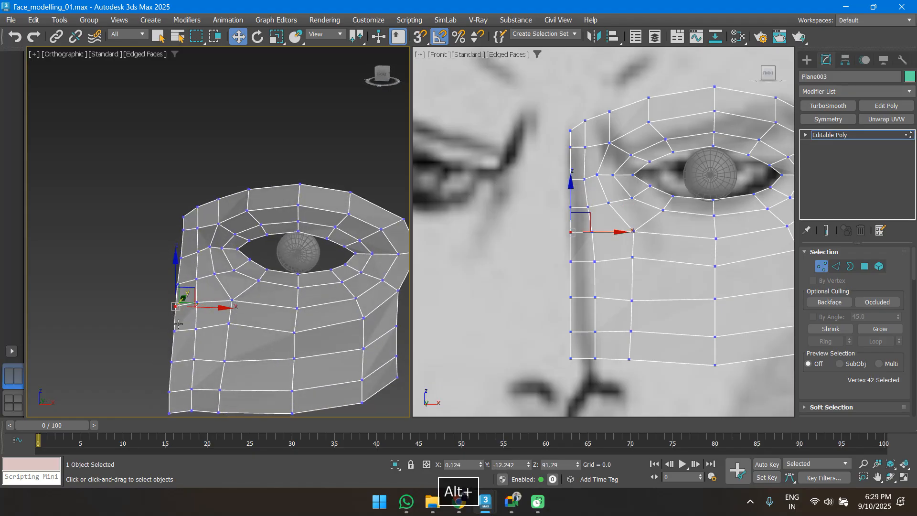
Adjust the upper three nose border vertices individually in the side view so they follow the bridge profile evenly
key("l")
left_click_drag(252, 288, 258, 288)
left_click(238, 322)
left_click_drag(258, 321, 264, 321)
left_click(219, 259)
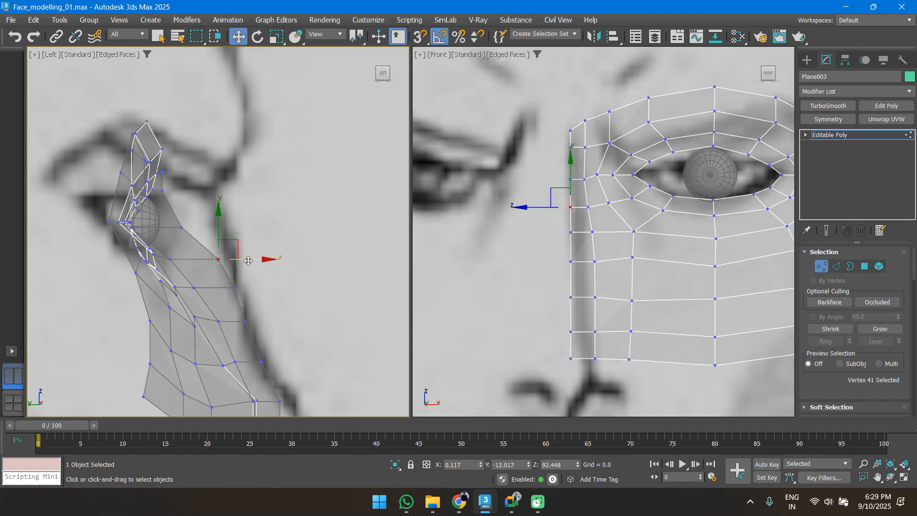
left_click(234, 288)
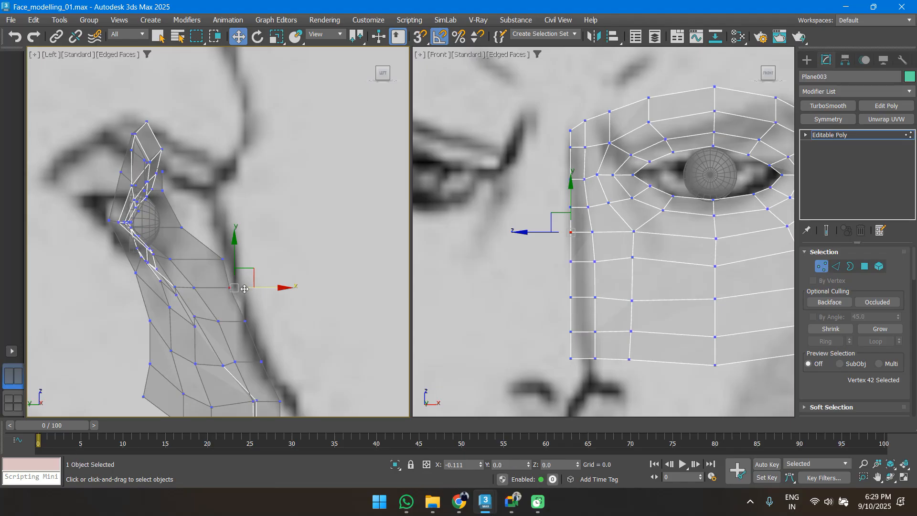
left_click(245, 322)
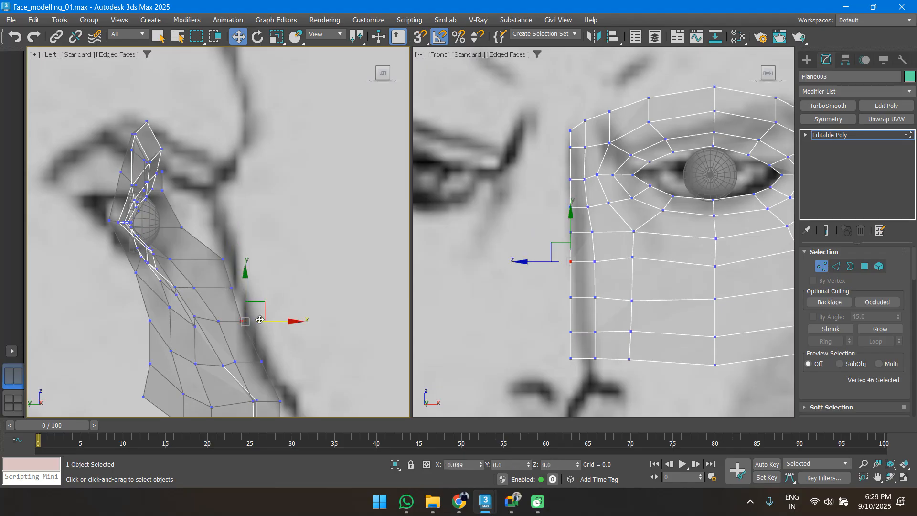
Fit the three lowest nose border vertices to the side profile, placing the bottom one at Y -13.662
middle_click_drag(259, 319, 257, 250)
left_click(258, 293)
left_click(278, 331)
middle_click_drag(291, 333, 285, 278)
left_click(271, 307)
mouse_move(319, 310)
left_mouse_down()
mouse_move(324, 316)
mouse_move(313, 312)
left_mouse_up()
Extend the two inner bottom edges of the nose strip downward to Z 87.748 as a new row of faces
middle_click_drag(624, 322, 590, 224)
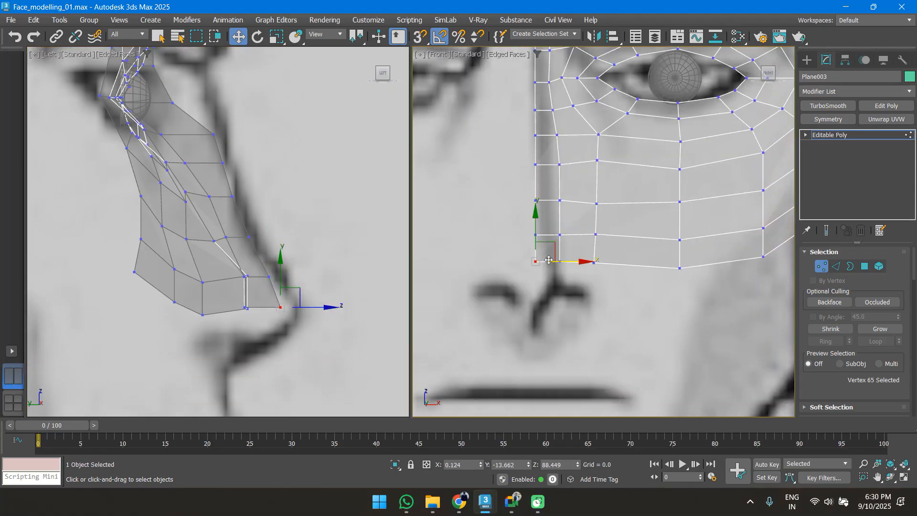
scroll(550, 260, "up", 2)
key("2")
left_click(552, 263)
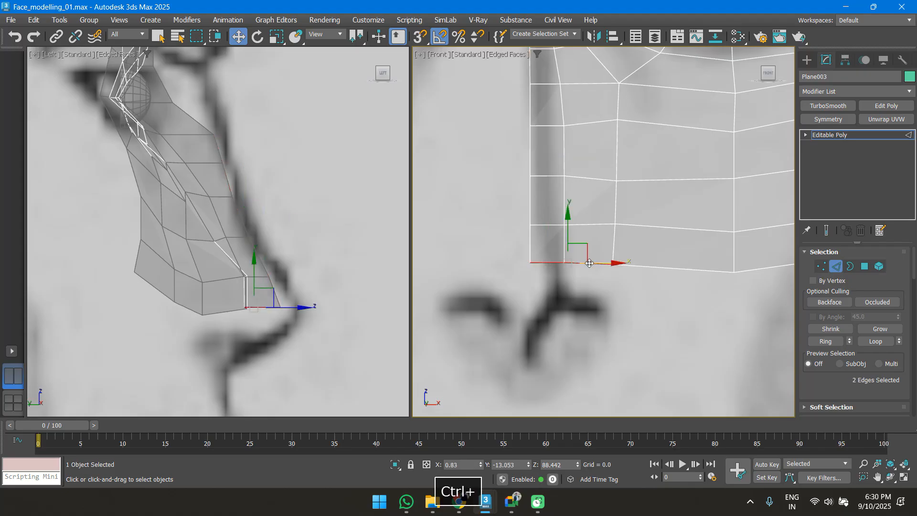
scroll(551, 287, "down", 5, "ctrl")
left_click_drag(555, 250, 555, 270, "shift")
scroll(549, 277, "up", 3)
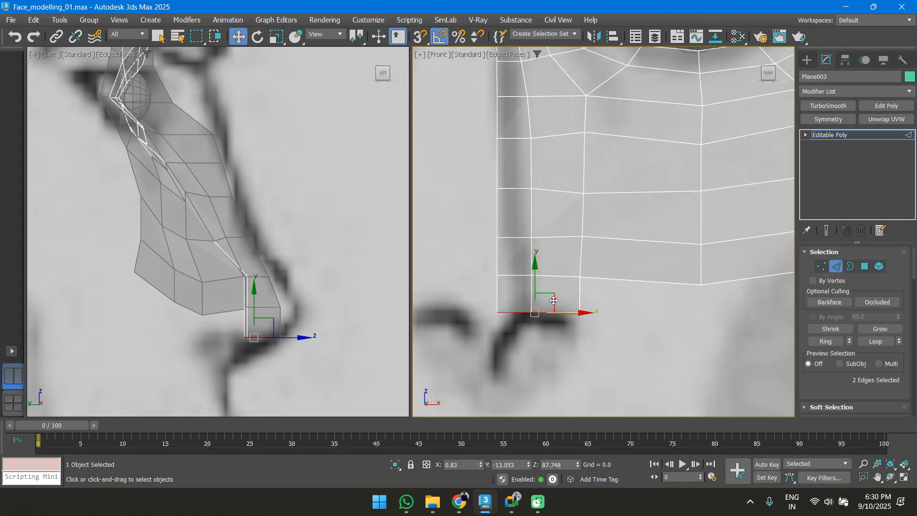
Move the centre-line vertex just above the new bottom row forward to Y -13.738 in the side view
scroll(525, 304, "down", 1)
scroll(516, 295, "down", 2)
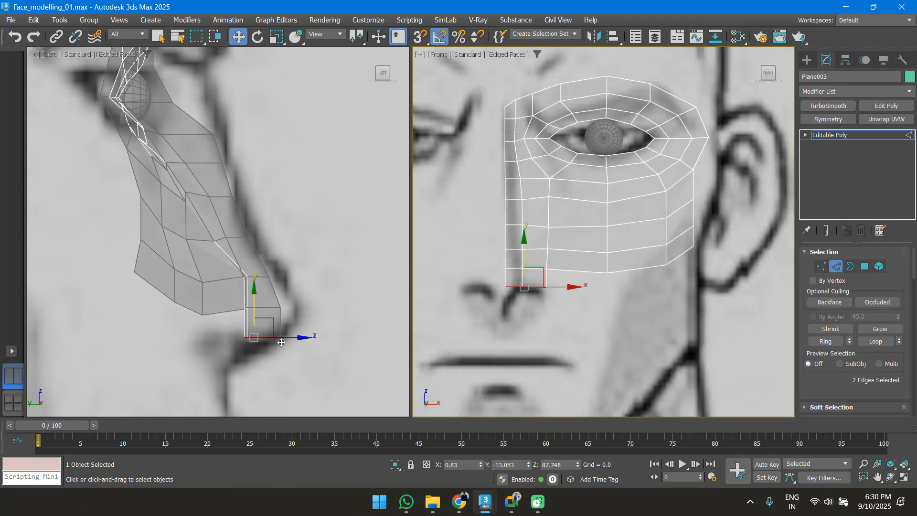
scroll(322, 198, "down", 2)
scroll(263, 303, "up", 4)
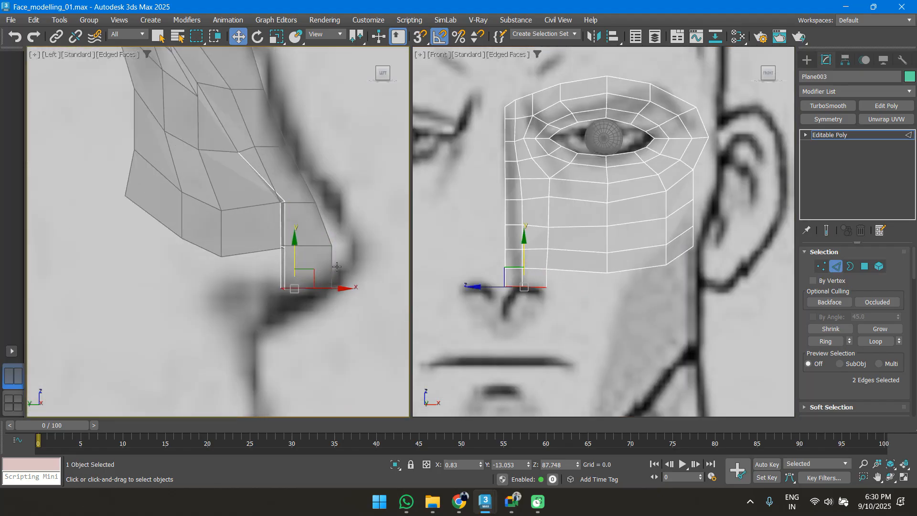
key("1")
left_click(333, 243)
left_click_drag(351, 248, 354, 249)
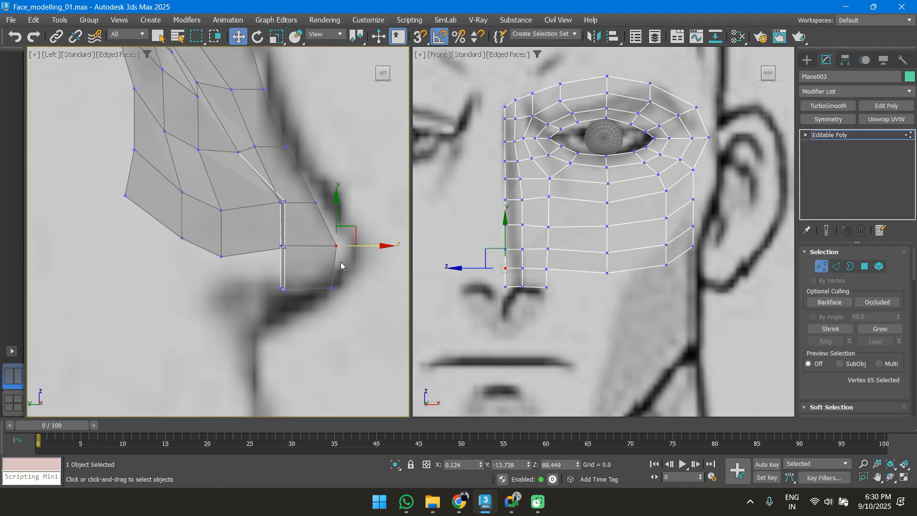
Pull the middle vertex of the bottom nose row and the one above it forward, the upper one by about 0.3 units
key("2")
left_click(316, 289)
key("1")
scroll(510, 296, "up", 5)
left_click(510, 289)
middle_click_drag(257, 293, 216, 294, "alt")
left_click(277, 292)
middle_click_drag(286, 301, 253, 307, "alt")
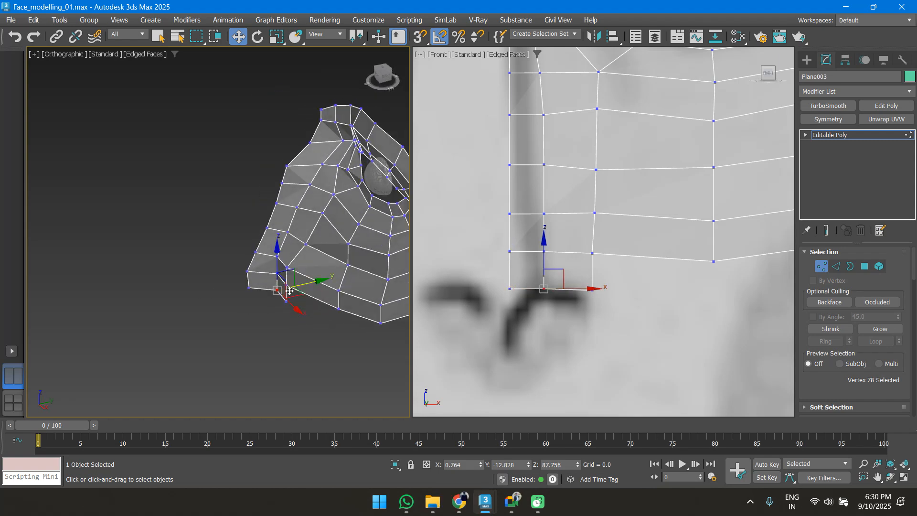
key("p")
middle_click_drag(309, 293, 275, 273)
left_click(252, 285)
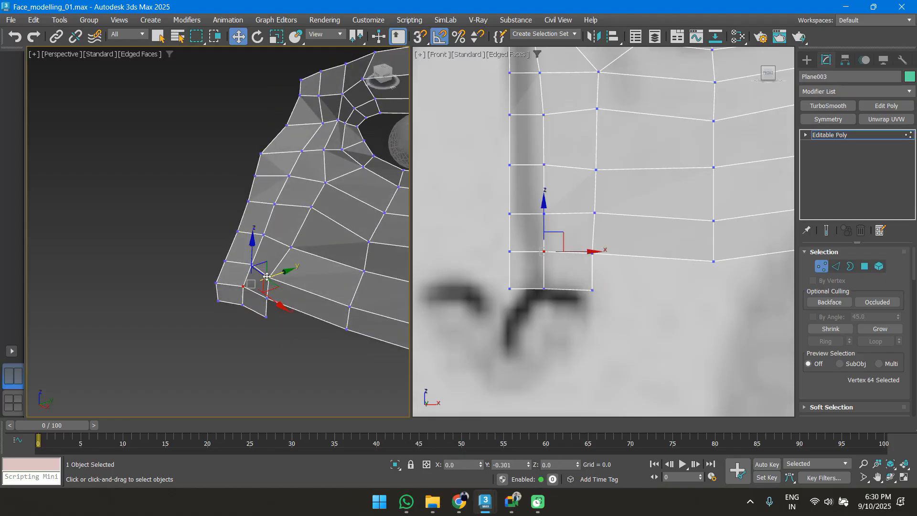
Move the outer vertex of the bottom nose row back to Y -12.843 in the side view
left_click(270, 318)
middle_click(552, 276)
key("f")
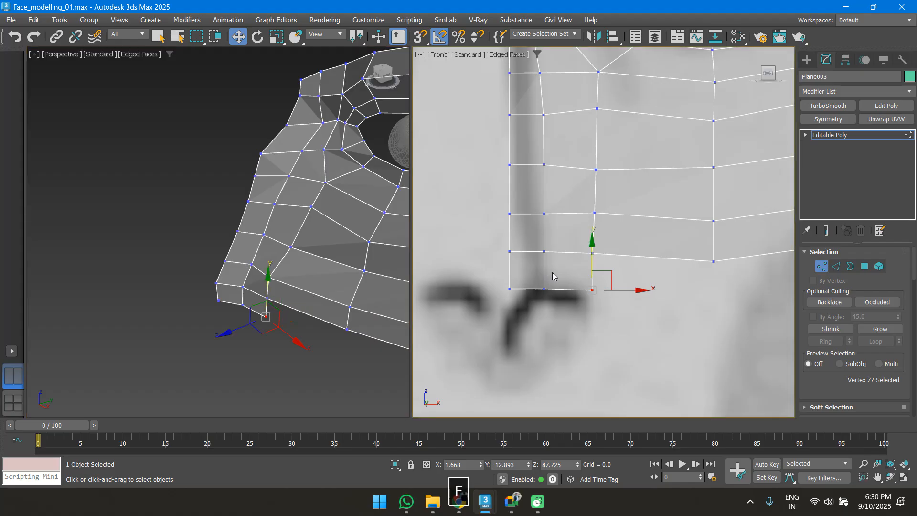
key("l")
middle_click_drag(280, 262, 233, 235)
scroll(233, 234, "down", 2)
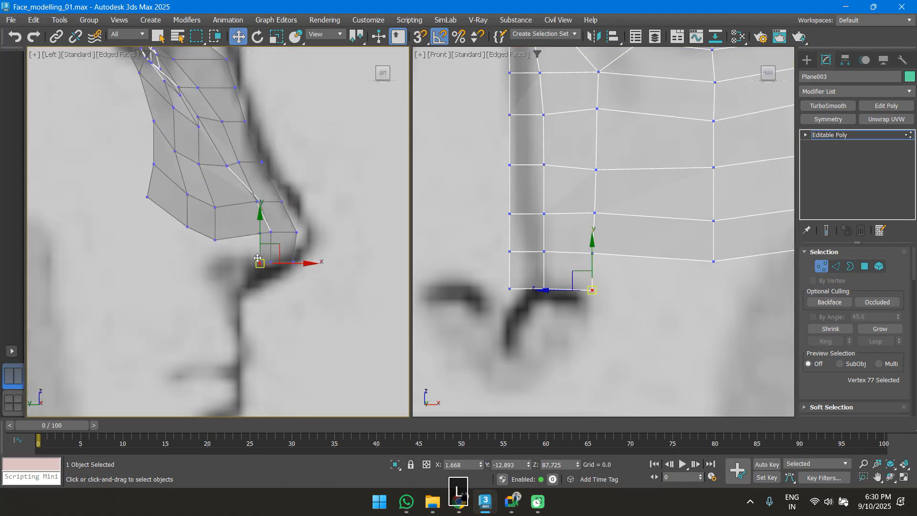
scroll(261, 261, "up", 4)
left_click_drag(293, 269, 289, 269)
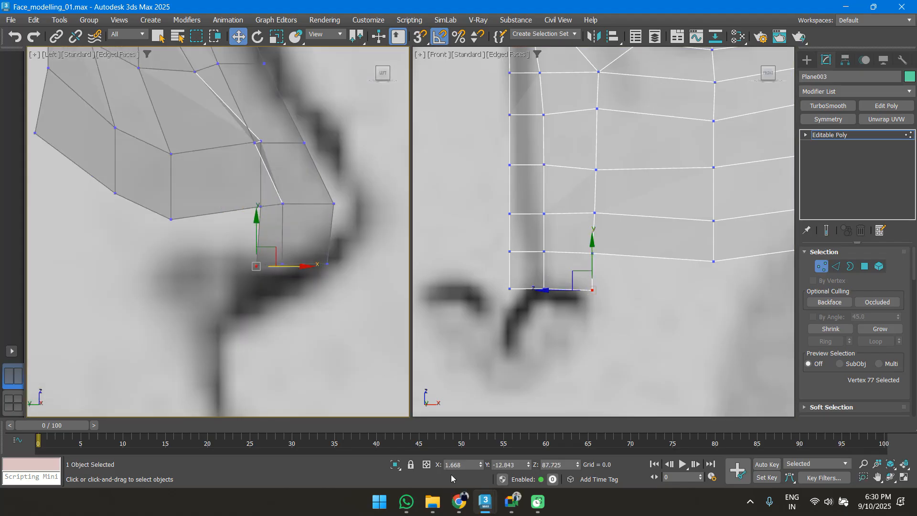
Switch to Chrome and search Google Images in a new window for "nose 3d model wireframe"
left_click(461, 510)
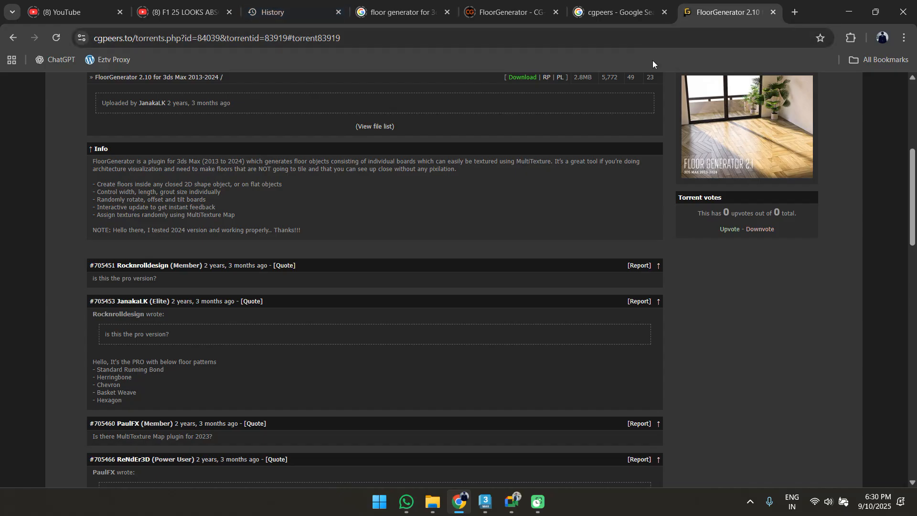
key("ctrl+n")
type("nose ")
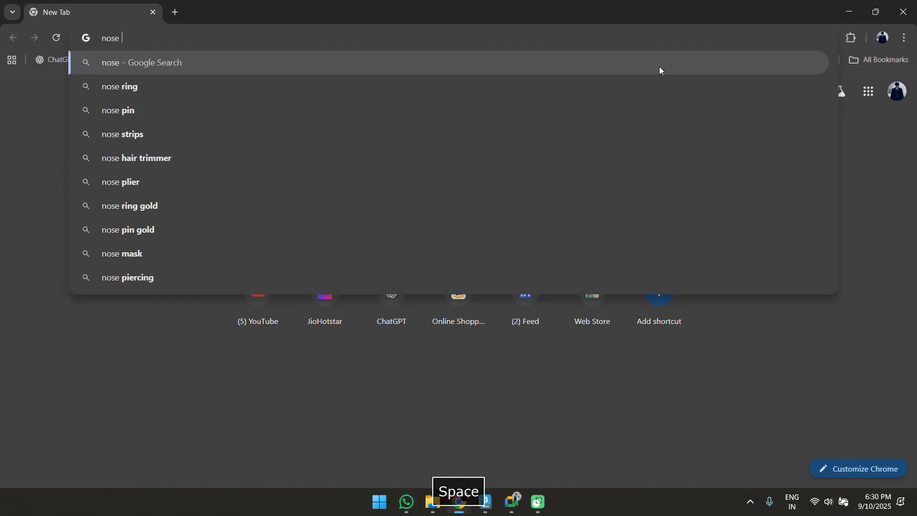
type("3d mode;")
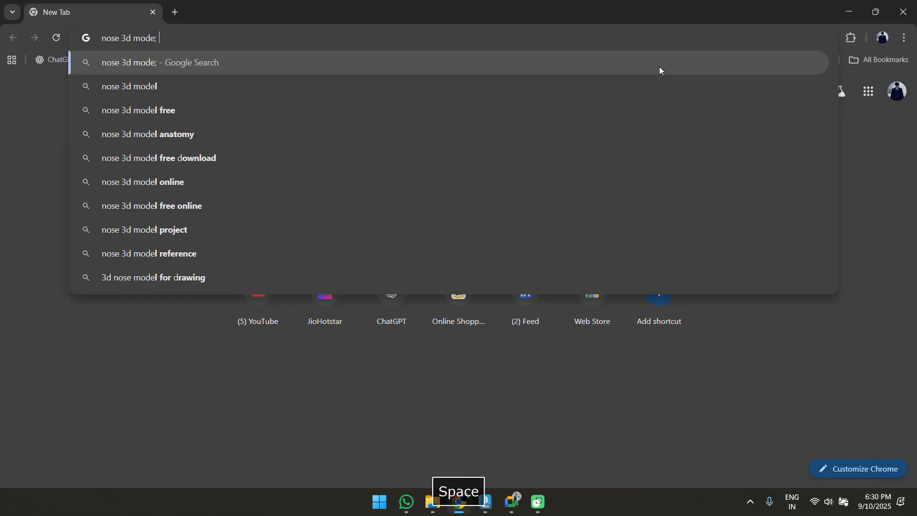
key("BackSpace")
type("l ")
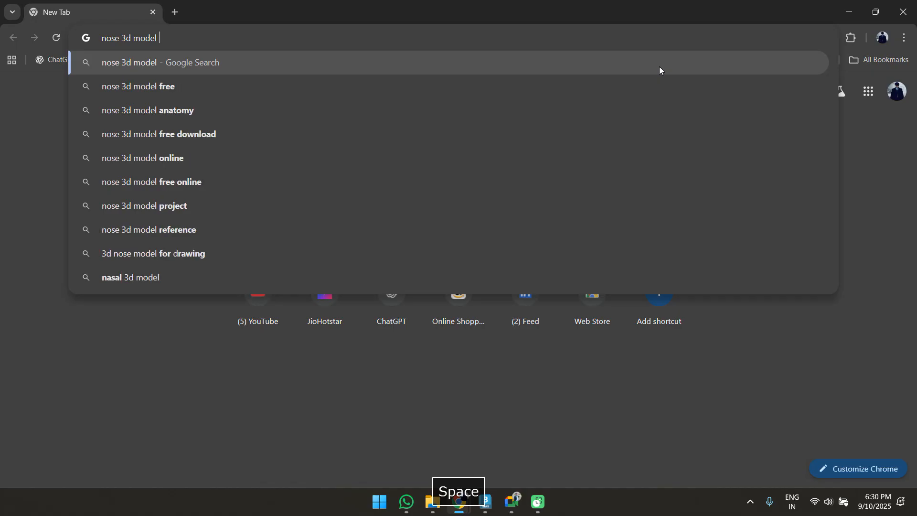
type("wireframe")
key("Return")
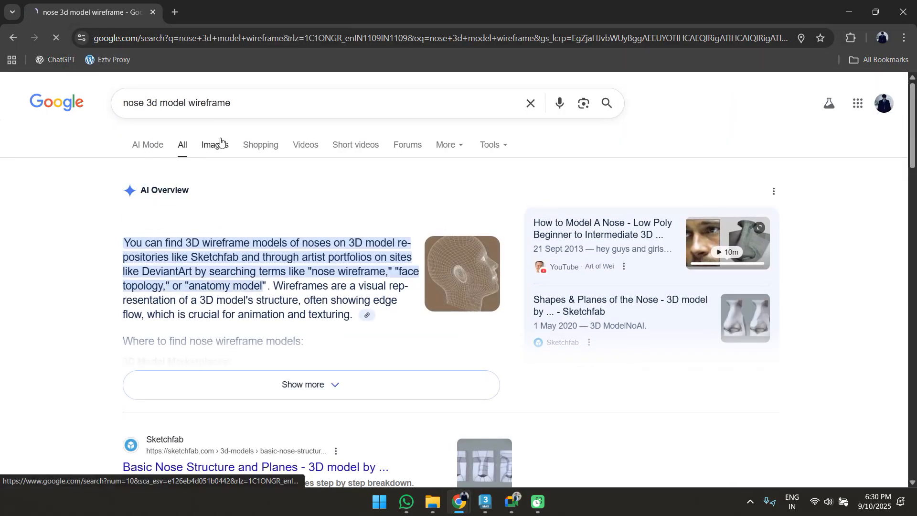
left_click(215, 144)
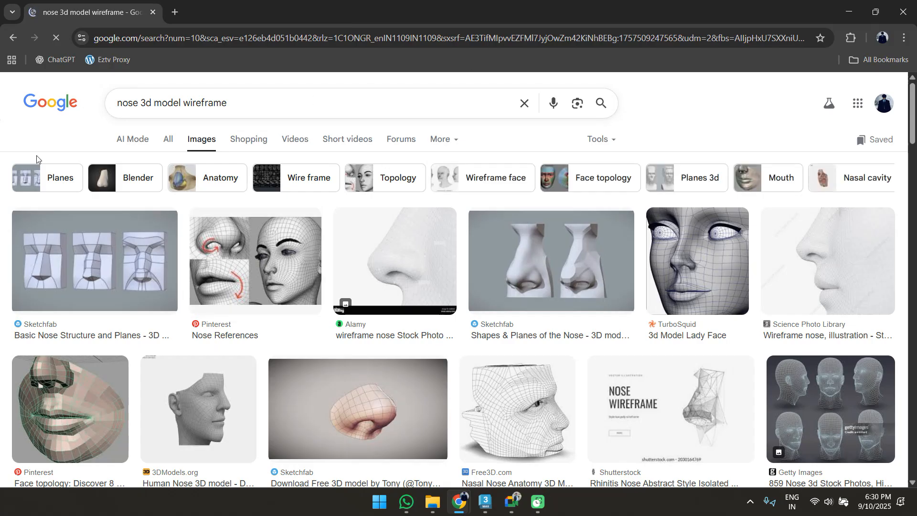
Open the Sketchfab "Basic Nose Structure and Planes" image full size in a new tab, examine its nose planes and return to the results
left_click(69, 268)
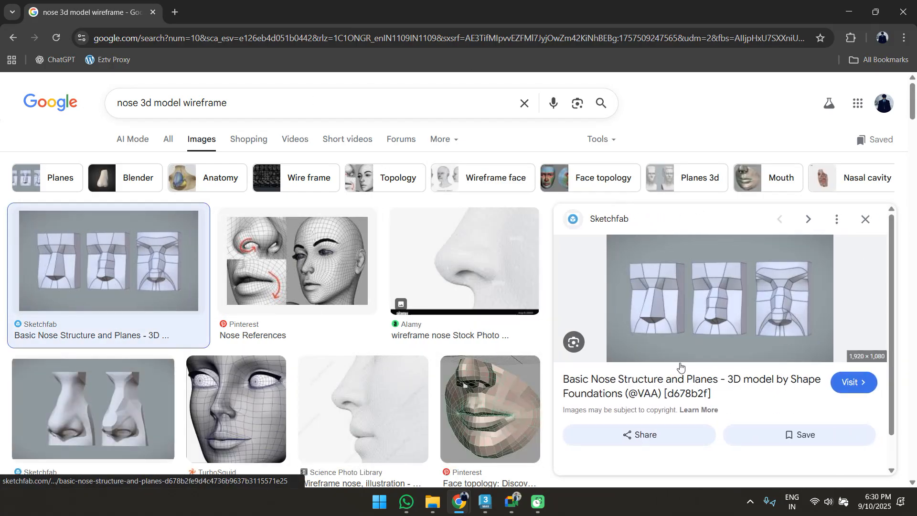
right_click(678, 327)
left_click(751, 214)
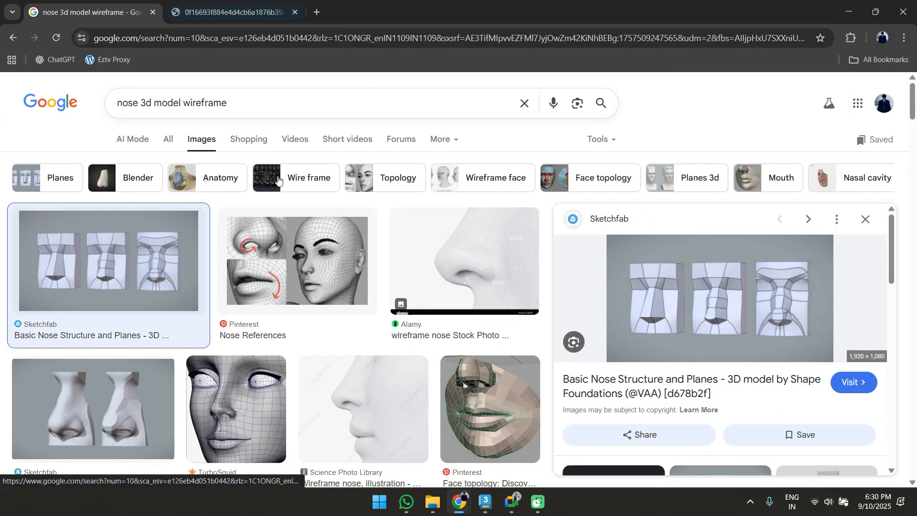
left_click(260, 7)
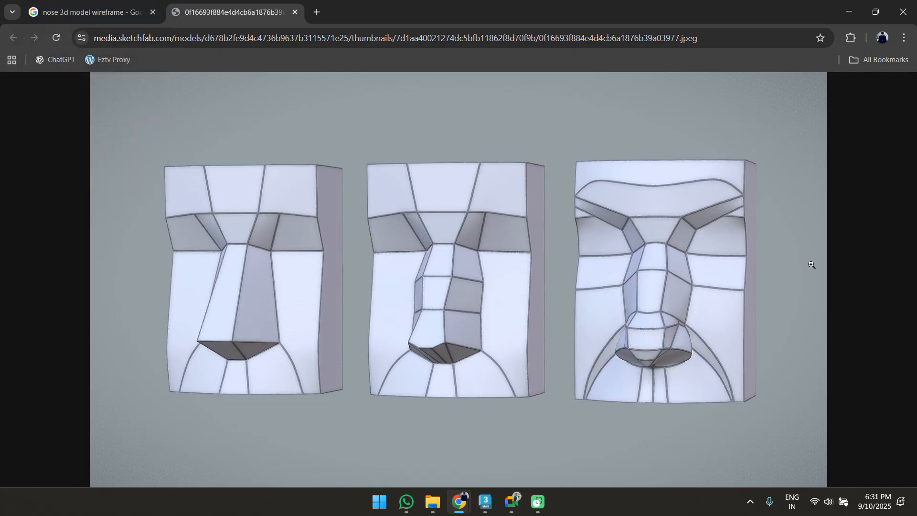
left_click(711, 296)
left_click(372, 167)
left_click(79, 3)
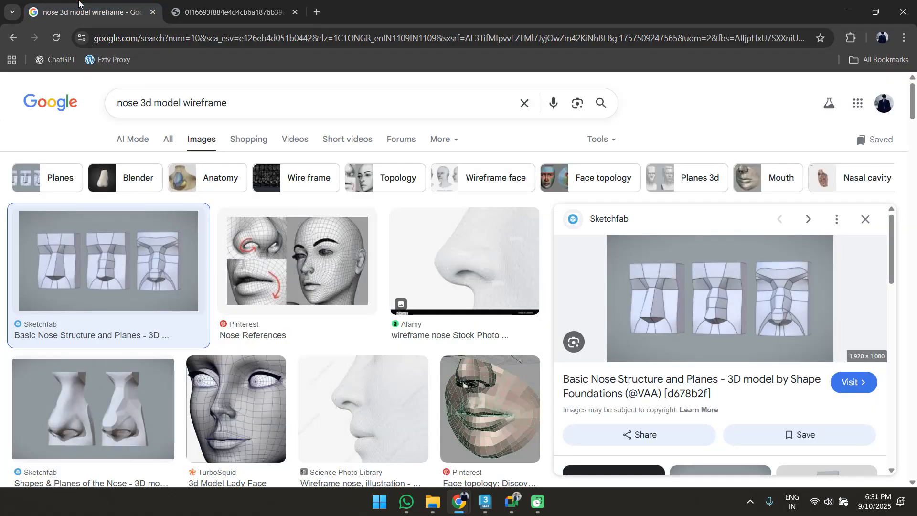
Look through the image results for more nose wireframe references and preview the NicePNG low poly face wireframe
scroll(753, 234, "down", 4)
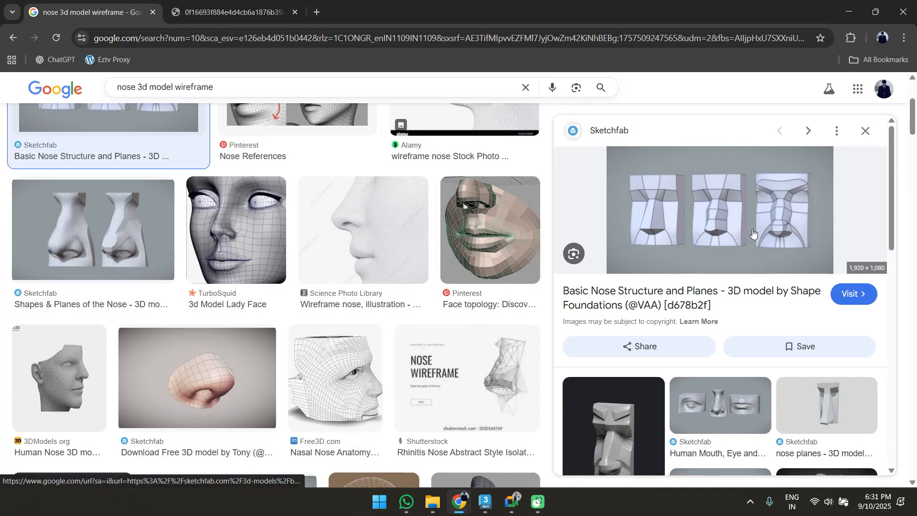
left_click(867, 131)
scroll(700, 342, "down", 5)
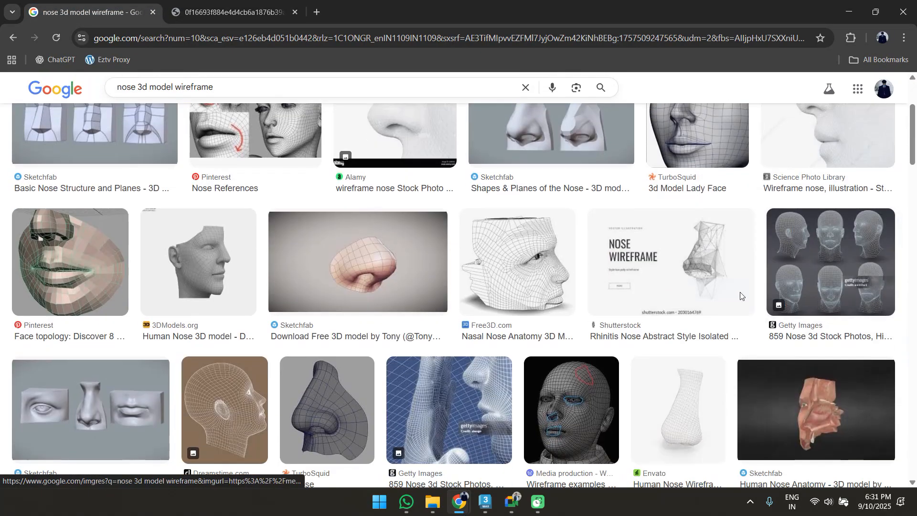
scroll(511, 385, "down", 4)
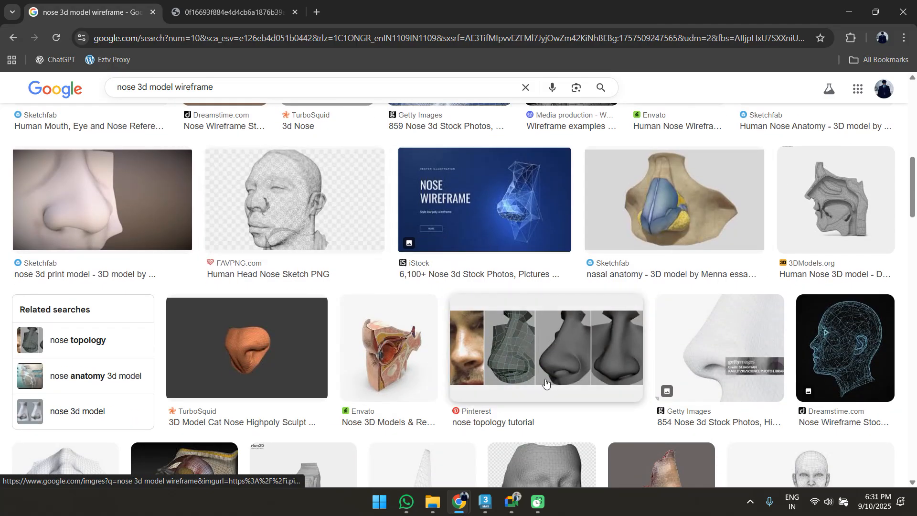
scroll(536, 361, "down", 3)
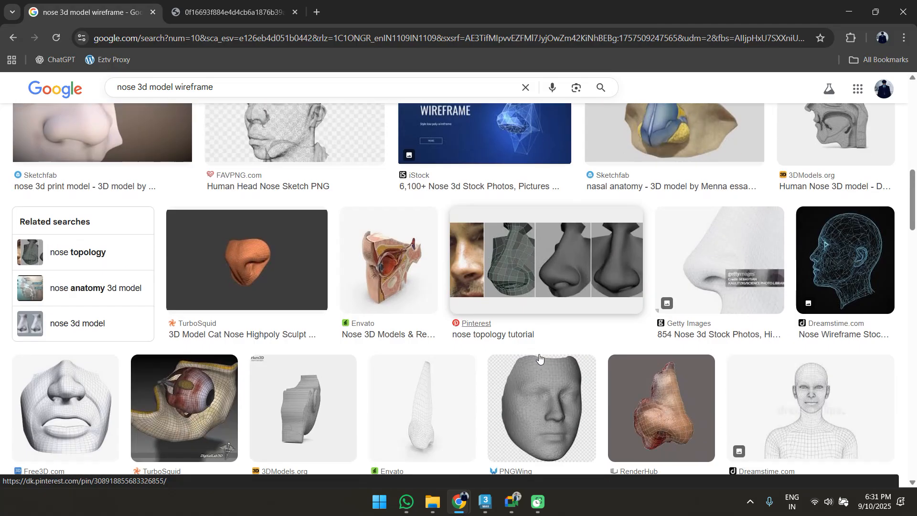
scroll(531, 370, "down", 5)
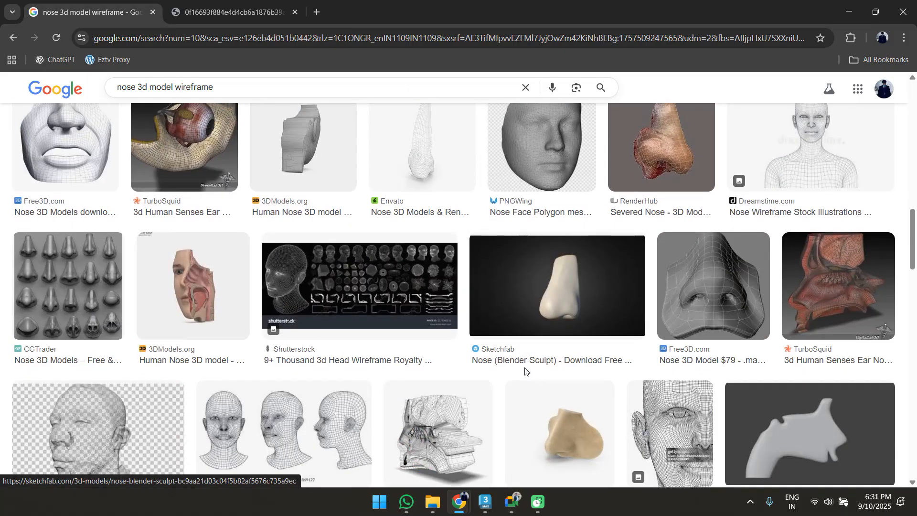
scroll(456, 296, "down", 10)
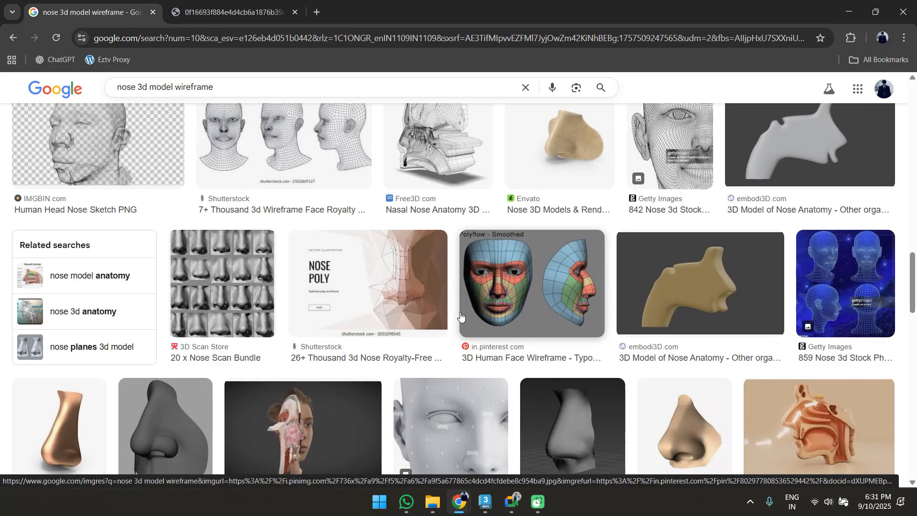
scroll(400, 297, "down", 5)
scroll(395, 296, "up", 4)
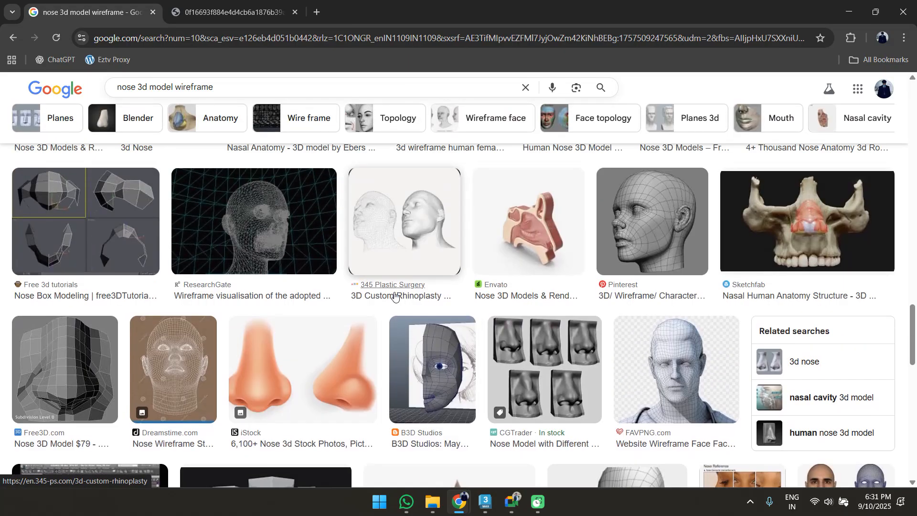
scroll(591, 315, "down", 4)
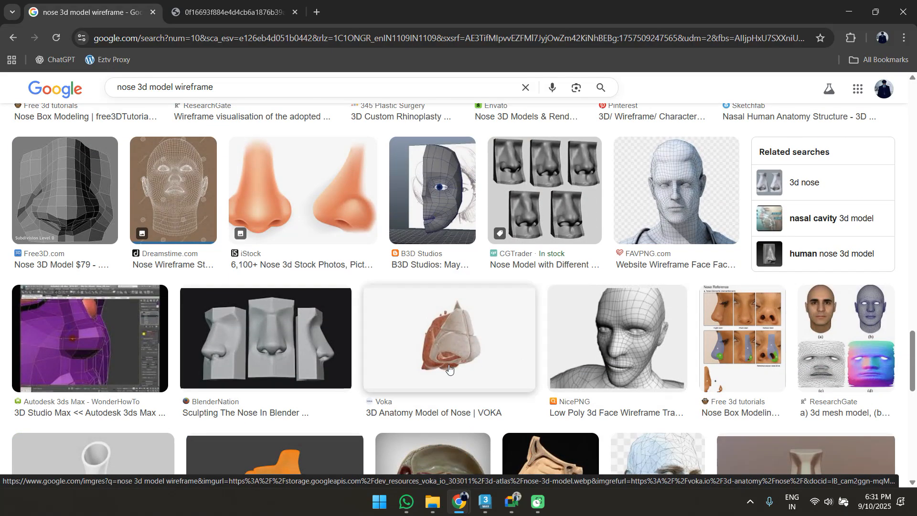
left_click(609, 361)
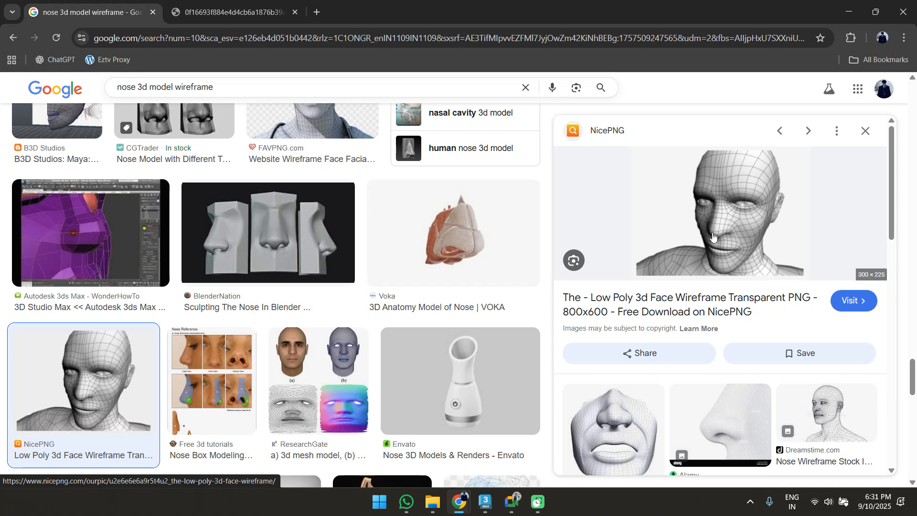
Switch back to the Face_modelling_01.max scene in 3ds Max
key("alt+Tab")
key("alt+Tab")
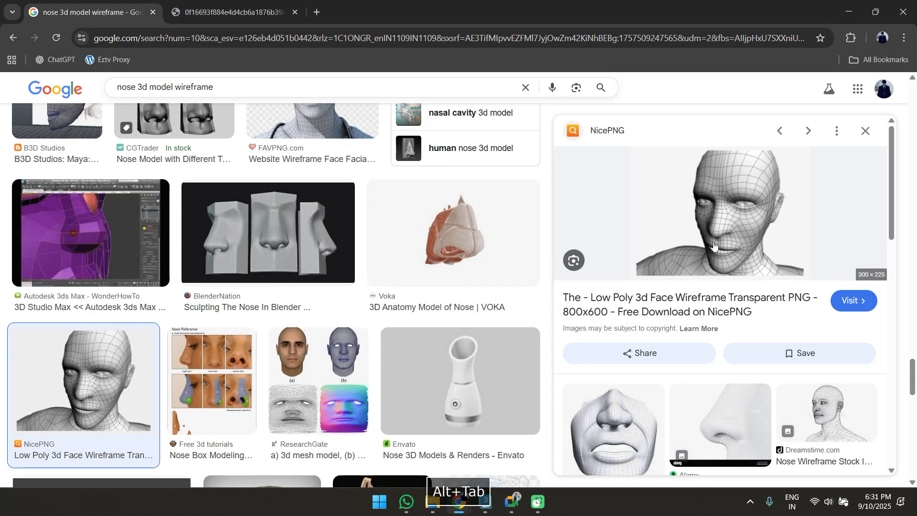
mouse_move(485, 501)
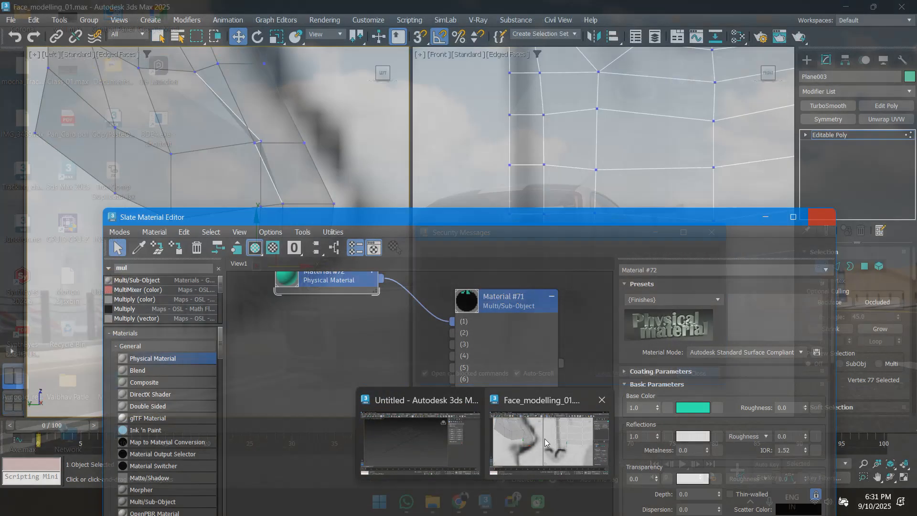
left_click(457, 435)
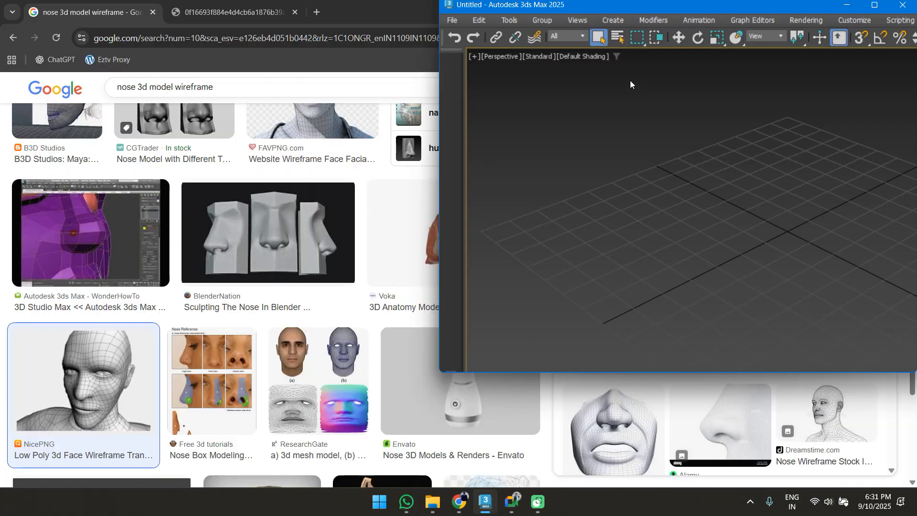
left_click_drag(683, 6, 558, 202)
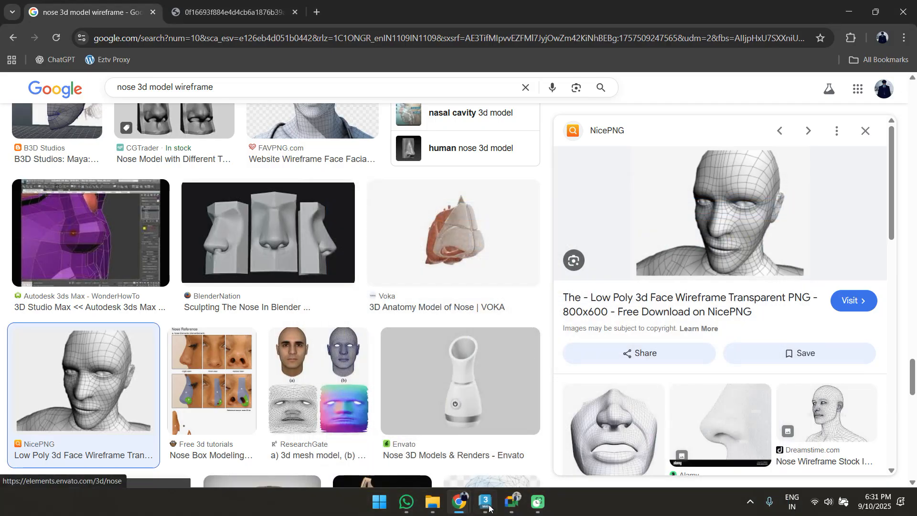
left_click(485, 502)
Extrude the two bottom edges of the nose down and back to Y -12.145, Z 87.285 in the side view
scroll(254, 241, "down", 2)
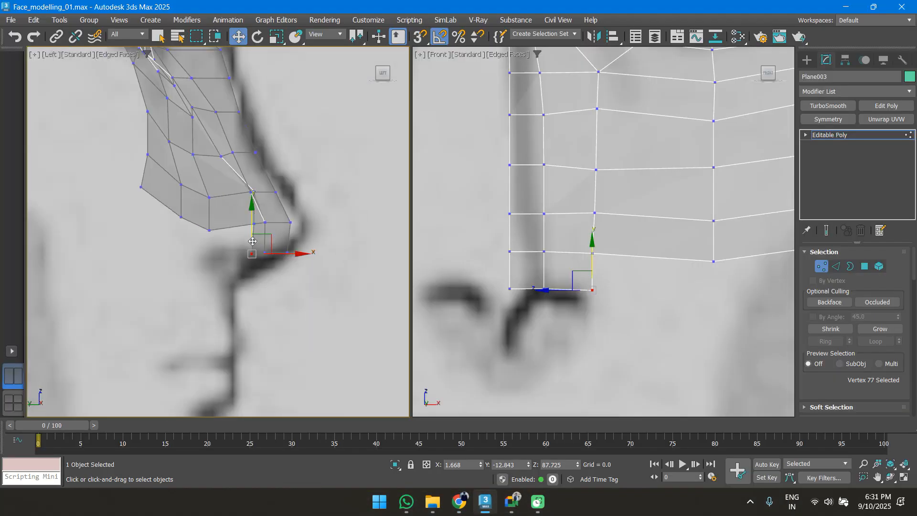
scroll(593, 305, "down", 4)
scroll(593, 317, "up", 4)
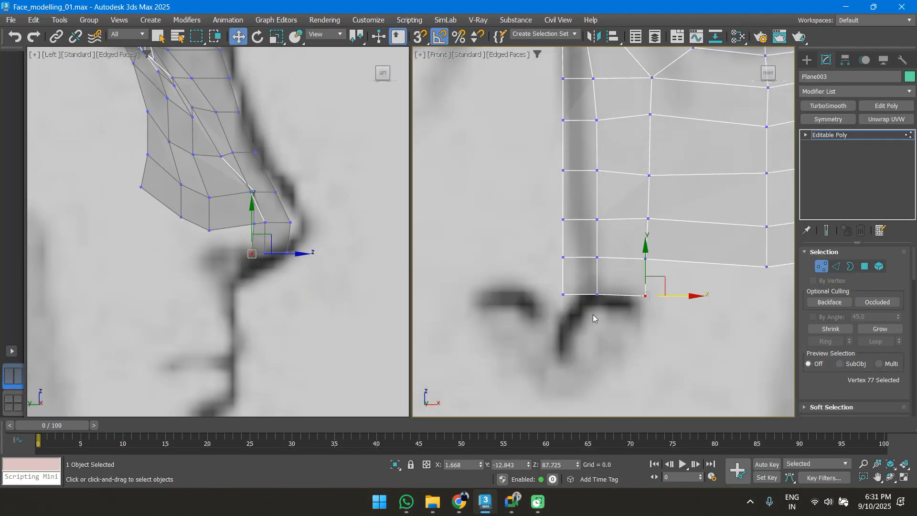
scroll(596, 306, "down", 3)
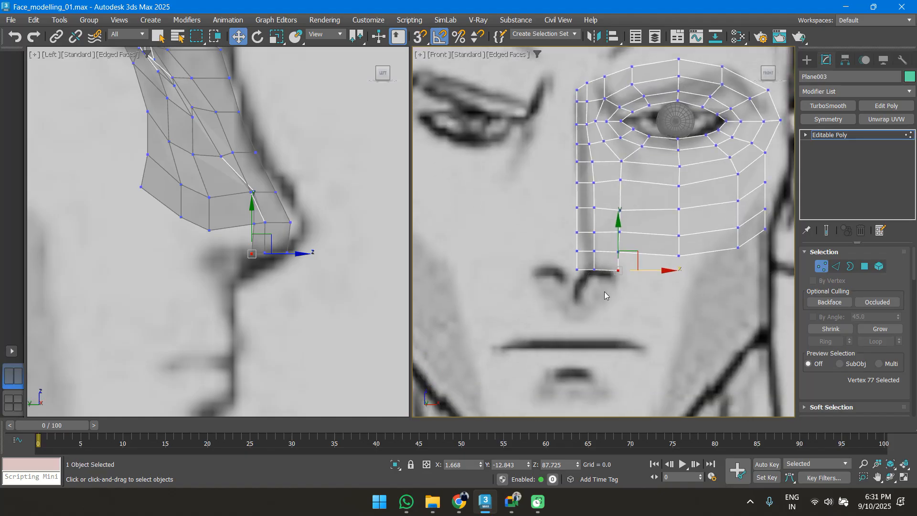
key("p")
middle_click_drag(581, 279, 599, 304, "alt")
scroll(599, 305, "up", 5)
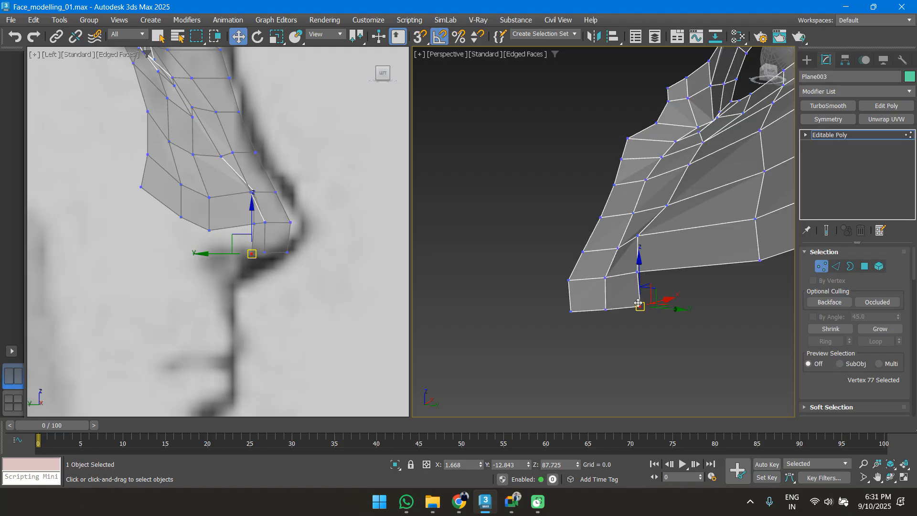
key("f")
scroll(605, 277, "up", 3)
key("2")
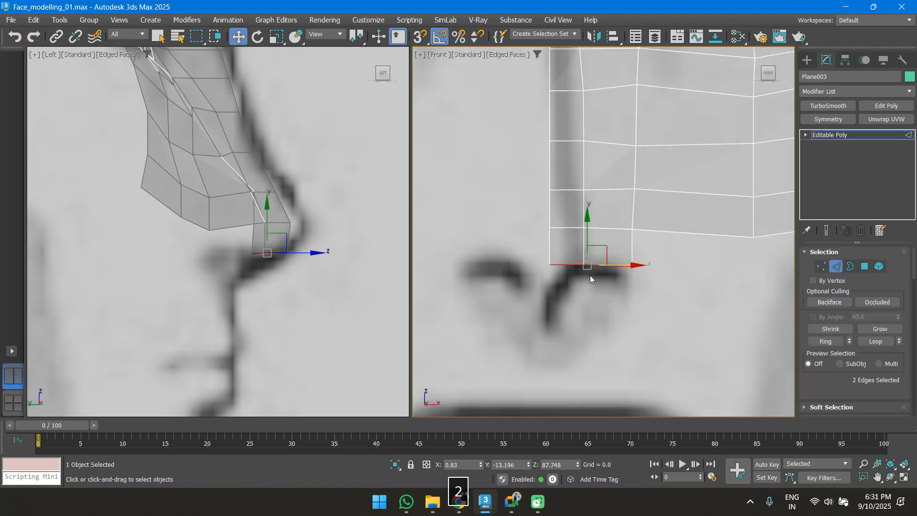
middle_click_drag(287, 236, 272, 260)
left_click_drag(272, 258, 228, 277, "shift")
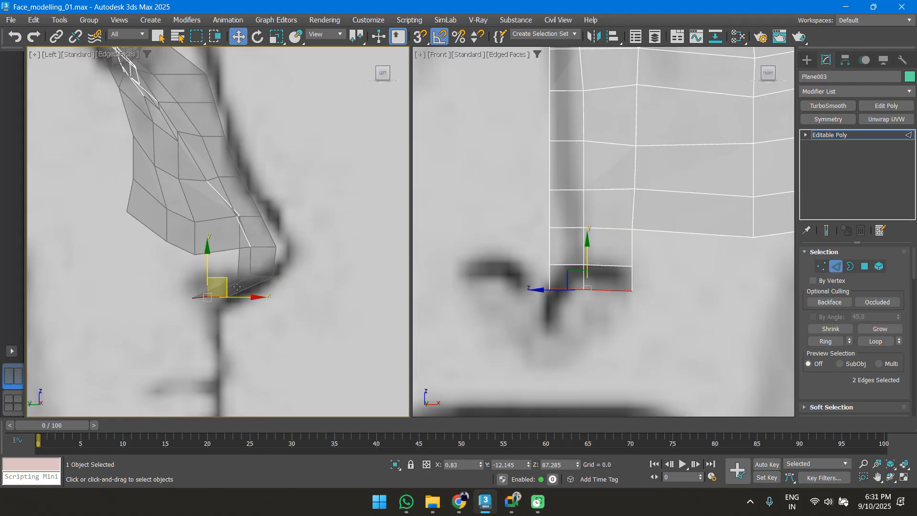
Rotate the new bottom edges by -50 degrees in the side view and raise their centre-line vertex slightly
key("e")
left_click_drag(244, 273, 252, 297)
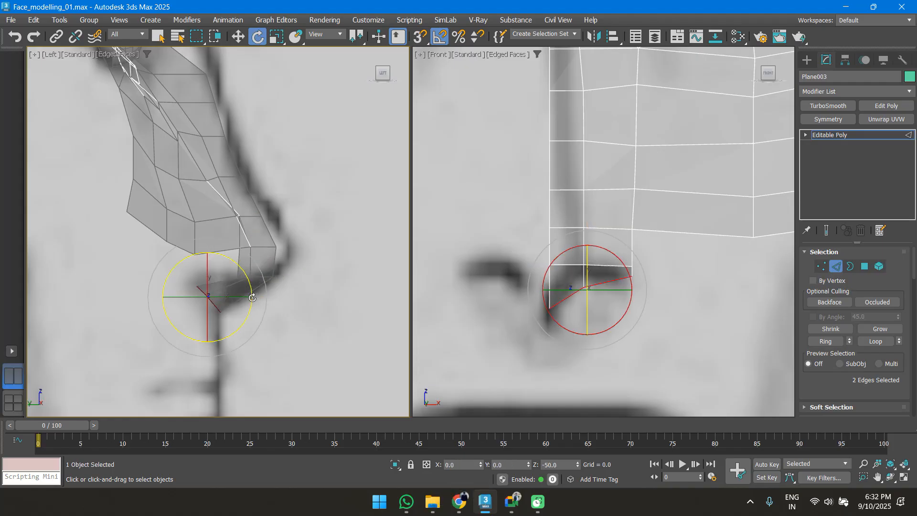
left_click(551, 309)
key("w")
left_click_drag(222, 291, 223, 277)
Lower the middle and outer vertices of the new bottom row, leaving the centre-line vertex at Y -12.479, Z 87.109, and check the nose's underside
left_click(583, 289)
left_click_drag(584, 271, 632, 288)
left_click(630, 279)
left_click(584, 285)
left_click_drag(583, 270, 550, 283)
left_click(550, 289)
middle_click_drag(549, 283, 579, 307, "alt")
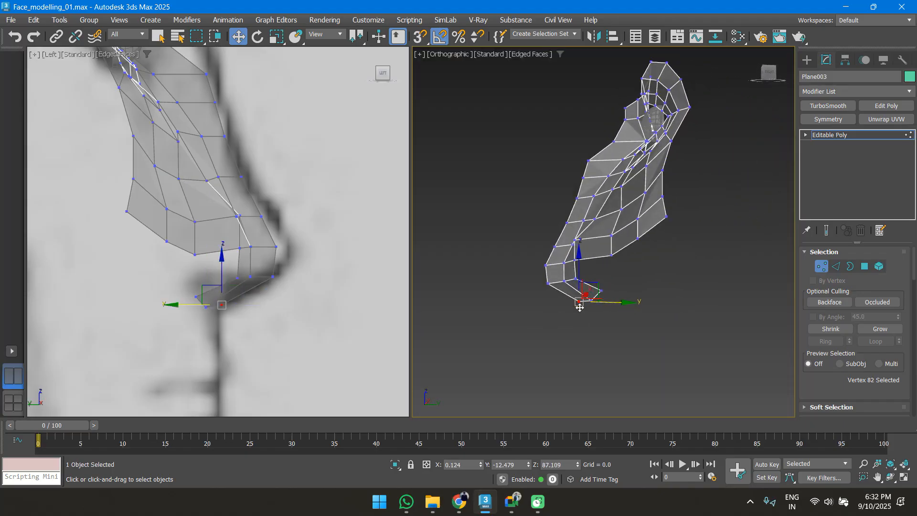
key("p")
scroll(568, 285, "down", 5)
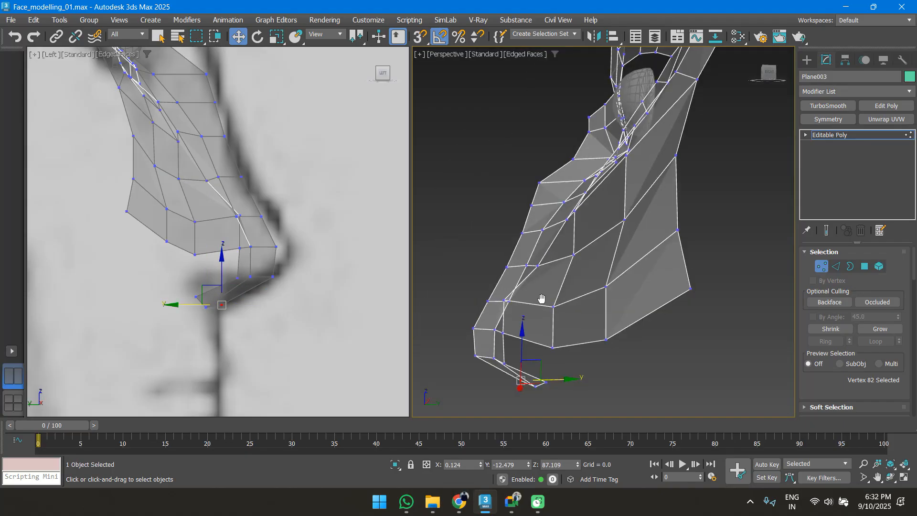
scroll(572, 328, "up", 4)
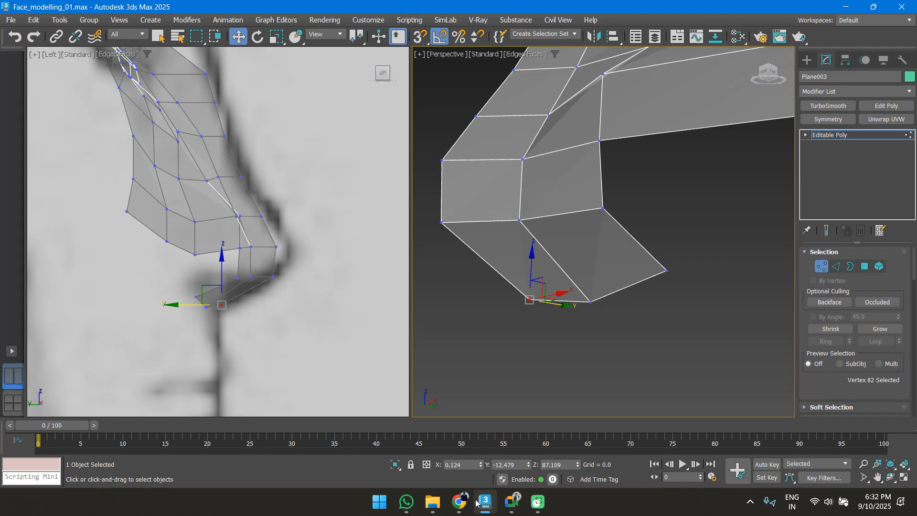
Switch to Chrome, examine the nostril topology in the related Free3D nose wireframe image, and return to the face scene in 3ds Max
left_click(459, 502)
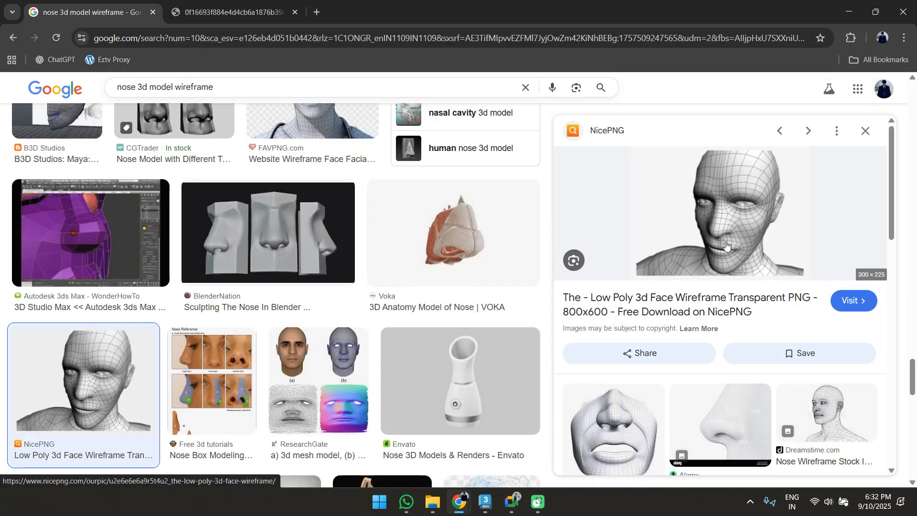
scroll(670, 239, "down", 5)
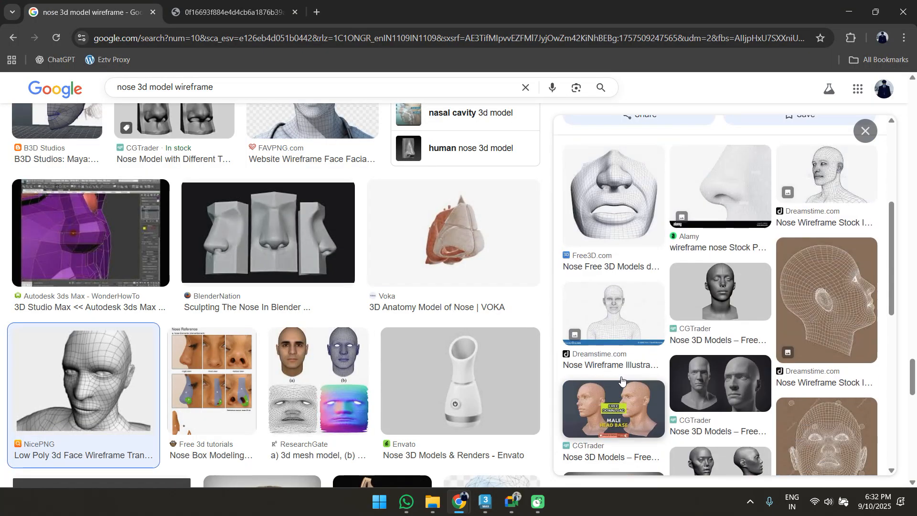
left_click(621, 201)
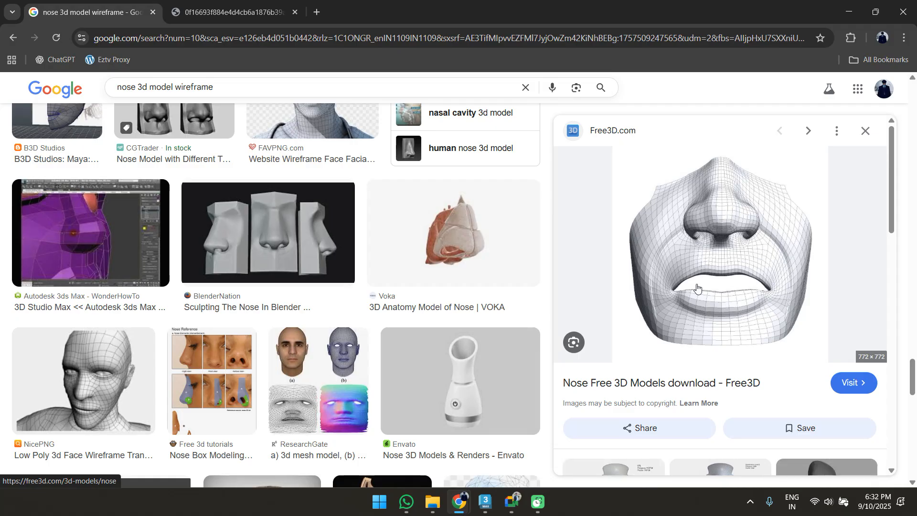
key("Escape")
left_click(849, 11)
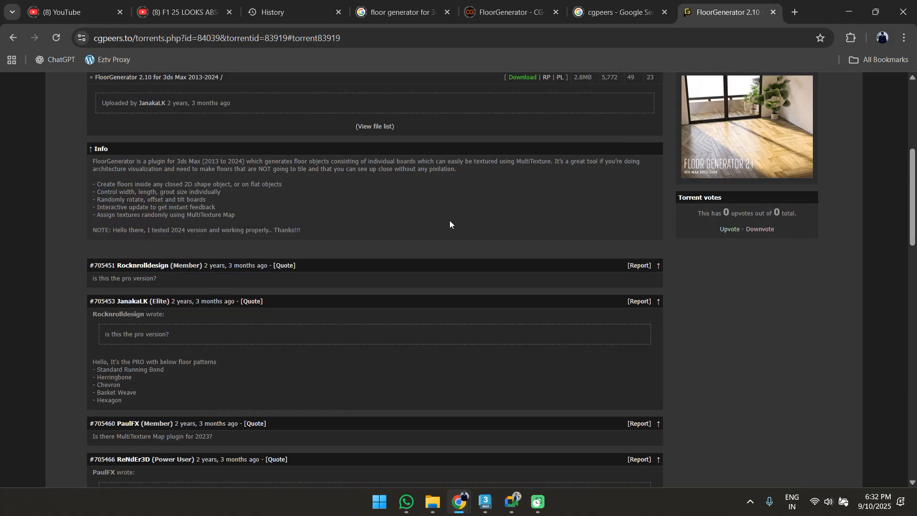
left_click(849, 11)
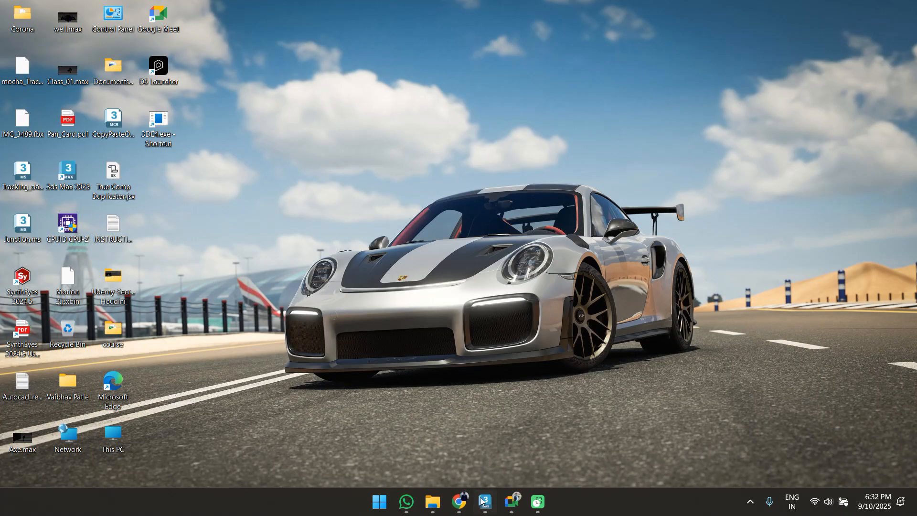
left_click(483, 500)
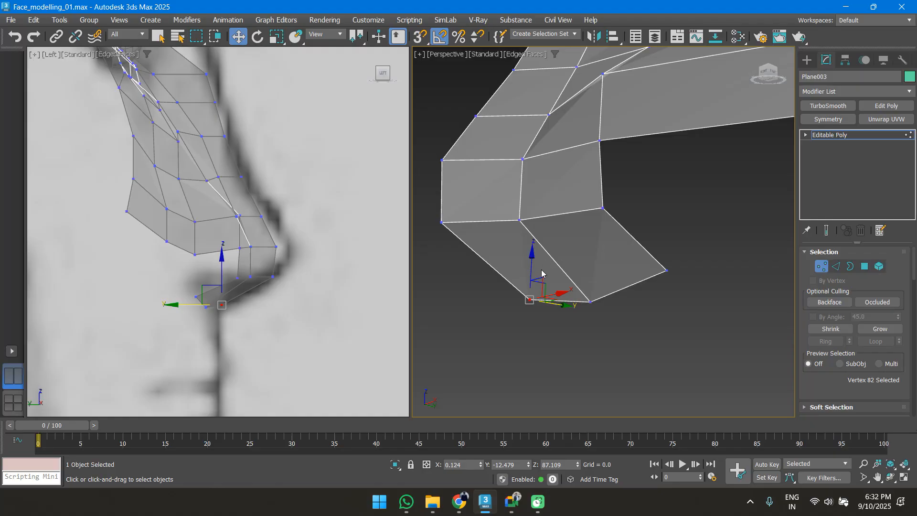
Inset the two polygons on the underside of the nose together by about 0.25
key("4")
left_click(515, 259)
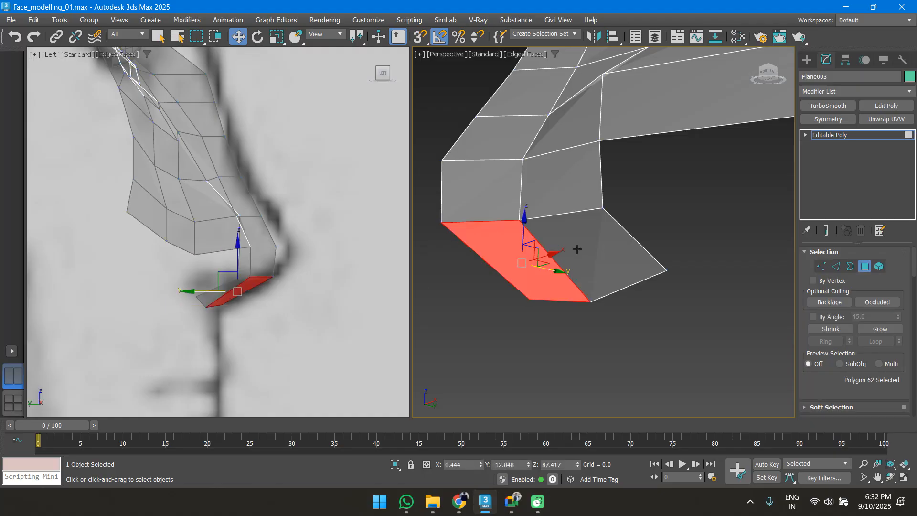
left_click(577, 249, "ctrl")
right_click(568, 278)
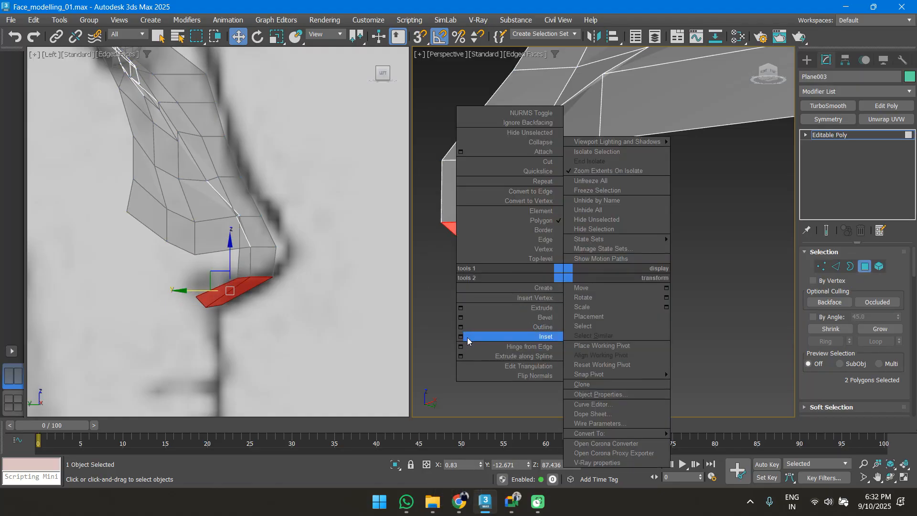
left_click(466, 337)
right_click(614, 256)
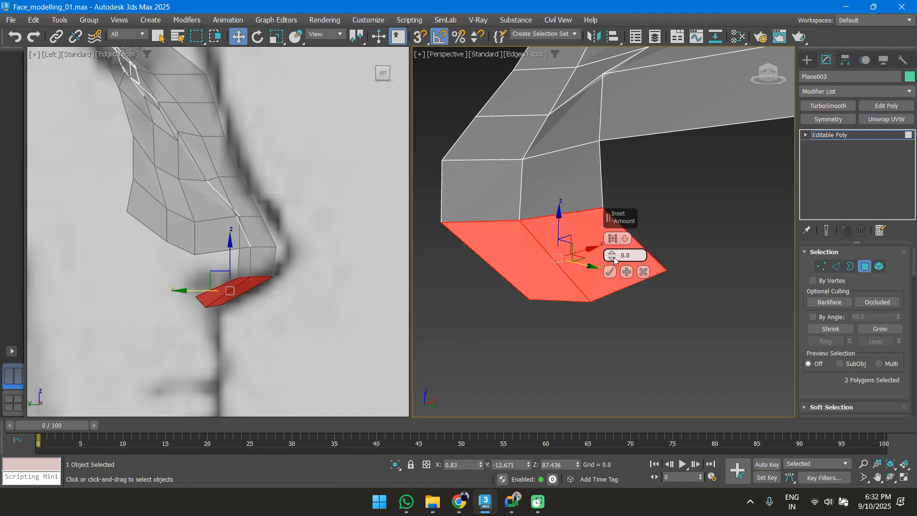
left_click_drag(611, 253, 612, 254)
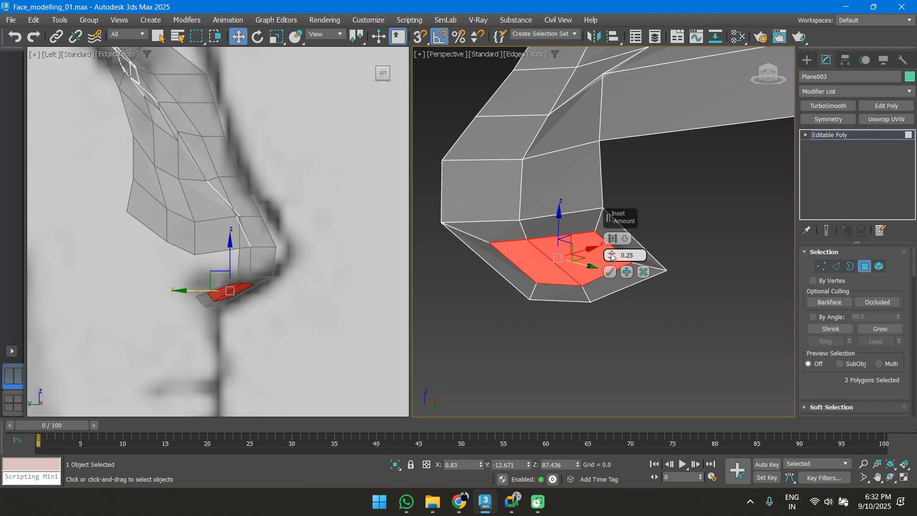
left_click(610, 272)
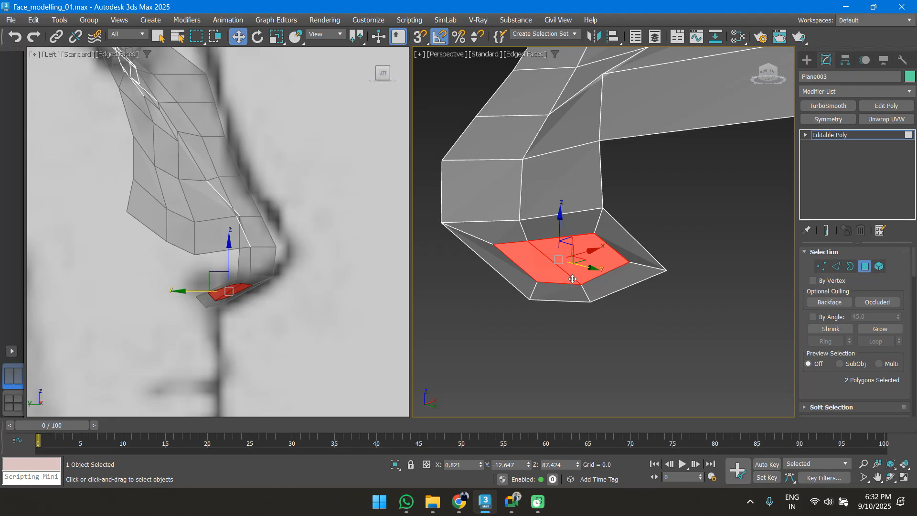
Pull the inset ring's front inner corner vertex to Y -12.968, Z 87.429 and draw its two outer corner vertices inward to round the nostril
key("1")
left_click(492, 245)
middle_click_drag(541, 260, 536, 234, "alt")
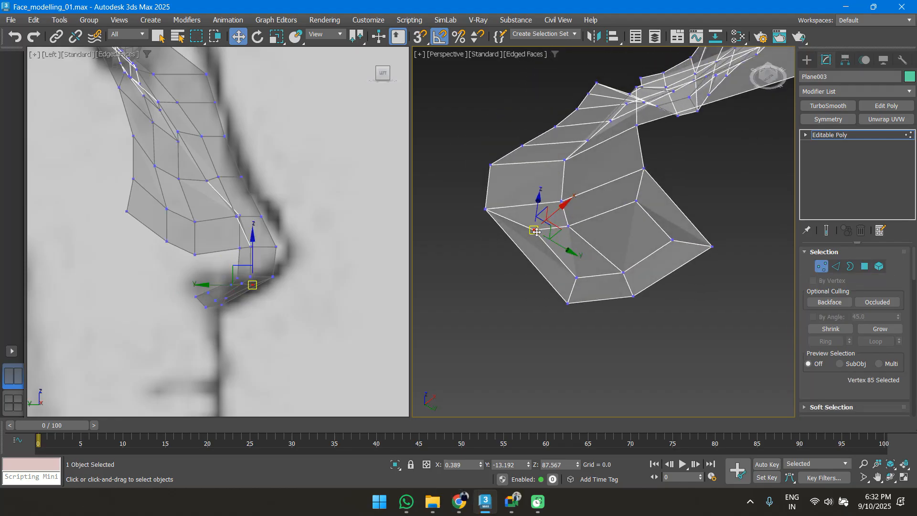
left_click_drag(531, 228, 625, 264)
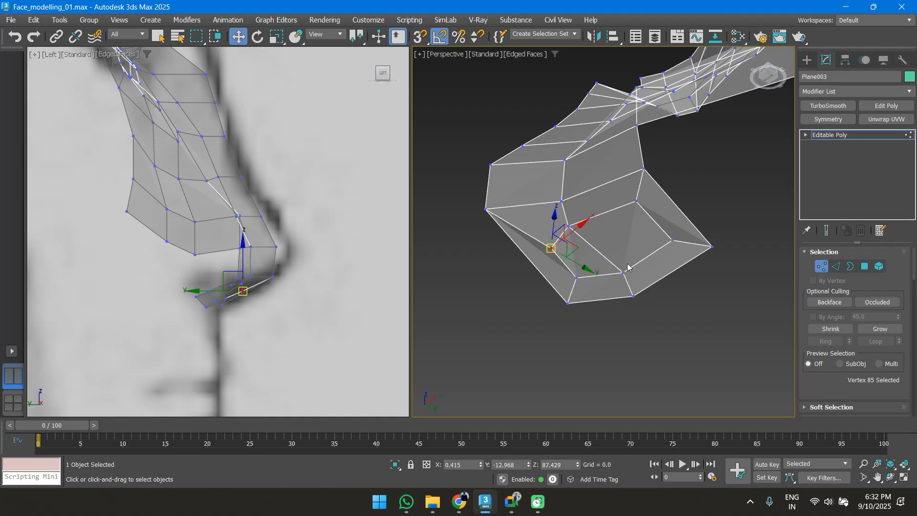
left_click(672, 240)
left_click_drag(693, 236, 674, 241)
left_click(637, 202)
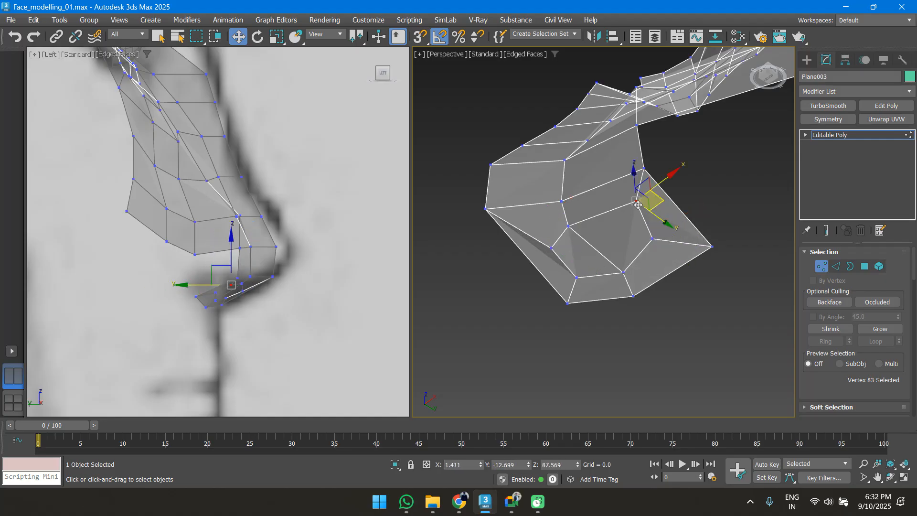
left_click_drag(664, 183, 646, 195)
Nudge the two middle vertices of the nostril ring and set its front inner corner vertex to X 0.422
left_click(567, 226)
left_click_drag(589, 242, 587, 240)
left_click(622, 272)
mouse_move(648, 290)
left_mouse_down()
mouse_move(639, 281)
mouse_move(647, 289)
left_mouse_up()
left_click(551, 248)
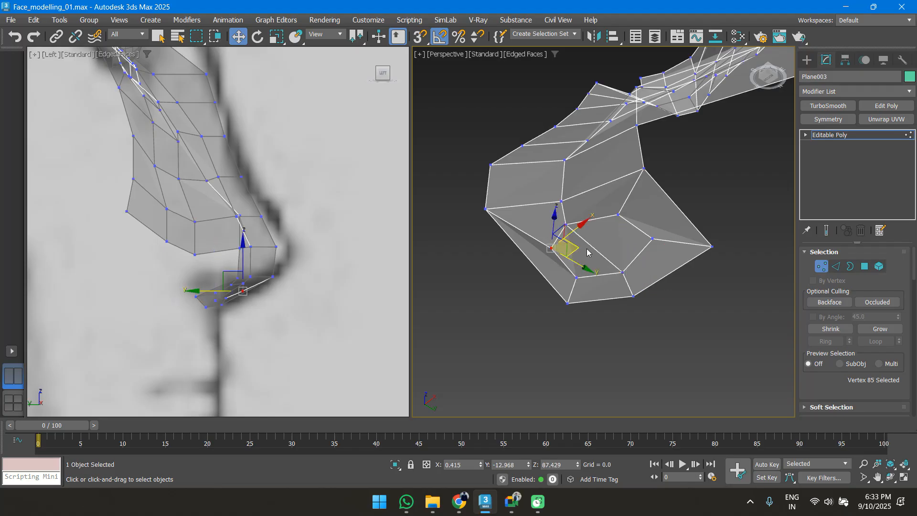
left_click_drag(573, 231, 578, 231)
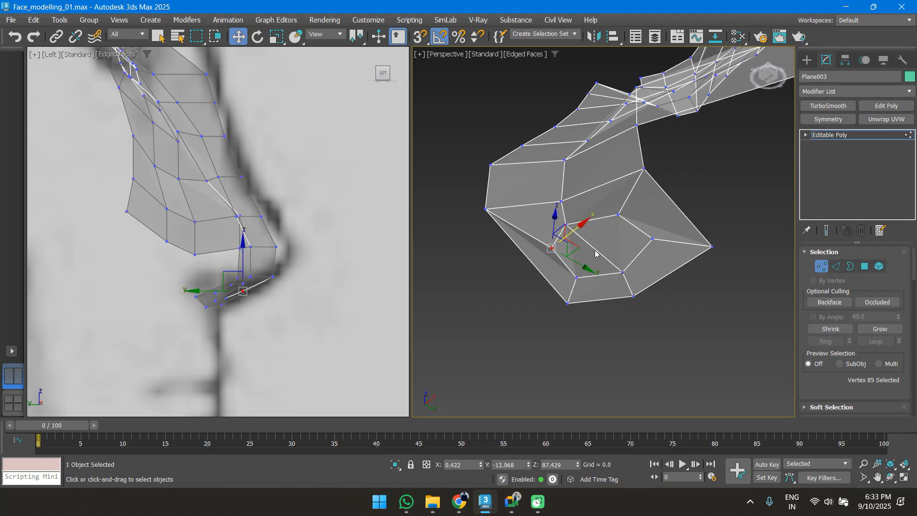
Select the two polygons inside the nostril ring and show them in the front view
middle_click_drag(594, 251, 599, 247, "alt")
key("4")
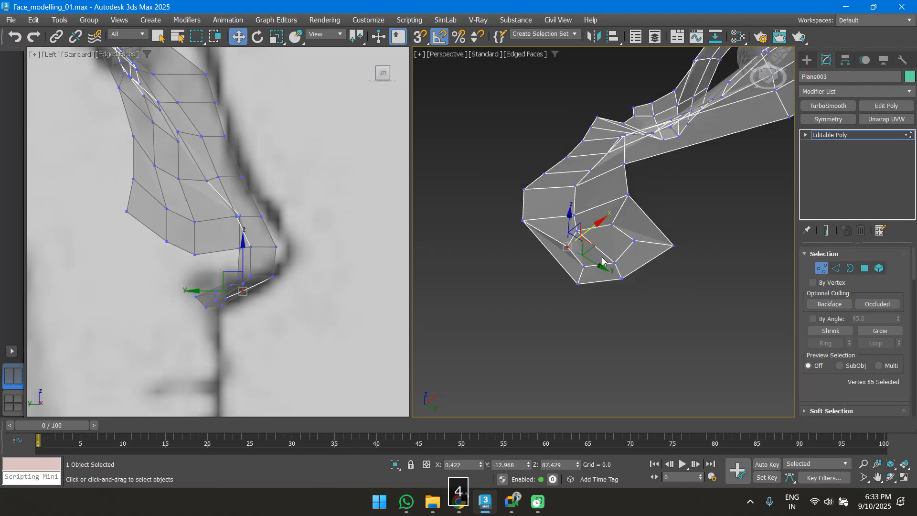
scroll(599, 255, "down", 4)
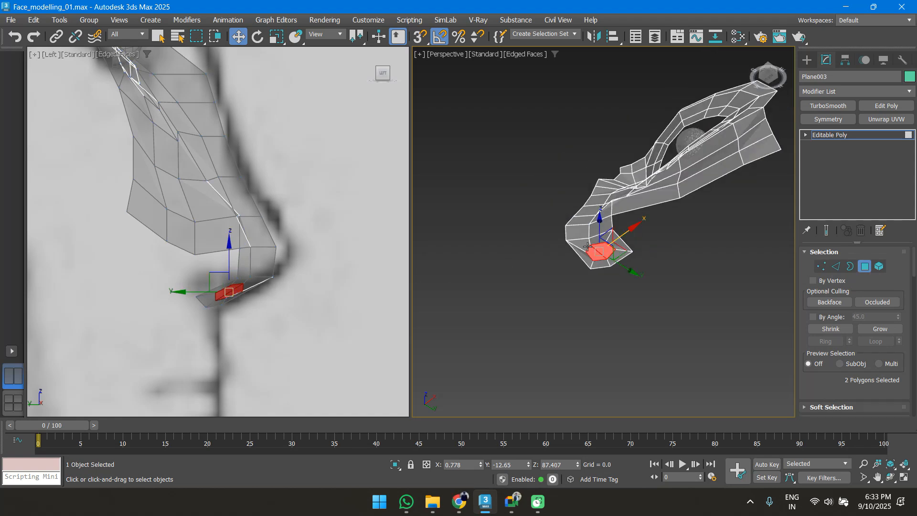
key("f")
scroll(597, 245, "up", 3)
scroll(604, 249, "down", 3)
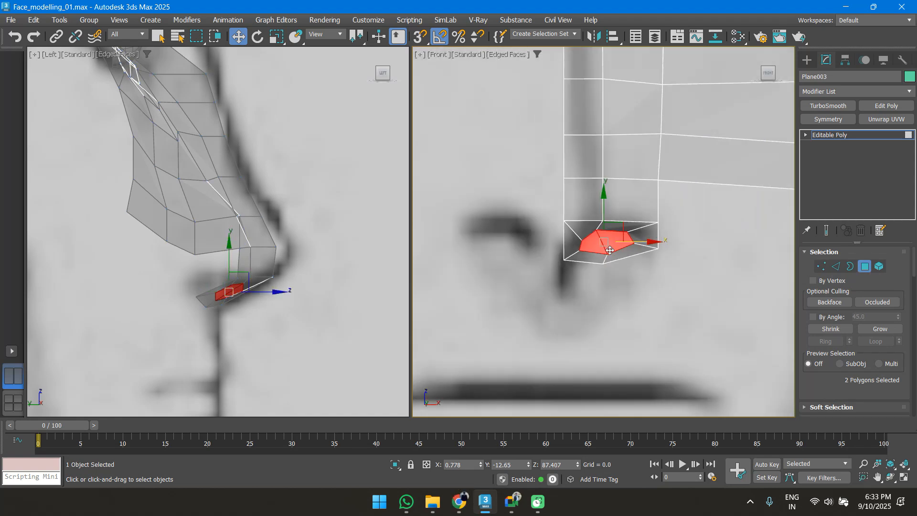
key("e")
left_click_drag(635, 210, 647, 215)
key("ctrl+z")
Extrude the two nostril polygons upward to Z 87.828, scaling them smaller in stages to form a tapered nostril cavity
key("w")
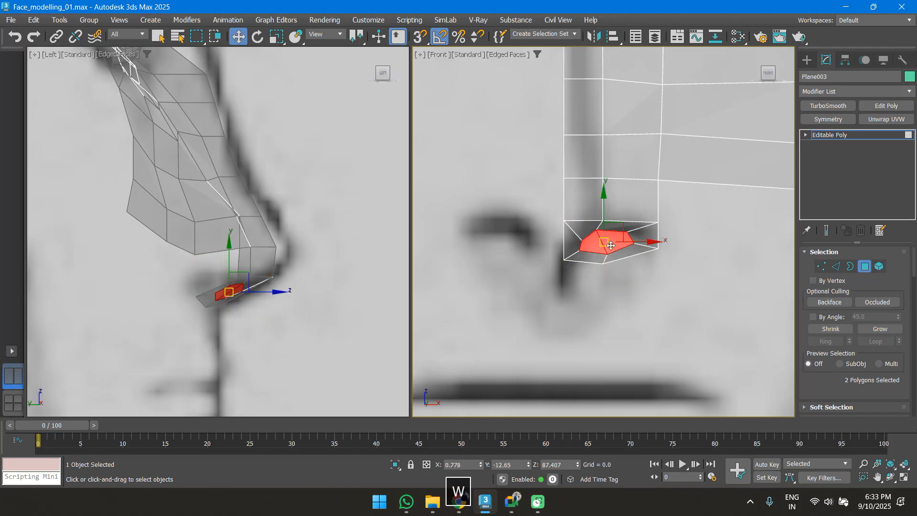
right_click(609, 244)
key("w")
mouse_move(603, 216)
left_mouse_down("shift")
mouse_move(607, 189)
mouse_move(612, 211)
mouse_move(608, 178)
mouse_move(616, 230)
left_mouse_up("shift")
key("r")
key("w")
key("r")
key("w")
left_click_drag(603, 181, 606, 192)
middle_click_drag(628, 296, 573, 258, "alt")
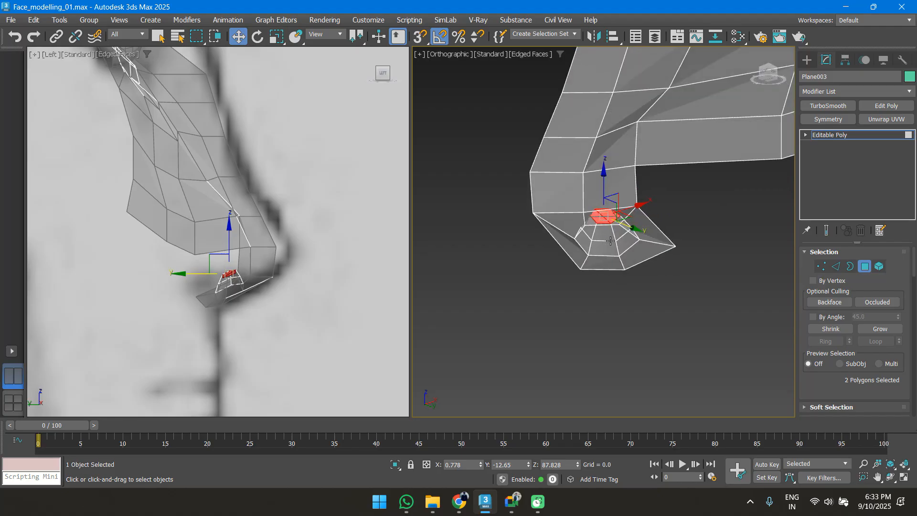
scroll(610, 240, "up", 2)
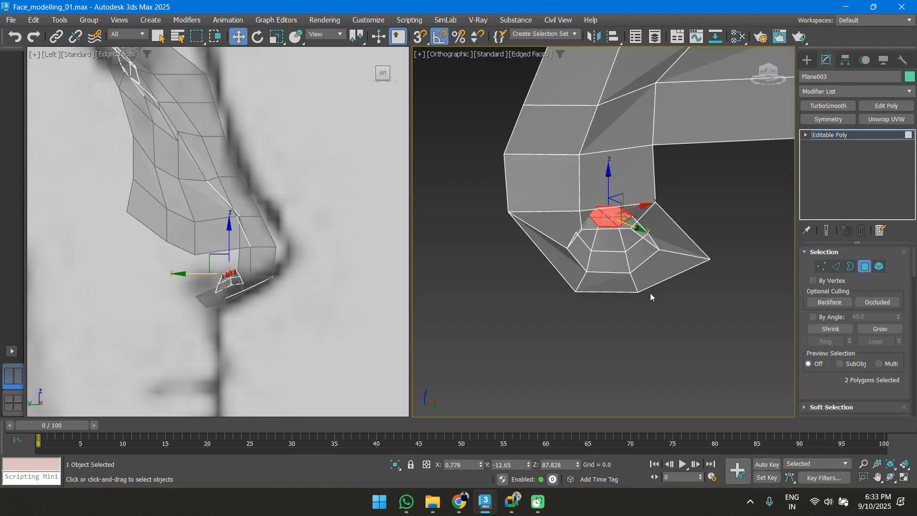
key("4")
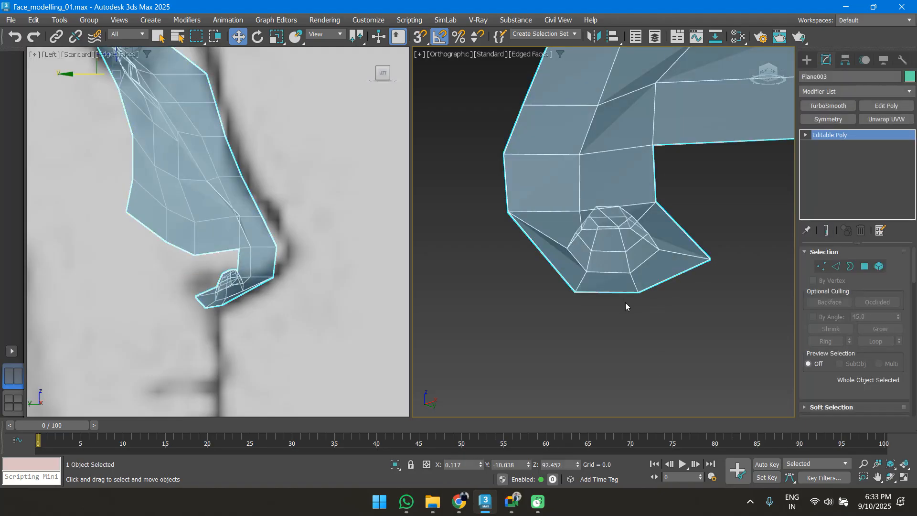
Apply TurboSmooth with 1 iteration to preview the smoothed nose and nostril, and remove the modifier
scroll(576, 240, "down", 5)
middle_click_drag(563, 246, 583, 278, "alt")
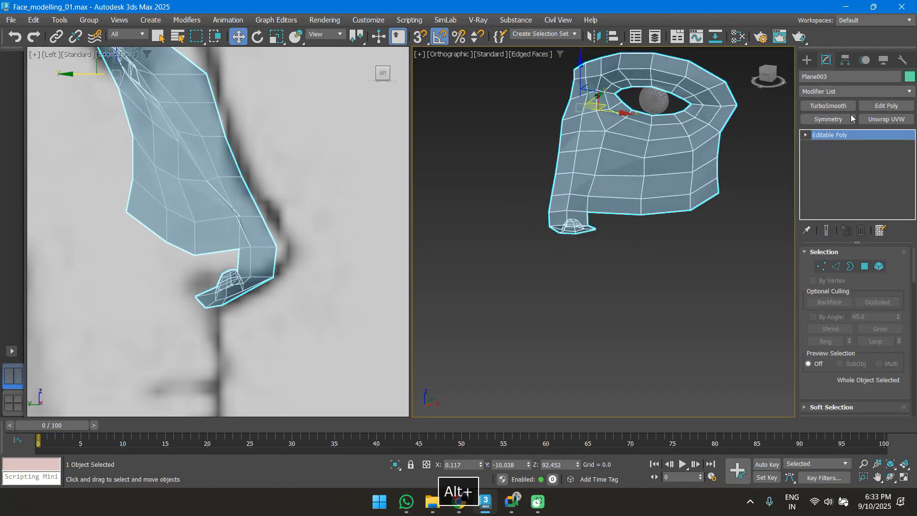
left_click(832, 106)
middle_click_drag(669, 264, 643, 260, "alt")
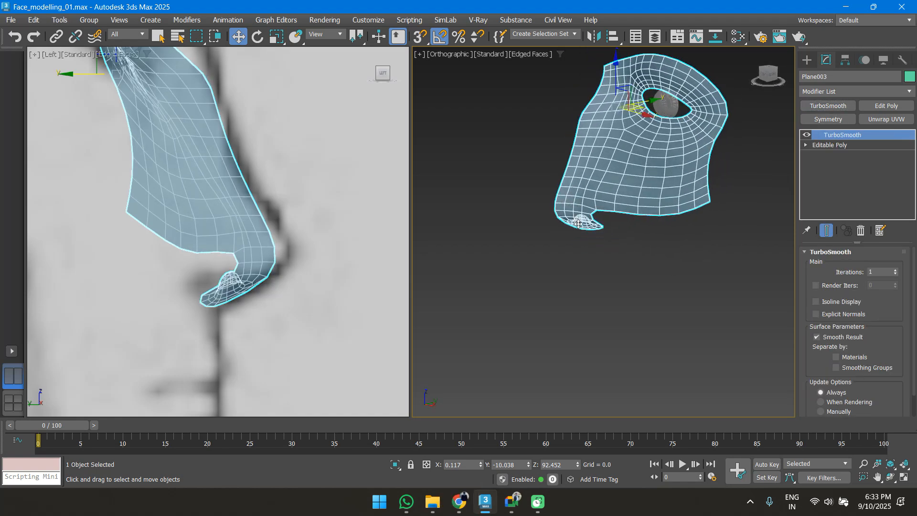
scroll(580, 216, "up", 4)
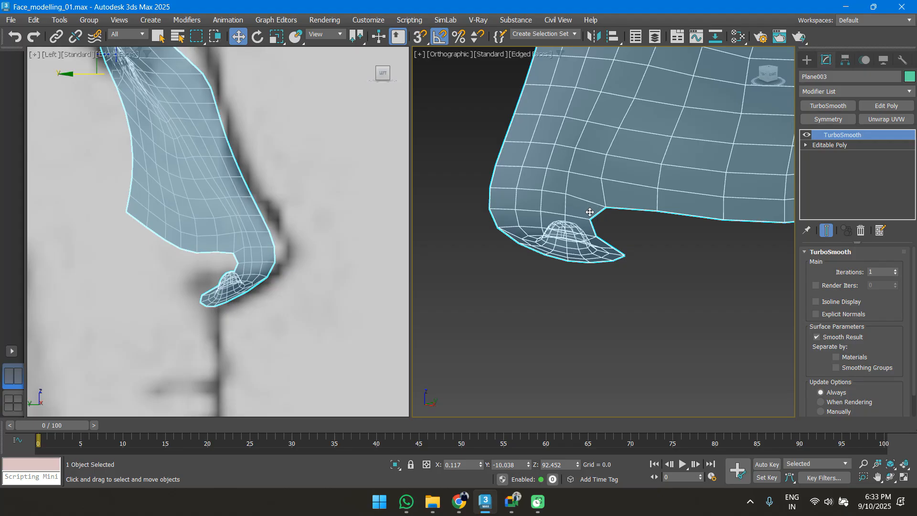
left_click(860, 231)
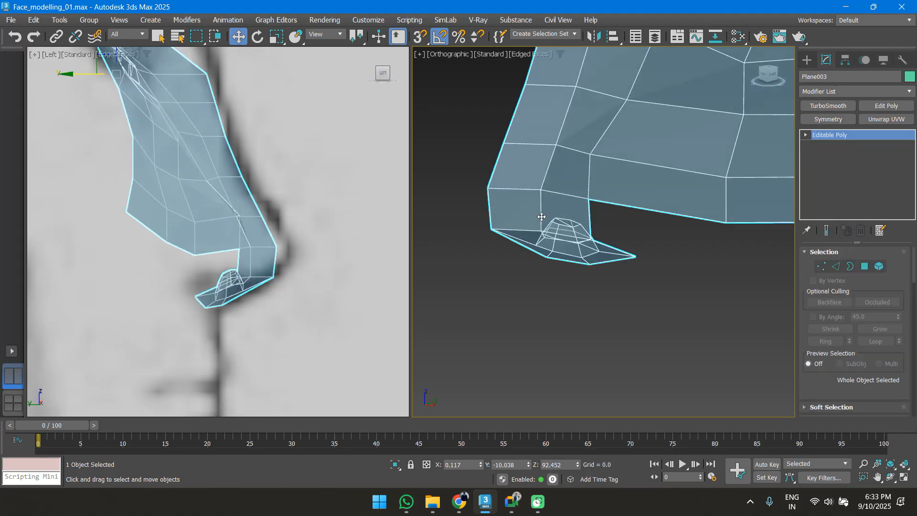
Move the middle vertex of the nose tip outward and forward to X 1.143, Y -14.0
key("1")
key("p")
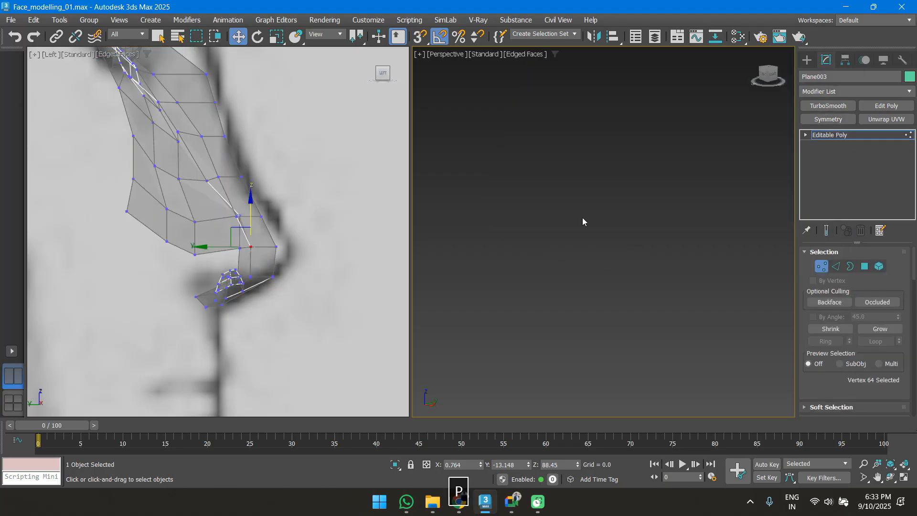
key("z")
key("f")
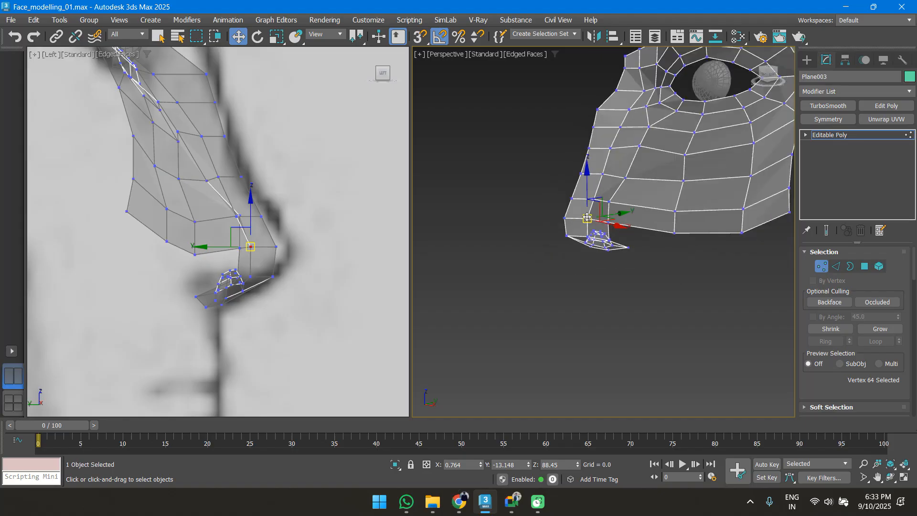
key("z")
scroll(179, 200, "down", 5)
middle_click_drag(215, 227, 269, 226, "alt")
scroll(192, 222, "up", 5)
left_click(270, 266)
middle_click_drag(269, 269, 382, 237, "alt")
left_click(320, 229)
middle_click_drag(320, 229, 305, 276, "alt")
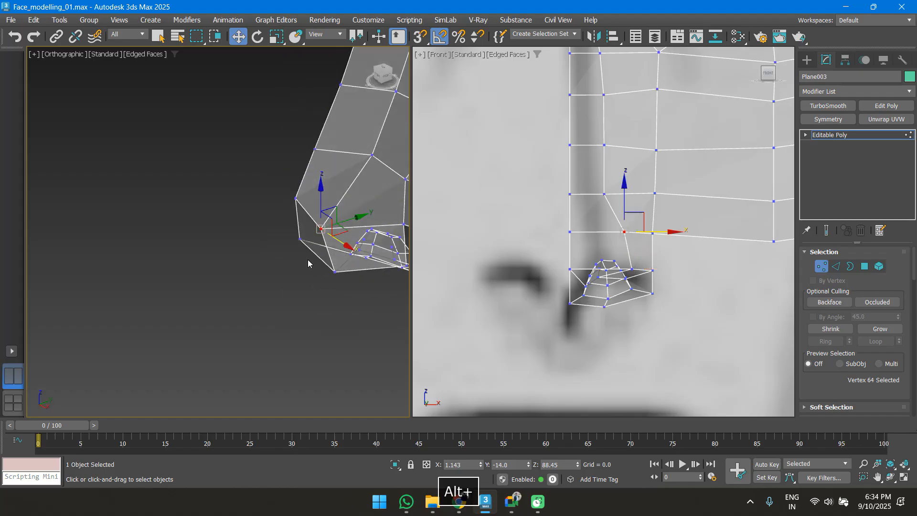
Push the nose tip's middle vertex back along Y in the perspective view and adjust the centre-line vertex to Y -13.614
key("p")
scroll(304, 234, "down", 4)
scroll(295, 242, "down", 1)
scroll(331, 233, "up", 3)
mouse_move(334, 224)
left_mouse_down()
mouse_move(351, 220)
mouse_move(342, 222)
left_mouse_up()
left_click(289, 204)
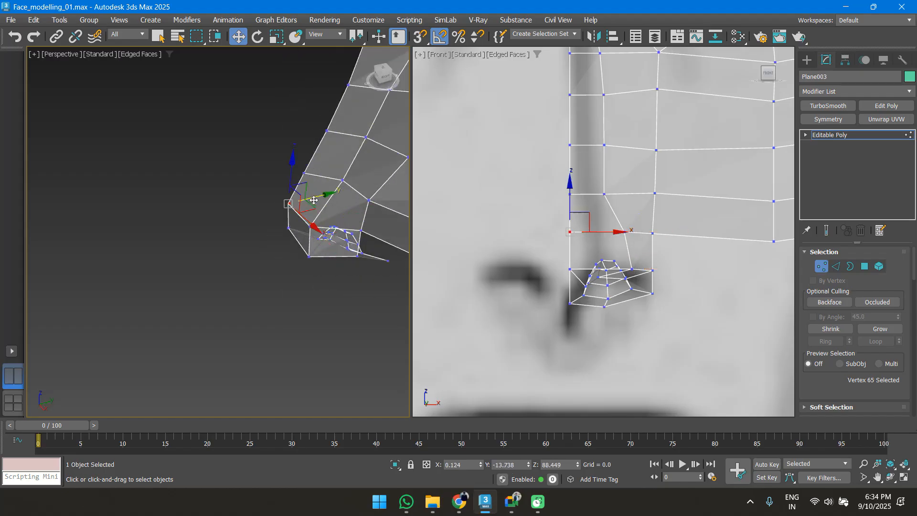
middle_click_drag(310, 202, 354, 206, "alt")
Reposition the middle vertex of the row above the nose tip along X in the front view, shifting it toward the centre line
left_click(367, 204)
key("f")
key("z")
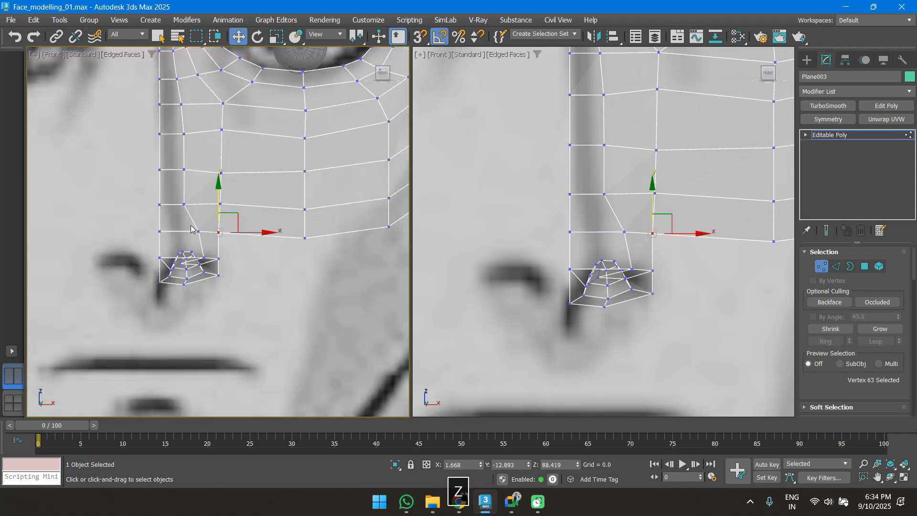
scroll(191, 228, "up", 4)
left_click(173, 179)
left_click_drag(194, 180, 204, 182)
key("l")
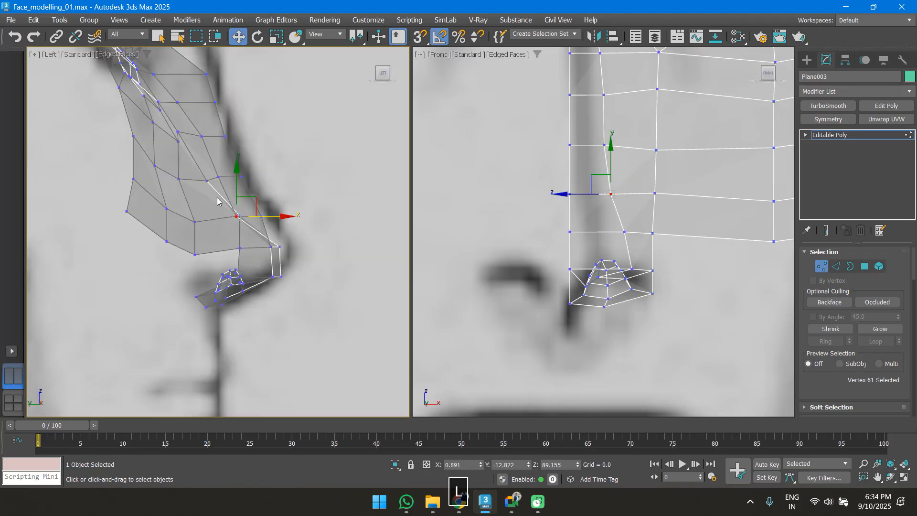
key("z")
scroll(573, 205, "up", 2)
right_click(562, 190)
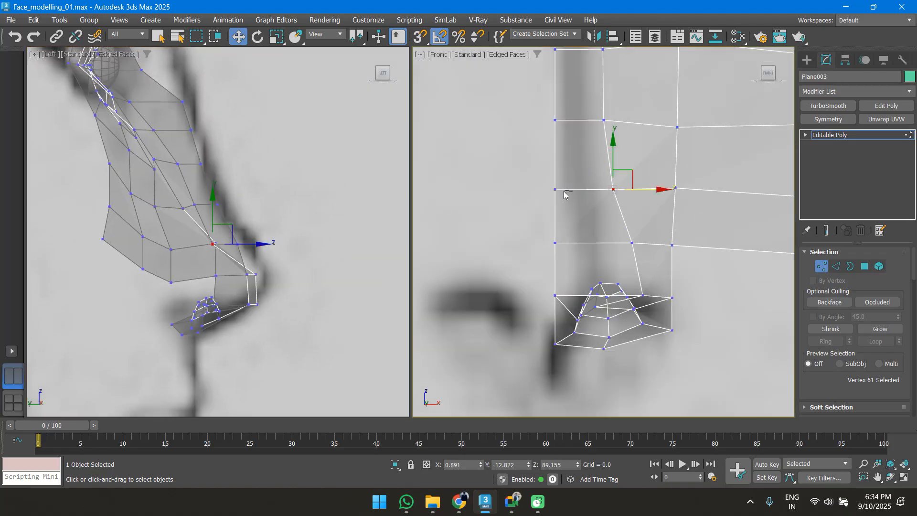
left_click_drag(631, 188, 623, 245)
left_click(642, 296)
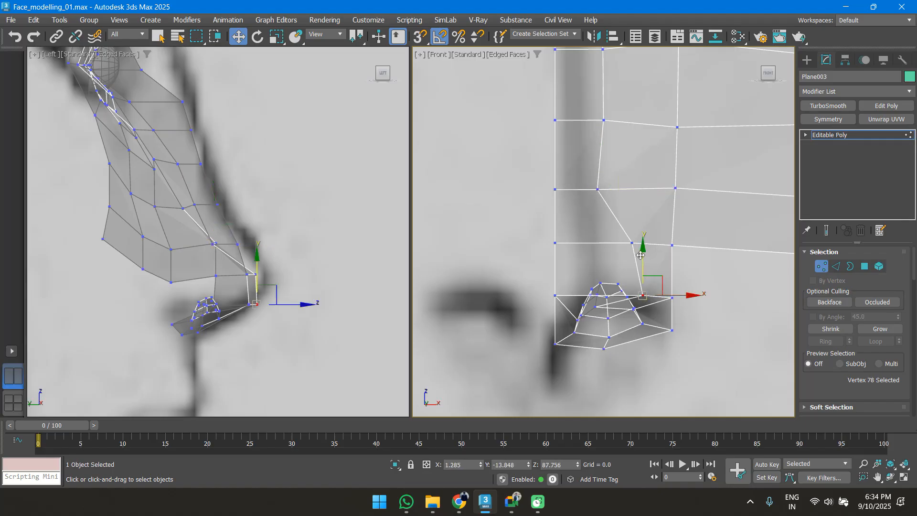
left_click_drag(644, 248, 643, 268)
key("ctrl+z")
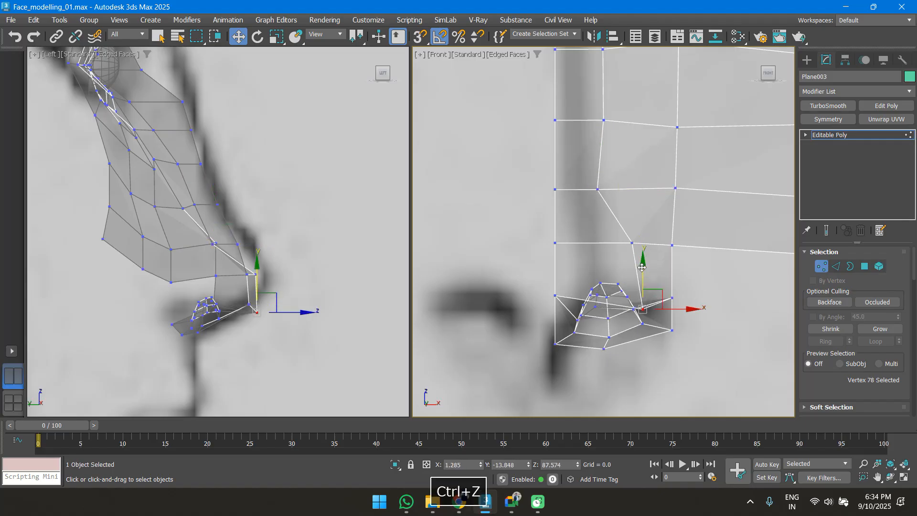
Lower the centre-line vertex of the nose tip slightly in the front view
middle_click_drag(597, 326, 581, 287)
left_click(539, 217)
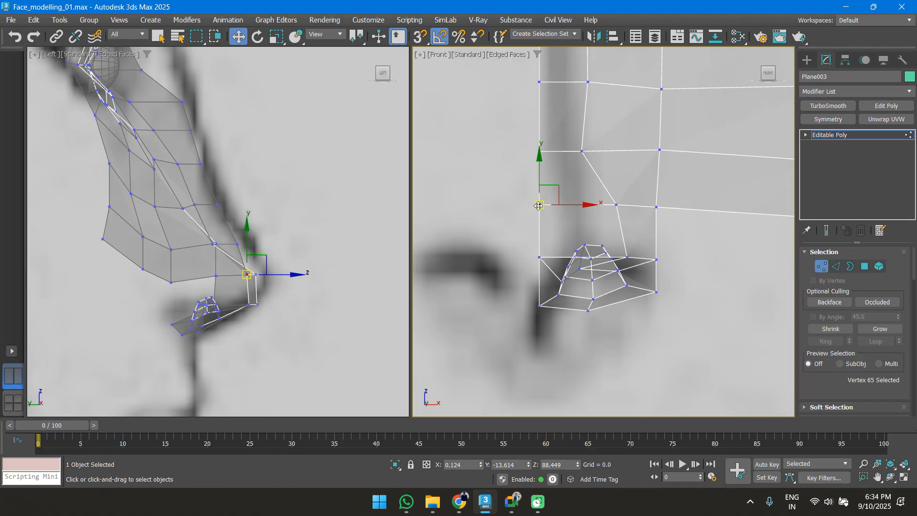
left_click(655, 258)
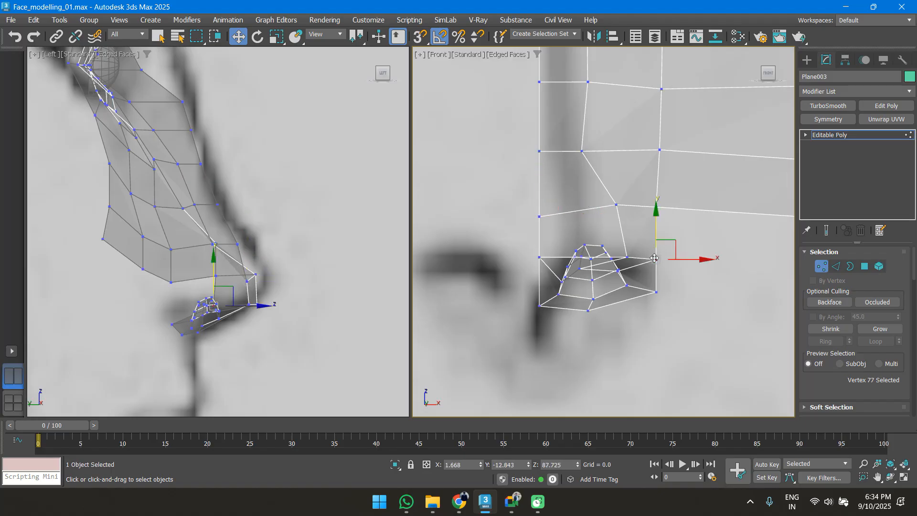
left_click(656, 210)
scroll(656, 211, "down", 2)
Extrude the nose's lower outer side edge sideways under the cheek to X 3.164 in the front view
middle_click_drag(650, 219, 512, 264)
key("2")
left_click(513, 260)
scroll(512, 262, "down", 3)
key("f")
key("z")
scroll(524, 281, "down", 7)
scroll(528, 279, "down", 4)
left_click_drag(537, 260, 593, 271, "shift")
Target-weld the extruded edge's upper vertex to the neighbouring cheek vertex and move its lower vertex out to X 3.9
key("1")
left_click(562, 246)
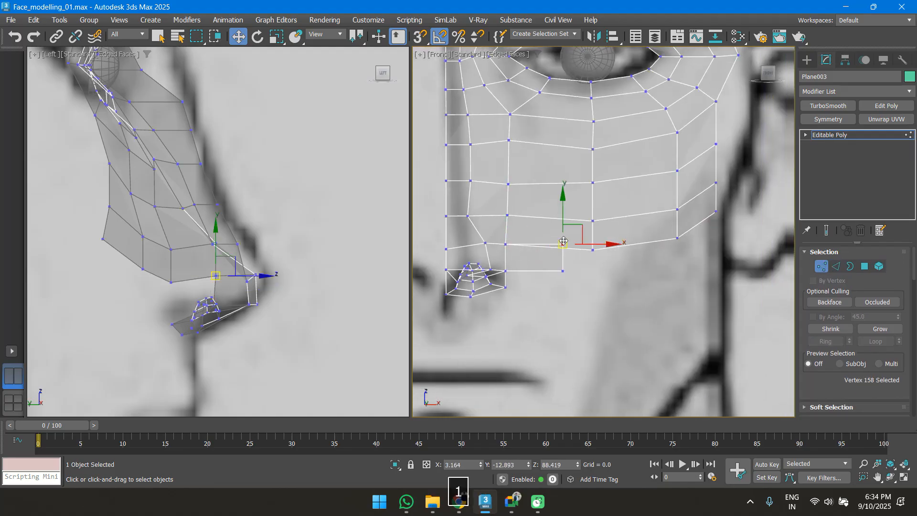
right_click(563, 247)
left_click(537, 311)
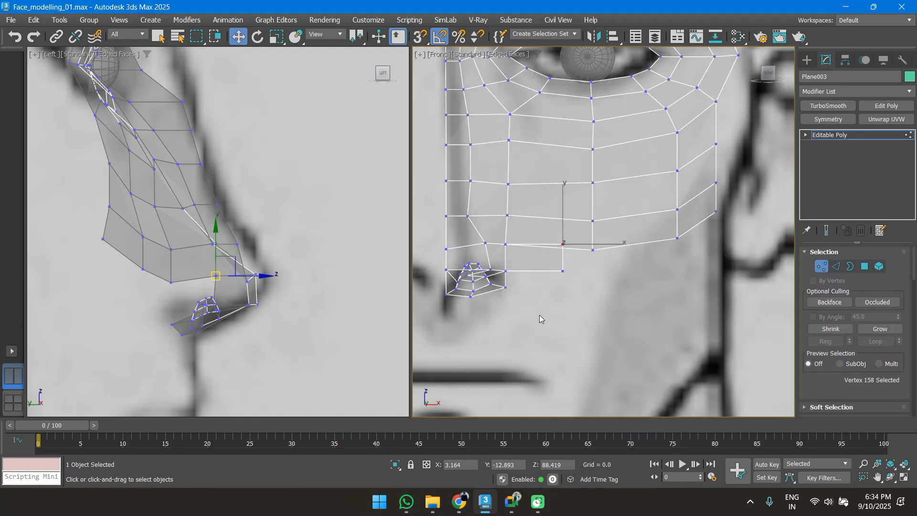
left_click(593, 249)
key("w")
left_click(562, 271)
left_click_drag(597, 270, 615, 284)
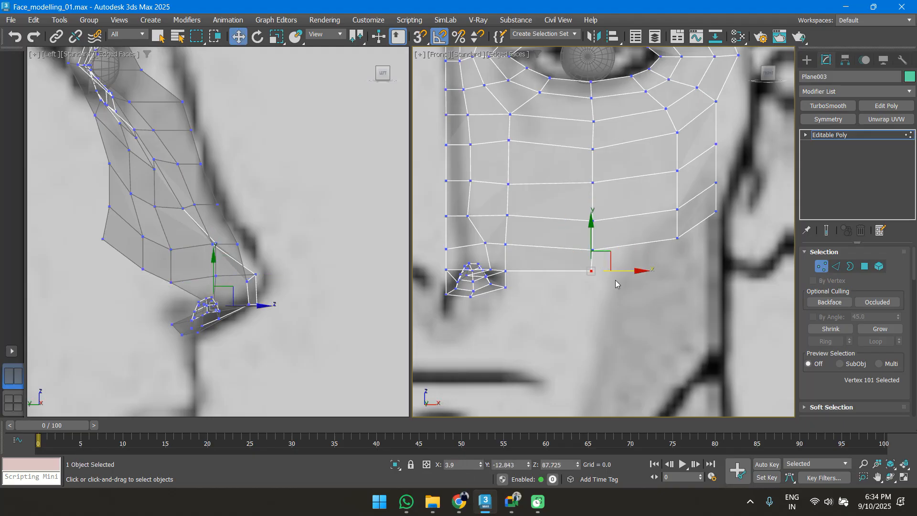
Lower the cheek strip's bottom outer vertex beneath the eye to Z 87.478 in the front view
left_click_drag(595, 240, 590, 247)
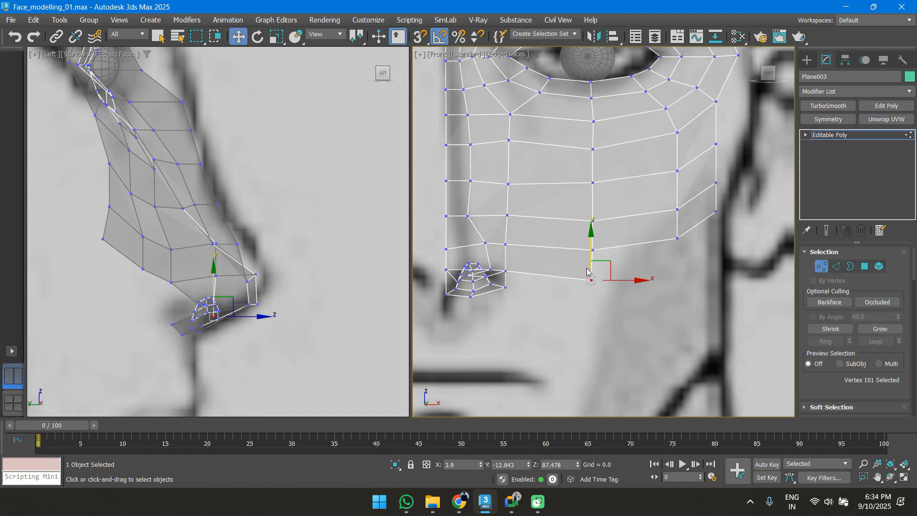
key("2")
middle_click_drag(602, 283, 555, 285)
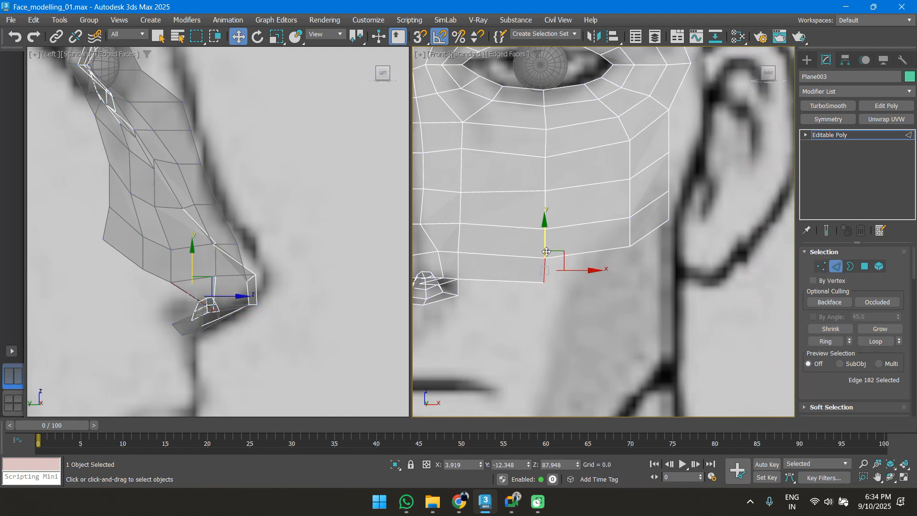
Move the vertex where the cheek strip joins the side of the nose along Y to -13.094
scroll(534, 246, "up", 4)
middle_click_drag(539, 243, 539, 223, "alt")
key("1")
left_click(539, 227)
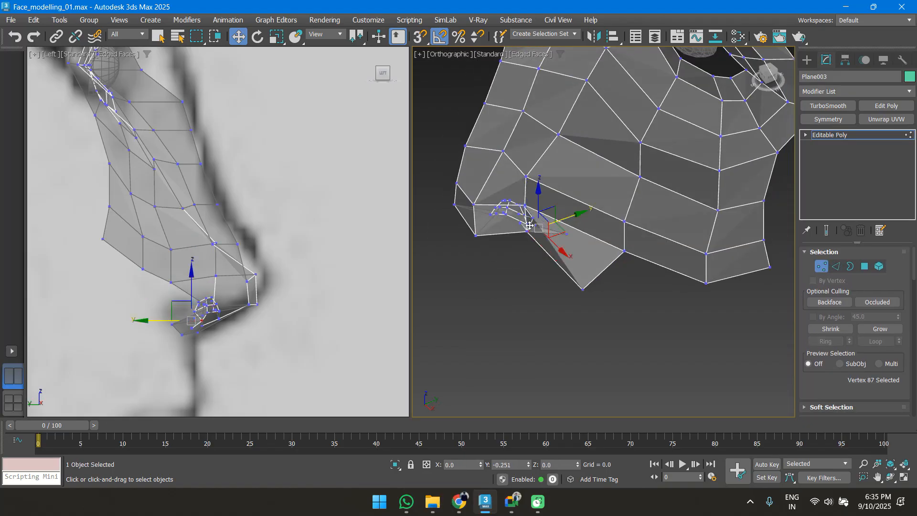
key("ctrl+z")
left_click_drag(559, 219, 548, 223)
key("f")
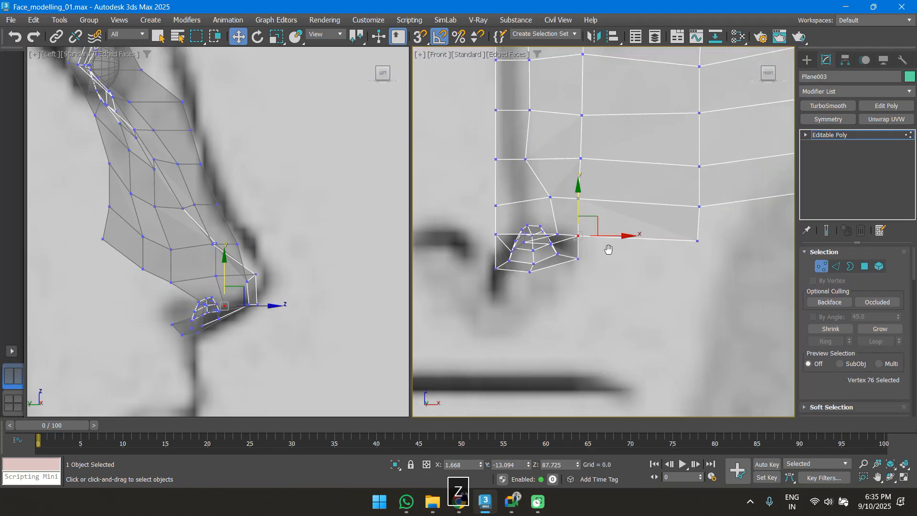
Extrude the cheek strip's outer edge sideways and target-weld its upper vertex to the neighbouring cheek vertex
scroll(553, 213, "down", 5)
key("2")
scroll(553, 210, "up", 2)
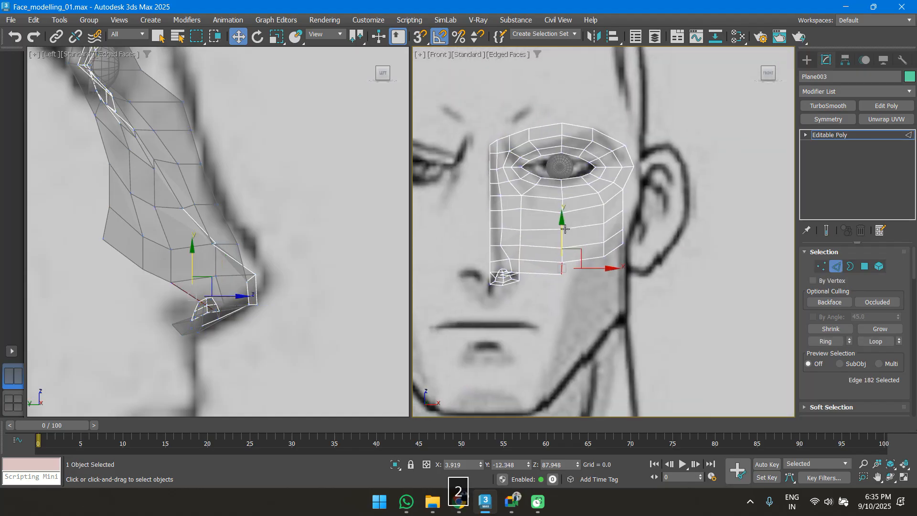
scroll(549, 287, "up", 2)
scroll(583, 229, "up", 2)
scroll(629, 273, "down", 2)
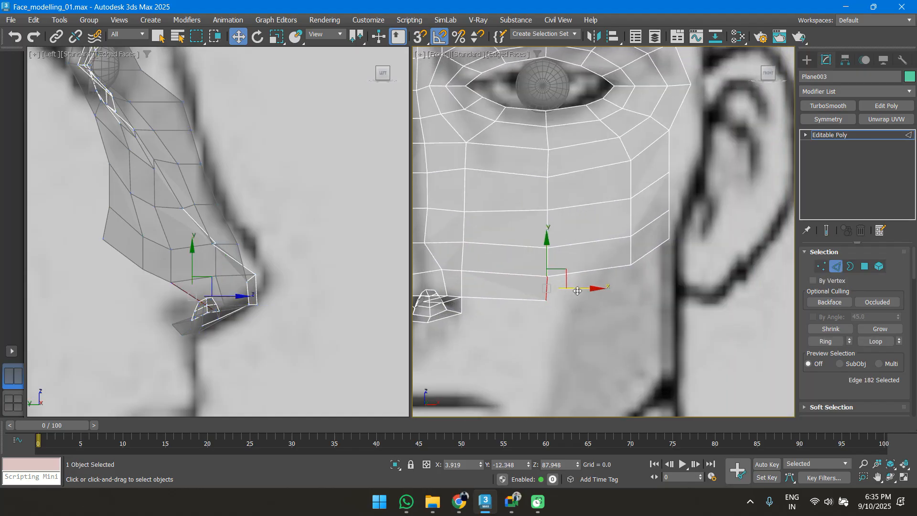
key("1")
left_click(604, 277)
right_click(605, 280)
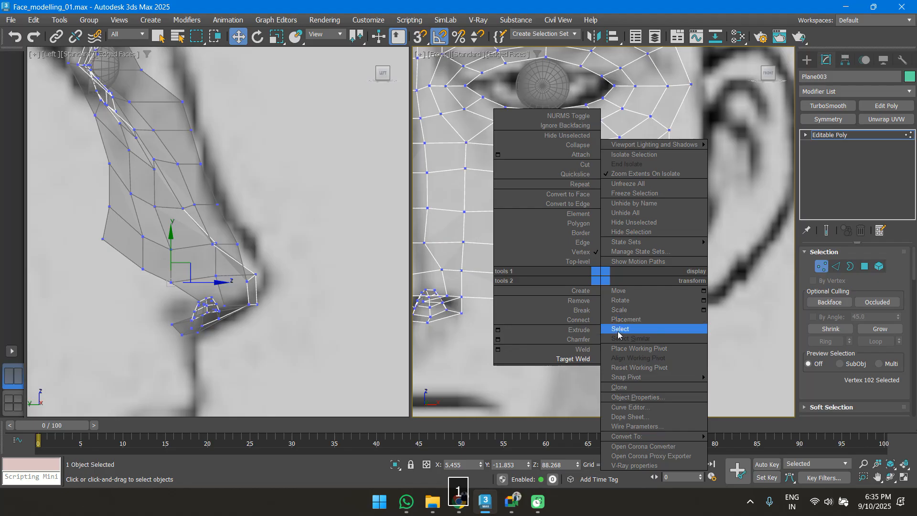
left_click(654, 330)
Move the new cheek patch's lower vertex out to X 6.075 and Z 87.935 in the front view
left_click(603, 301)
key("w")
left_click_drag(639, 304, 629, 261)
Push the cheek strip's two outer lower vertices back along Y in perspective, placing the outermost at Y -11.612 and Z 88.047
scroll(276, 235, "down", 3)
middle_click_drag(276, 235, 156, 263, "alt")
key("p")
middle_click_drag(266, 257, 226, 254, "alt")
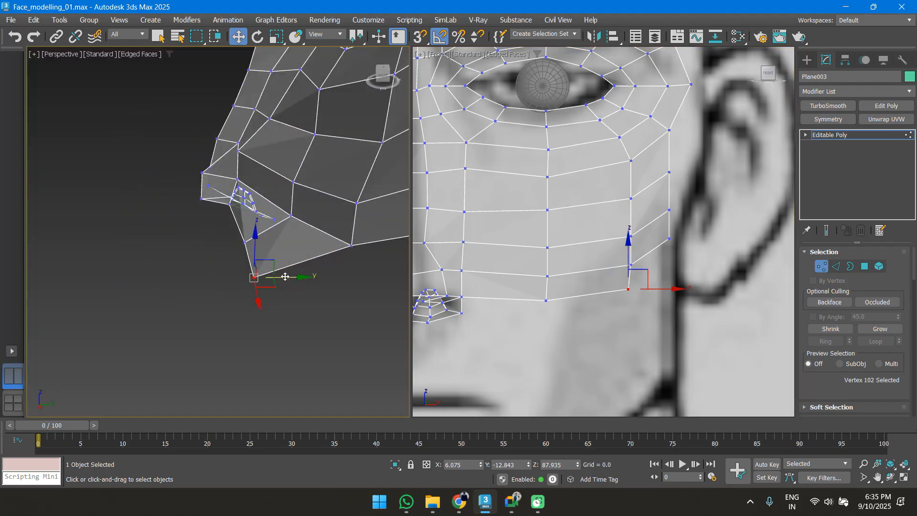
left_click_drag(285, 276, 337, 276)
left_click(244, 242)
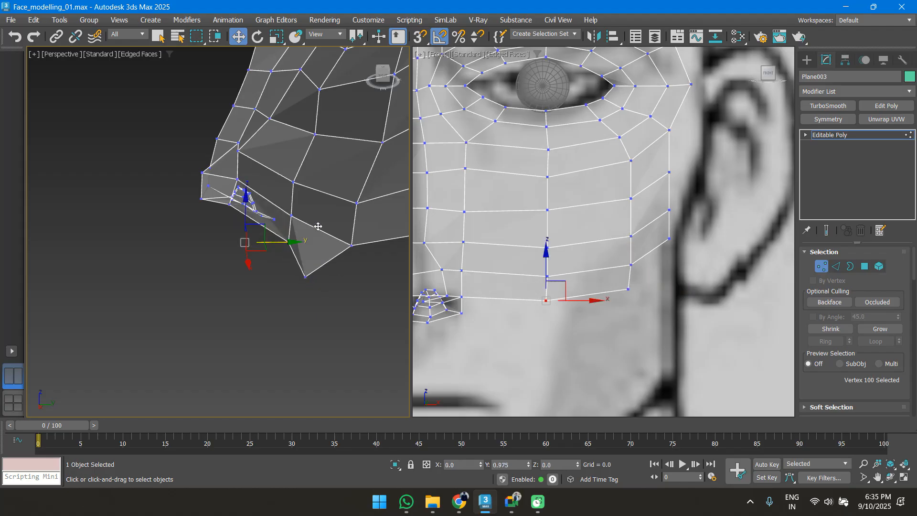
left_click(305, 277)
left_click_drag(320, 268, 345, 267)
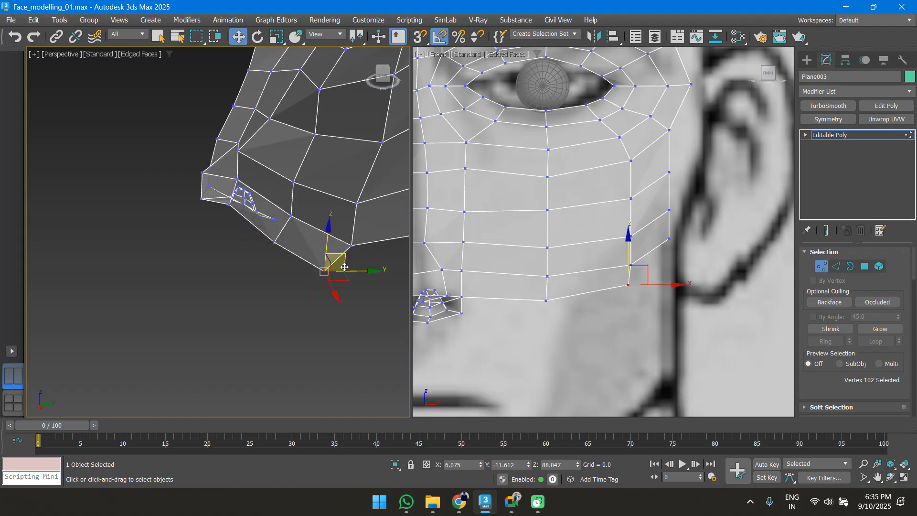
Move the outermost lower cheek vertex to Y -11.362 and the vertex above it to Y -10.973 in the left view
key("l")
scroll(255, 244, "down", 3)
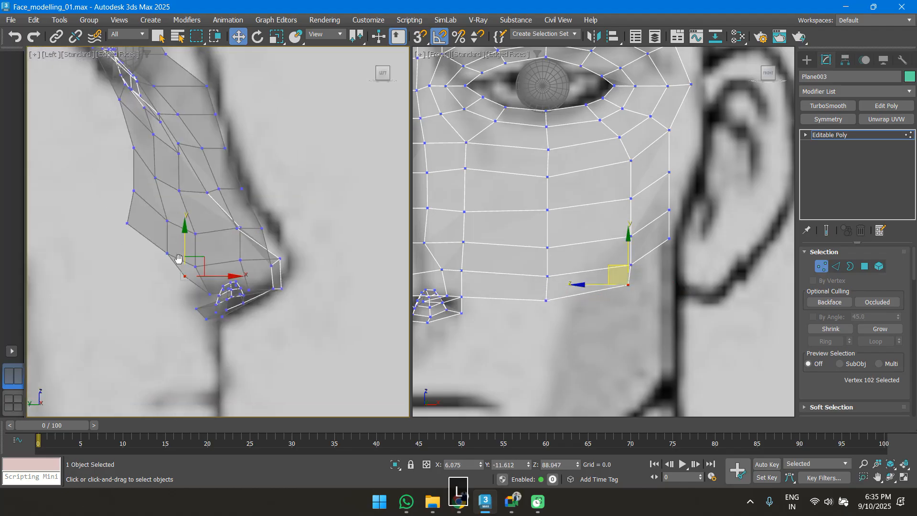
left_click(208, 229)
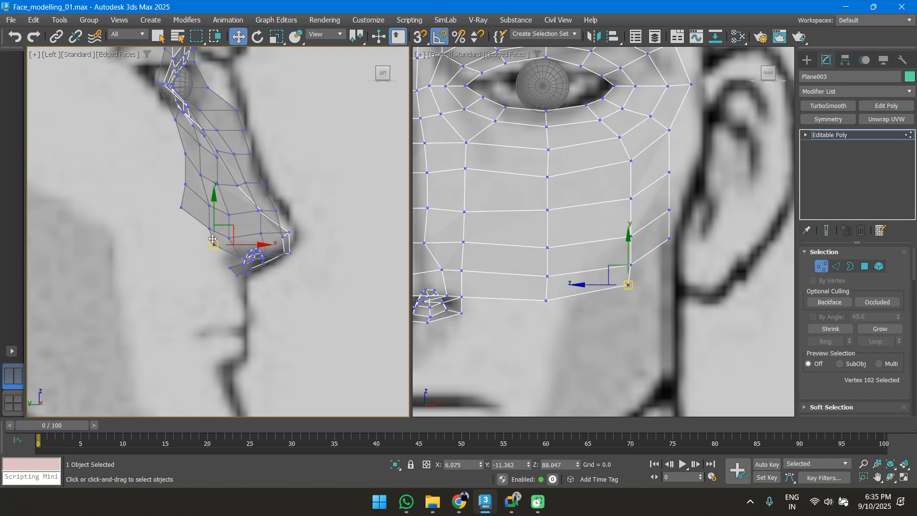
left_click_drag(241, 229, 231, 228)
Adjust the outermost vertex of the ring around the eye in the front view, placing it at X 7.579 and Z 93.347
scroll(224, 239, "down", 5)
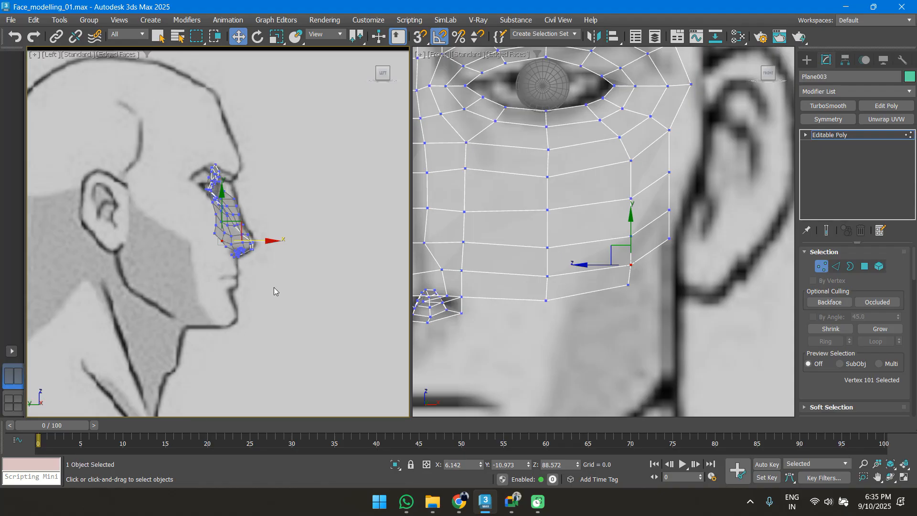
scroll(609, 262, "down", 6)
scroll(669, 296, "up", 5)
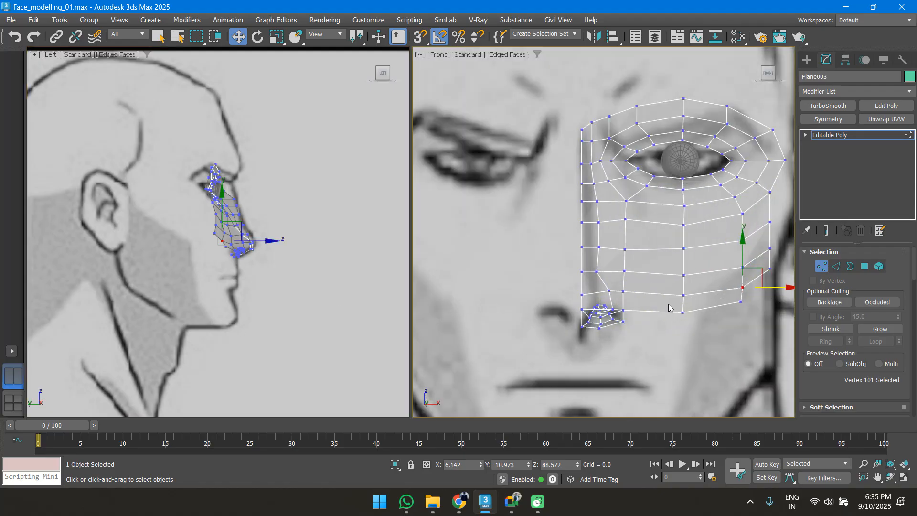
middle_click_drag(669, 304, 654, 244)
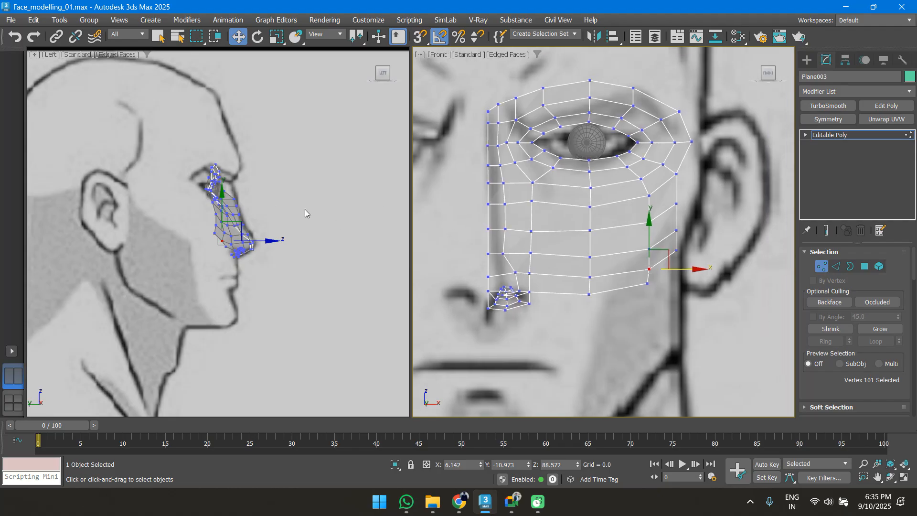
scroll(184, 163, "up", 5)
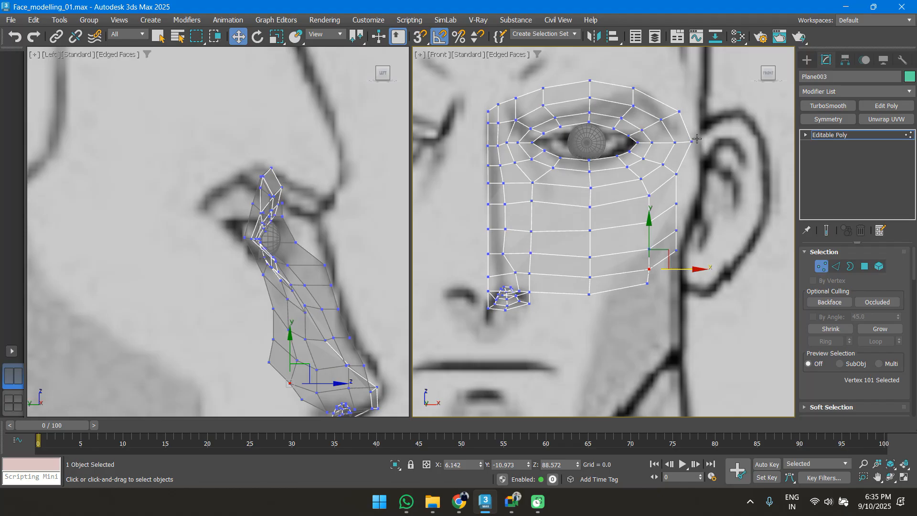
scroll(687, 136, "up", 3)
left_click_drag(661, 114, 654, 114)
left_click(686, 174)
left_click_drag(702, 177, 695, 172)
scroll(676, 173, "down", 6)
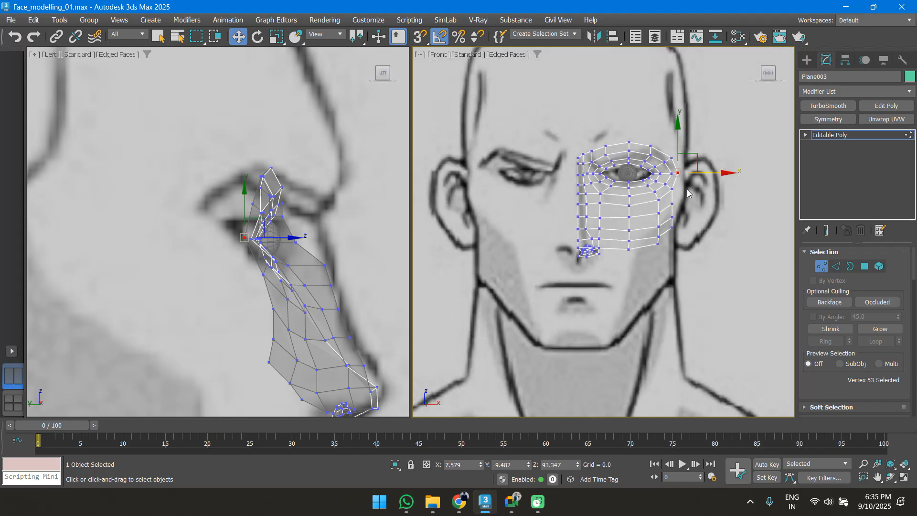
Extrude the three outer border edges beside the eye toward the back of the head to Y -7.713
key("2")
left_click(678, 169)
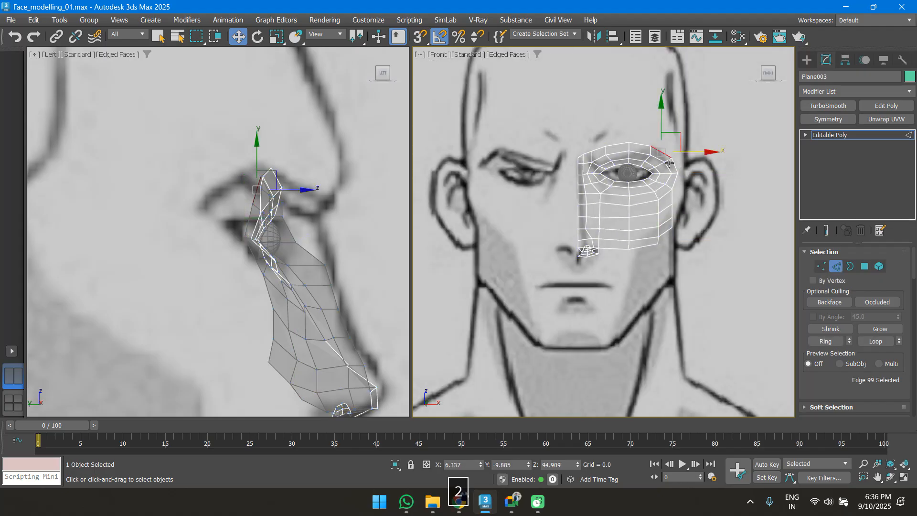
left_click(677, 169, "ctrl")
left_click(678, 182, "ctrl")
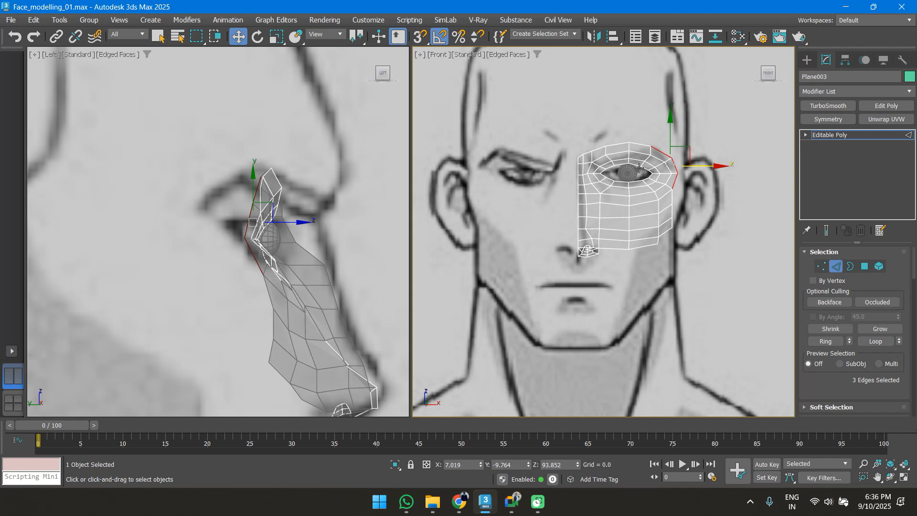
middle_click_drag(647, 162, 664, 175, "alt")
left_click_drag(664, 175, 679, 190, "shift")
key("f")
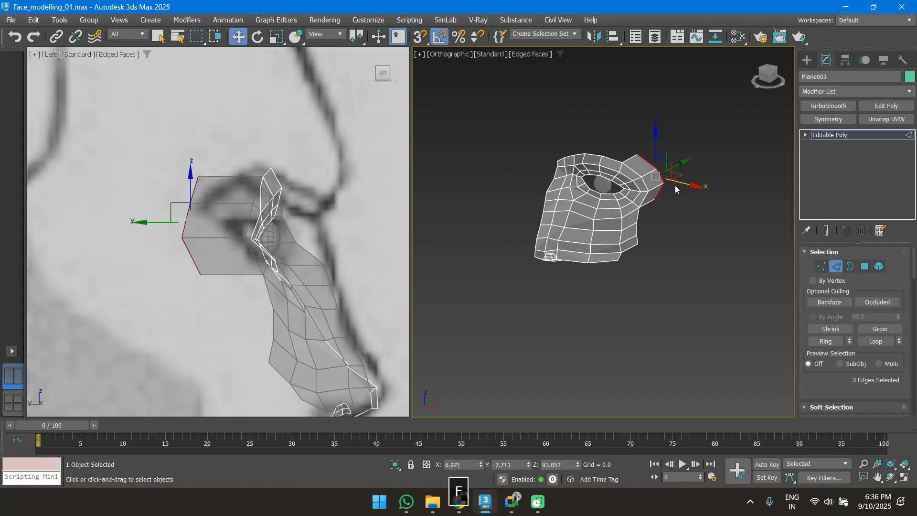
Bring the extruded edges beside the eye forward to Y -8.977 and shift them outward to X 7.545
key("z")
scroll(133, 230, "down", 3)
left_click_drag(211, 229, 239, 230)
middle_click_drag(702, 229, 635, 228)
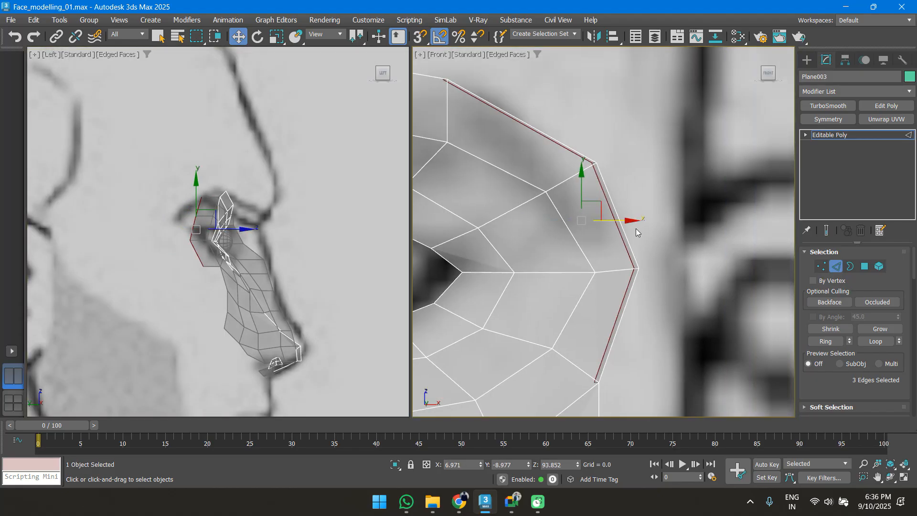
left_click_drag(633, 219, 644, 220)
middle_click_drag(645, 219, 619, 242, "alt")
left_click_drag(671, 221, 676, 224)
key("f")
key("z")
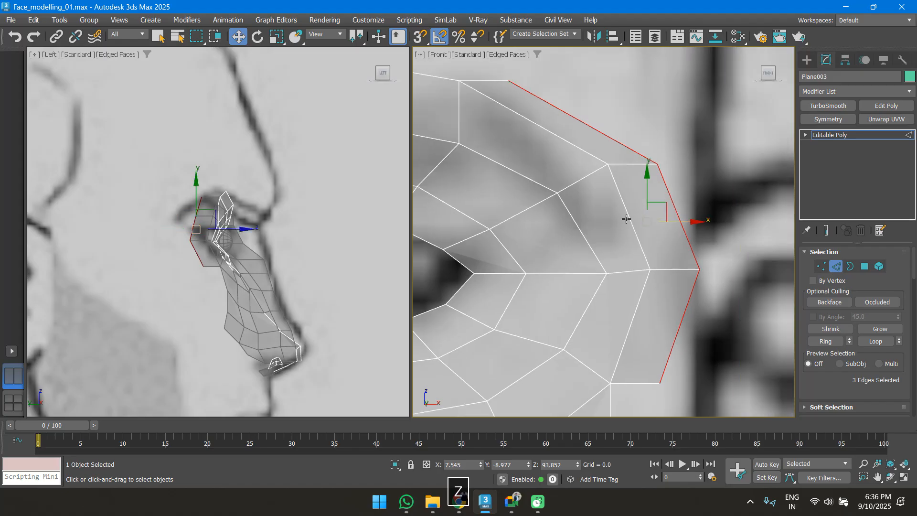
Reshape the new strip beside the eye in the front view by repositioning its outer vertices to follow the eye ring's curve
scroll(618, 262, "up", 3)
key("1")
left_click_drag(596, 332, 596, 332)
left_click_drag(586, 312, 568, 312)
mouse_move(584, 187)
left_mouse_down()
mouse_move(621, 208)
mouse_move(599, 196)
left_mouse_up()
middle_click_drag(591, 186, 587, 250)
left_click_drag(542, 130, 564, 162)
left_click_drag(576, 154, 560, 152)
scroll(545, 145, "down", 2)
middle_click_drag(545, 145, 628, 257)
mouse_move(526, 189)
left_mouse_down()
mouse_move(541, 213)
mouse_move(534, 175)
left_mouse_up()
Extrude the four upper border edges above the eye upward over the brow to Z 96.528
scroll(548, 198, "down", 3)
middle_click_drag(548, 198, 674, 201)
key("2")
left_click(621, 200)
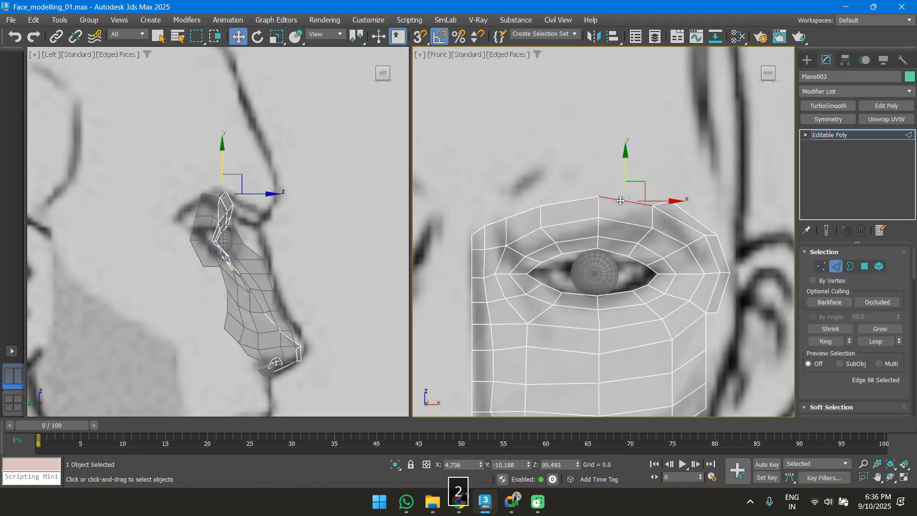
left_click(580, 202, "ctrl")
left_click(527, 212, "ctrl")
left_click(495, 222, "ctrl")
left_click_drag(547, 173, 556, 138, "shift")
Extrude the four brow edges upward once more to form a second row on the forehead
scroll(555, 139, "down", 2)
scroll(555, 139, "down", 5)
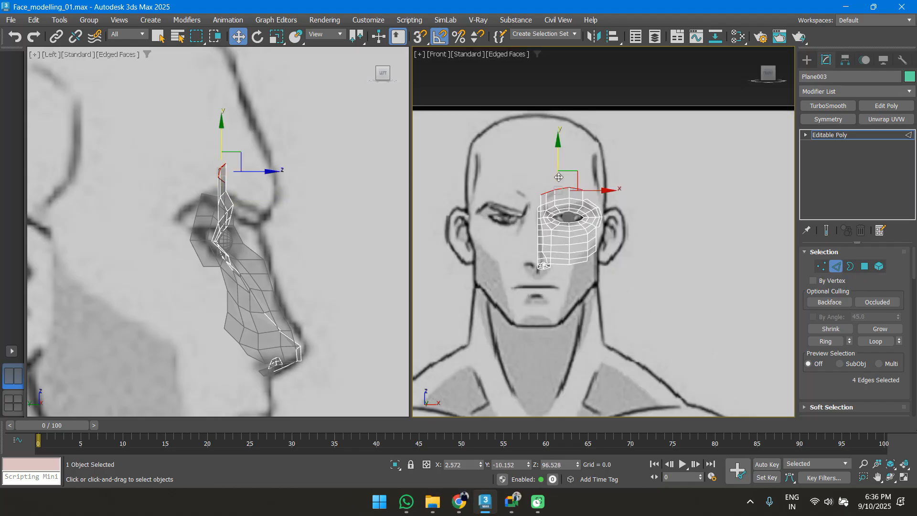
scroll(558, 164, "up", 3)
left_click_drag(553, 196, 553, 175, "shift")
Select the middle edge loop between the two forehead rows and move it forward by about 1.084 in the left view
scroll(550, 221, "up", 2)
double_click(555, 222)
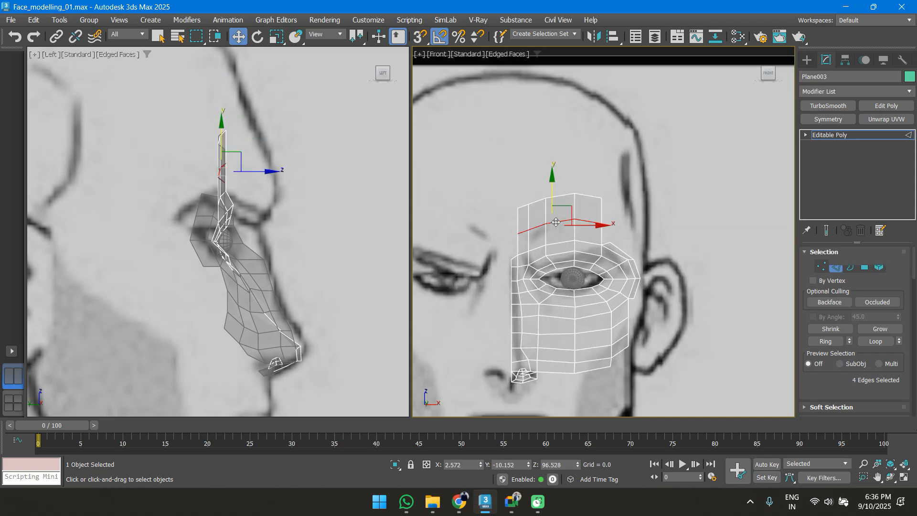
left_click_drag(257, 170, 281, 167)
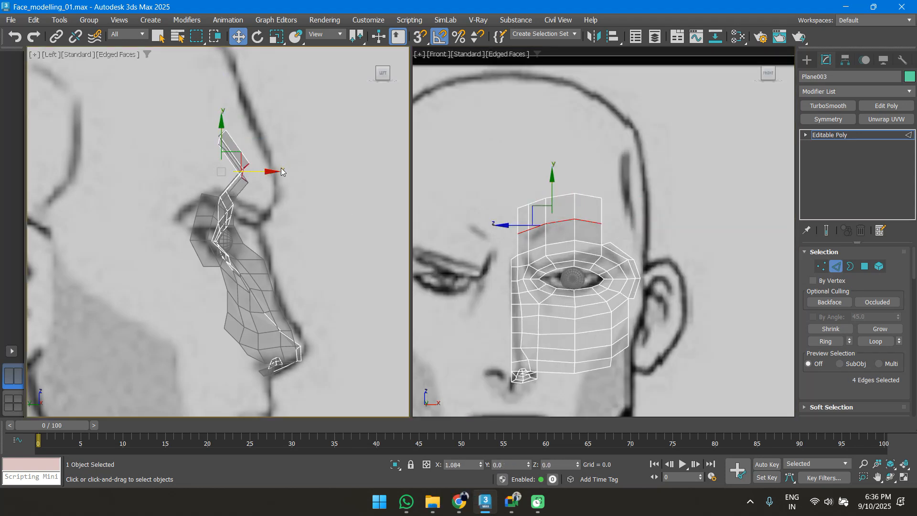
Move the second and third vertices from the centre line on the middle forehead row forward in the left view
key("1")
left_click(518, 234)
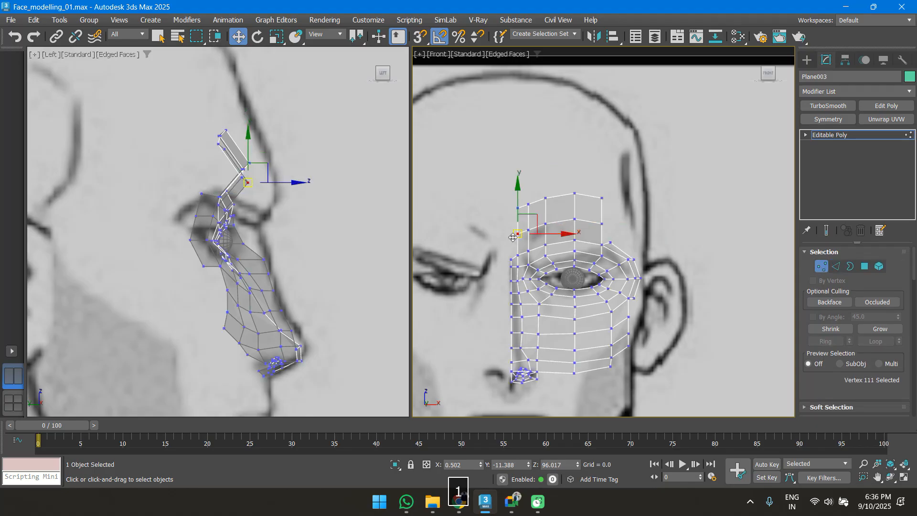
left_click(529, 230)
middle_click_drag(282, 178, 270, 184)
left_click_drag(270, 184, 288, 186)
left_click(547, 225)
middle_click_drag(269, 180, 260, 184)
left_click_drag(265, 182, 310, 181)
Move the middle forehead row's two outer vertices forward in the left view, placing the outermost at Y -11.946
left_click(575, 219)
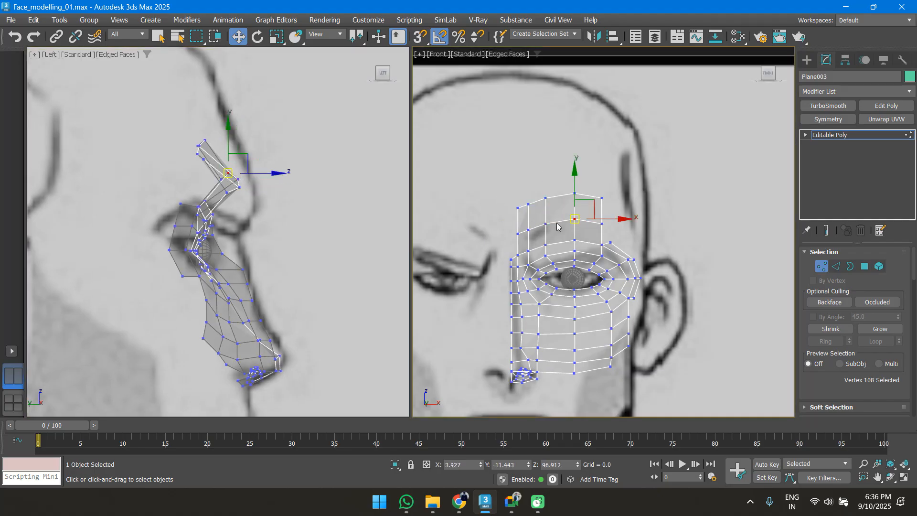
middle_click_drag(260, 173, 257, 178)
left_click_drag(260, 177, 272, 179)
left_click(601, 223)
middle_click_drag(405, 208, 367, 210)
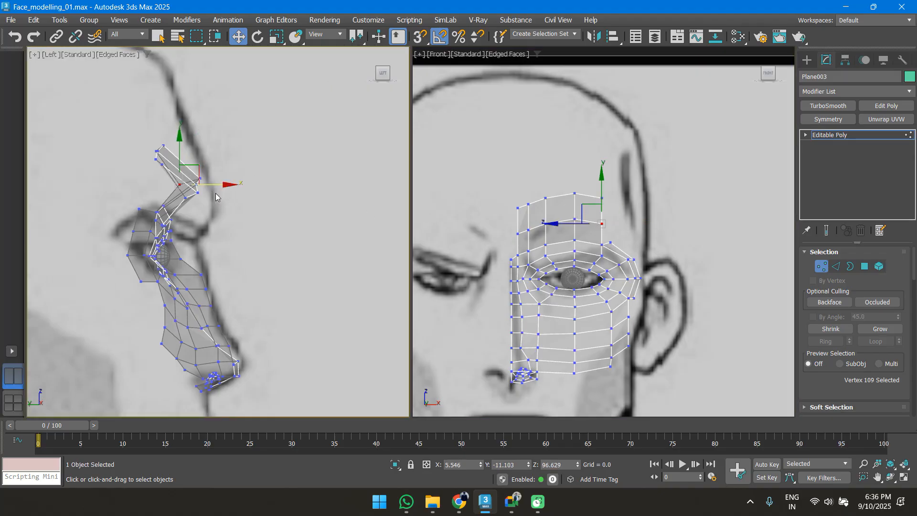
left_click_drag(221, 185, 239, 185)
Move the top forehead row's two outer vertices forward toward the profile line in the left view
scroll(582, 204, "up", 2)
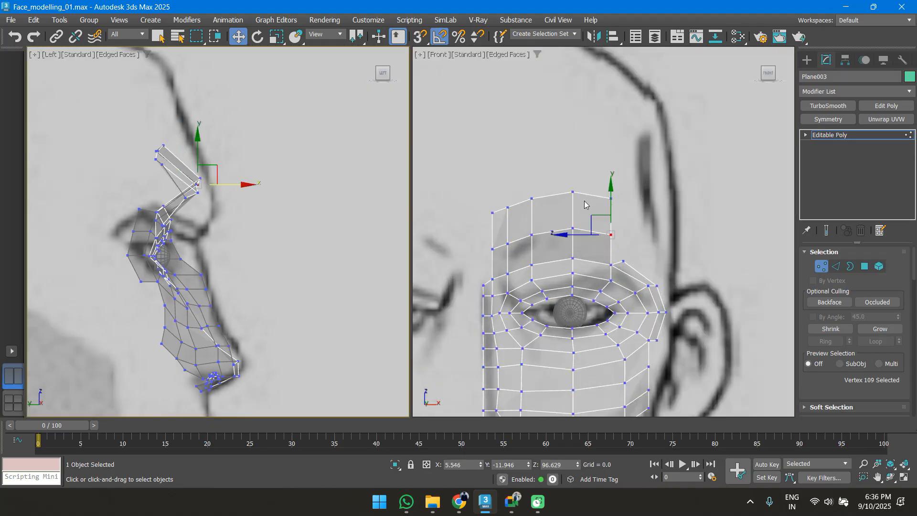
left_click(611, 197)
middle_click_drag(199, 151, 215, 161)
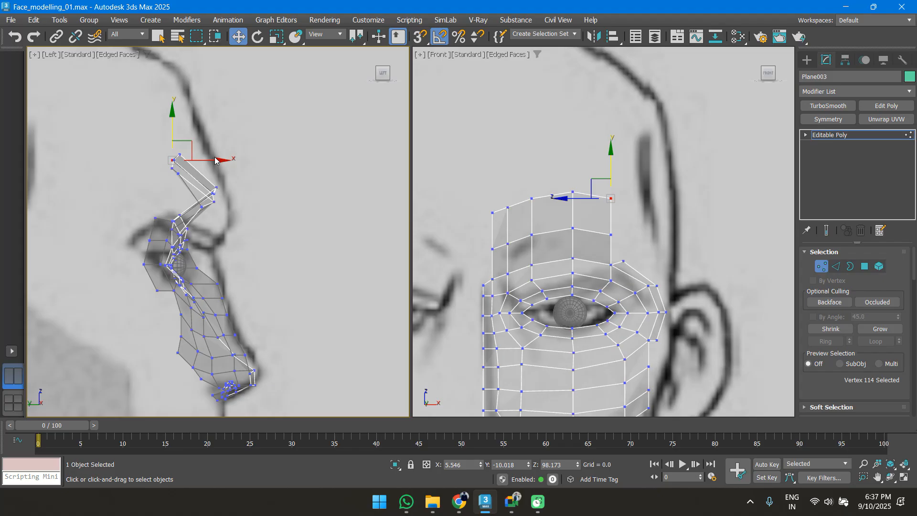
left_click_drag(216, 158, 248, 158)
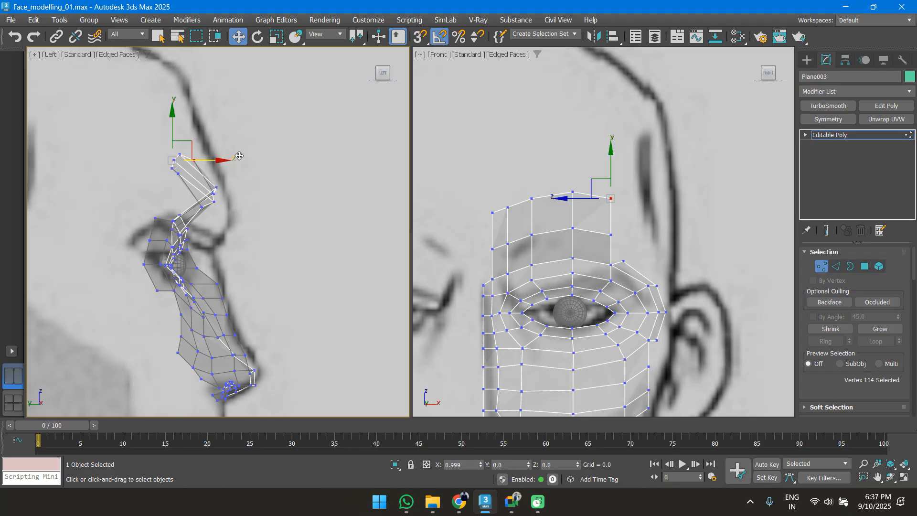
left_click(572, 192)
middle_click_drag(225, 156, 231, 165)
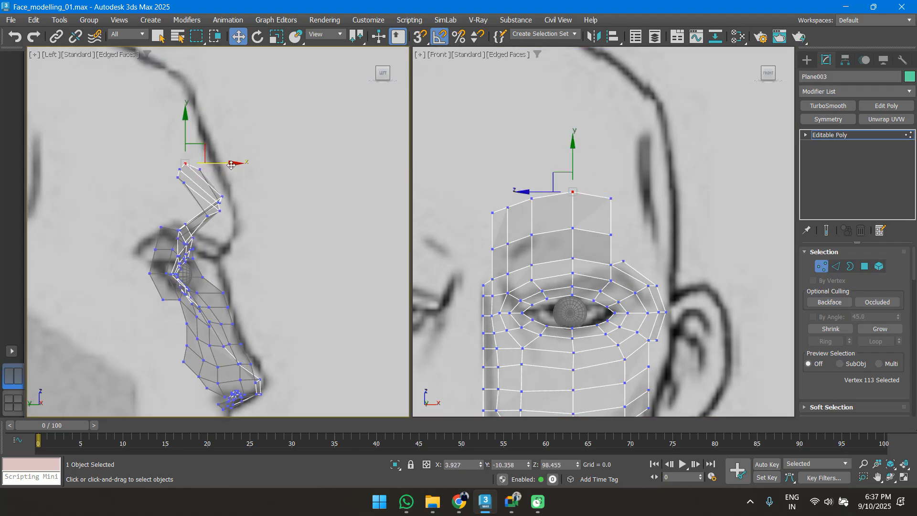
left_click_drag(229, 165, 245, 163)
Move the top forehead row's third and second vertices from the centre line forward in the left view, placing the second at Y -10.557
left_click(531, 198)
middle_click_drag(216, 173, 232, 171)
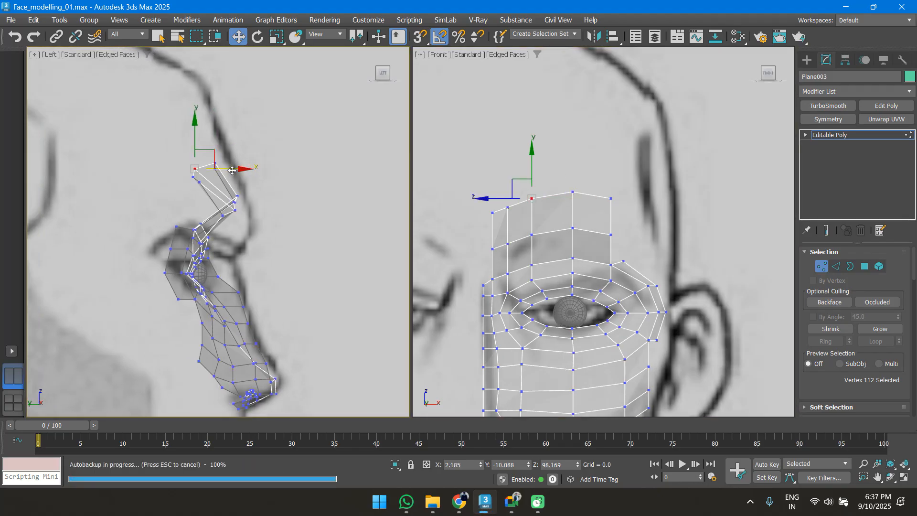
left_click_drag(232, 170, 248, 170)
left_click(506, 207)
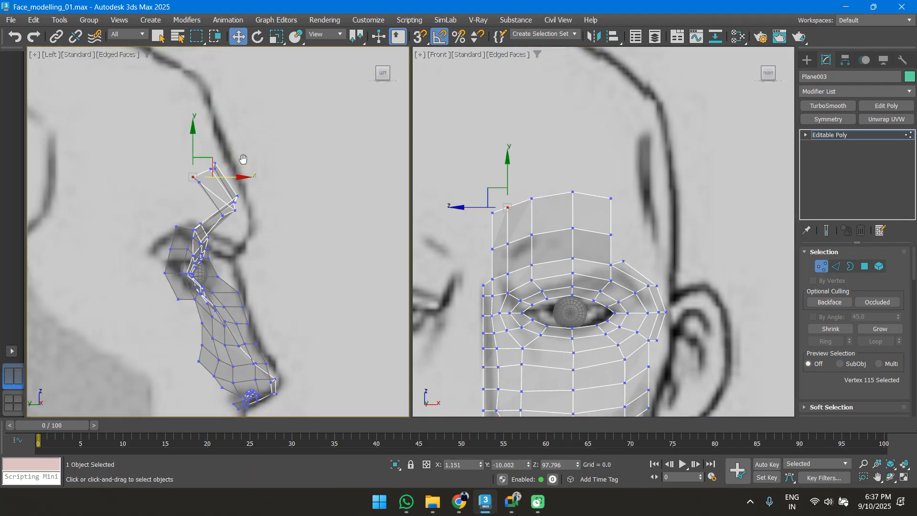
middle_click_drag(245, 162, 249, 168)
left_click_drag(239, 182, 253, 179)
Examine the forehead strip from an orbited angle and against the front reference
scroll(567, 195, "down", 2)
middle_click_drag(567, 194, 585, 172)
mouse_move(584, 172)
middle_mouse_down("alt")
mouse_move(553, 189)
mouse_move(577, 171)
mouse_move(586, 176)
middle_mouse_up("alt")
key("f")
key("z")
scroll(618, 237, "down", 2)
middle_click_drag(620, 239, 592, 206)
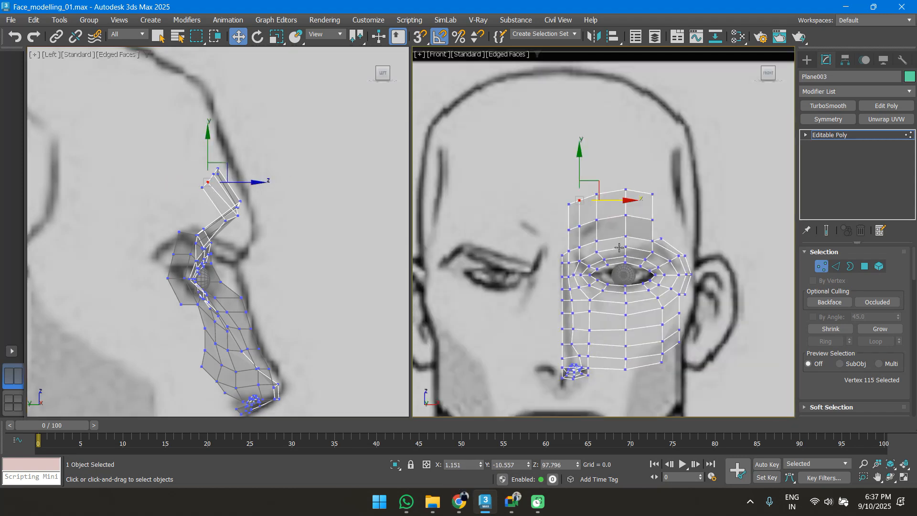
scroll(264, 213, "up", 2)
Select the four outer vertices of the row just above the eye and move them forward to Y -11.214
key("2")
left_click(608, 240)
key("1")
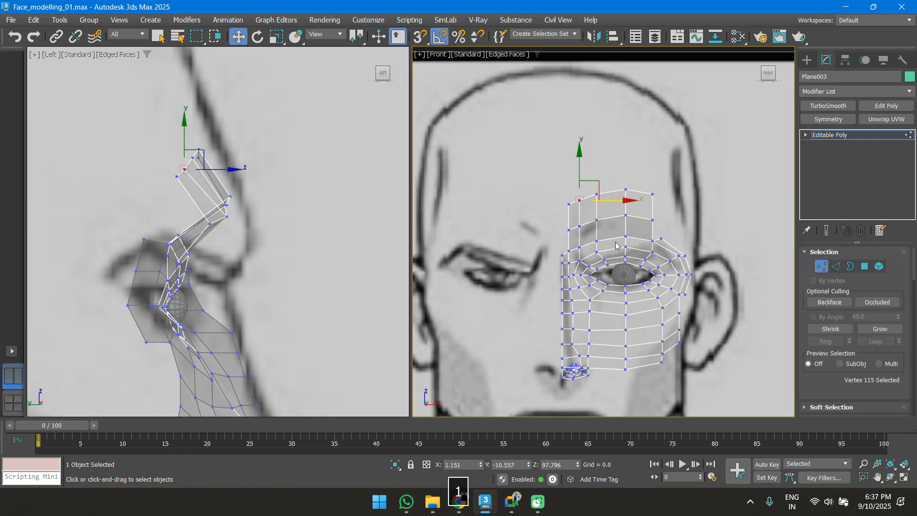
left_click(580, 247)
left_click(597, 241, "ctrl")
left_click(625, 237, "ctrl")
left_click(653, 239, "ctrl")
key("p")
middle_click_drag(242, 230, 150, 232, "alt")
middle_click_drag(570, 242, 616, 224, "alt")
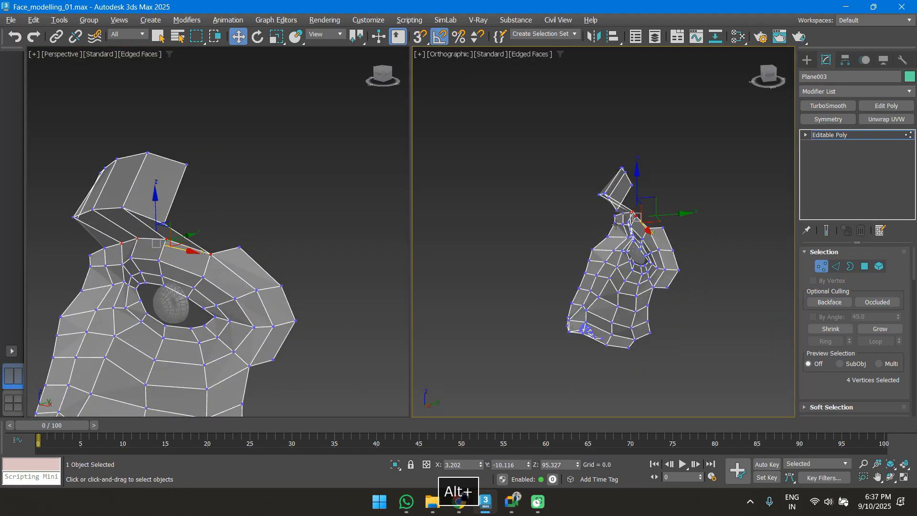
left_click_drag(667, 215, 651, 217)
right_click(184, 210)
key("l")
scroll(222, 210, "up", 3)
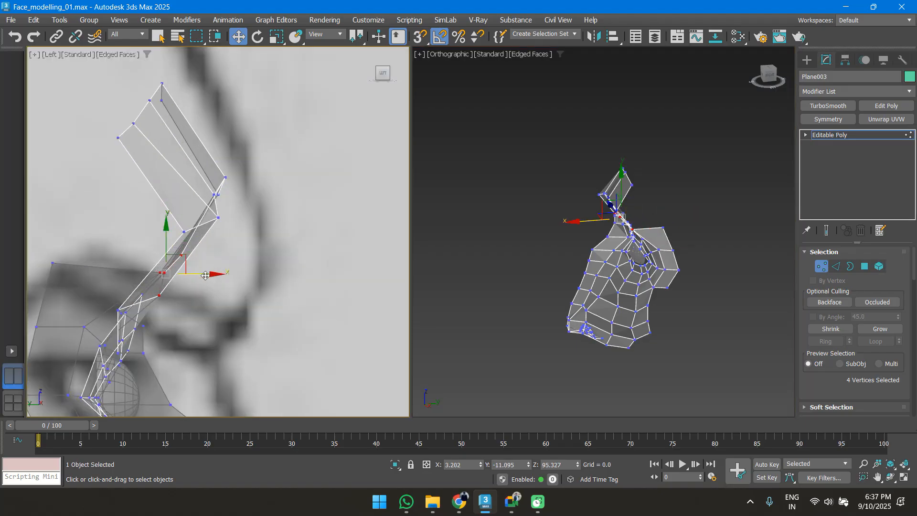
scroll(287, 260, "down", 3)
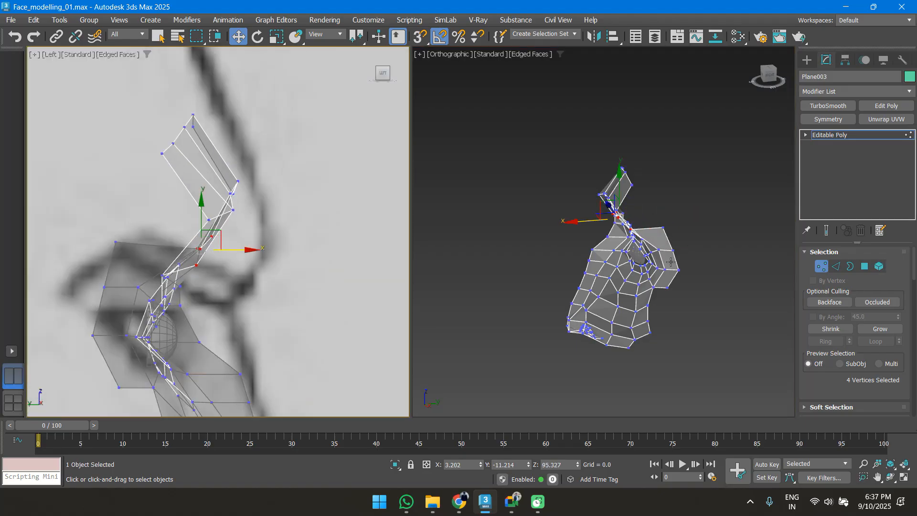
Raise the top forehead row's second vertex from the centre line to Z 97.915
right_click(642, 210)
key("f")
scroll(619, 159, "down", 4)
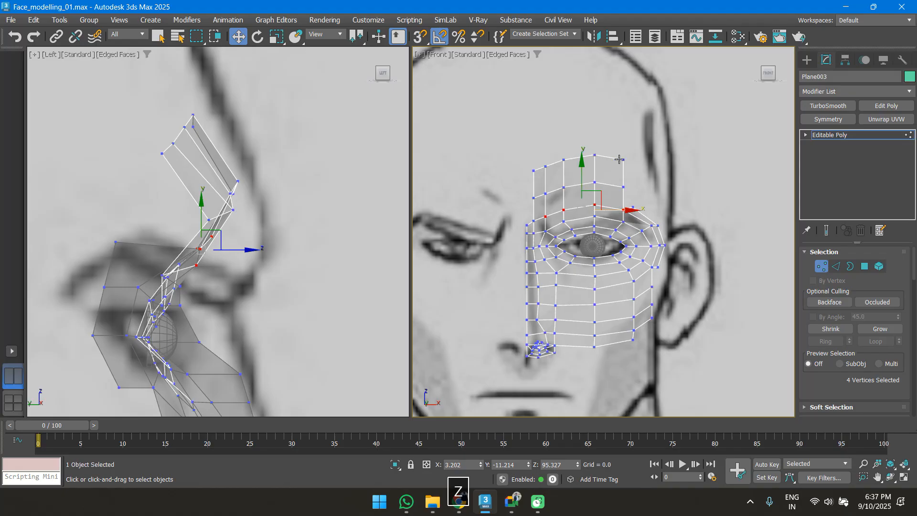
scroll(618, 159, "up", 3)
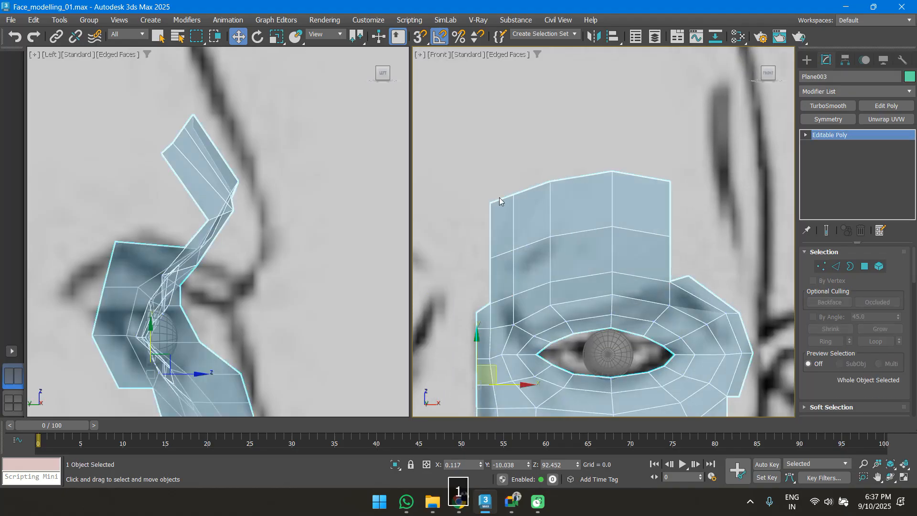
left_click(514, 195)
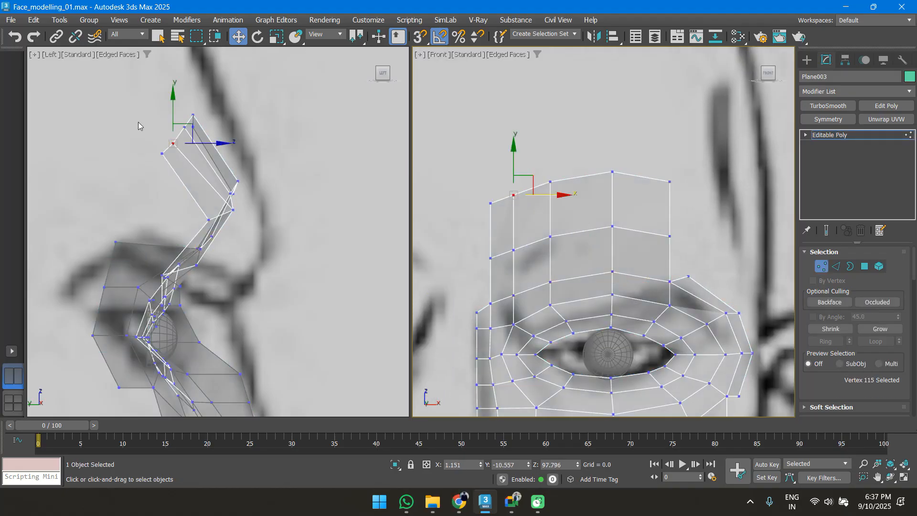
Select the four top edges of the forehead strip and extrude them upward to Z 99.907 as a new row
key("2")
scroll(534, 202, "down", 5)
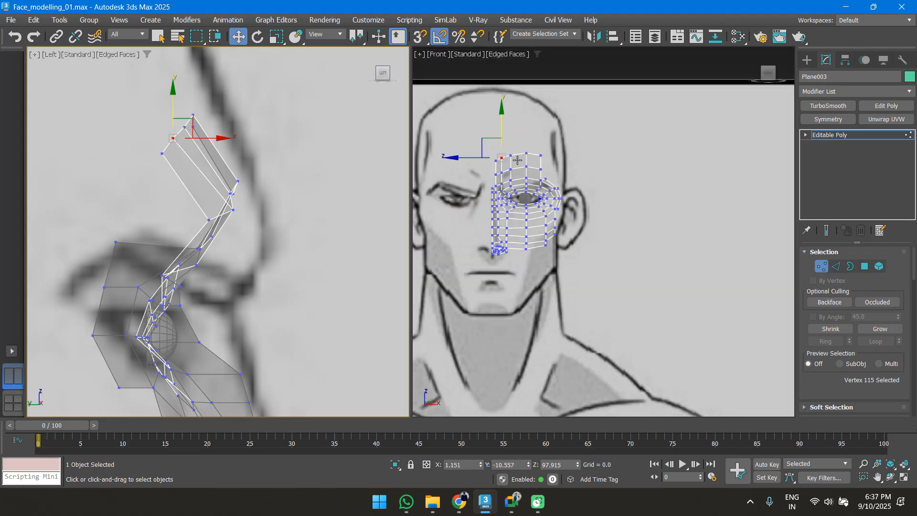
scroll(534, 203, "down", 5)
scroll(211, 195, "down", 5)
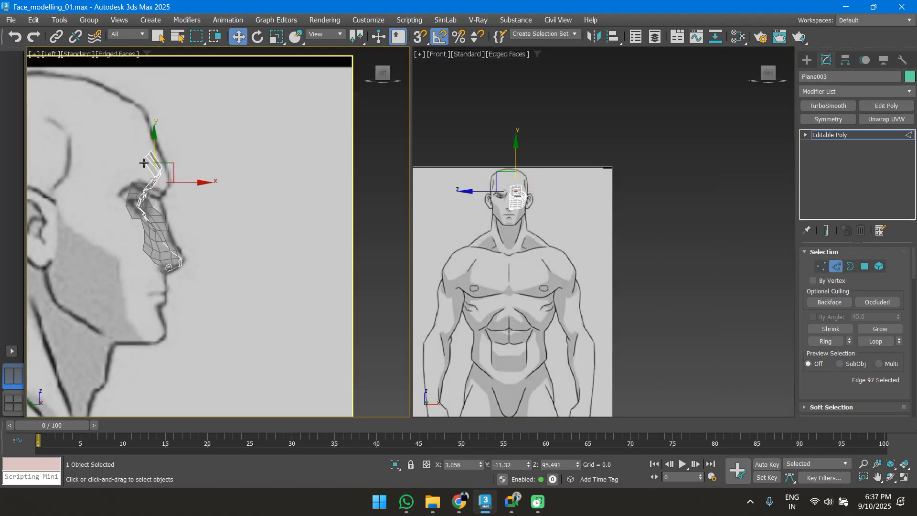
scroll(210, 195, "up", 4)
scroll(592, 251, "up", 8)
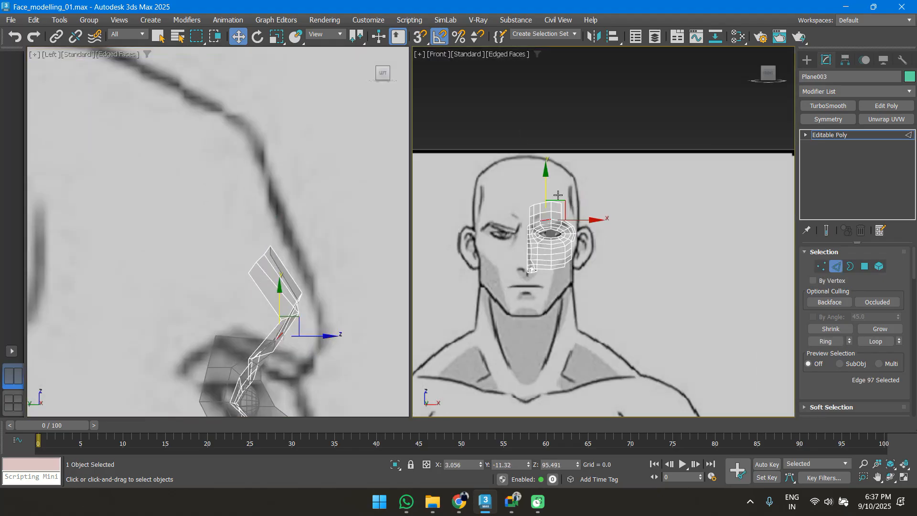
double_click(541, 253)
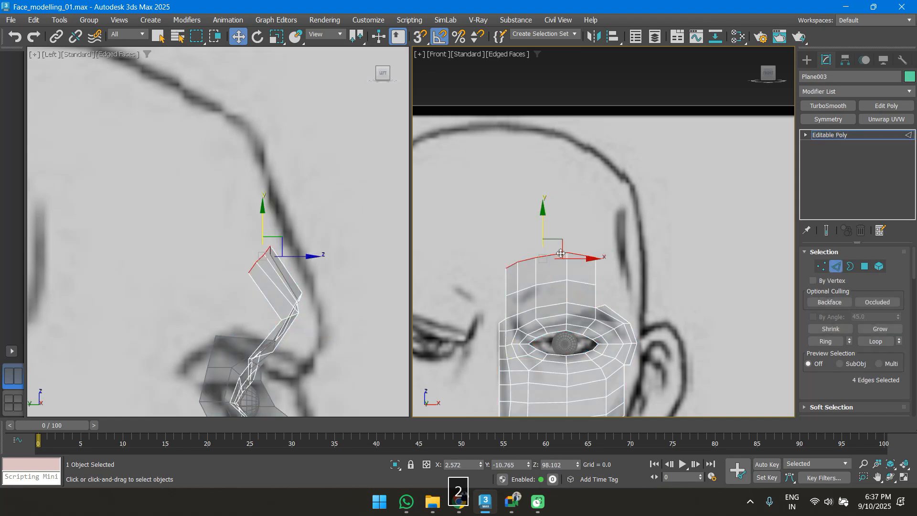
middle_click_drag(540, 234, 587, 247)
left_click_drag(589, 244, 600, 210, "shift")
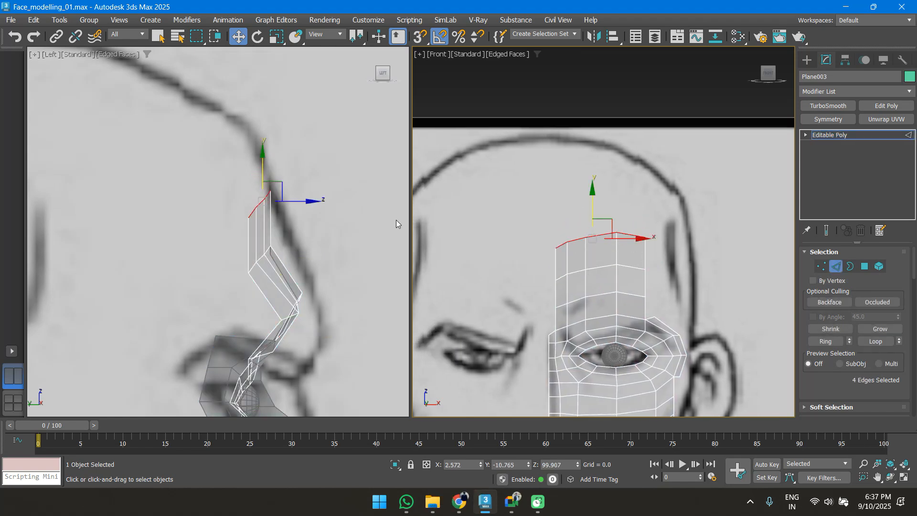
Raise vertices of the new top forehead row, placing the innermost at Z 99.57 and the third at Z 100.298
key("1")
left_click(556, 248)
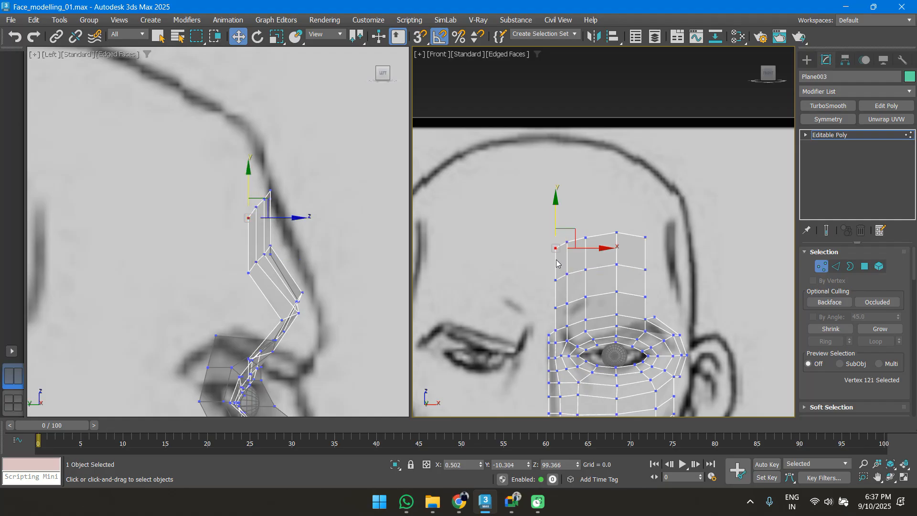
middle_click_drag(247, 197, 274, 220)
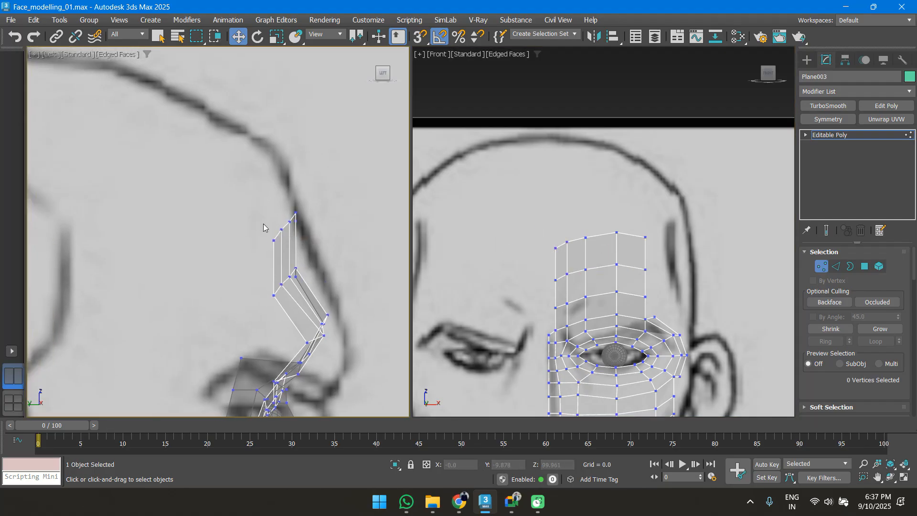
left_click_drag(274, 217, 304, 210)
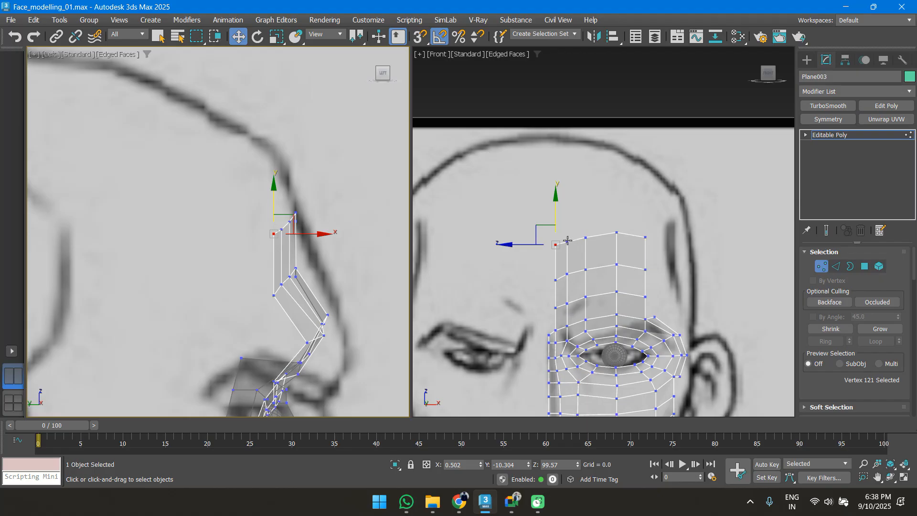
left_click(585, 238)
left_click_drag(587, 218, 586, 211)
Select the new top row's four outer vertices and move them back to Y -9.819 in the left view
middle_click_drag(674, 272, 689, 203)
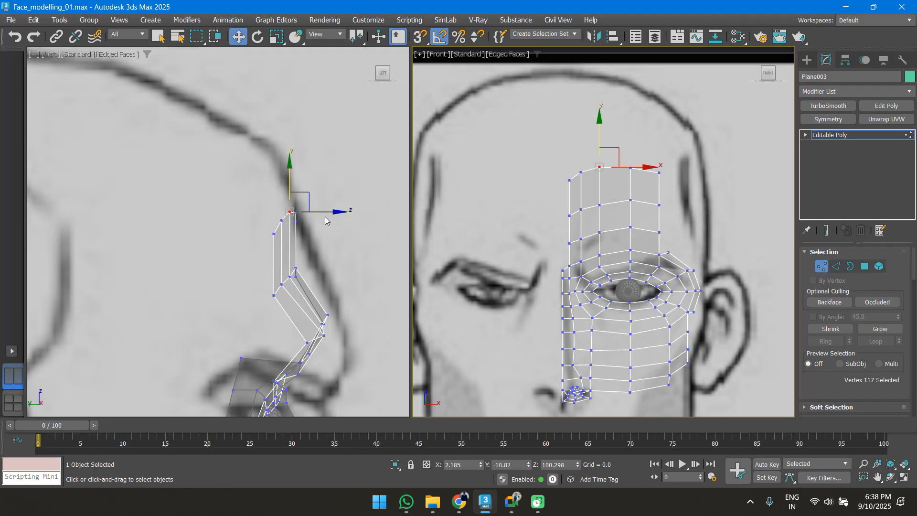
left_click_drag(735, 179, 734, 178)
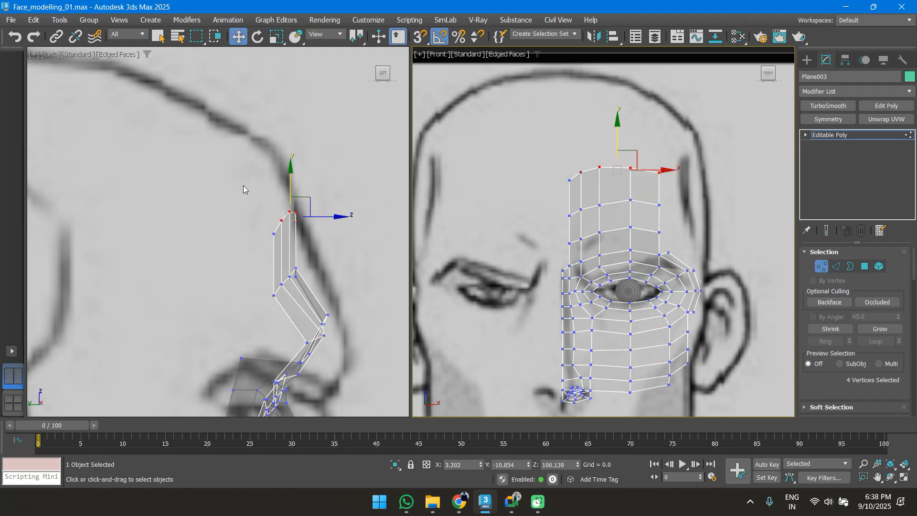
left_click_drag(334, 219, 306, 218)
middle_click_drag(306, 218, 172, 282, "alt")
key("p")
scroll(238, 251, "down", 3)
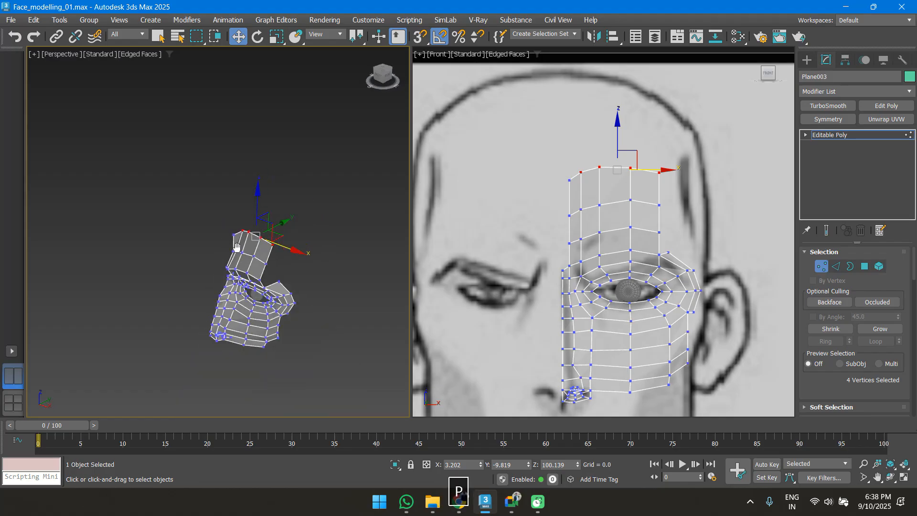
Move the new top row's innermost vertex back to Y -9.435
middle_click_drag(235, 247, 353, 238, "alt")
scroll(270, 273, "up", 3)
middle_click_drag(274, 274, 261, 226, "alt")
left_click(241, 258)
scroll(241, 283, "down", 3)
Compare the extended forehead mesh with the front reference around the brow and temple
key("f")
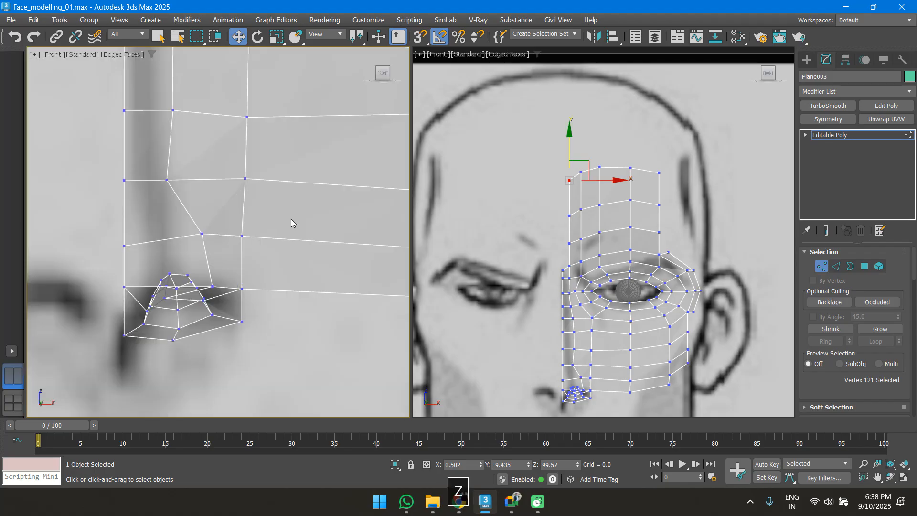
key("z")
scroll(179, 174, "down", 5)
scroll(179, 174, "up", 2)
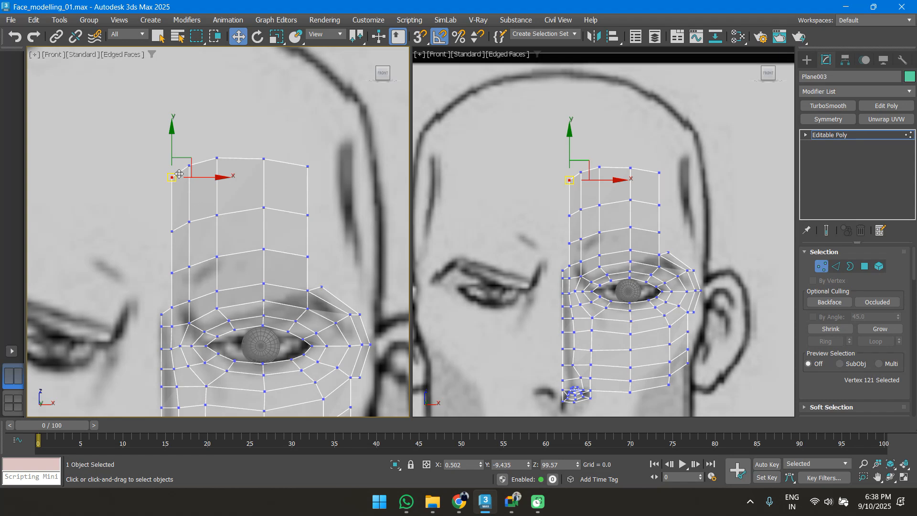
scroll(241, 241, "down", 4)
scroll(252, 194, "up", 2)
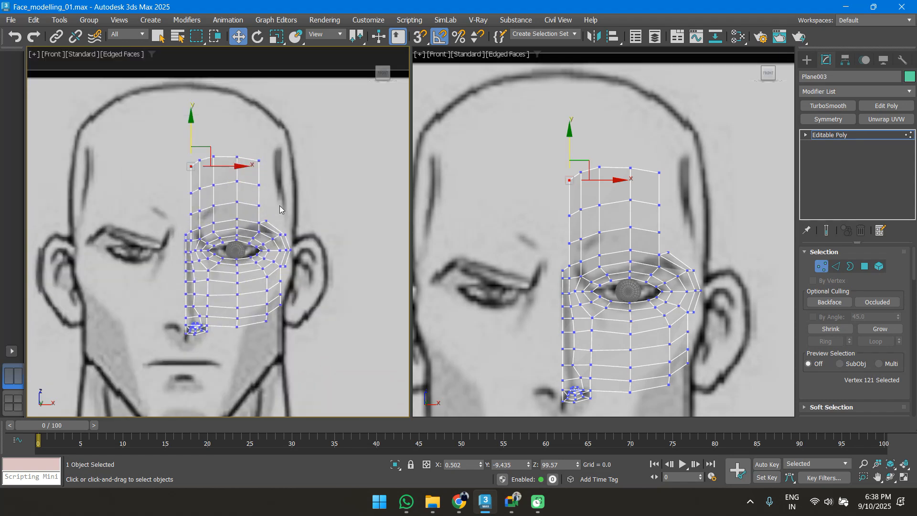
scroll(276, 214, "up", 3)
scroll(665, 254, "up", 5)
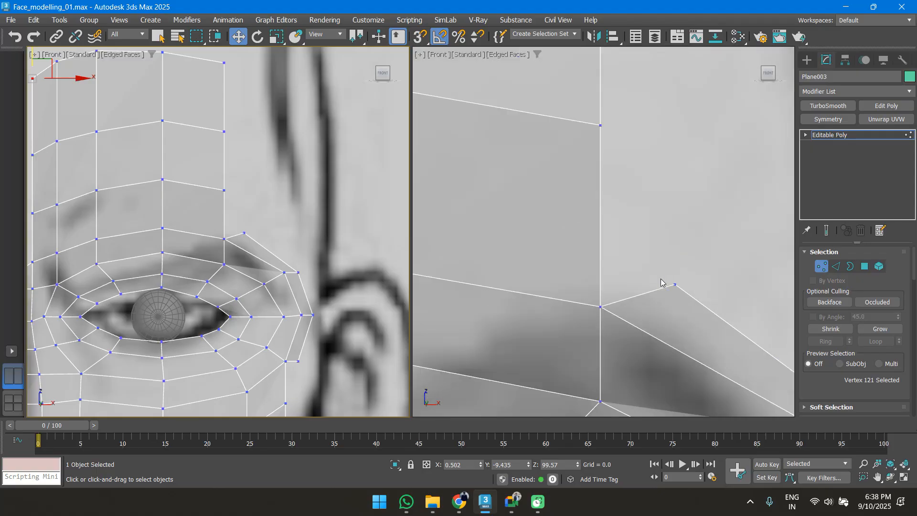
Move the free vertex above the outer eye corner outward toward the temple, to X 7.122 and Z 95.509
key("2")
left_click(651, 288)
scroll(632, 277, "down", 3)
scroll(633, 277, "down", 2)
middle_click_drag(623, 238, 607, 272, "alt")
key("1")
left_click(614, 234)
key("f")
key("z")
left_click_drag(615, 230, 641, 243)
middle_click_drag(592, 217, 590, 238)
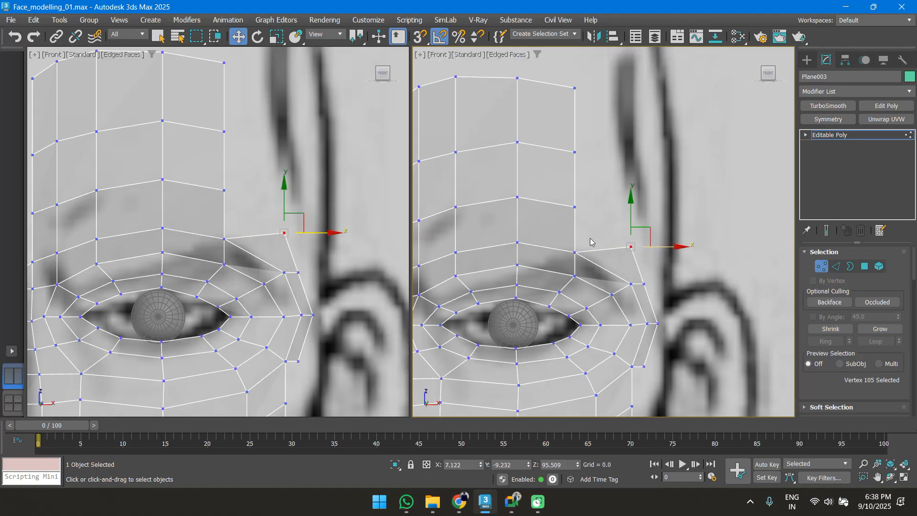
Select the forehead strip's three outer side edges and extrude them outward toward the temple to X 6.758
key("2")
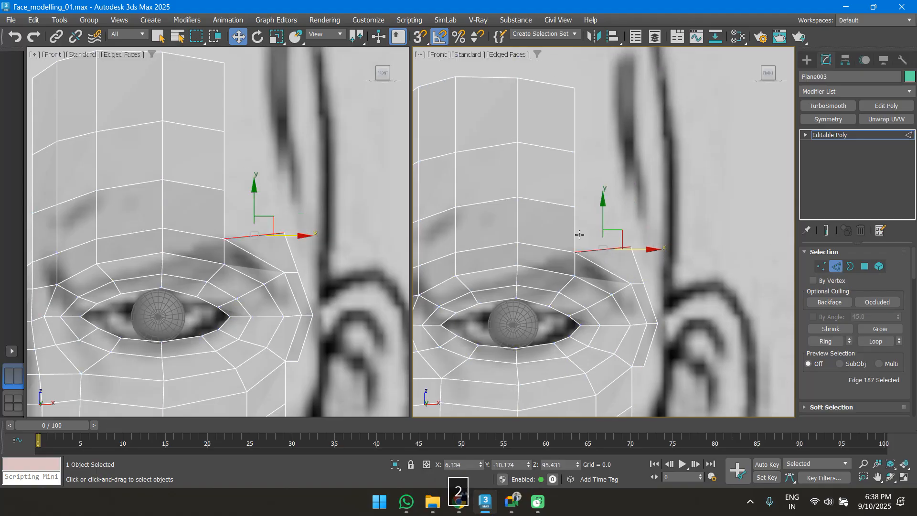
left_click(576, 232)
left_click(576, 184, "ctrl")
left_click(577, 125, "ctrl")
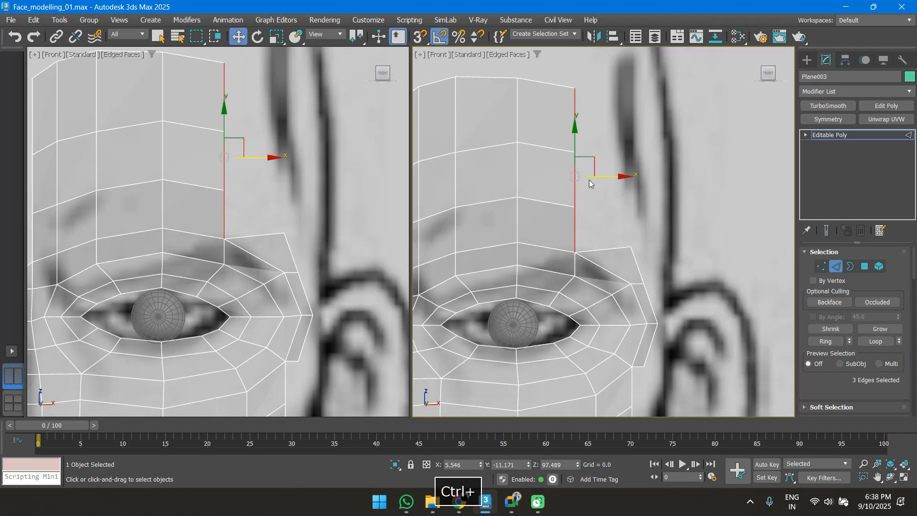
left_click_drag(640, 173, 653, 173, "shift")
Select the new temple strip's lowest outer vertex for Target Weld
middle_click_drag(675, 206, 597, 261, "alt")
key("1")
left_click(647, 238)
right_click(647, 238)
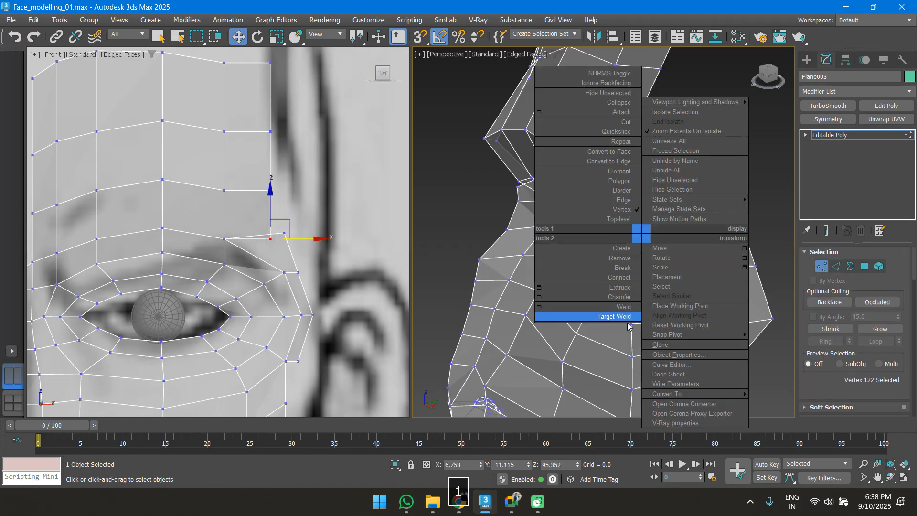
Target weld the bottom outer vertex of the forehead strip to the neighbouring vertex above the outer eye corner
left_click(616, 317)
left_click(737, 214)
right_click(737, 214)
Move the forehead's outer edge vertices backward along Y, row by row, to curve its side, comparing against the left reference view
middle_click_drag(737, 214, 641, 241, "alt")
left_click_drag(641, 241, 693, 225)
scroll(300, 210, "up", 2)
key("l")
middle_click_drag(302, 210, 299, 213)
left_click(637, 185)
left_click_drag(668, 179, 701, 175)
left_click(676, 113)
middle_click_drag(676, 113, 626, 147)
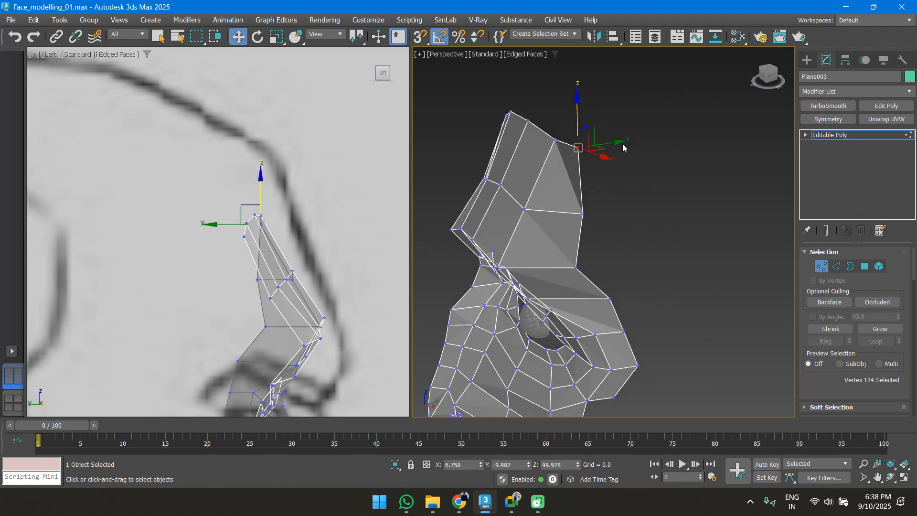
left_click_drag(617, 143, 657, 135)
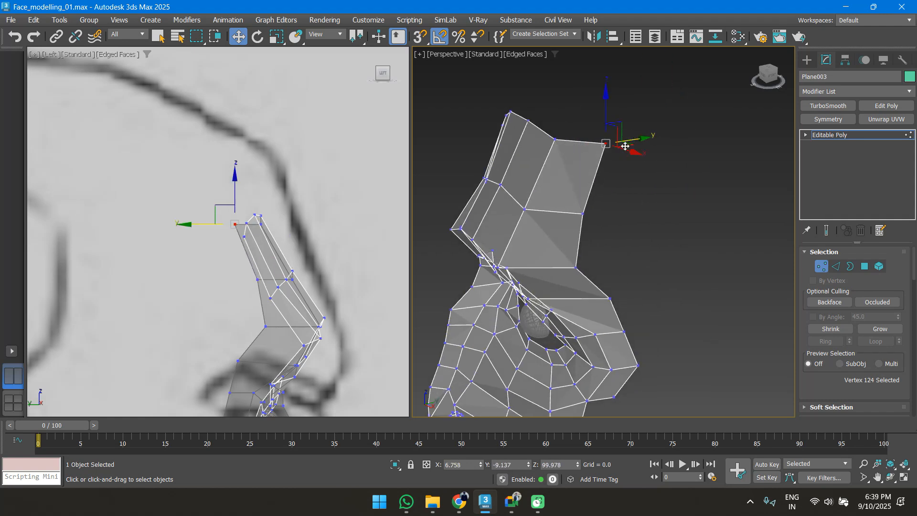
Nudge the forehead's lower outer edge vertex slightly backward along Y
key("f")
scroll(587, 243, "up", 2)
key("z")
left_click(588, 241)
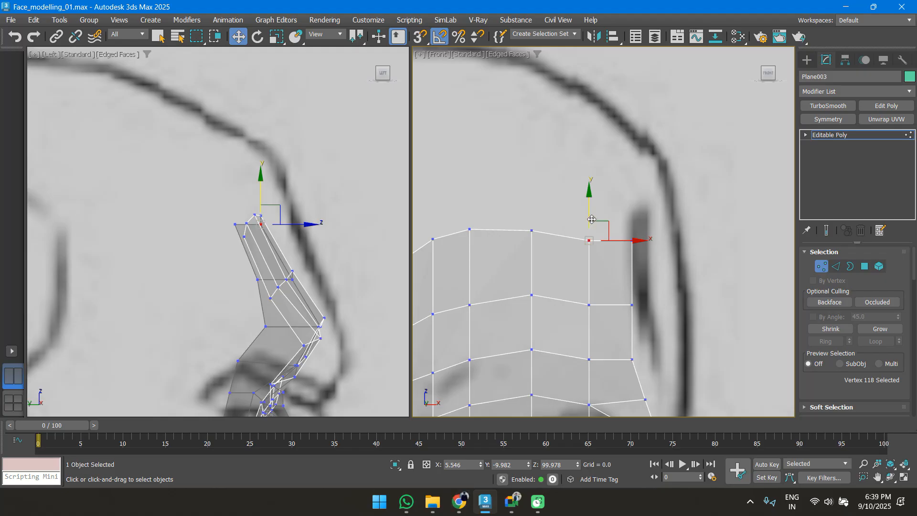
scroll(597, 248, "down", 5)
middle_click_drag(606, 271, 602, 271, "alt")
left_click(587, 279)
left_click_drag(605, 273, 610, 272)
scroll(612, 253, "down", 3)
mouse_move(615, 258)
middle_mouse_down("alt")
mouse_move(654, 258)
mouse_move(630, 266)
middle_mouse_up("alt")
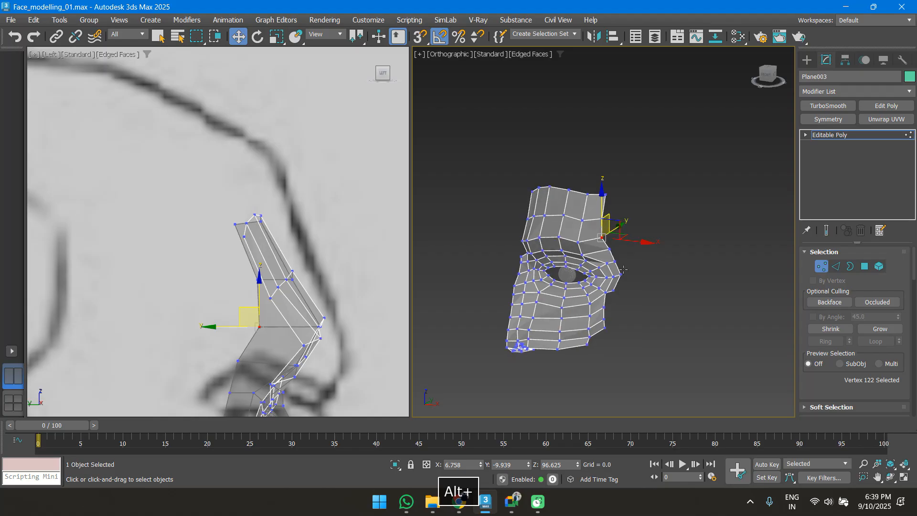
Try mirroring the half face across X with a Symmetry modifier, check it from the front, and remove the modifier
key("1")
key("alt+w")
scroll(573, 301, "down", 3)
middle_click_drag(528, 270, 558, 304, "alt")
key("p")
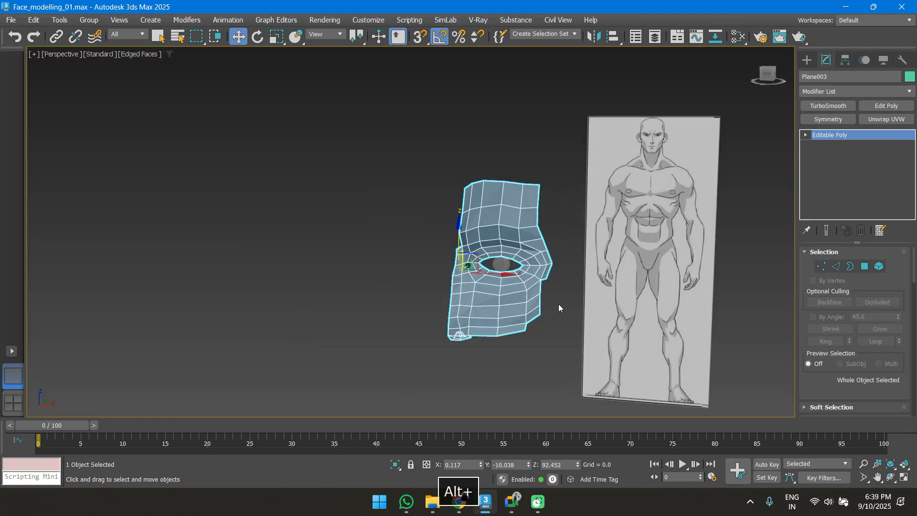
left_click(573, 343)
left_click(506, 305)
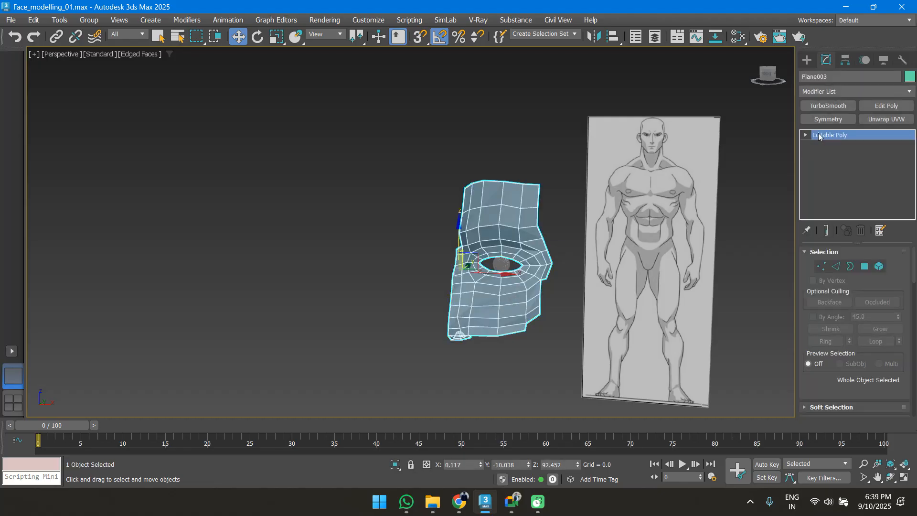
left_click(832, 122)
middle_click_drag(393, 303, 422, 300, "alt")
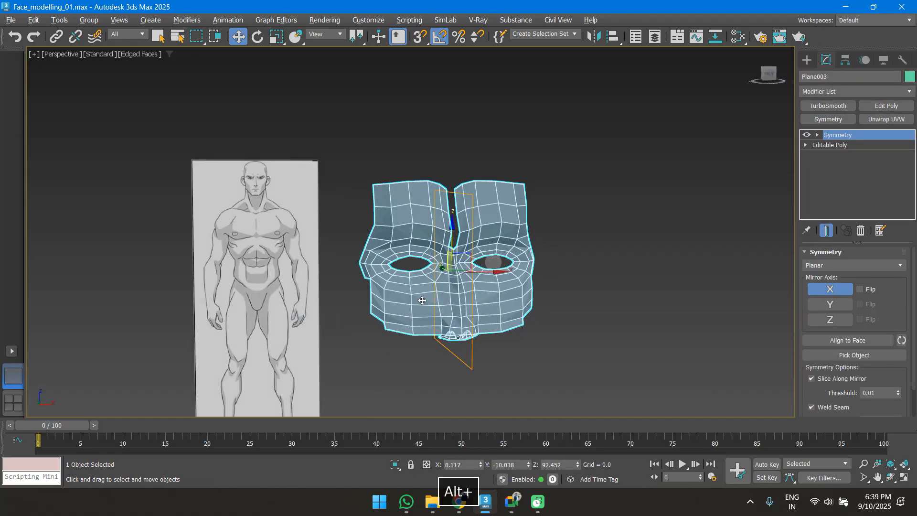
key("f")
key("z")
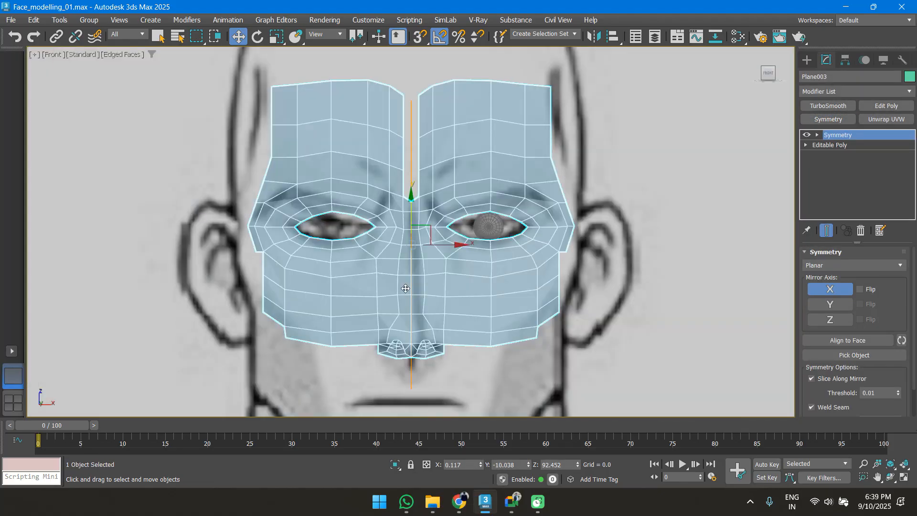
left_click(861, 231)
Extend the three inner forehead border edges along X to the face's centre line in the front view
key("1")
scroll(411, 196, "up", 3)
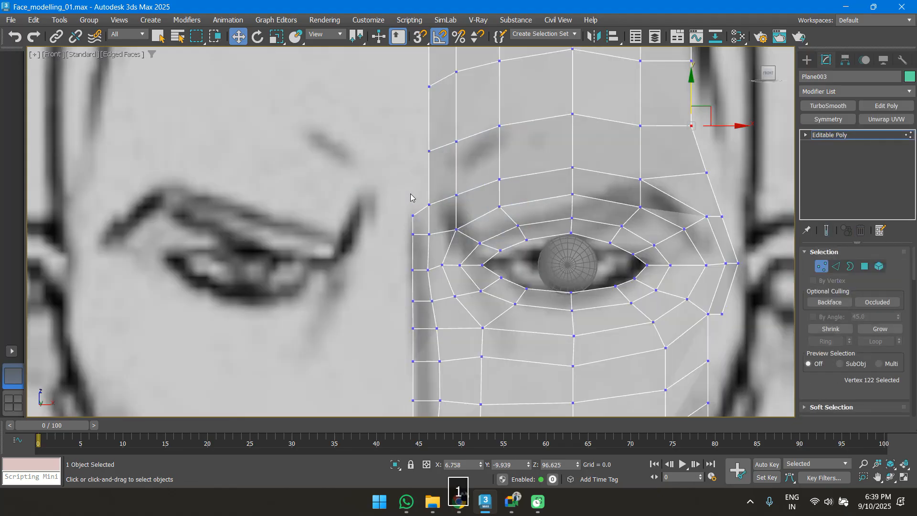
scroll(415, 210, "down", 4)
scroll(403, 267, "up", 4)
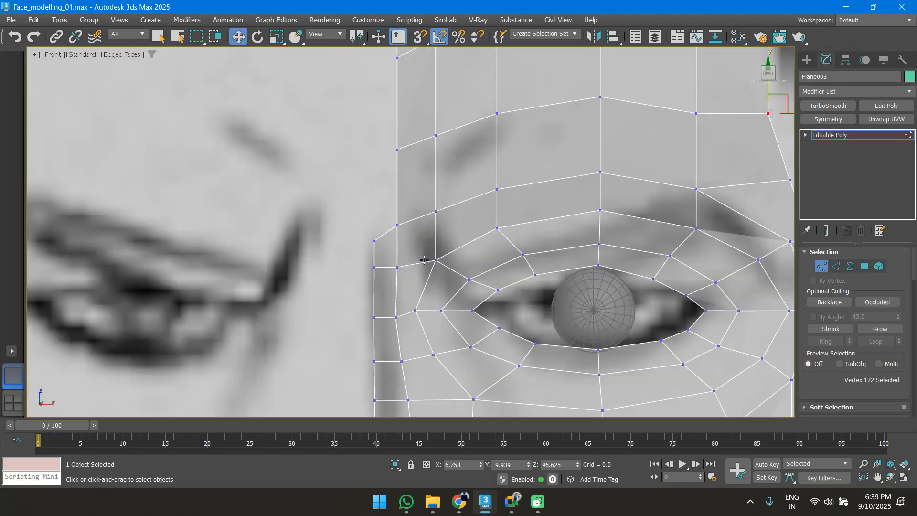
scroll(402, 269, "down", 2)
middle_click_drag(404, 268, 454, 228)
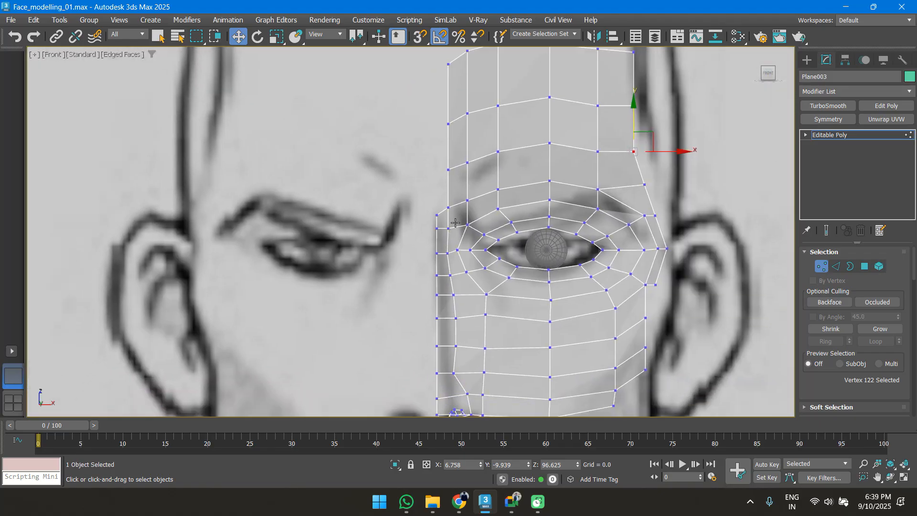
key("2")
left_click(447, 141)
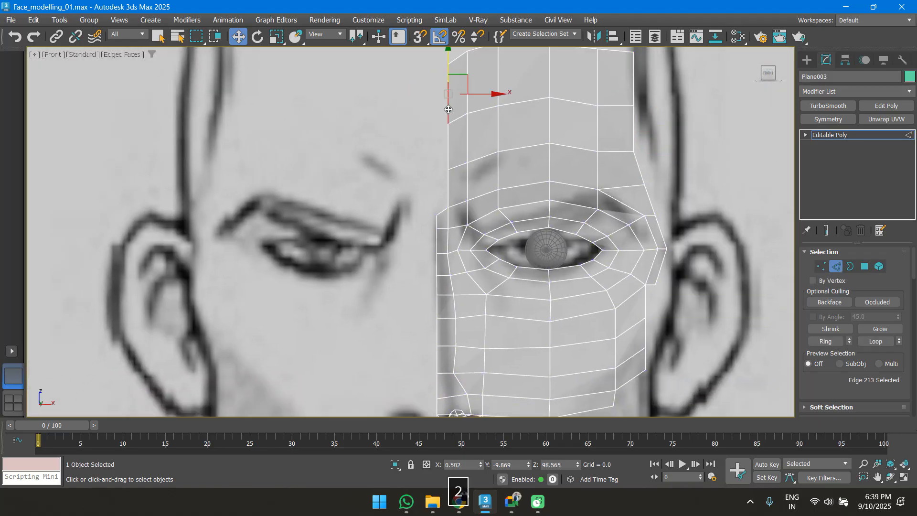
left_click(448, 179, "ctrl")
scroll(442, 196, "up", 5)
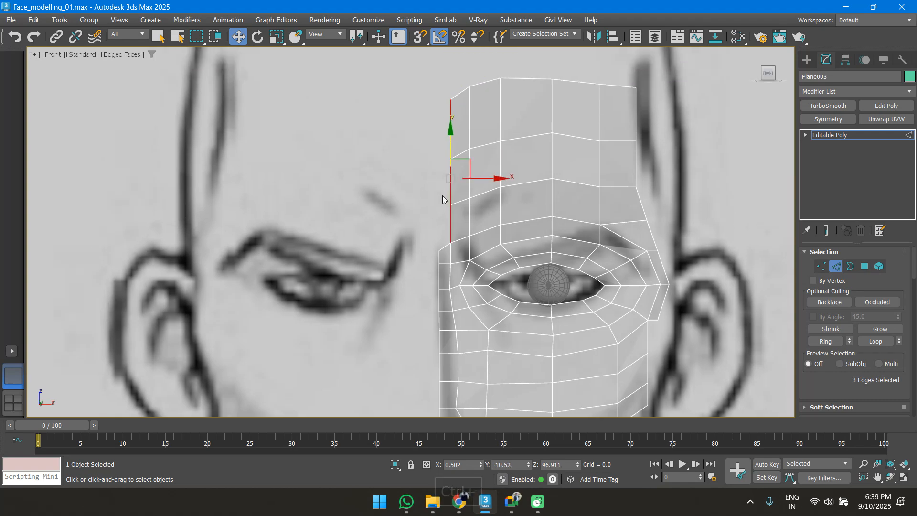
left_click_drag(497, 161, 472, 160, "shift")
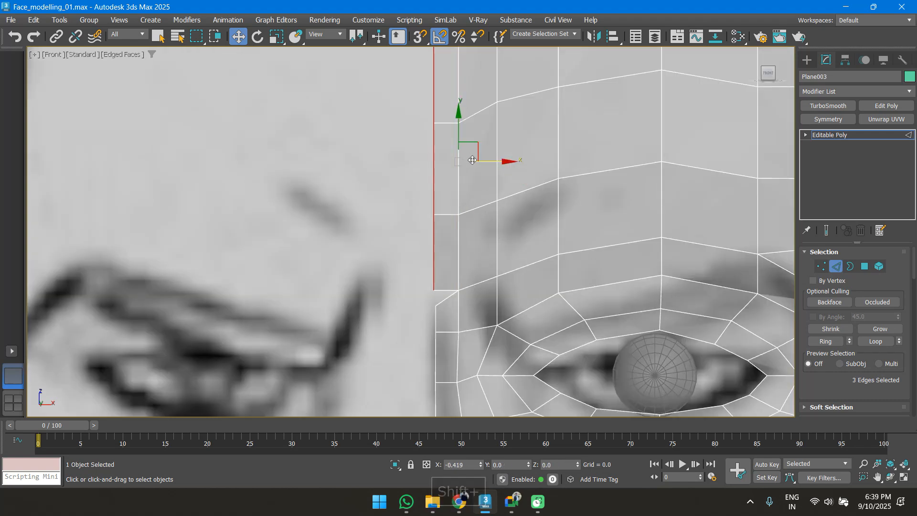
Target weld the lowest vertex of the new forehead strip to the top centre vertex of the nose bridge
key("1")
right_click(430, 290)
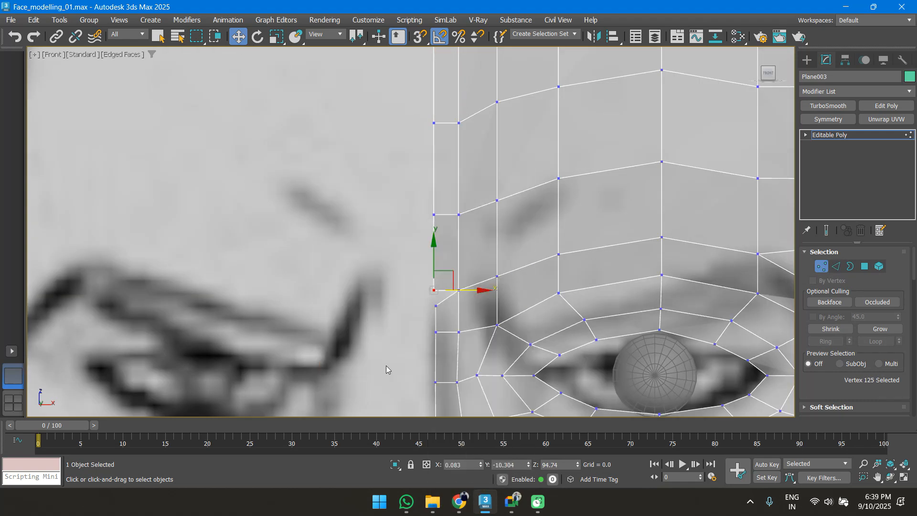
right_click(434, 296)
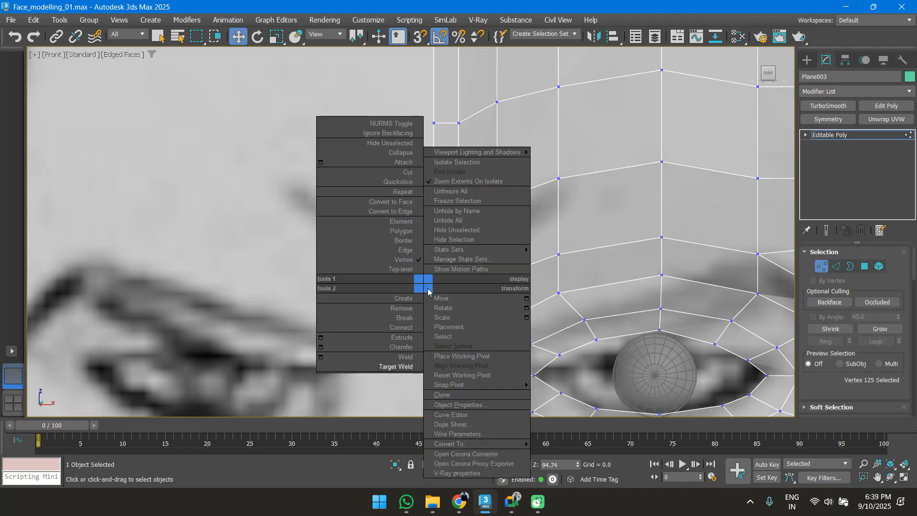
left_click(391, 366)
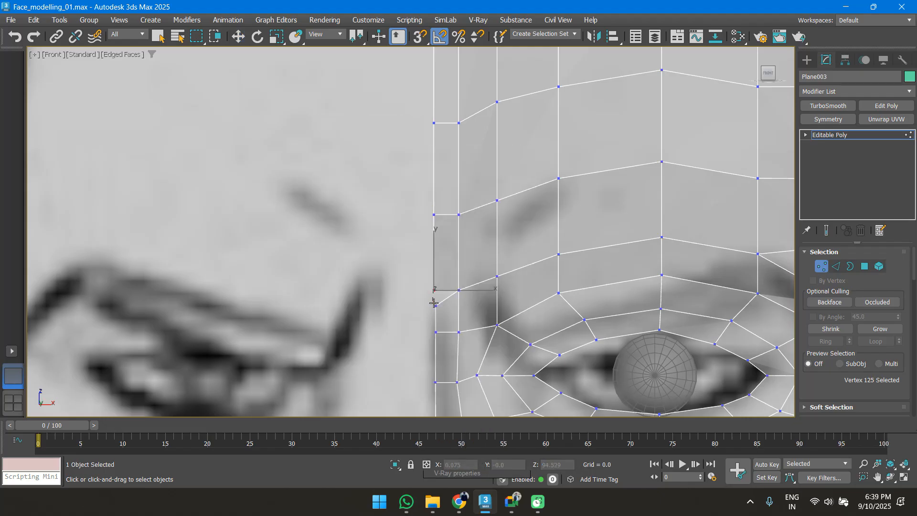
scroll(446, 295, "down", 5)
key("w")
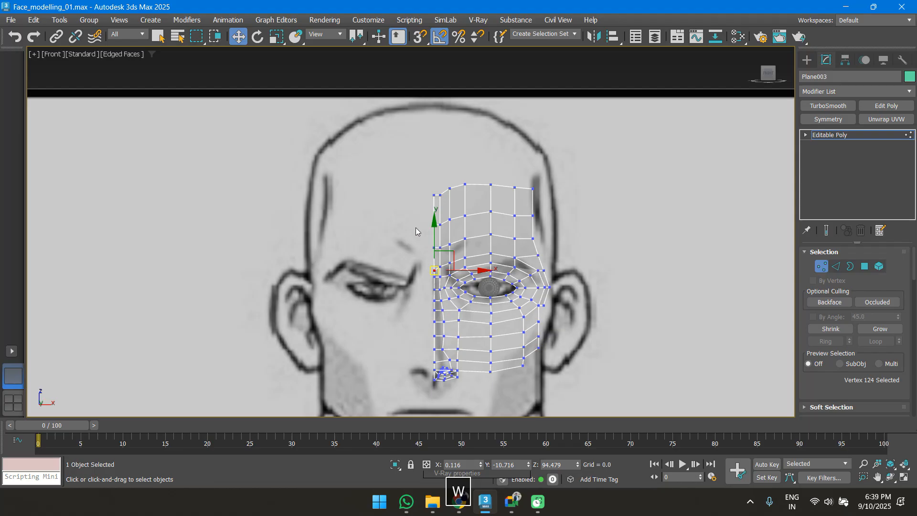
Select all centre-line vertices from the forehead down to the nose base and flatten them into a straight line along X
middle_click_drag(406, 295, 419, 203)
scroll(425, 150, "up", 3)
scroll(443, 80, "down", 2)
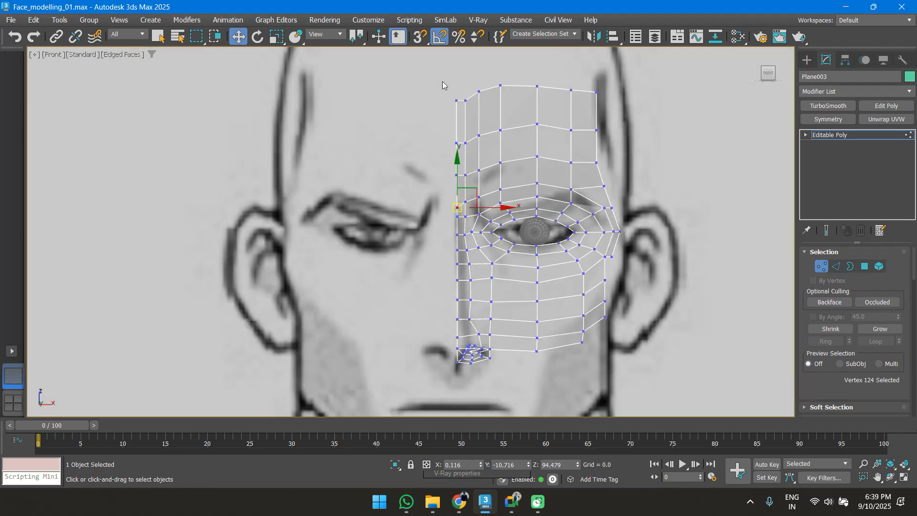
left_click_drag(461, 239, 461, 239)
middle_click_drag(439, 389, 453, 312)
left_click_drag(459, 176, 475, 227, "ctrl")
scroll(471, 284, "up", 3)
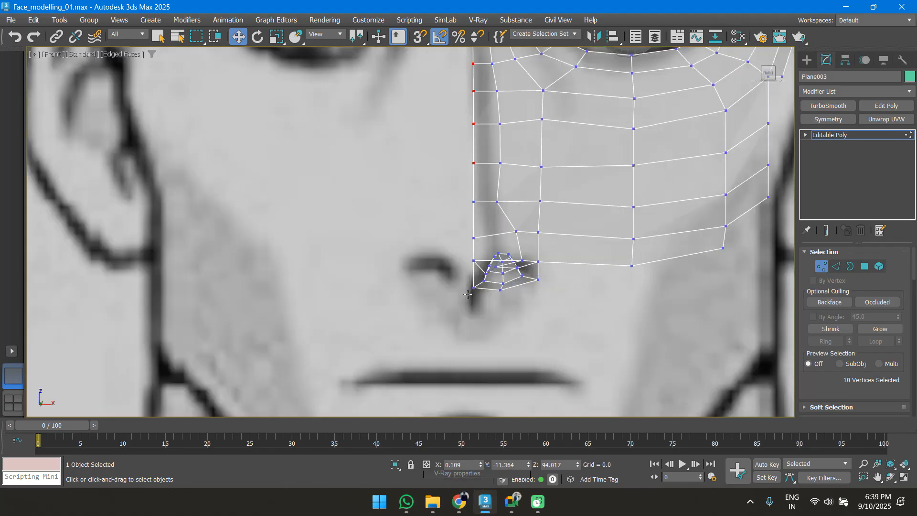
left_click_drag(475, 311, 442, 133, "ctrl")
scroll(443, 133, "down", 5)
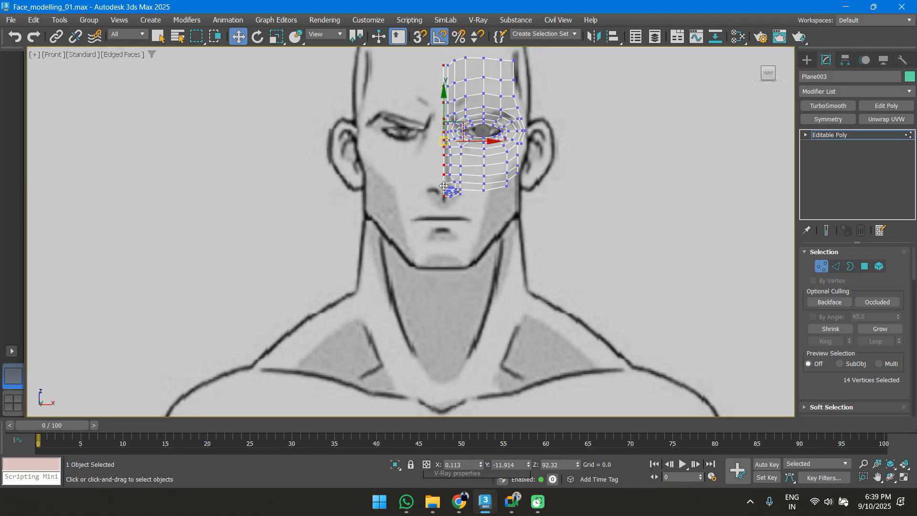
scroll(467, 219, "up", 4)
key("r")
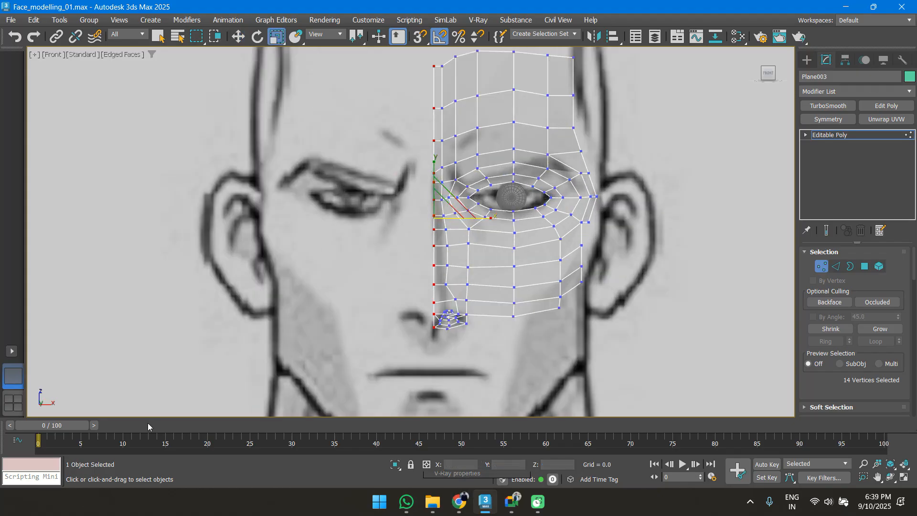
Adjust the height of the top forehead vertex beside the centre line
scroll(438, 126, "up", 6)
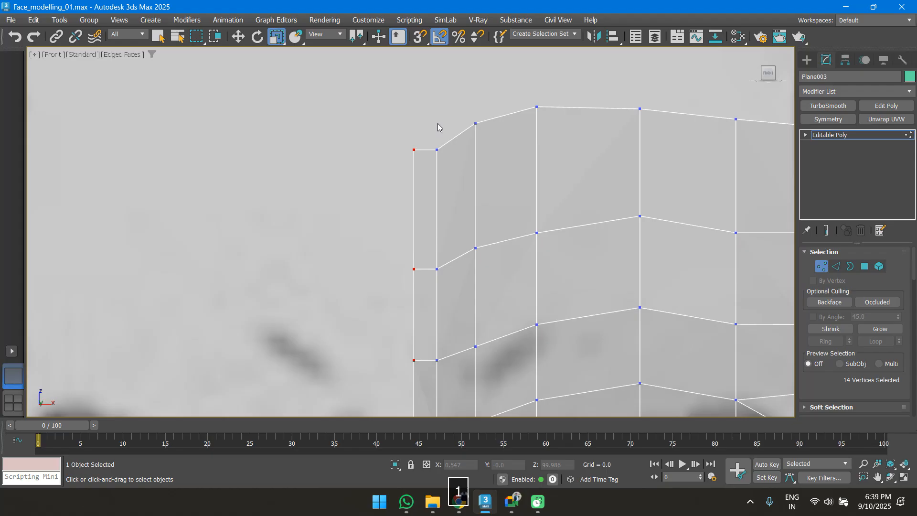
key("w")
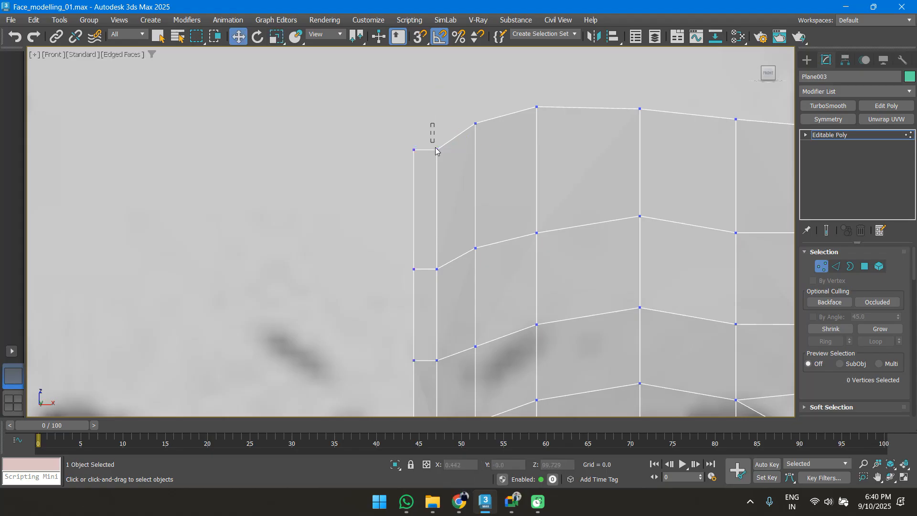
scroll(443, 108, "down", 8)
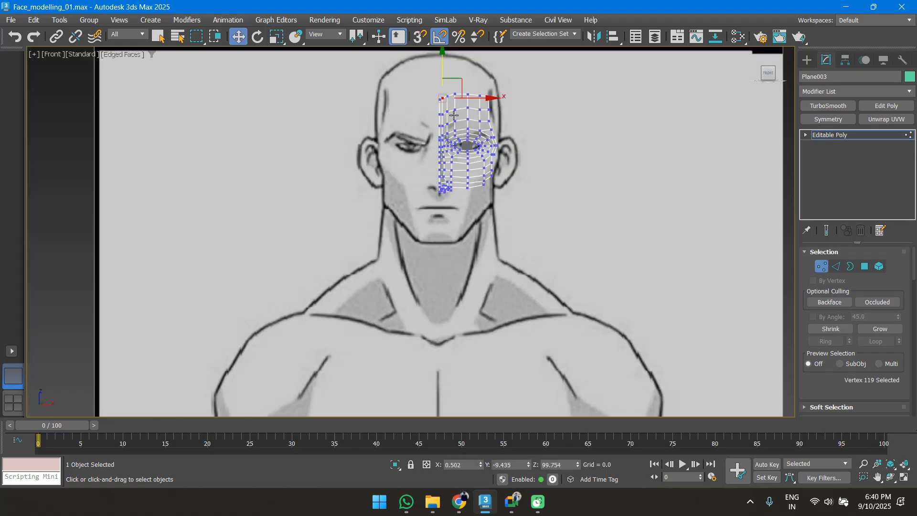
middle_click_drag(435, 118, 445, 157)
scroll(447, 167, "up", 3)
Mirror the half face across X with a Symmetry modifier and turn off its see-through display
key("1")
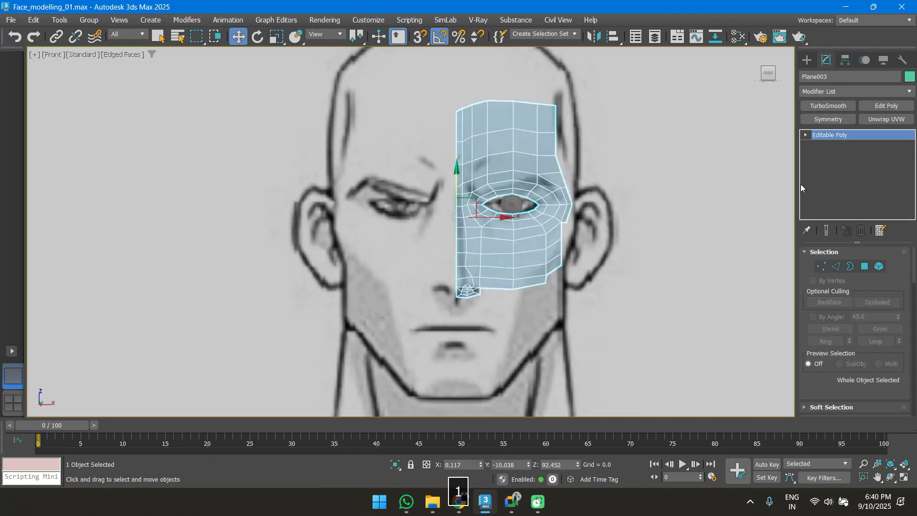
left_click(821, 120)
middle_click_drag(628, 178, 439, 220, "alt")
key("p")
scroll(532, 225, "up", 5)
scroll(537, 234, "down", 5)
scroll(482, 215, "down", 5)
key("1")
key("1")
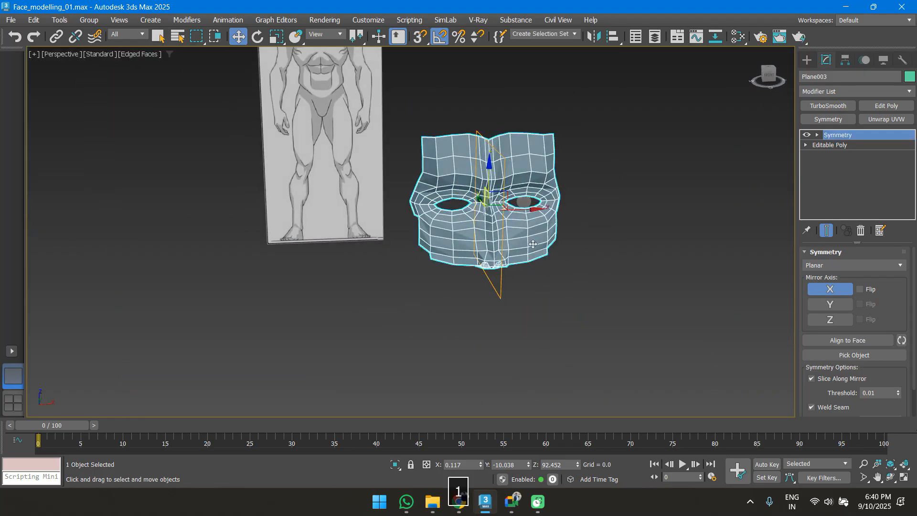
key("alt+x")
scroll(531, 239, "up", 4)
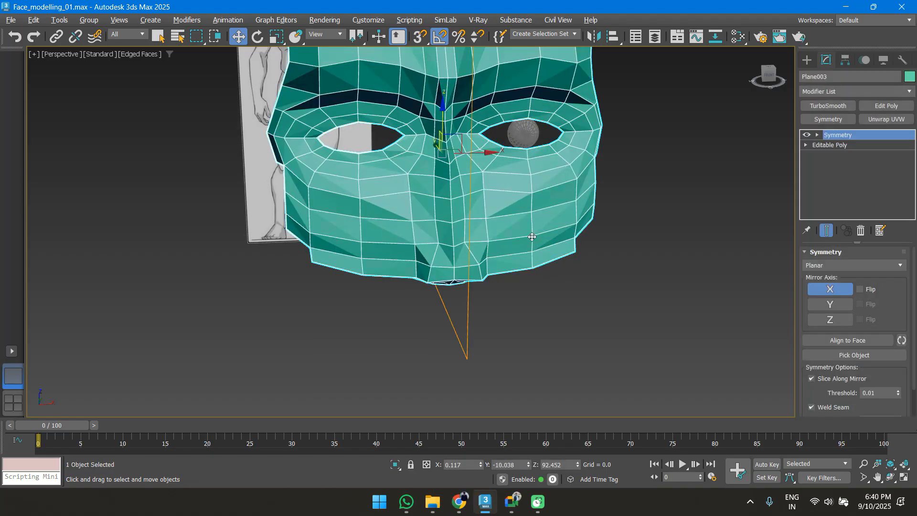
Add a TurboSmooth modifier with 1 iteration above Symmetry and inspect the smoothed face
left_click(828, 105)
middle_click_drag(554, 267, 485, 283, "alt")
scroll(534, 281, "down", 4)
scroll(492, 286, "up", 5)
left_click(504, 291)
left_click(467, 209)
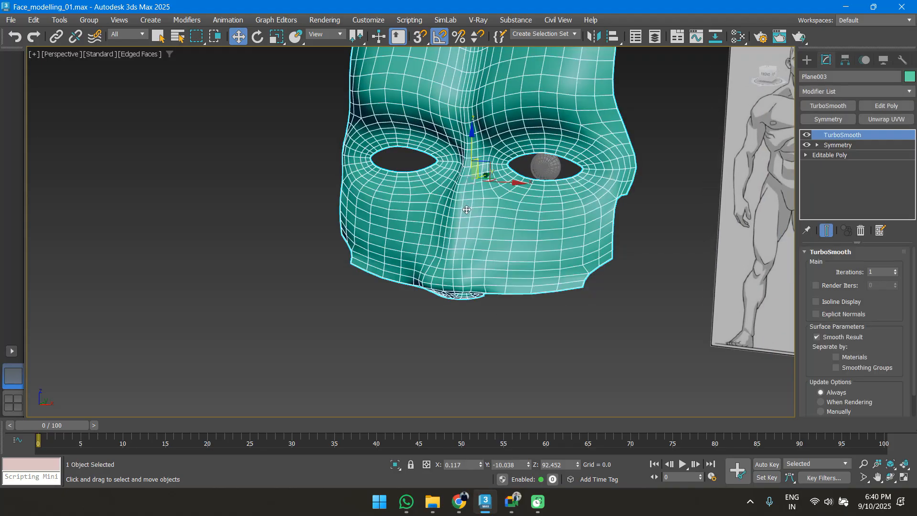
Pull the centre-line vertices of the nose bridge forward along Y at Editable Poly level, keeping the smoothed end result displayed
left_click(844, 155)
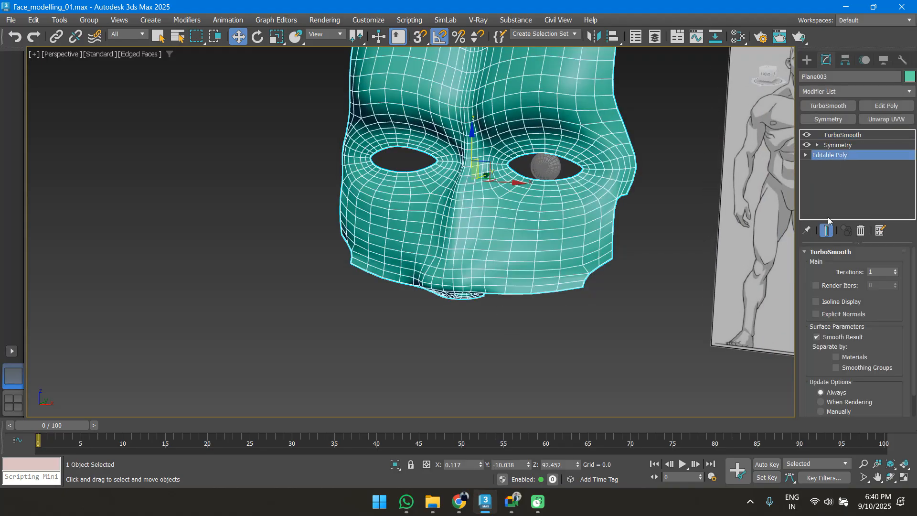
left_click(830, 232)
middle_click_drag(438, 233, 534, 266)
scroll(446, 243, "up", 3)
key("1")
left_click(513, 217)
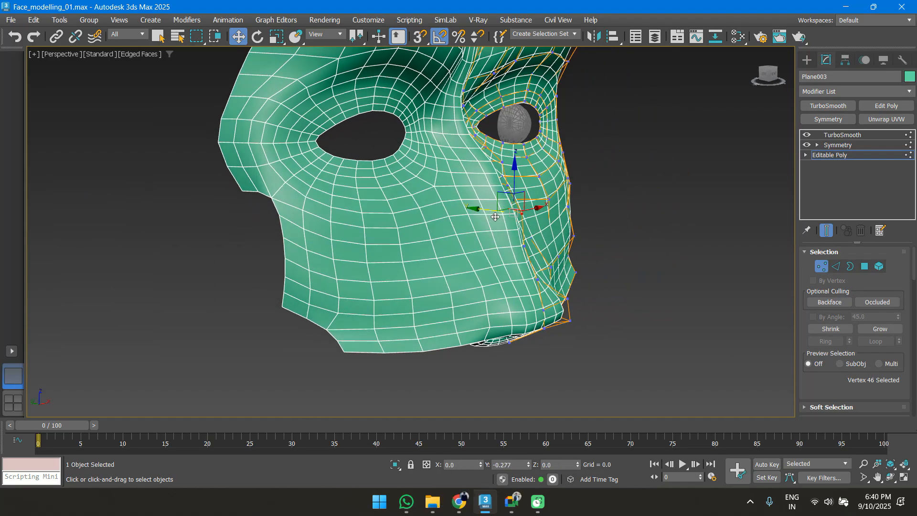
left_click(523, 243)
mouse_move(496, 239)
left_mouse_down()
mouse_move(517, 250)
mouse_move(511, 243)
left_mouse_up()
left_click(537, 281)
left_click_drag(510, 276, 524, 279)
Pull the bottom vertex of the nose tip forward along Y
middle_click_drag(526, 292, 500, 227)
left_click(520, 262)
middle_click_drag(534, 274, 494, 262, "alt")
key("p")
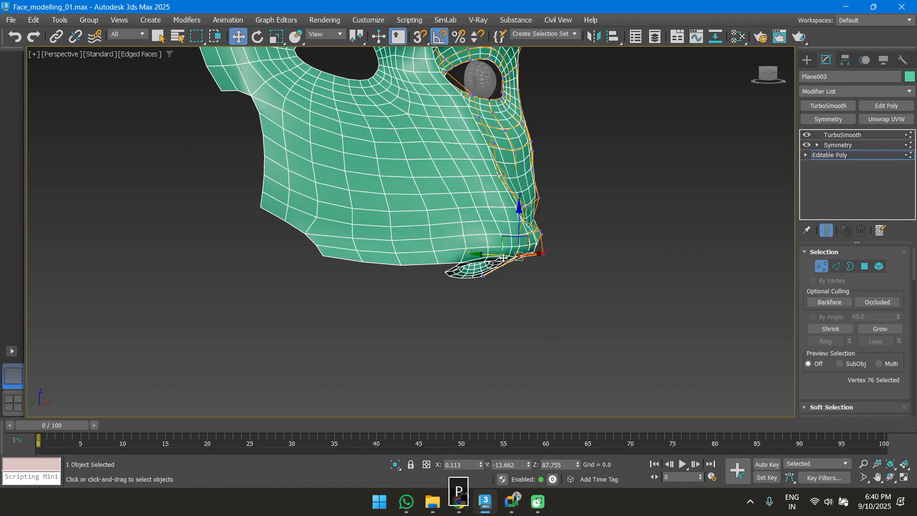
left_click_drag(490, 257, 505, 264)
Move the vertex at the side of the nose tip outward along X to widen the tip
middle_click_drag(563, 250, 558, 253, "alt")
left_click(547, 233)
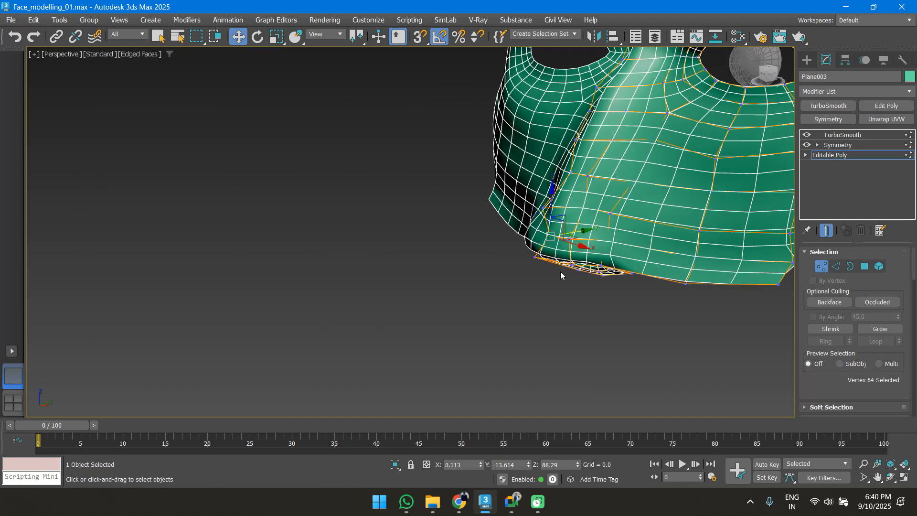
key("XF86AudioRaiseVolume")
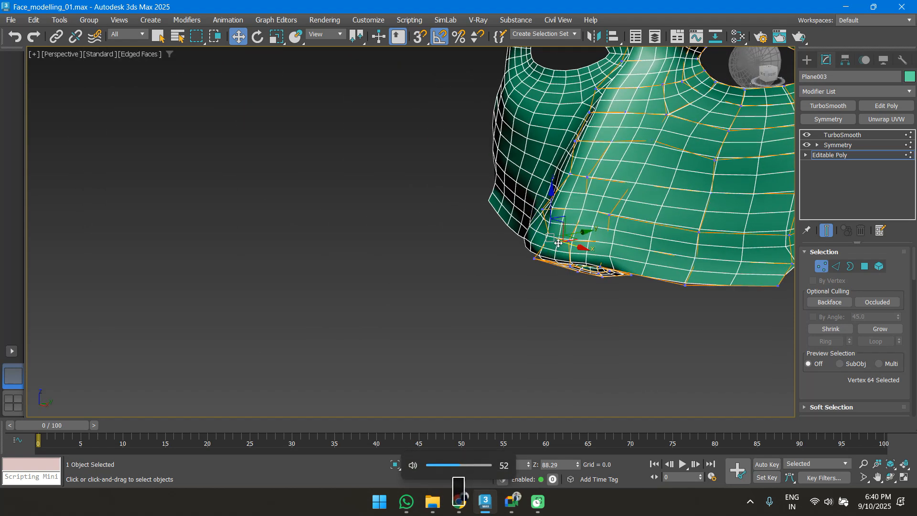
key("F3")
scroll(564, 239, "up", 4)
key("F3")
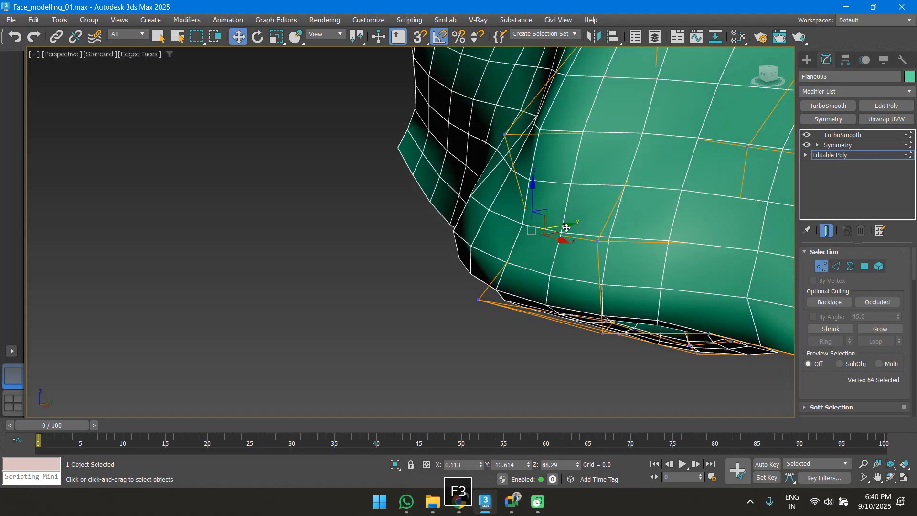
mouse_move(561, 225)
middle_mouse_down("alt")
mouse_move(537, 258)
mouse_move(568, 242)
middle_mouse_up("alt")
left_click(585, 220)
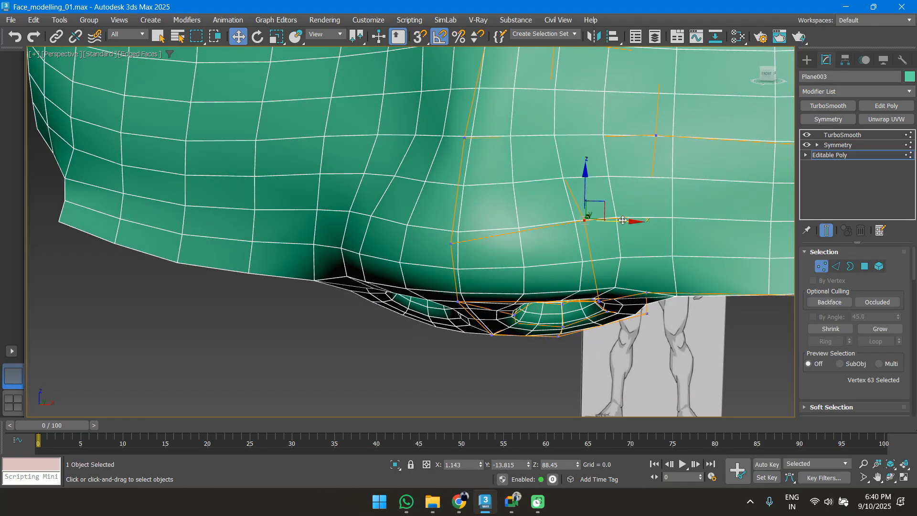
left_click_drag(617, 220, 641, 239)
scroll(542, 220, "down", 3)
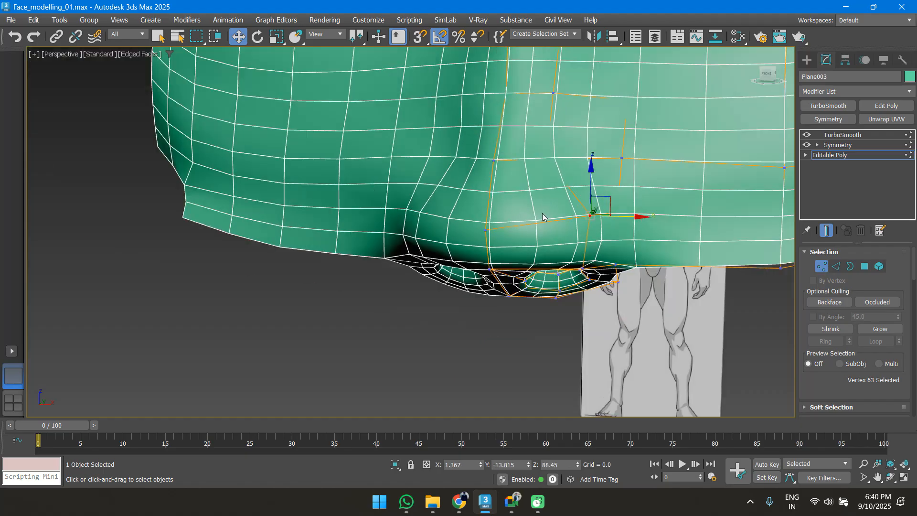
Shift the nose-side vertex above the tip outward along X and refine the vertex position on the lower bridge
middle_click_drag(568, 211, 557, 247)
left_click(532, 200)
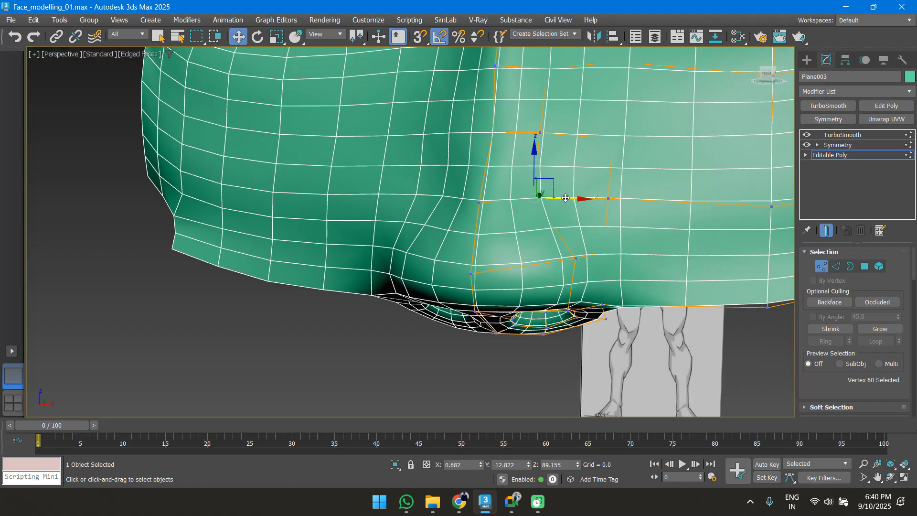
middle_click_drag(535, 220, 549, 233, "alt")
left_click_drag(473, 191, 473, 194)
scroll(506, 210, "down", 3)
mouse_move(532, 221)
middle_mouse_down("alt")
mouse_move(479, 210)
mouse_move(536, 211)
middle_mouse_up("alt")
Adjust the centre-line vertices of the upper nose bridge along Y to even out the nose profile
left_click_drag(558, 176, 527, 176)
mouse_move(527, 176)
middle_mouse_down("alt")
mouse_move(511, 175)
mouse_move(535, 175)
middle_mouse_up("alt")
left_click(525, 177)
left_click_drag(543, 177, 554, 178)
middle_click_drag(552, 216, 609, 252, "alt")
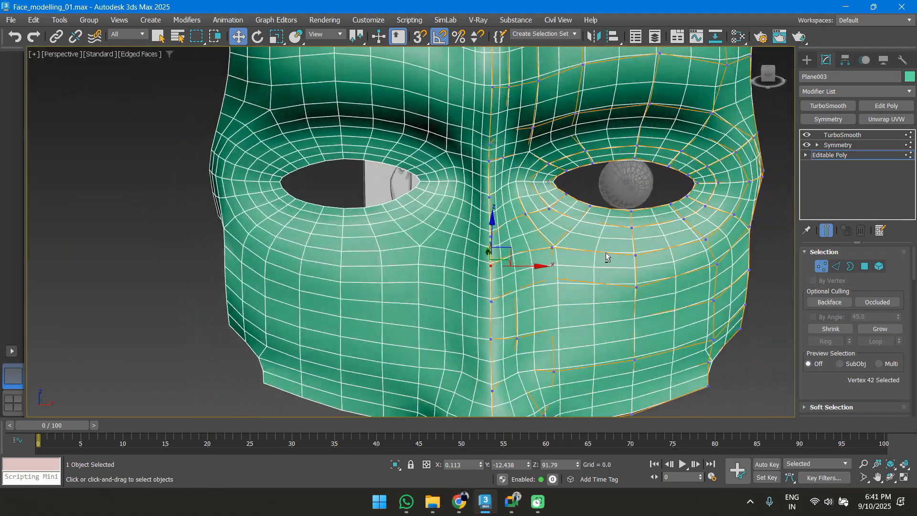
left_click(492, 196, "ctrl")
middle_click_drag(492, 196, 543, 196, "alt")
left_click_drag(542, 196, 542, 194)
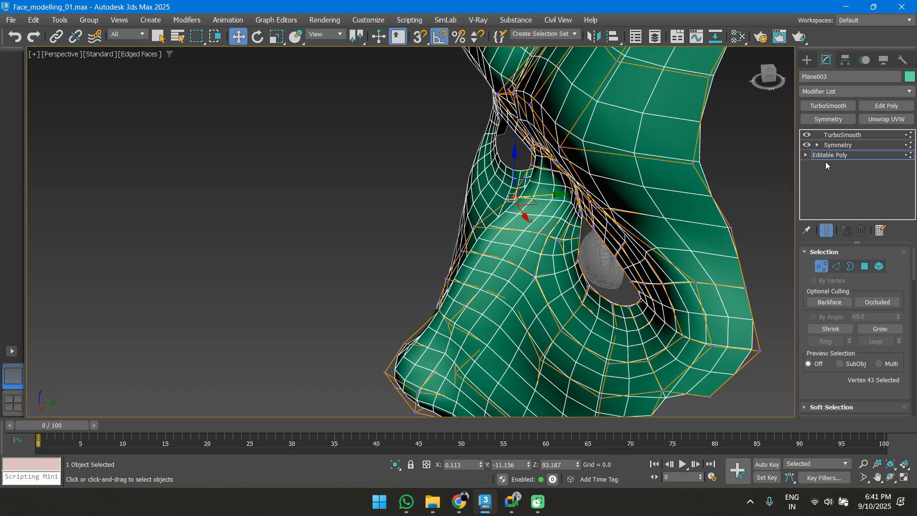
Enable Isoline Display on the TurboSmooth modifier and inspect the smoothed face around the eyes
left_click(836, 135)
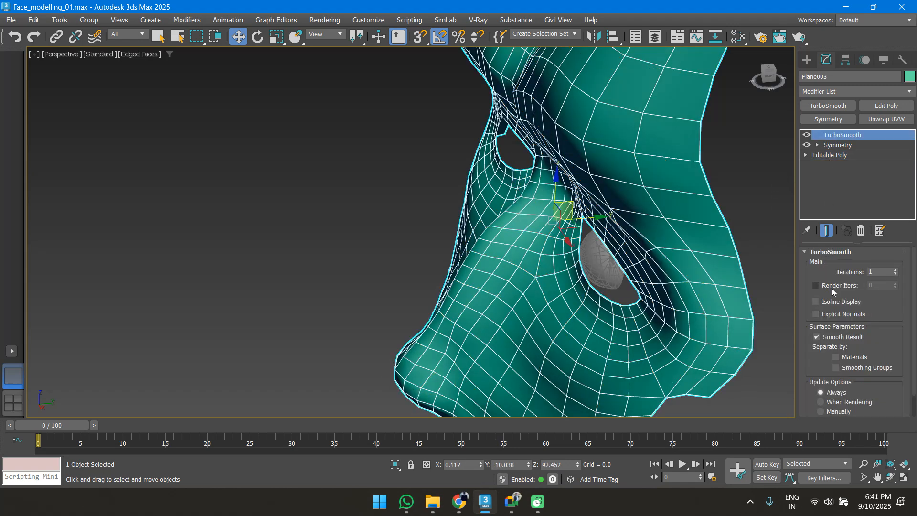
left_click(848, 306)
middle_click_drag(379, 199, 508, 241, "alt")
scroll(439, 125, "up", 3)
middle_click_drag(439, 124, 442, 186, "alt")
scroll(441, 186, "up", 1)
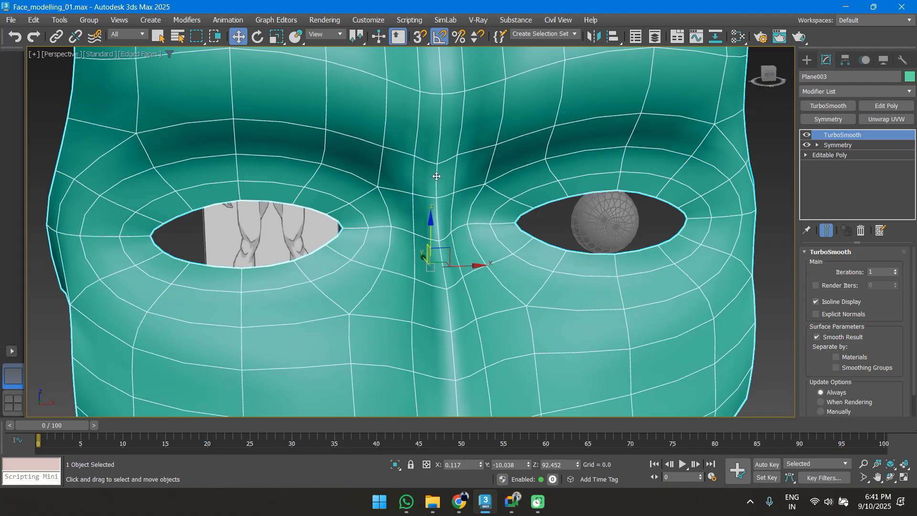
Return to the Editable Poly level with the end result hidden and show the half face see-through in the Front view
left_click(854, 156)
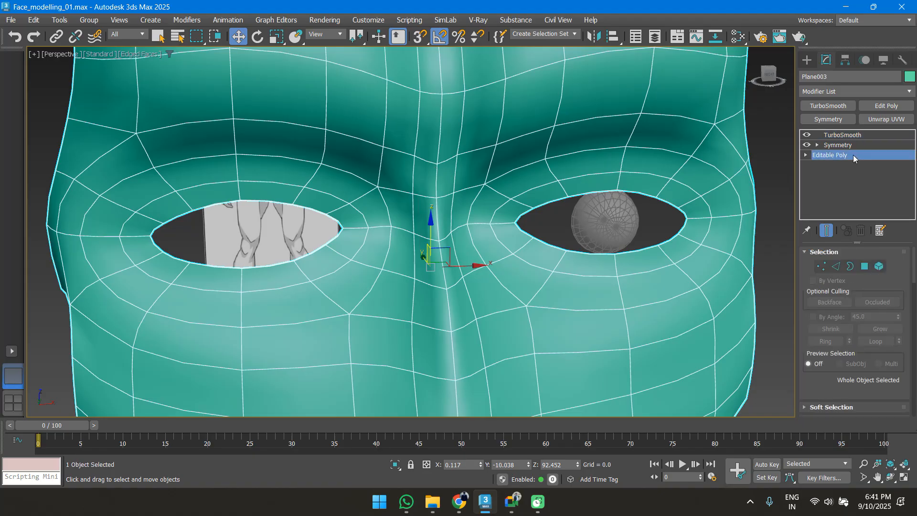
left_click(826, 230)
middle_click_drag(480, 262, 470, 141, "alt")
scroll(471, 140, "down", 4)
key("f")
key("alt+x")
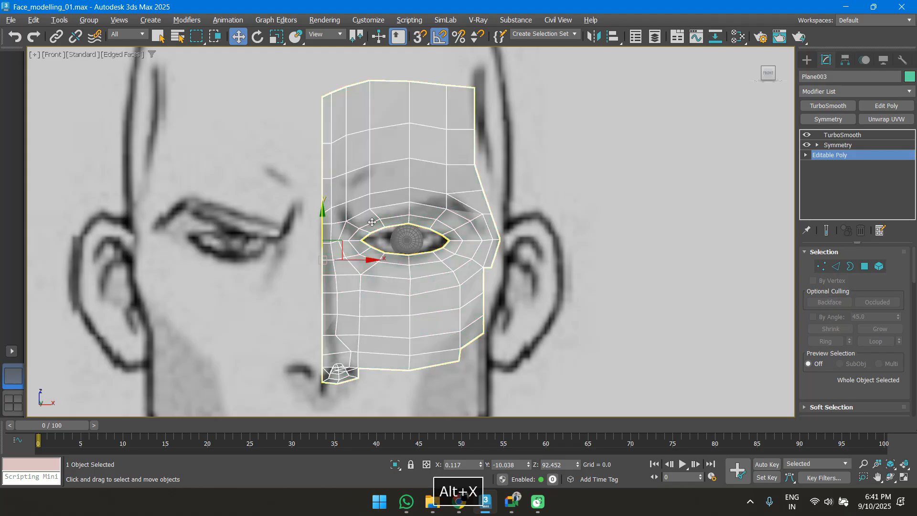
Raise the centre-line vertex between the brows slightly in the Front view
scroll(331, 236, "up", 5)
key("1")
left_click(316, 191)
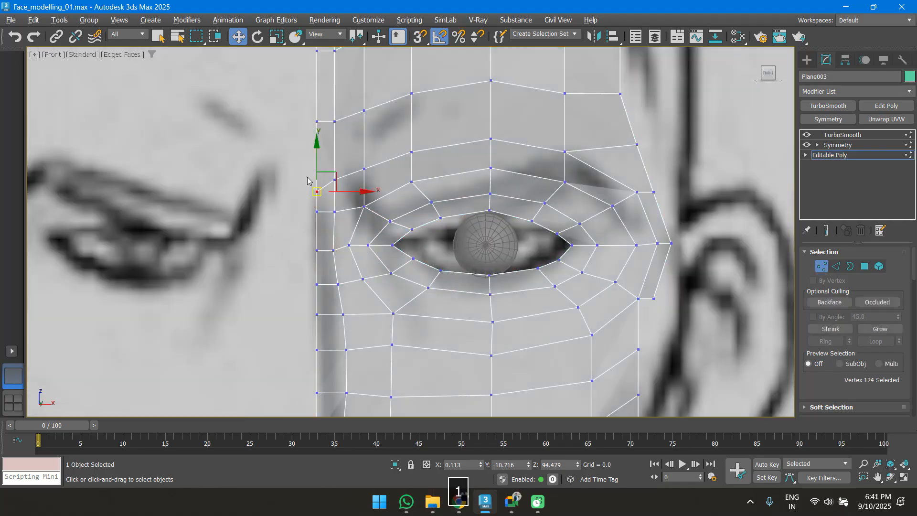
scroll(326, 188, "up", 2)
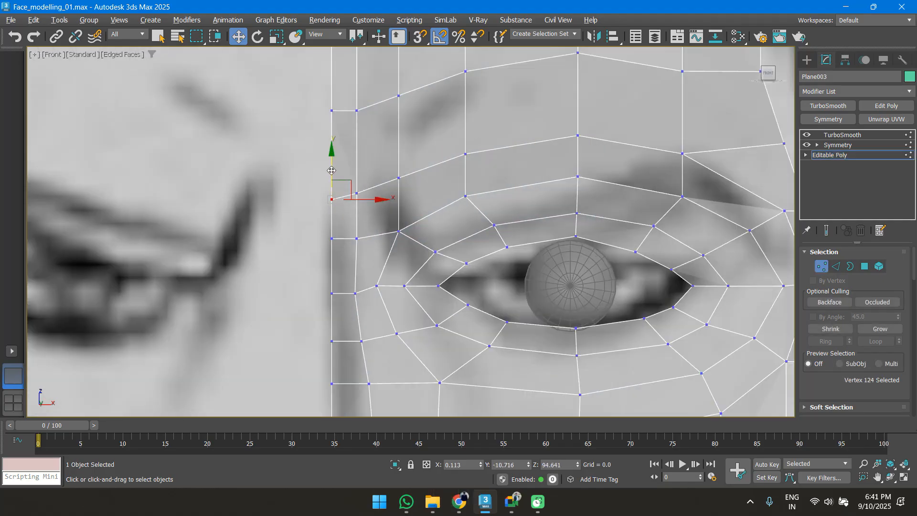
Connect the ring of edges running beside the centre line with 1 segment to add a new vertical edge loop
key("2")
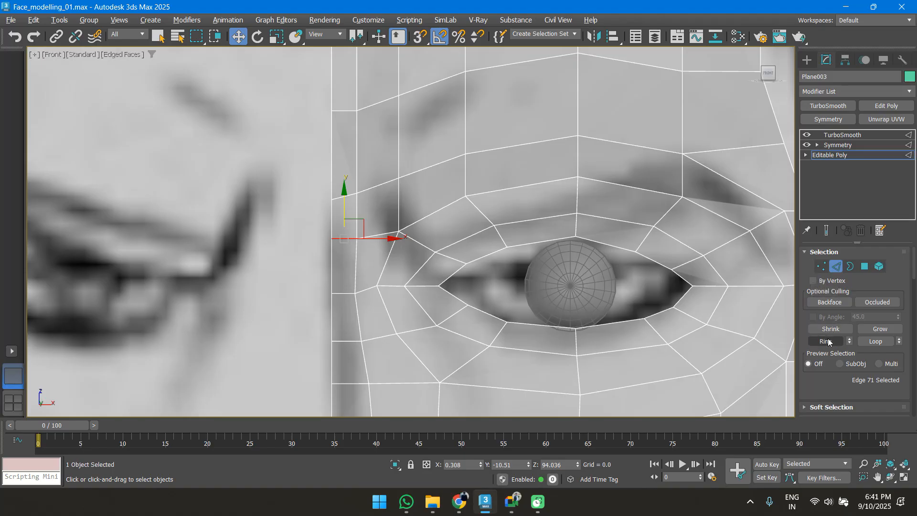
left_click(826, 341)
scroll(463, 256, "down", 5)
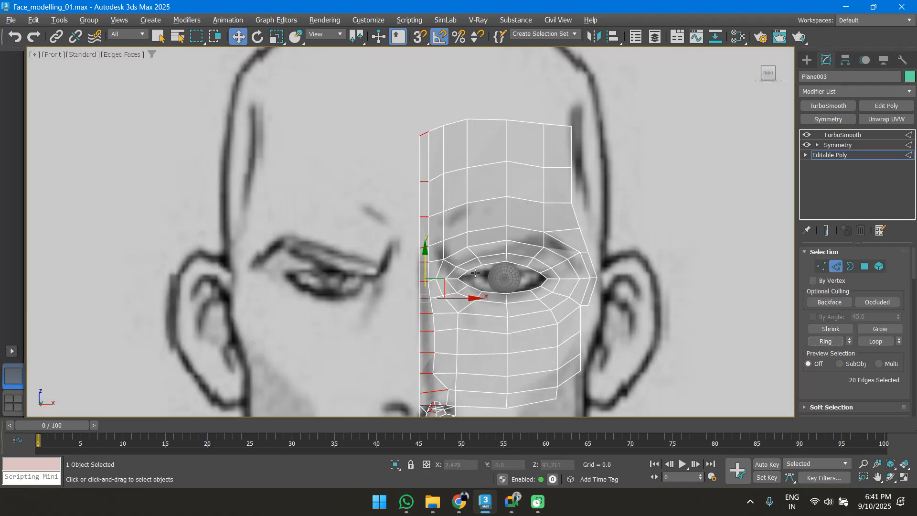
middle_click_drag(463, 252, 440, 261, "alt")
key("f")
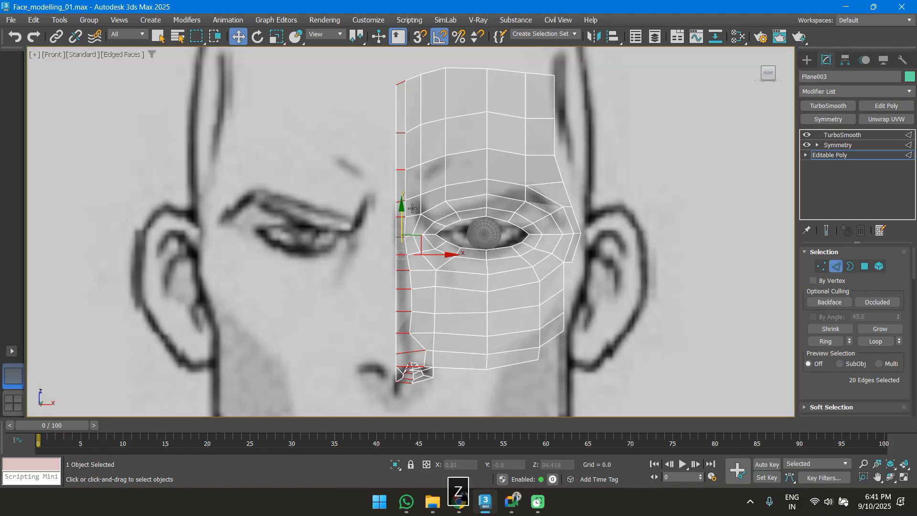
right_click(409, 205)
left_click(305, 248)
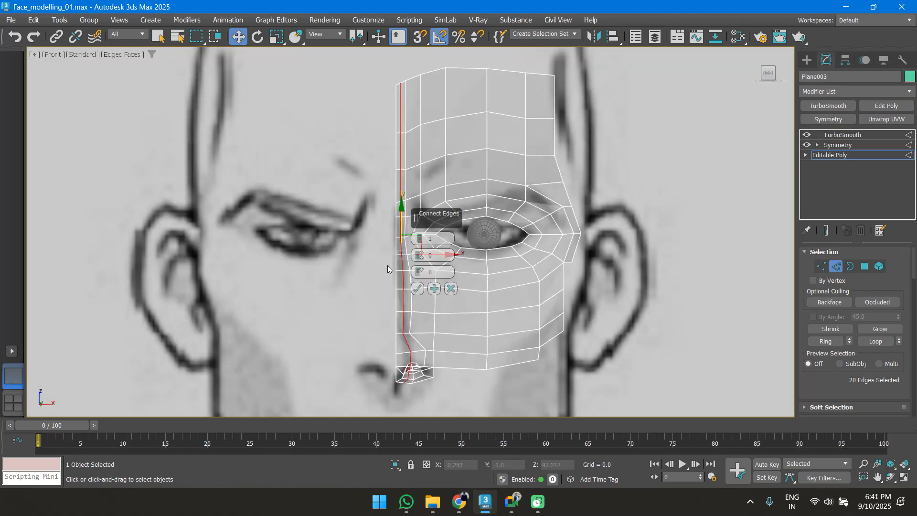
left_click(416, 288)
scroll(391, 235, "up", 3)
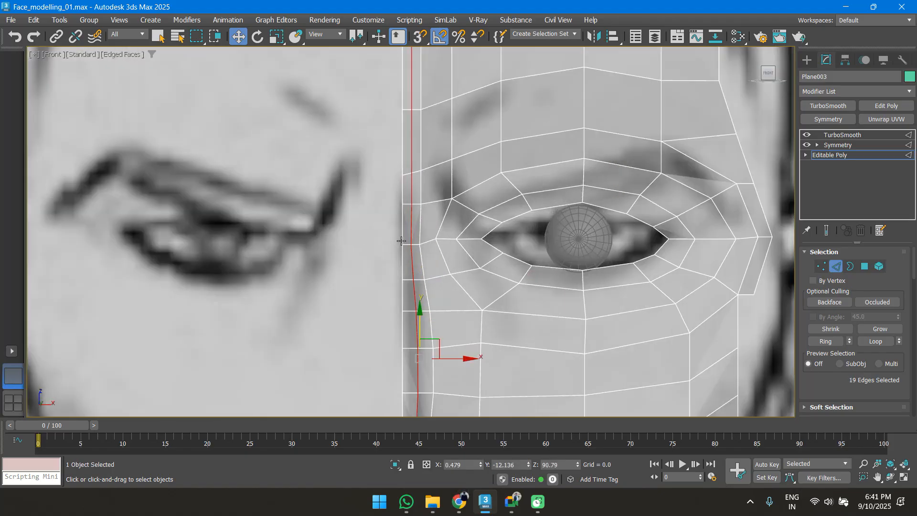
scroll(401, 240, "down", 2)
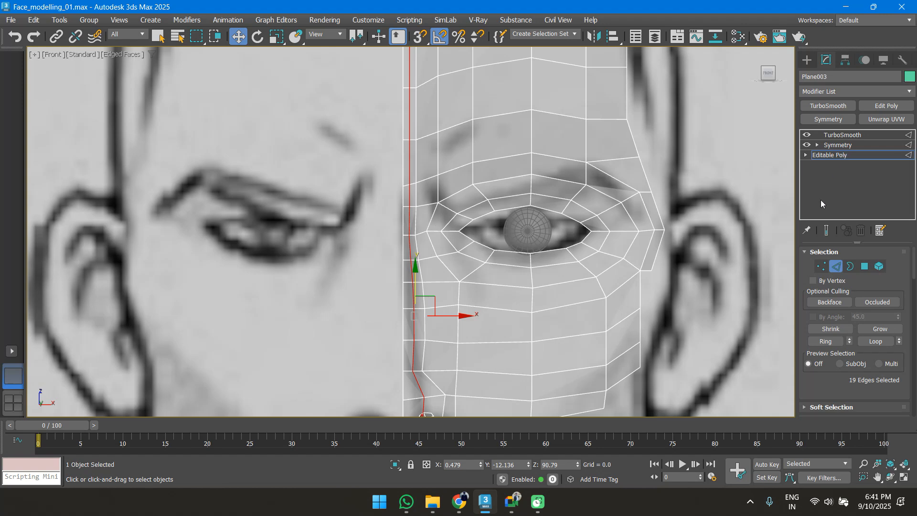
Display the smoothed end result again and examine the nose with its added edge loop
left_click(827, 231)
middle_click_drag(414, 192, 405, 218, "alt")
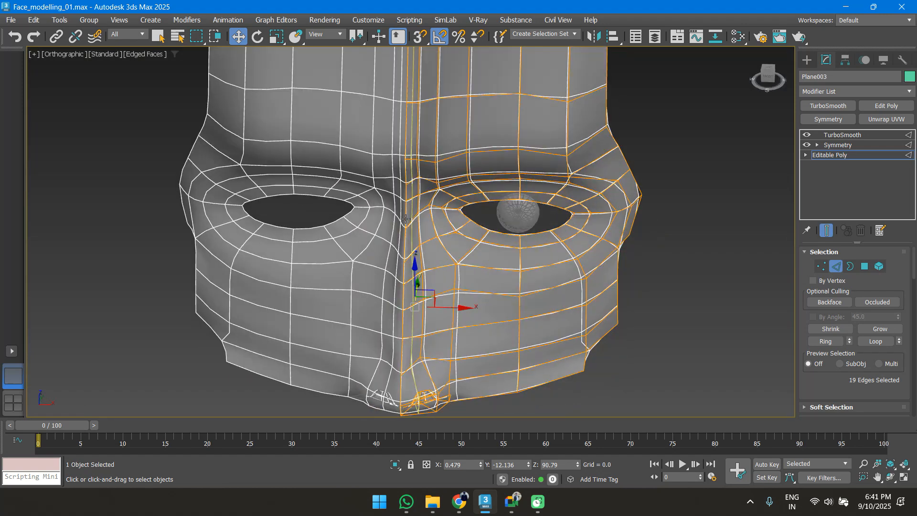
middle_click_drag(506, 205, 443, 231, "alt")
scroll(411, 285, "up", 4)
middle_click_drag(413, 286, 424, 217)
scroll(424, 216, "down", 2)
Move the vertices on the side of the lower nose bridge outward along X at vertex level
key("1")
left_click(401, 285)
middle_click_drag(403, 287, 375, 284, "alt")
scroll(430, 276, "up", 4)
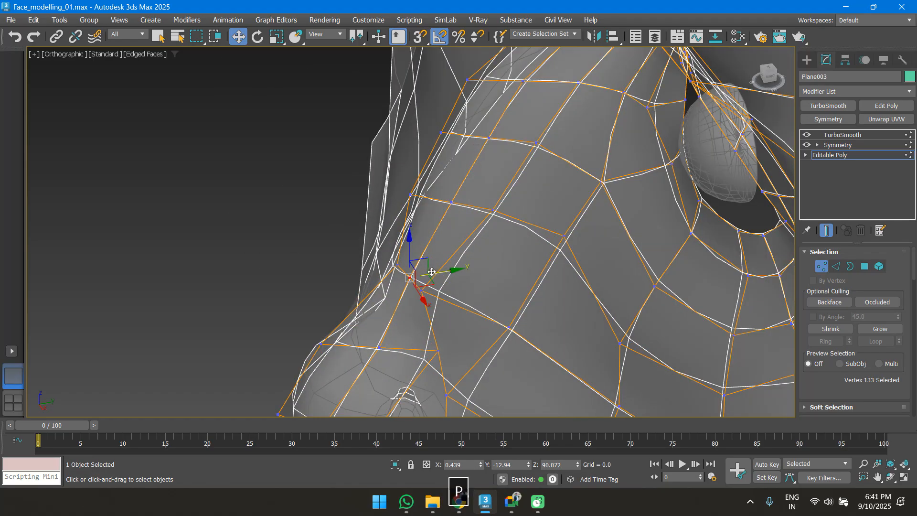
key("p")
scroll(432, 296, "up", 10)
left_click(418, 326)
middle_click_drag(418, 326, 479, 335, "alt")
left_click_drag(452, 331, 471, 332)
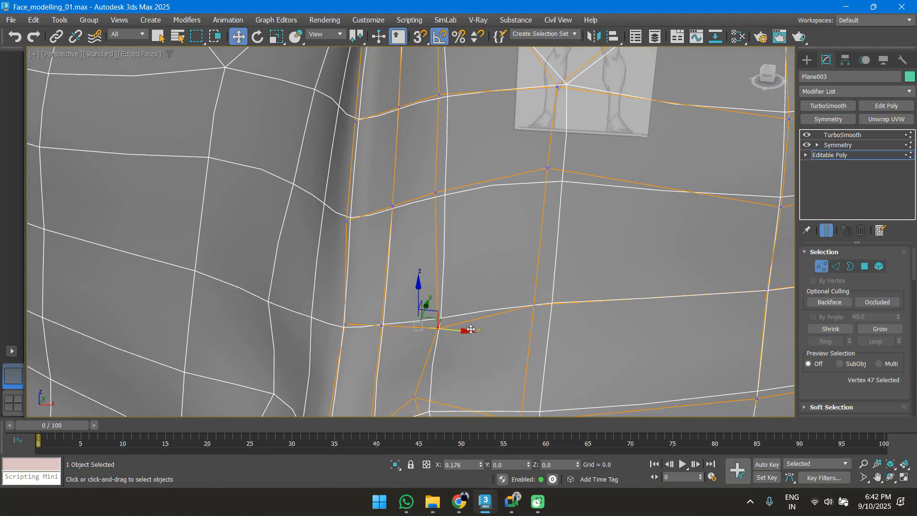
middle_click_drag(457, 337, 436, 234)
left_click_drag(434, 309, 460, 309)
Pull the lower nose-bridge vertices, including one on the new edge loop, forward along Y to round the bridge
middle_click_drag(459, 308, 367, 221, "alt")
left_click(337, 294)
left_click_drag(375, 284, 354, 288)
left_click(369, 200)
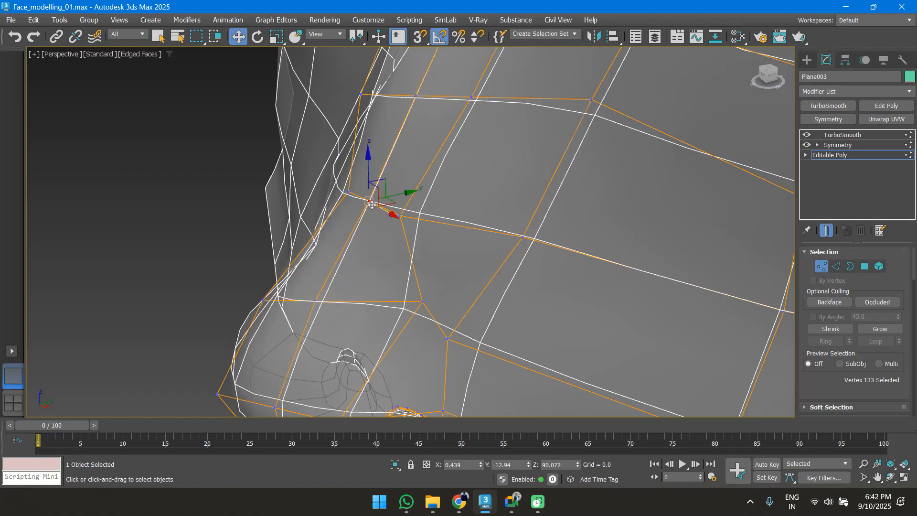
middle_click_drag(378, 203, 324, 330, "alt")
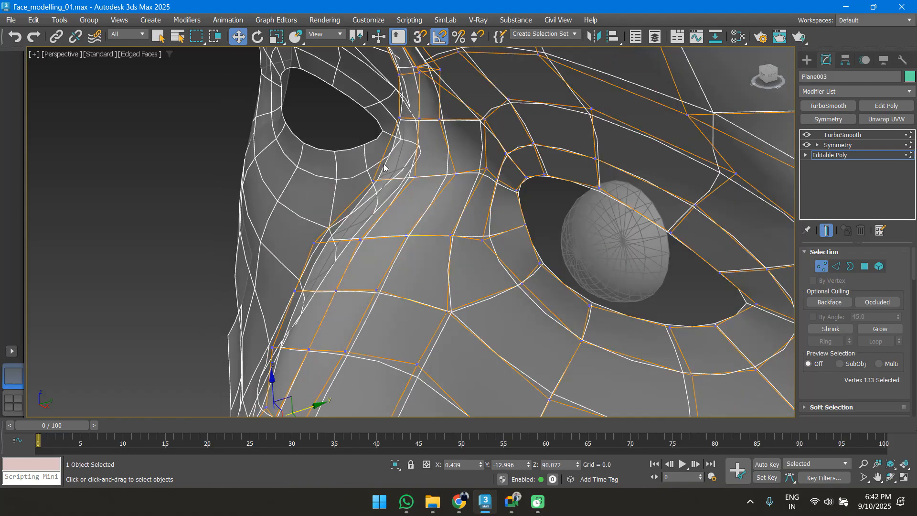
Move the upper nose-bridge vertex near the inner eye corner outward along X
scroll(383, 168, "up", 2)
left_click(419, 181)
middle_click_drag(382, 225, 339, 253, "alt")
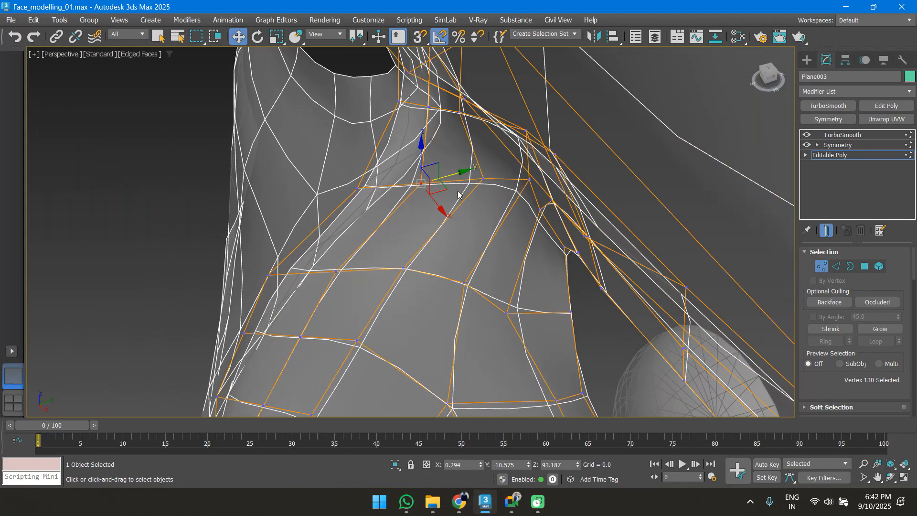
mouse_move(452, 176)
middle_mouse_down("alt")
mouse_move(426, 216)
mouse_move(453, 185)
middle_mouse_up("alt")
left_click(445, 164)
left_click_drag(466, 171, 482, 171)
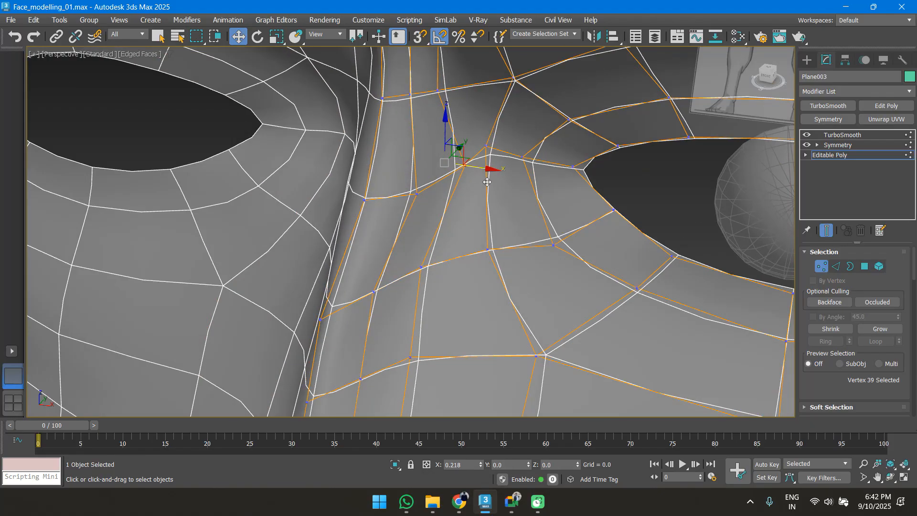
Shift the vertices below it on the side of the nose bridge outward along X
left_click(421, 266)
left_click_drag(446, 272, 479, 287)
middle_click_drag(416, 290, 419, 261)
left_click(421, 260)
left_click_drag(455, 266, 471, 269)
scroll(413, 256, "down", 3)
middle_click_drag(414, 256, 417, 226, "alt")
scroll(415, 225, "down", 8)
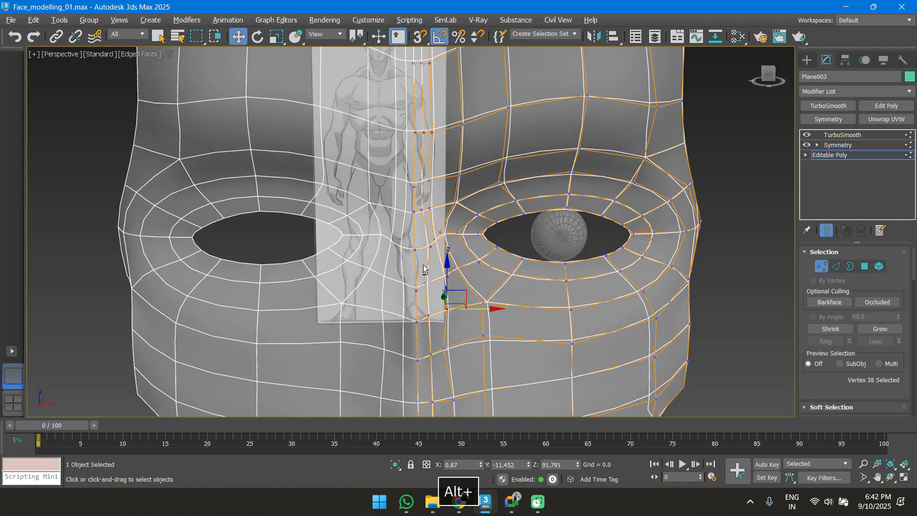
Pull the lower forehead vertices just beside the centre line forward along Y
key("p")
scroll(412, 241, "up", 10)
middle_click_drag(447, 258, 451, 211, "alt")
left_click(491, 138)
middle_click_drag(492, 138, 413, 203, "alt")
mouse_move(524, 131)
left_mouse_down()
mouse_move(474, 143)
mouse_move(524, 131)
left_mouse_up()
middle_click_drag(501, 160, 573, 177, "alt")
left_click(468, 131)
middle_click_drag(471, 153, 566, 161, "alt")
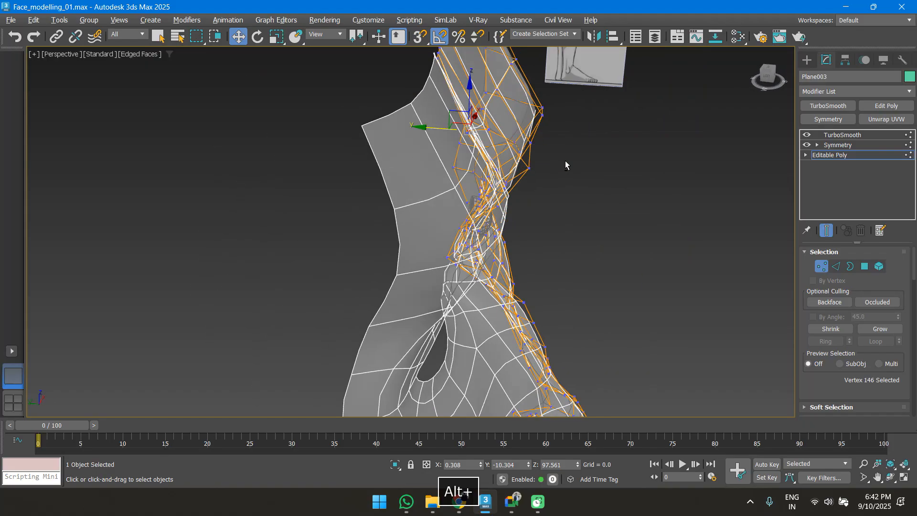
left_click_drag(436, 138, 453, 138)
Pull the centre-line vertex of the same forehead row forward along Y
middle_click_drag(514, 167, 426, 192, "alt")
left_click(486, 124)
middle_click_drag(473, 165, 415, 188, "alt")
left_click_drag(525, 120, 511, 123)
middle_click_drag(467, 164, 506, 159, "alt")
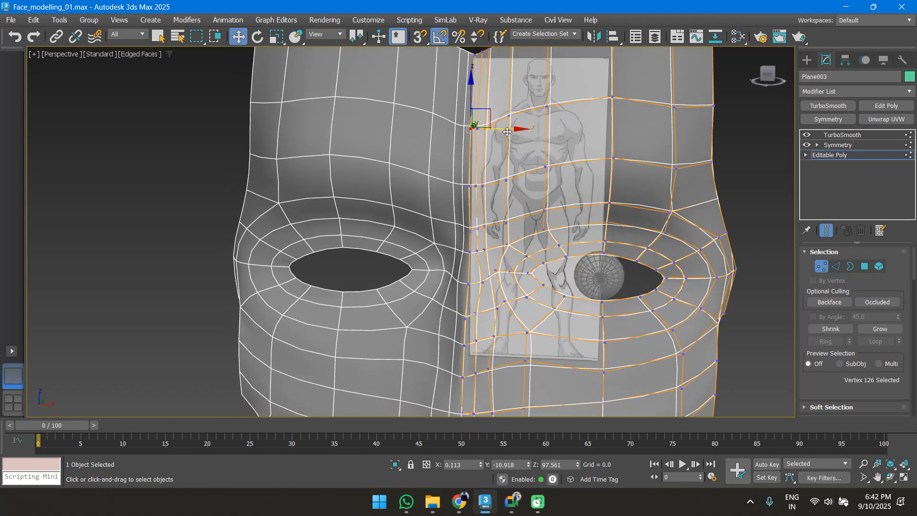
middle_click_drag(483, 192, 458, 194, "alt")
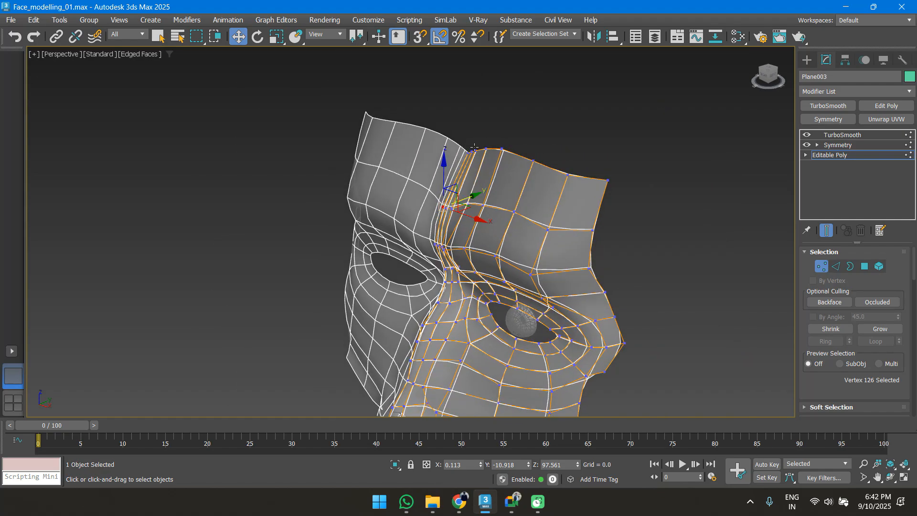
Line up the vertices near the centre of the forehead's top edge in the Front view, undoing unwanted moves
key("f")
key("z")
scroll(416, 153, "up", 4)
left_click_drag(379, 134, 411, 115)
key("ctrl+z")
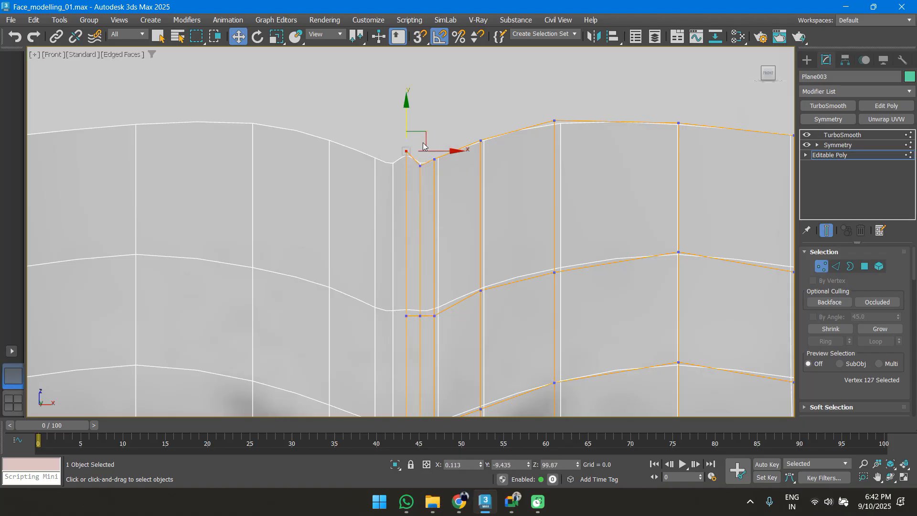
scroll(410, 140, "up", 5)
left_click_drag(452, 236, 440, 154)
left_click_drag(510, 233, 489, 139)
left_click(471, 176)
key("ctrl+z")
left_click_drag(405, 189, 405, 189)
left_click_drag(400, 142, 400, 148)
Adjust the top-edge forehead vertex farther from the centre so that the edge forms an even curve
scroll(412, 179, "down", 5)
scroll(463, 149, "up", 5)
left_click_drag(458, 139, 478, 144)
scroll(494, 196, "down", 5)
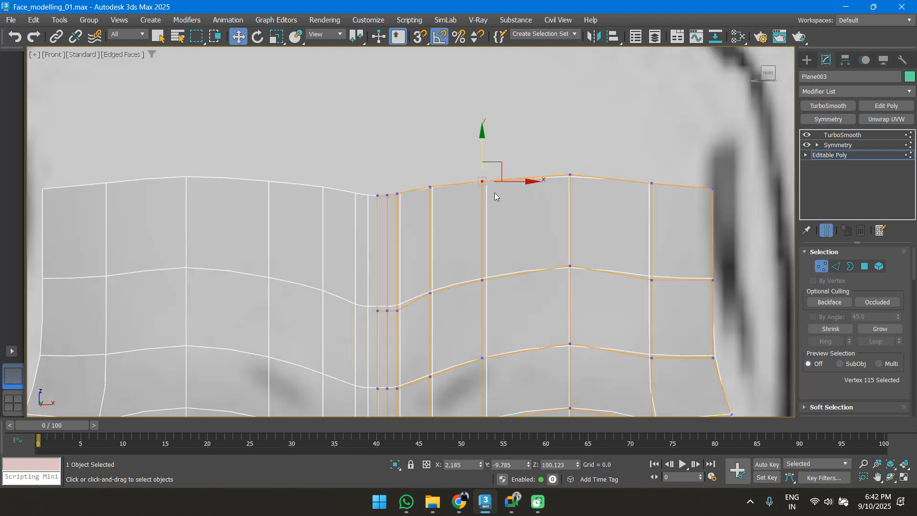
Leave vertex level and deselect the mesh to view the whole face over the front reference
scroll(413, 278, "up", 4)
scroll(413, 277, "down", 2)
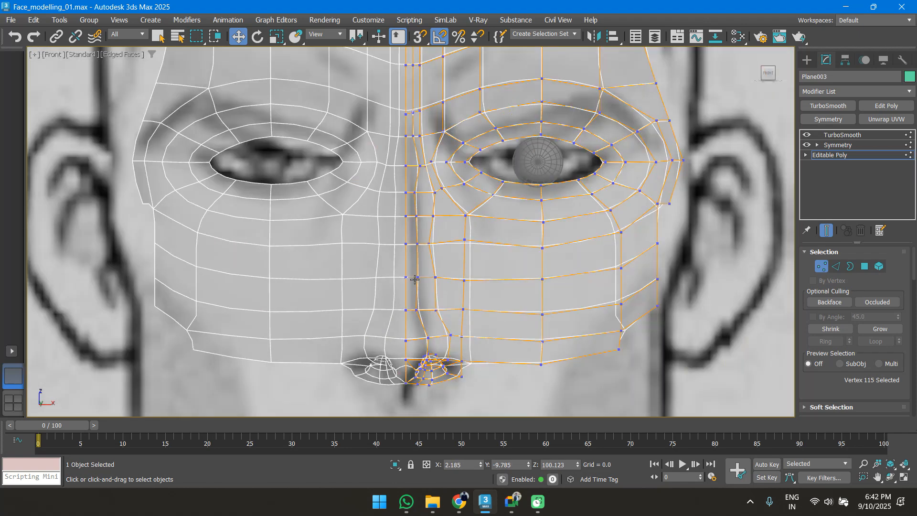
scroll(382, 225, "down", 3)
key("1")
scroll(407, 228, "down", 2)
scroll(410, 241, "up", 2)
left_click(561, 259)
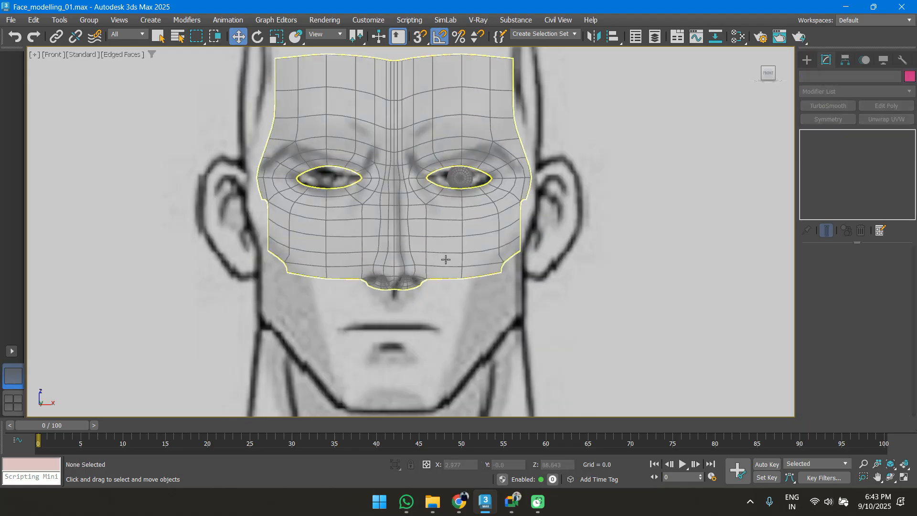
Select the vertex on the side of the nose above the nostril in the base mesh and move it forward in the Left view
left_click(409, 228)
middle_click_drag(409, 228, 505, 325, "alt")
scroll(381, 198, "up", 4)
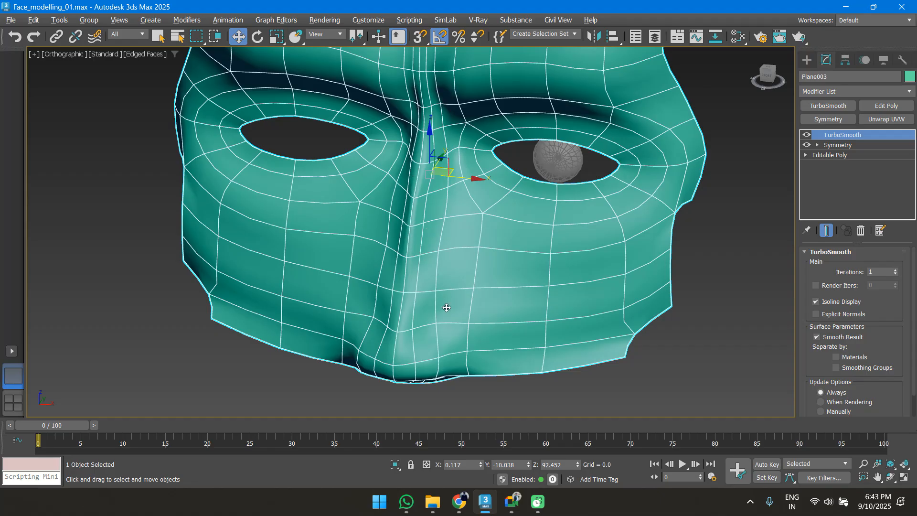
scroll(448, 286, "up", 5)
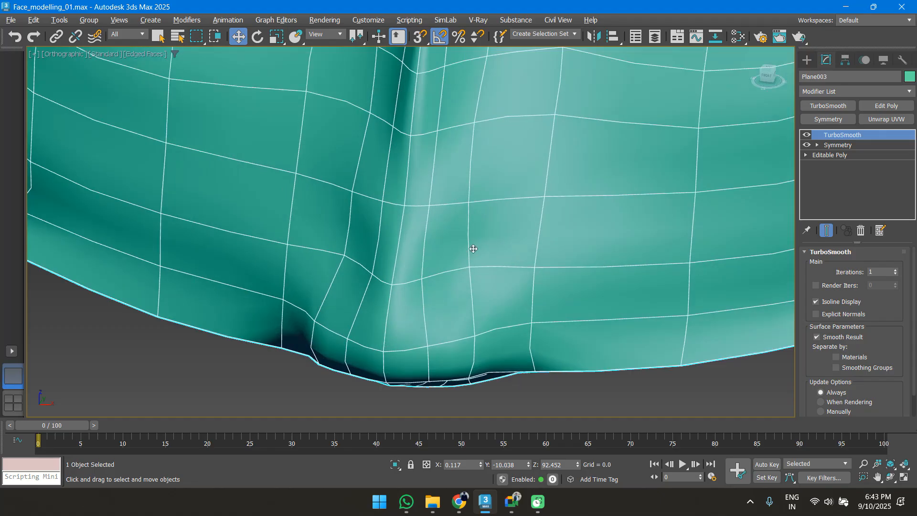
left_click(829, 155)
key("1")
left_click(415, 279)
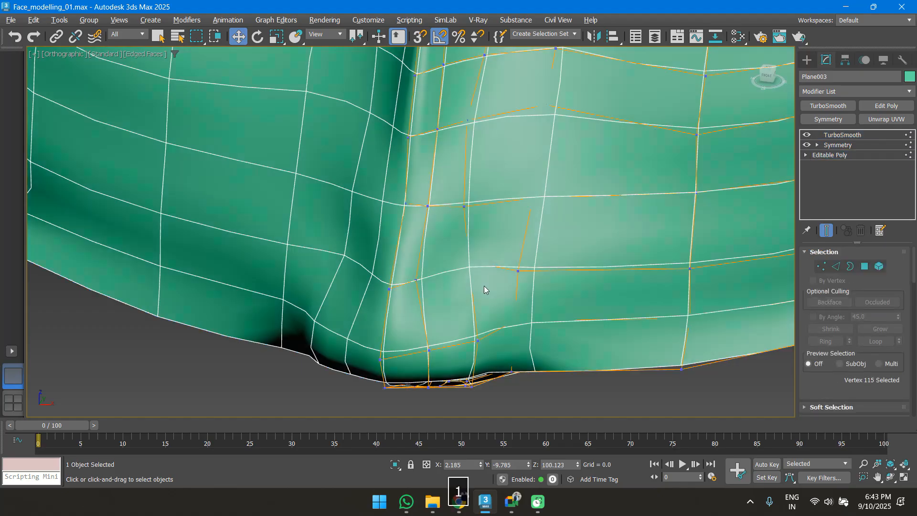
left_click(494, 277)
middle_click_drag(494, 277, 493, 311, "alt")
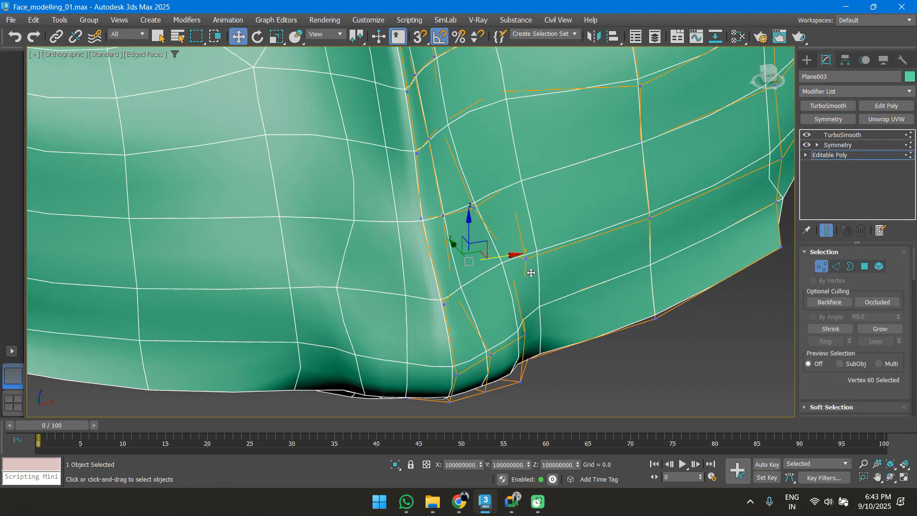
key("l")
key("alt+x")
scroll(477, 255, "down", 7)
scroll(528, 353, "up", 9)
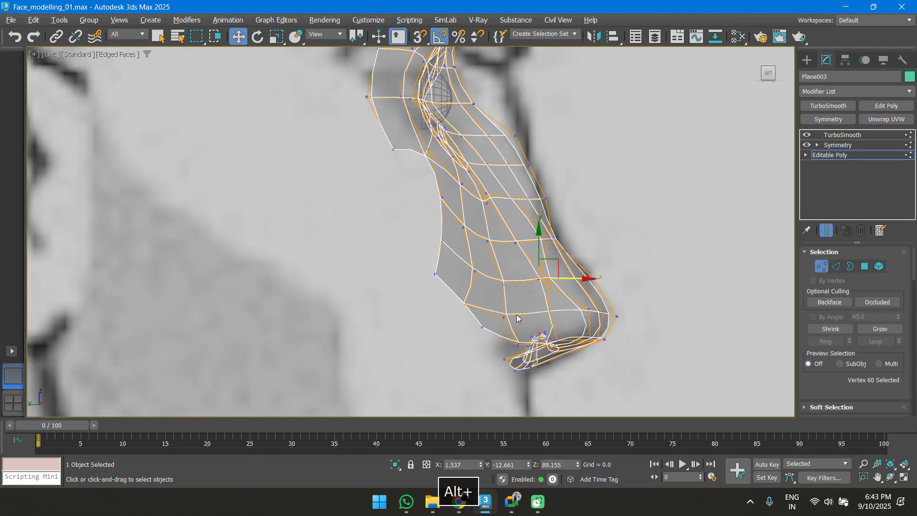
middle_click_drag(560, 272, 452, 292)
left_click_drag(517, 200, 617, 199)
Examine the vertices around the nose tip and nostril from several angles in the Perspective view
scroll(518, 220, "down", 6)
middle_click_drag(533, 234, 465, 229, "alt")
left_click(484, 209)
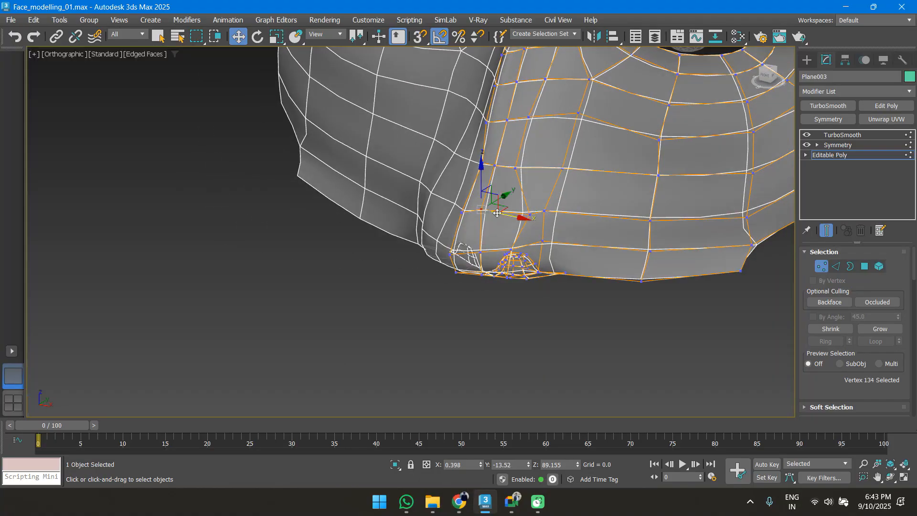
key("p")
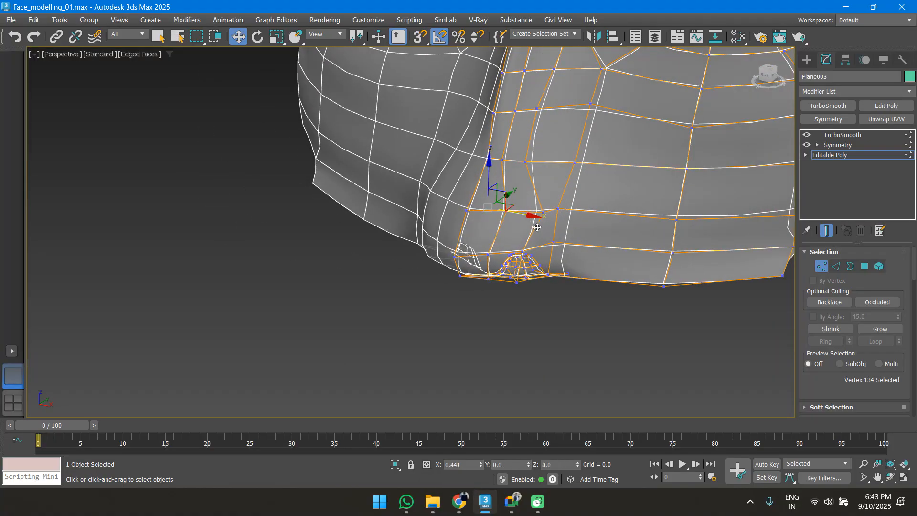
left_click(543, 213)
middle_click_drag(543, 213, 497, 265, "alt")
left_click(435, 267)
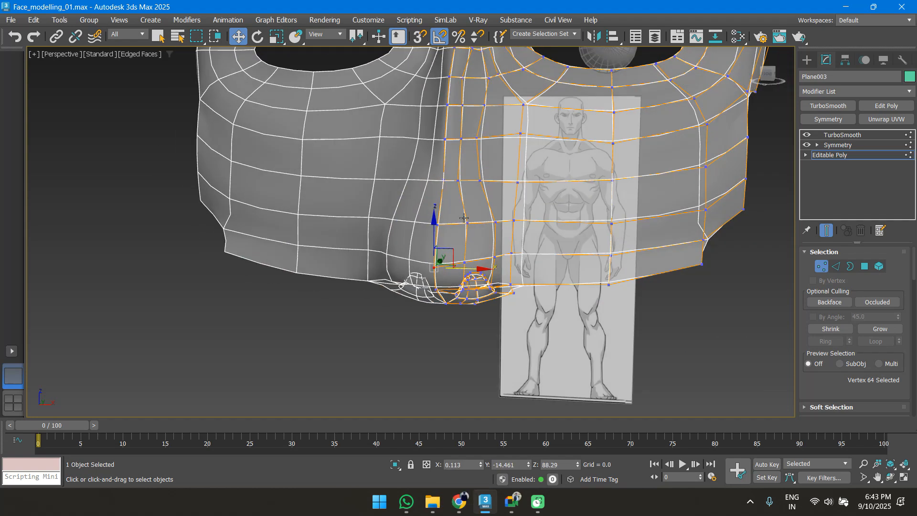
middle_click_drag(485, 223, 467, 219, "alt")
Adjust the vertices along the side of the nose bridge outward along X
left_click(467, 235)
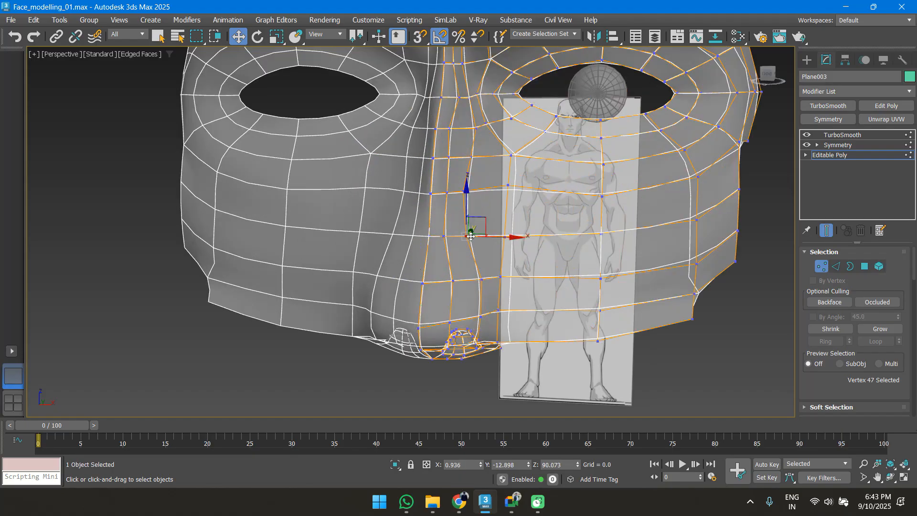
key("ctrl+z")
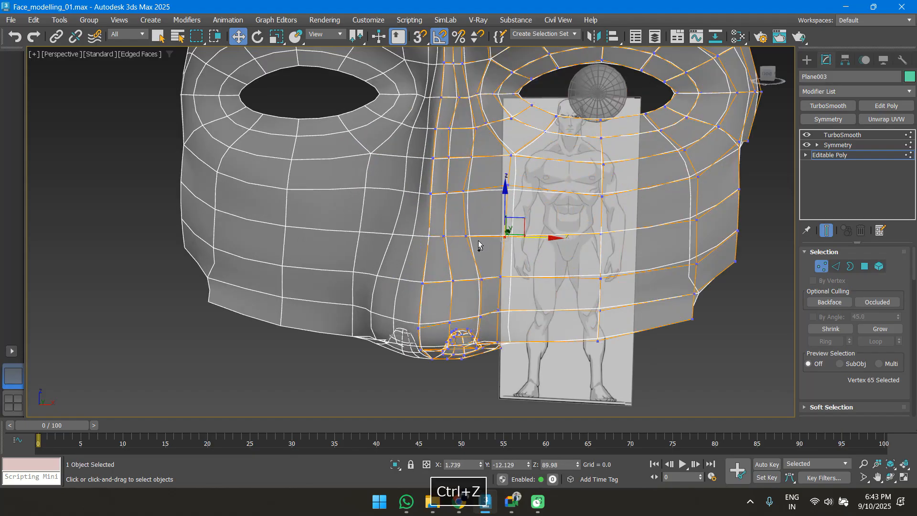
left_click_drag(499, 238, 505, 239)
left_click(464, 192)
left_click_drag(491, 192, 502, 192)
Try to raise the nose-tip vertex against the side reference in the Left view
middle_click_drag(496, 226, 482, 222, "alt")
key("l")
scroll(482, 219, "down", 5)
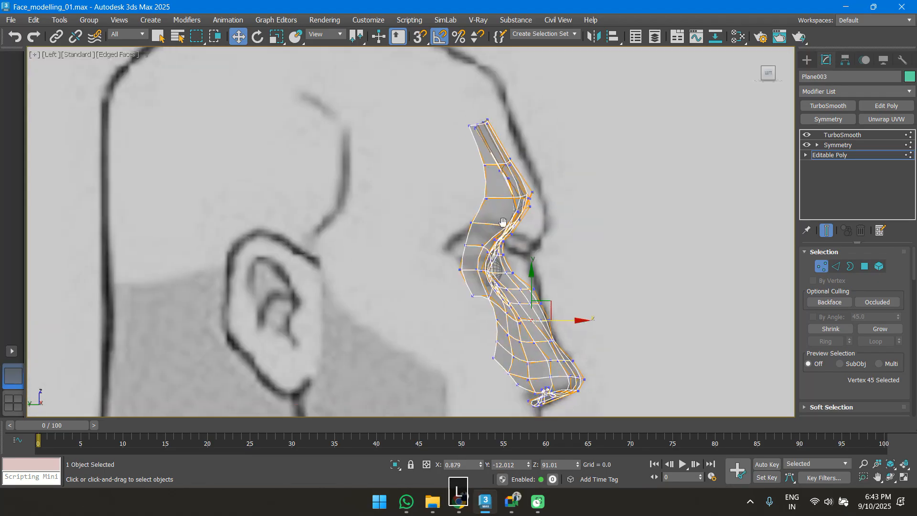
middle_click_drag(587, 350, 611, 245)
scroll(611, 245, "up", 5)
middle_click_drag(601, 336, 576, 298)
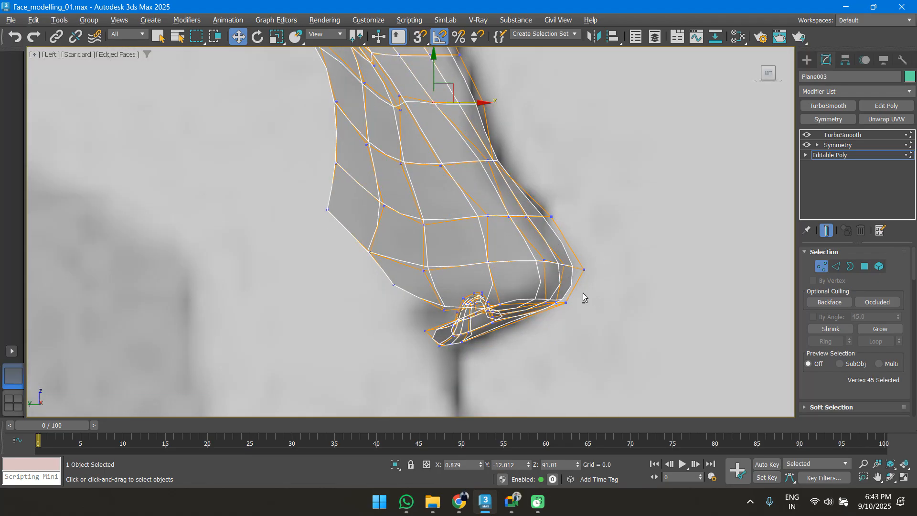
left_click(584, 270)
left_click_drag(591, 246, 589, 238)
key("ctrl+z")
middle_click_drag(579, 303, 539, 297)
scroll(539, 297, "down", 2)
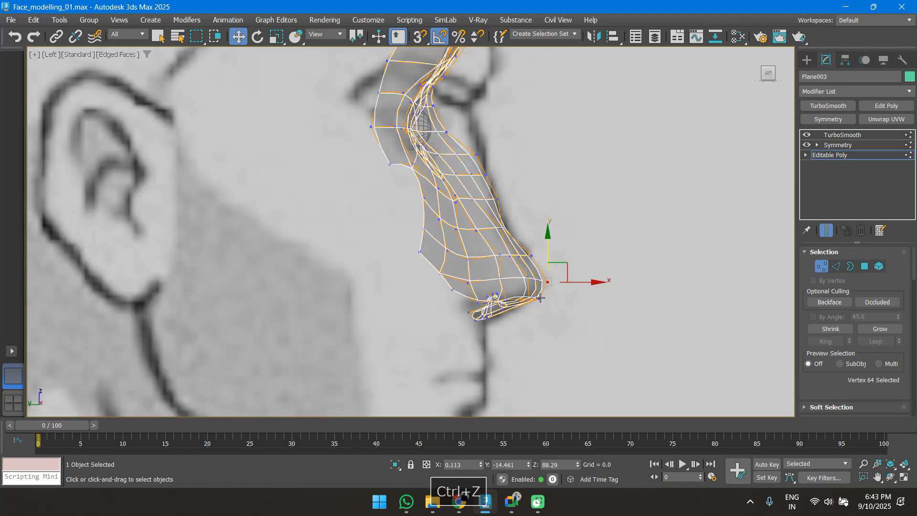
Leave vertex level and reselect the face mesh to frame it in the Front view, undoing an accidental move of the mesh
key("1")
left_click(602, 325)
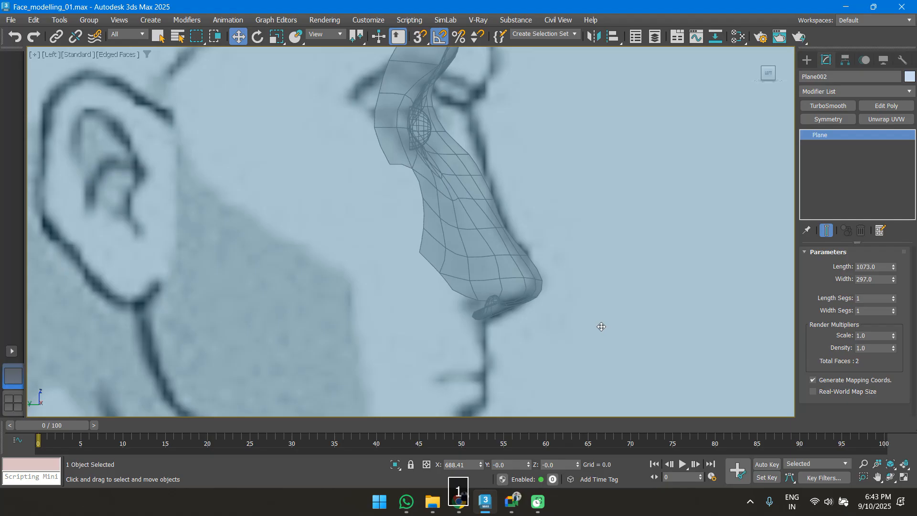
left_click(497, 275)
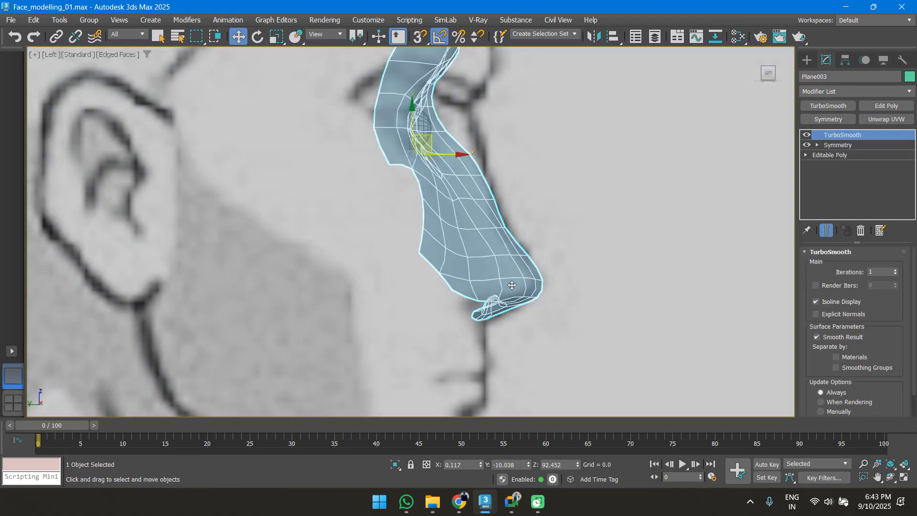
left_click_drag(512, 285, 374, 285)
key("ctrl+z")
key("f")
key("z")
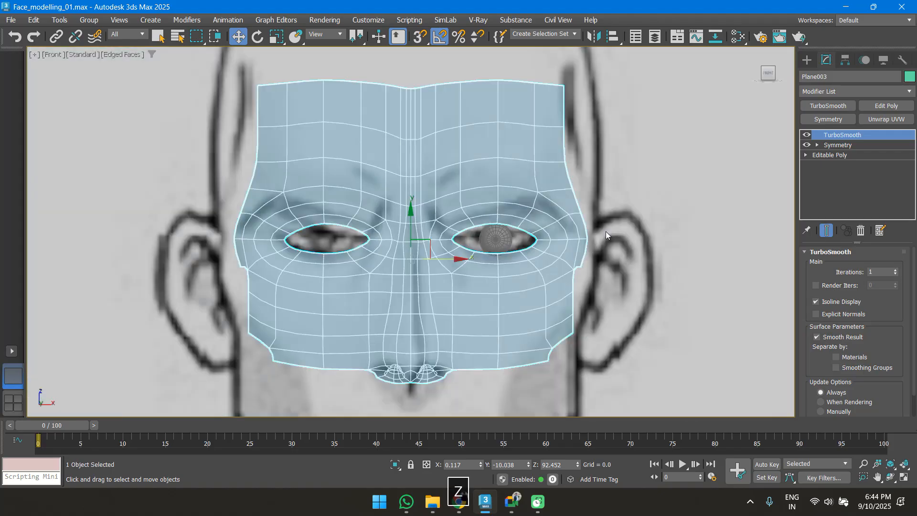
scroll(403, 175, "up", 2)
scroll(501, 194, "down", 3)
scroll(458, 227, "up", 4)
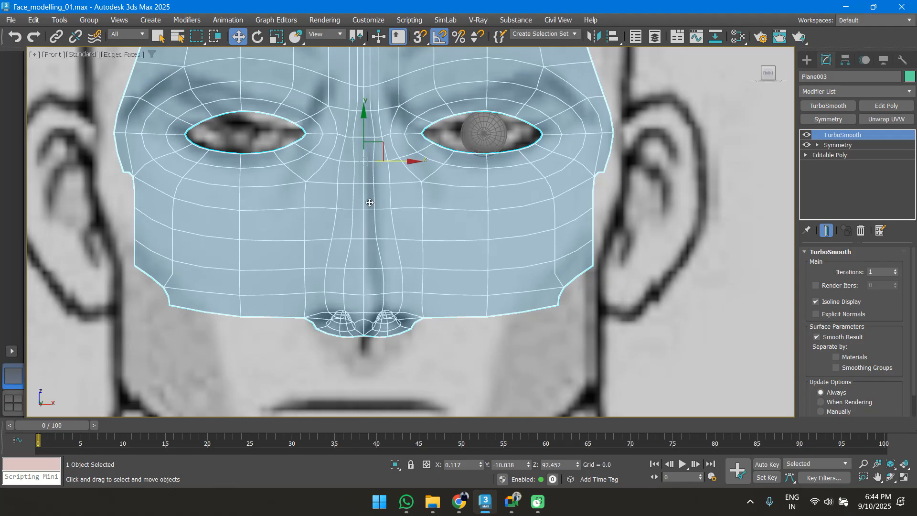
Turn off the end result and examine the unmirrored base mesh around the nostril and above the reference mouth
left_click(827, 156)
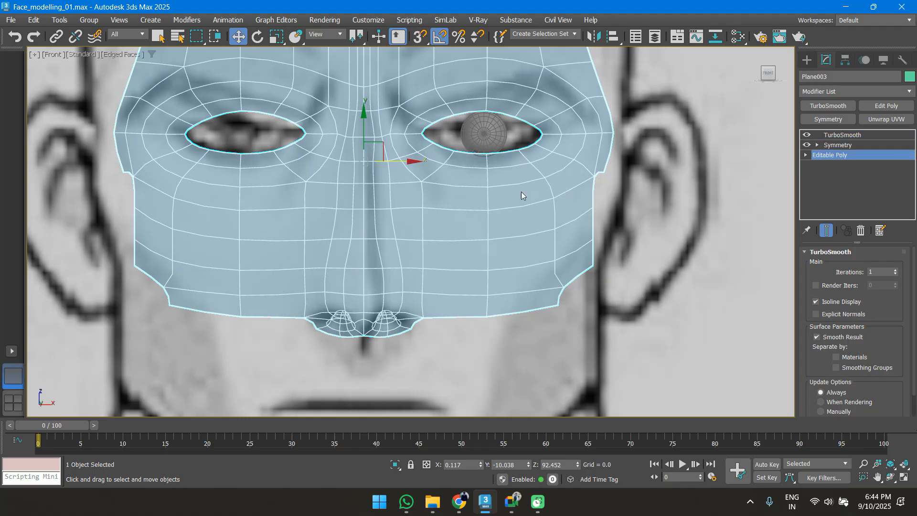
left_click(827, 230)
middle_click_drag(462, 250, 456, 148)
scroll(449, 224, "up", 5)
middle_click_drag(451, 225, 448, 207, "alt")
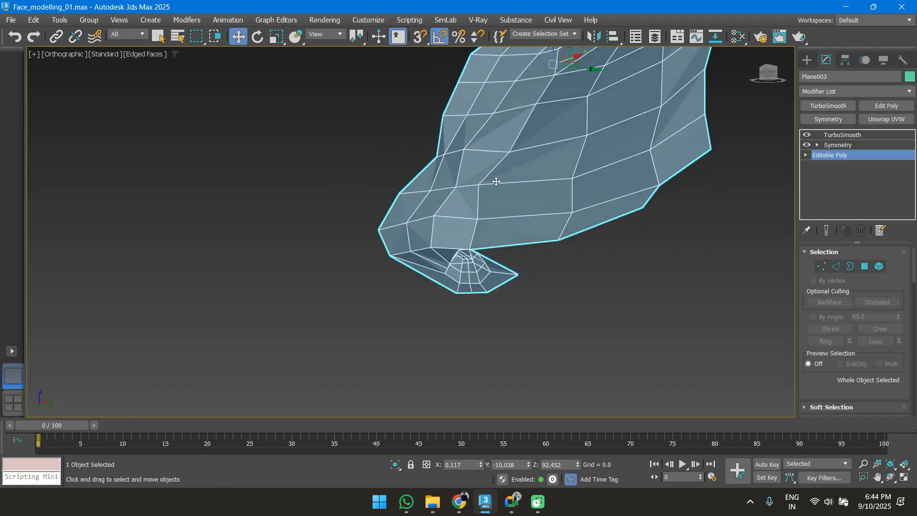
middle_click_drag(555, 253, 541, 252, "alt")
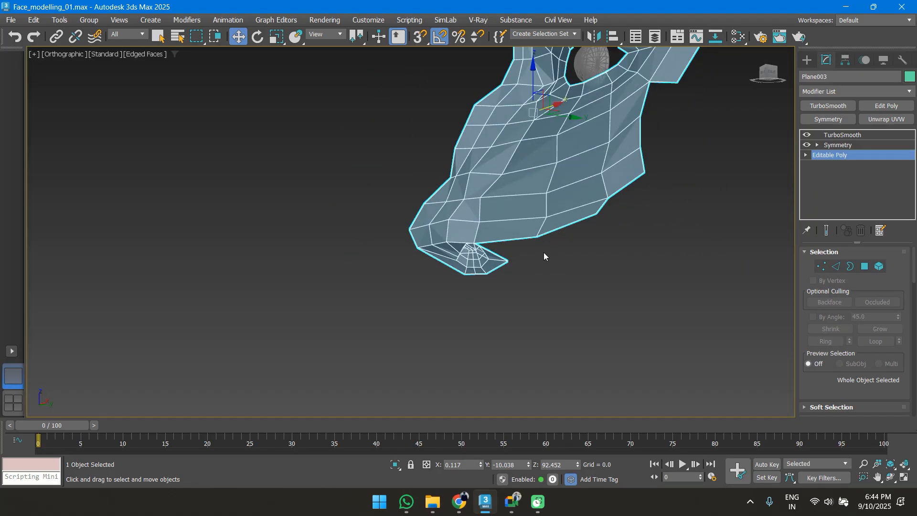
key("f")
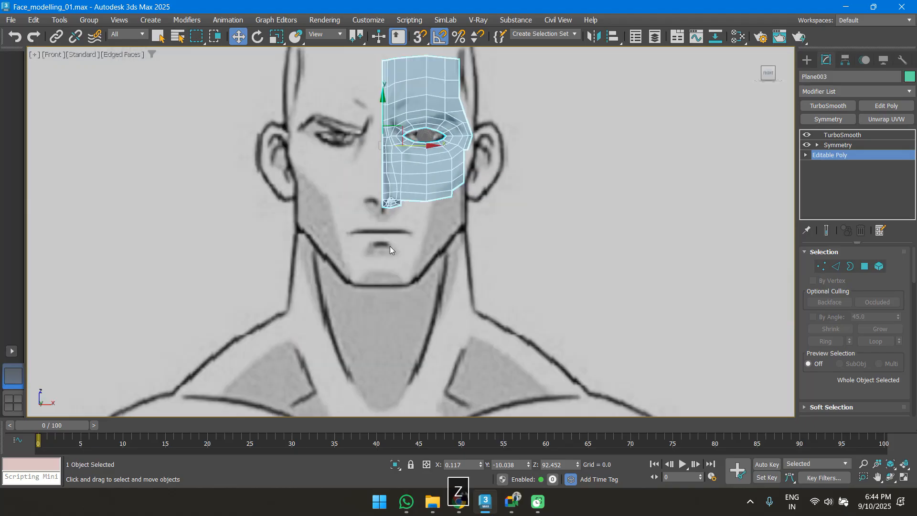
scroll(408, 210, "up", 5)
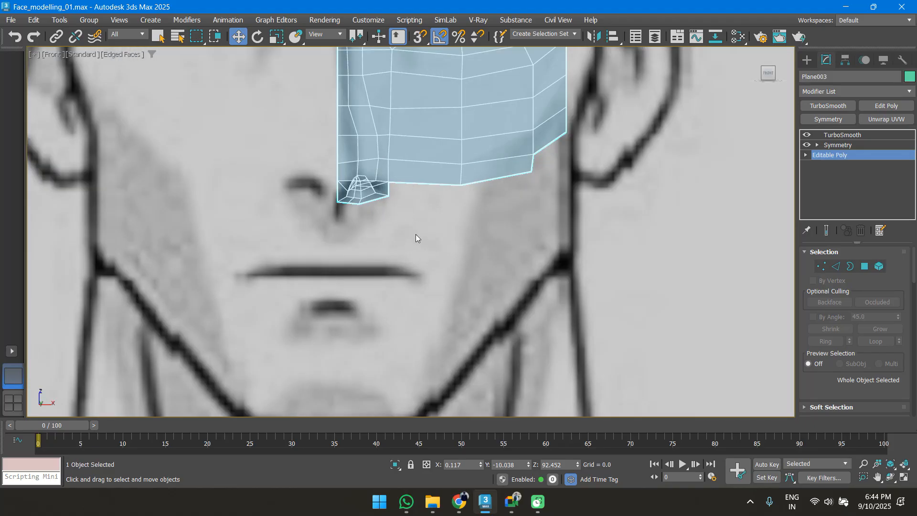
scroll(405, 230, "up", 4)
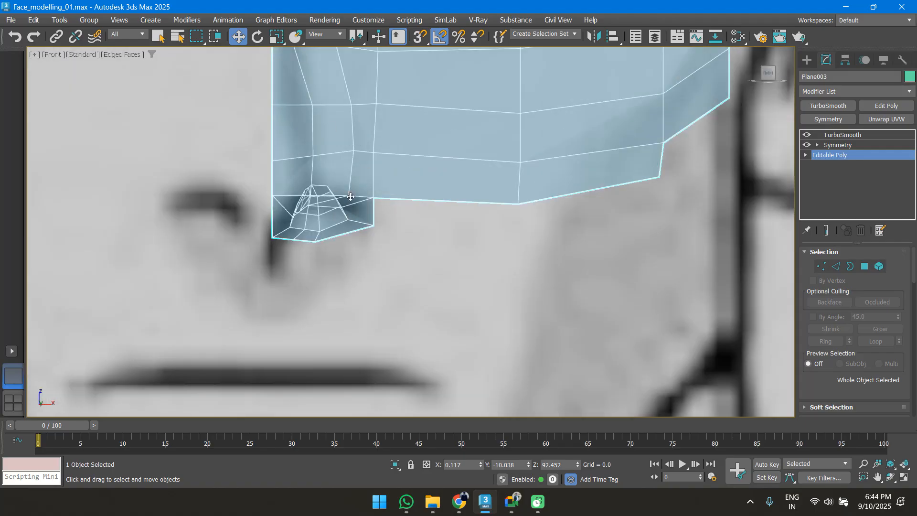
scroll(452, 204, "down", 4)
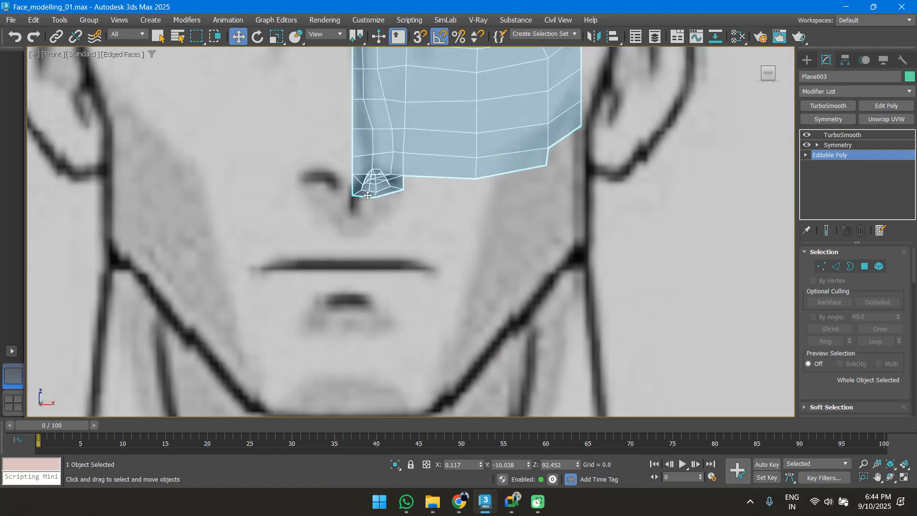
scroll(396, 246, "up", 4)
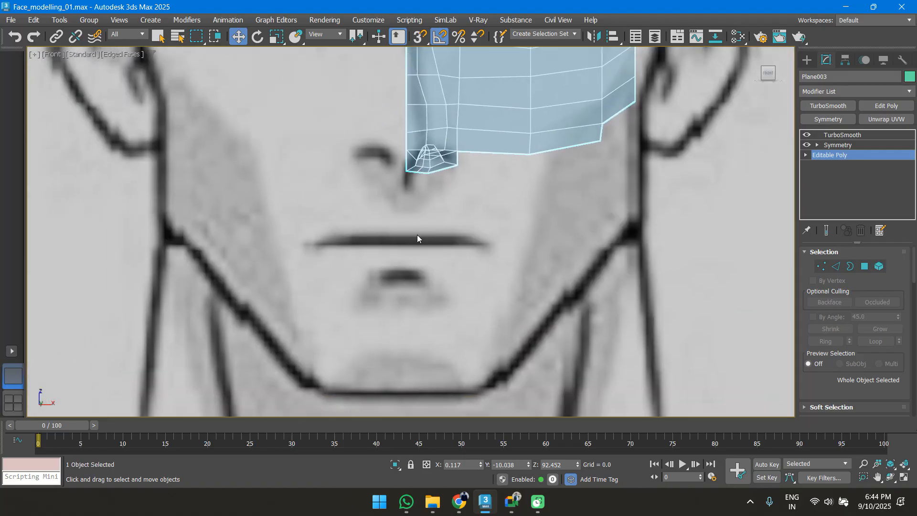
Create a plane about 6.2 wide and 1.3 long over the mouth of the front reference
left_click(807, 61)
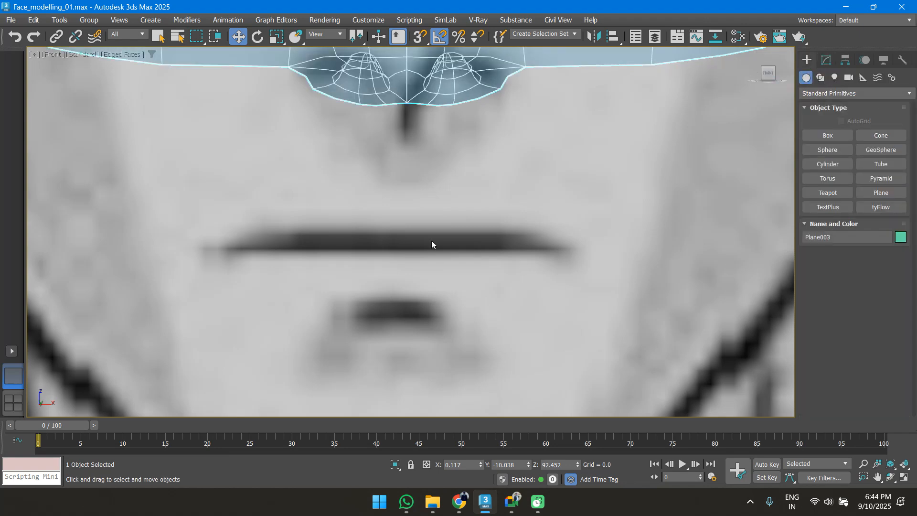
scroll(431, 241, "down", 4)
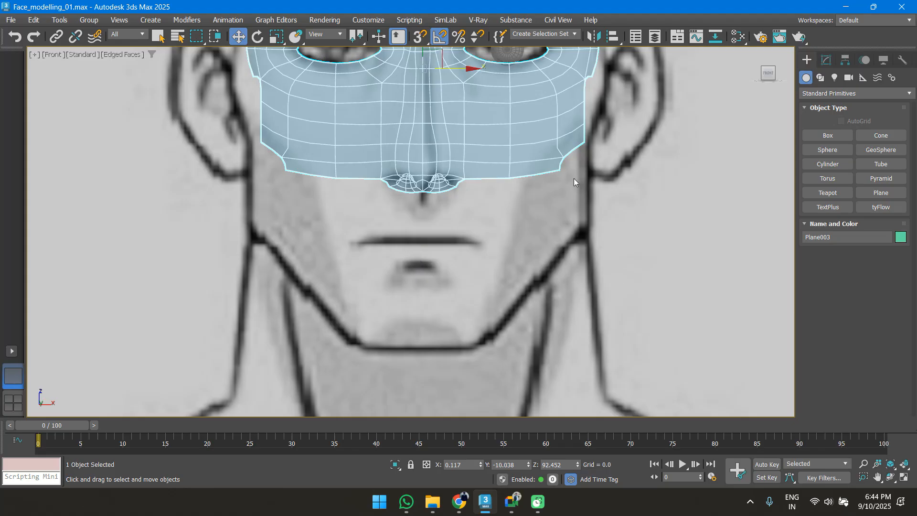
left_click(878, 193)
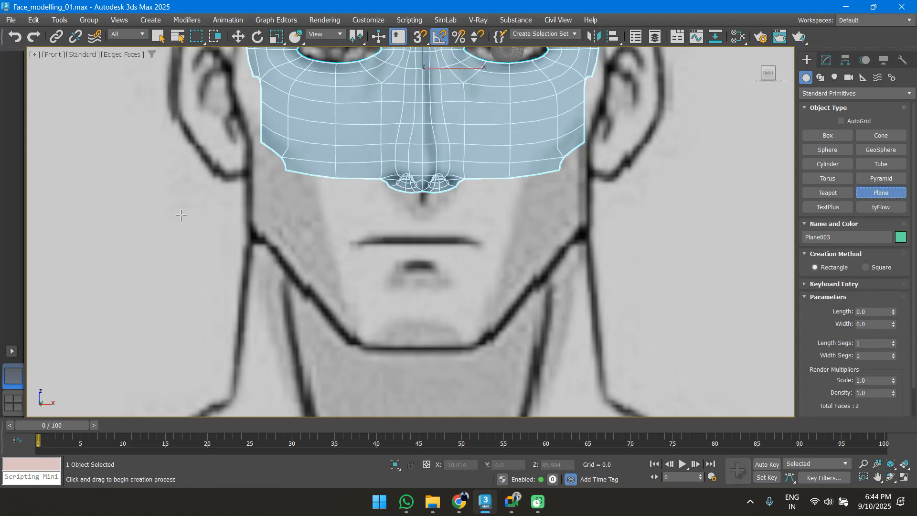
scroll(325, 239, "up", 4)
left_click_drag(366, 223, 654, 284)
key("w")
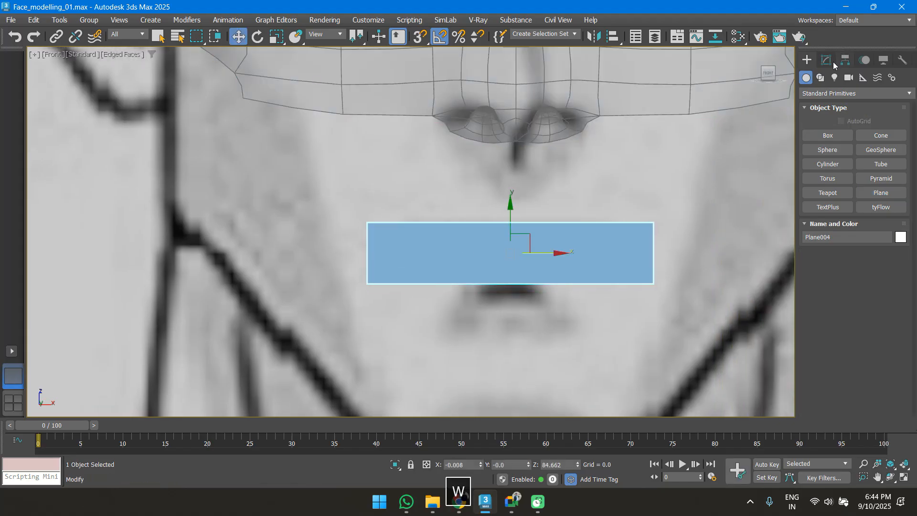
Toggle the see-through display of the mouth plane to examine how it covers the reference mouth line
left_click(831, 61)
key("alt+x")
middle_click_drag(494, 262, 411, 246)
key("alt+x")
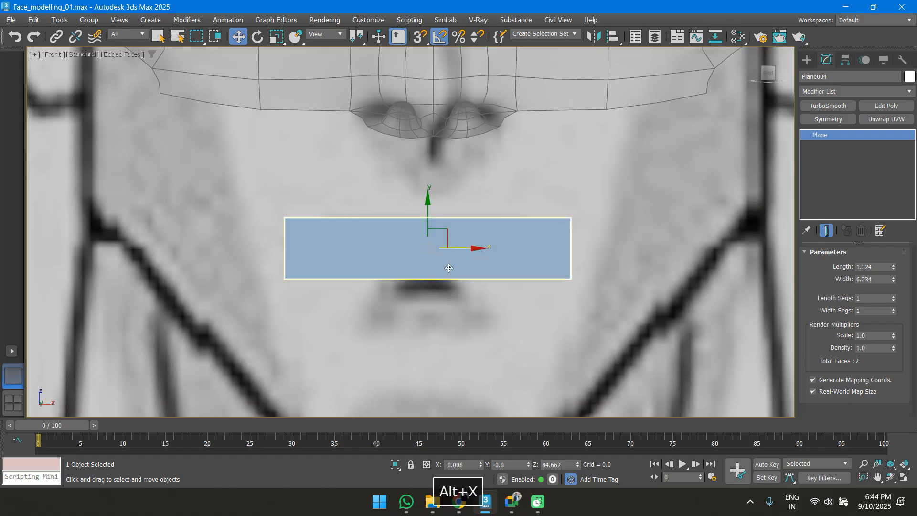
left_click(274, 357)
left_click(365, 260)
left_click(303, 353)
scroll(340, 254, "up", 6)
scroll(340, 256, "down", 3)
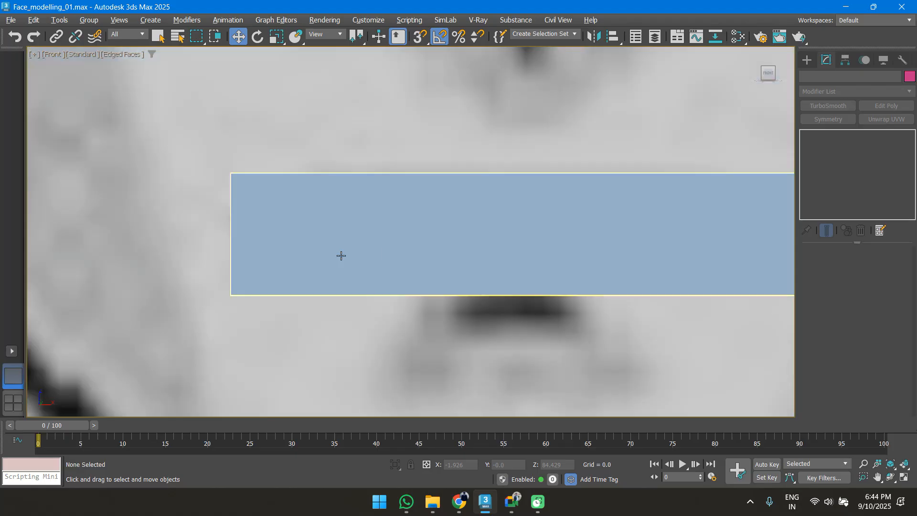
left_click(341, 255)
key("alt+x")
scroll(337, 261, "down", 3)
key("w")
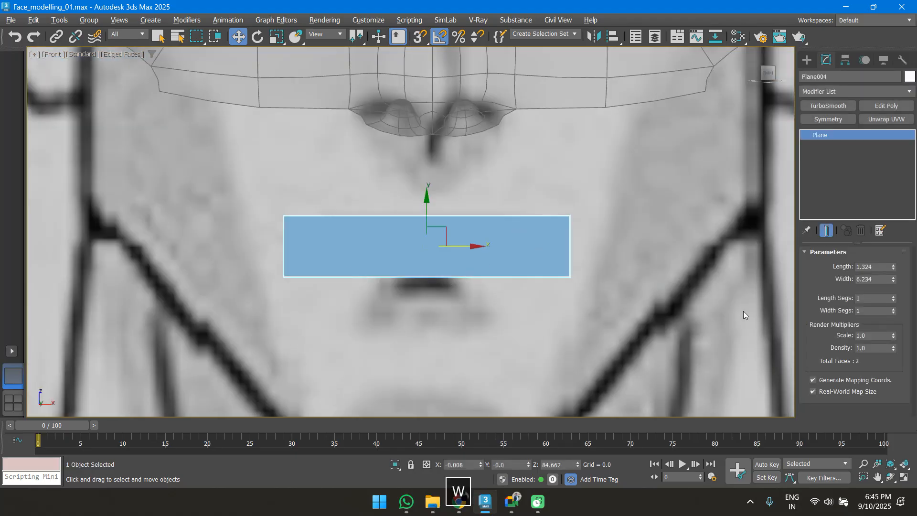
Set the mouth plane to 2 length segments and 4 width segments
left_click(893, 296)
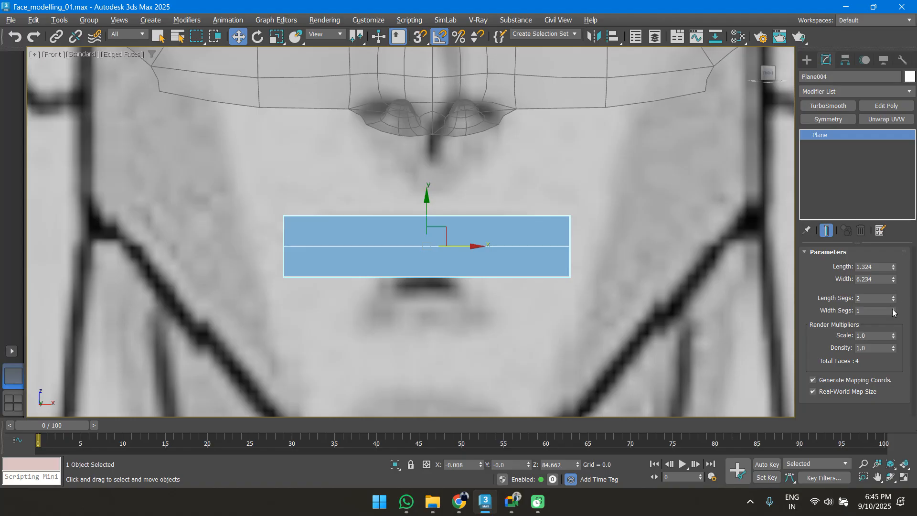
left_click(893, 309)
left_click(893, 309)
left_click(893, 308)
left_click(893, 308)
left_click(893, 313)
left_click(893, 313)
key("alt+x")
scroll(497, 244, "up", 4)
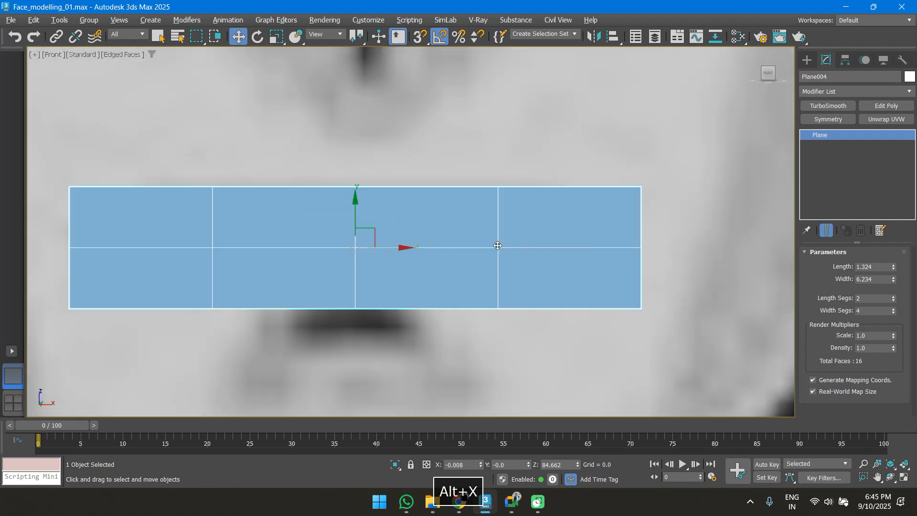
scroll(497, 245, "down", 3)
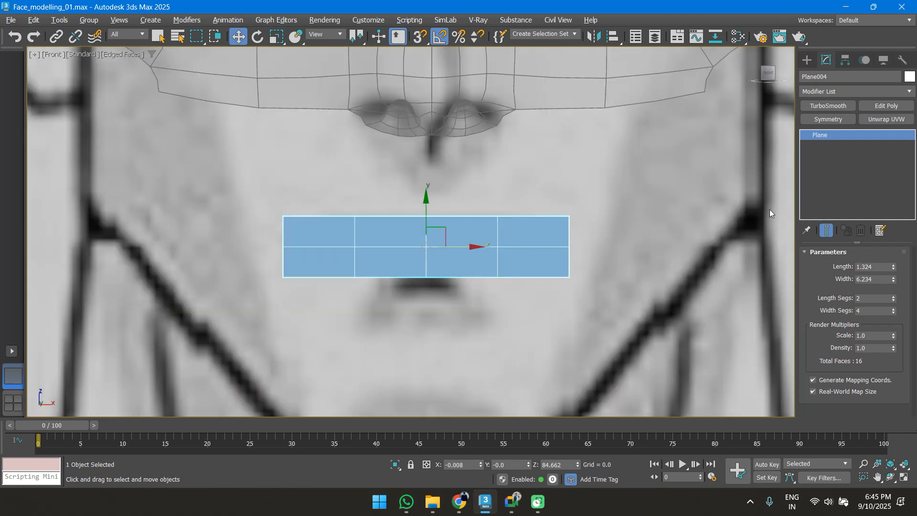
Convert the mouth plane to an Editable Poly, switch its properties to By Object and lower its visibility to reveal the reference mouth
right_click(873, 177)
left_click(841, 263)
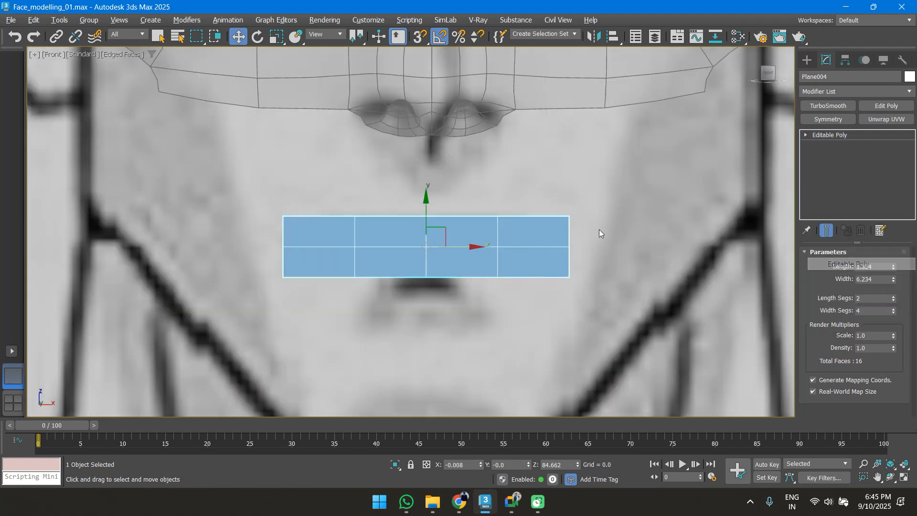
right_click(526, 253)
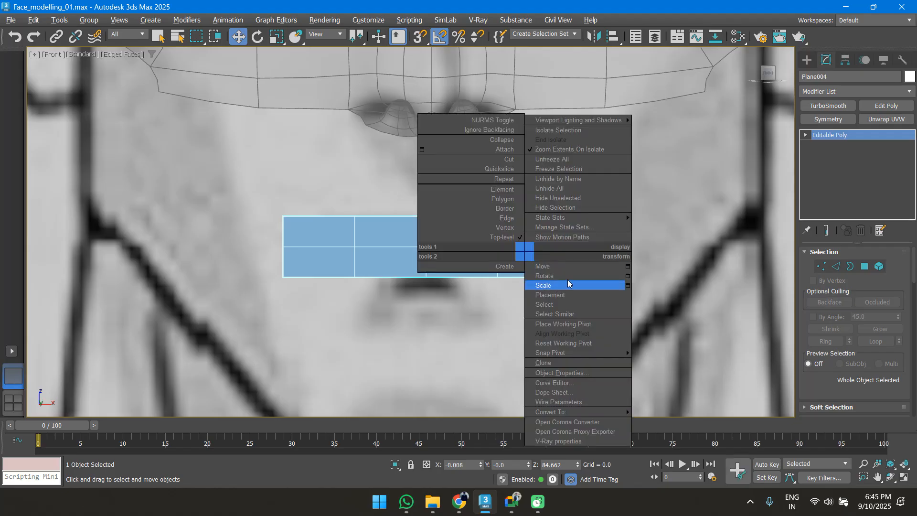
left_click(561, 373)
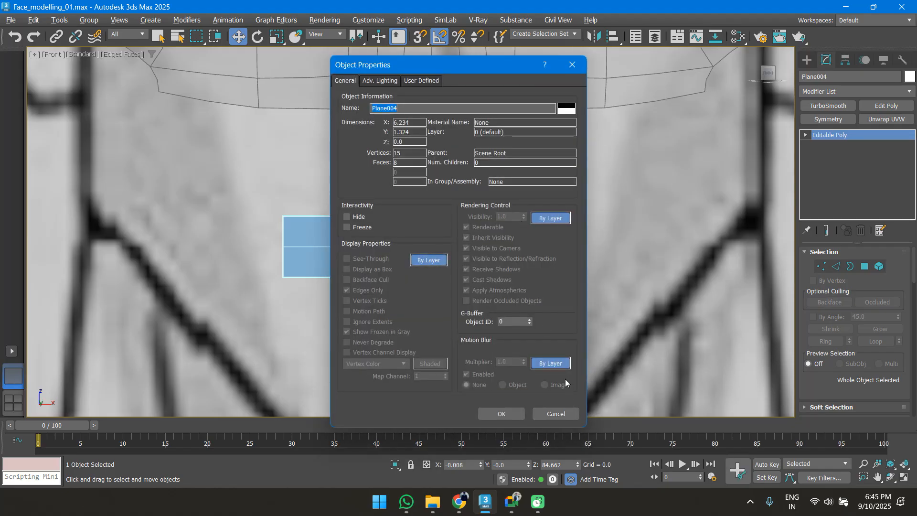
left_click(554, 218)
left_click(557, 361)
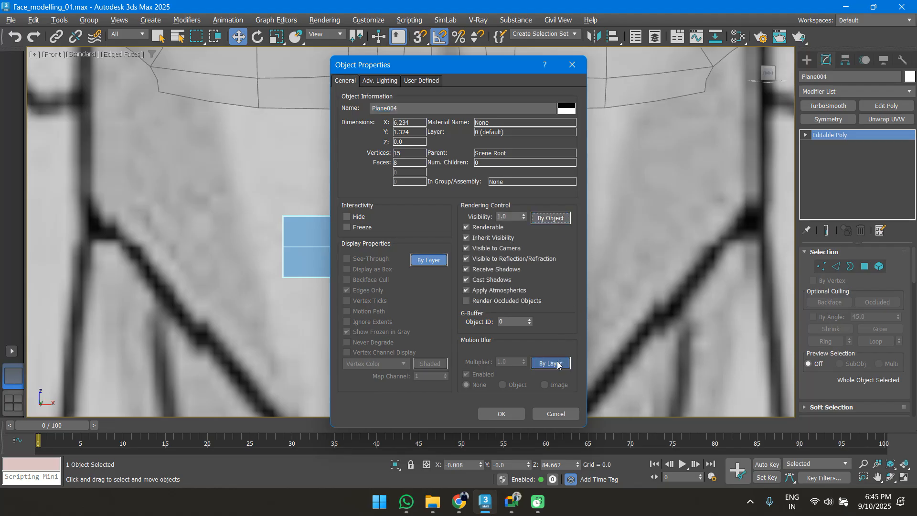
left_click(442, 261)
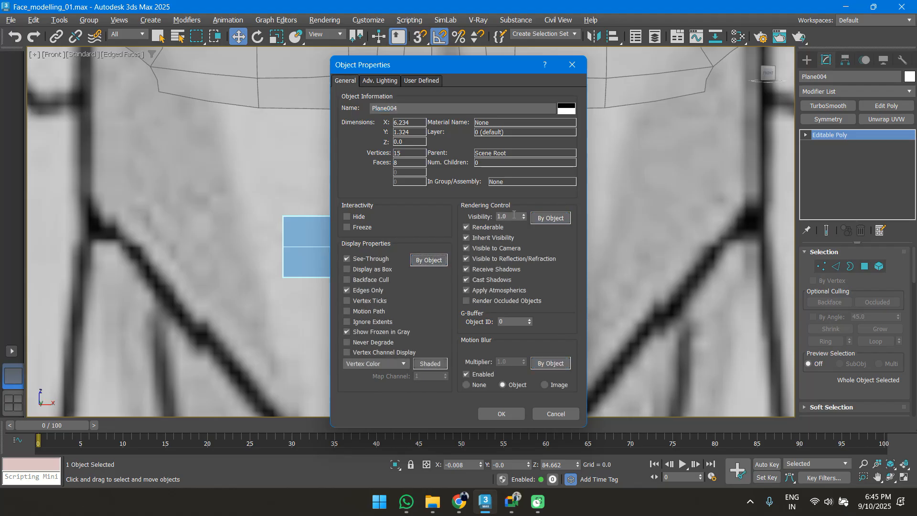
left_click_drag(523, 218, 519, 343)
left_click(501, 413)
middle_click_drag(524, 257, 519, 251)
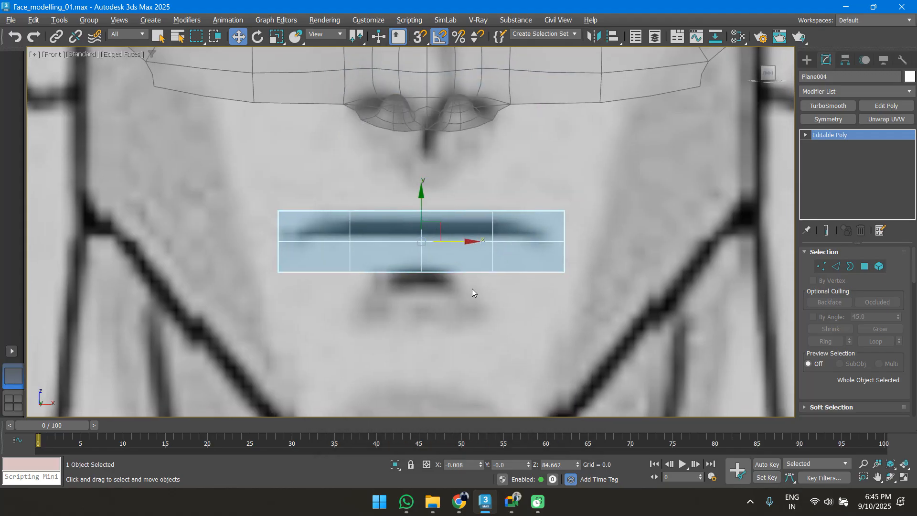
Raise the upper-edge vertices on either side of the mouth plane's centre to form the two peaks of the upper lip
key("1")
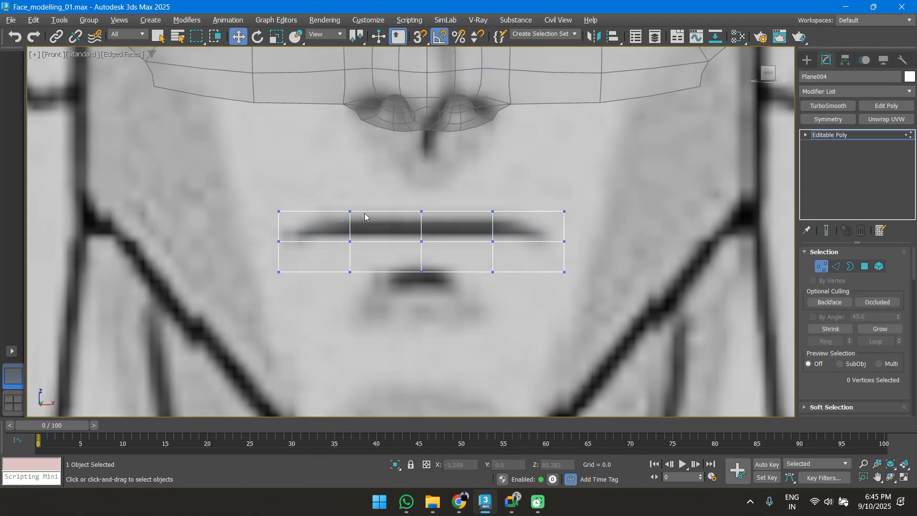
scroll(365, 213, "up", 5)
left_click(340, 210)
mouse_move(341, 191)
left_mouse_down()
mouse_move(346, 158)
mouse_move(346, 177)
left_mouse_up()
left_click(481, 207)
left_click_drag(482, 188, 484, 190)
left_click_drag(607, 208, 621, 210)
left_click_drag(605, 175, 637, 220)
left_click(611, 177)
left_click_drag(611, 177, 637, 219)
left_click_drag(626, 176, 626, 154)
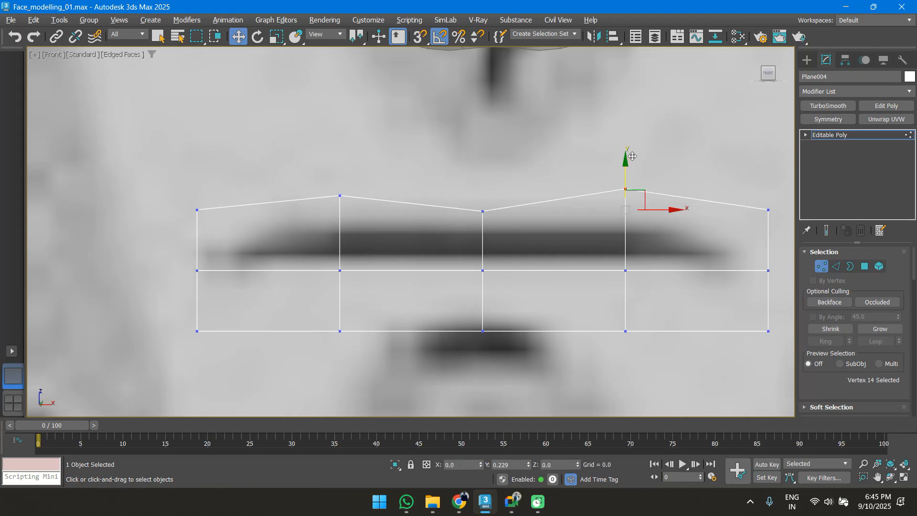
Move the upper and lower corner vertices at the plane's right end inward and toward the middle row to taper the mouth corner
middle_click_drag(707, 199, 658, 182)
left_click_drag(668, 191, 671, 211)
left_click(690, 331)
left_click_drag(690, 331, 645, 316)
left_click_drag(649, 282, 649, 273)
middle_click_drag(648, 237, 606, 235)
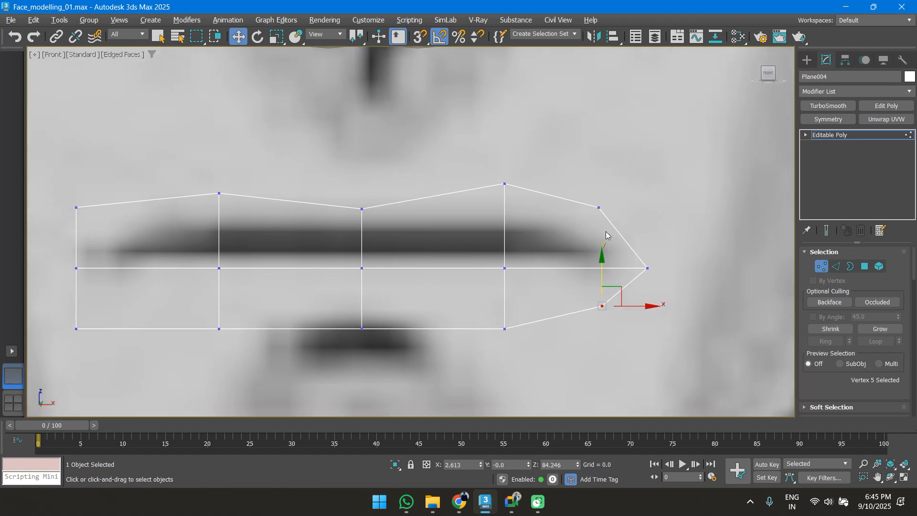
left_click(599, 207)
left_click_drag(599, 183, 600, 199)
Move the upper and lower corner vertices at the plane's left end inward to taper that mouth corner
middle_click_drag(467, 244, 558, 222)
left_click_drag(183, 209, 225, 197)
mouse_move(192, 150)
left_mouse_down()
mouse_move(193, 181)
mouse_move(195, 153)
left_mouse_up()
left_click_drag(142, 302, 220, 340)
left_click_drag(217, 309, 259, 309)
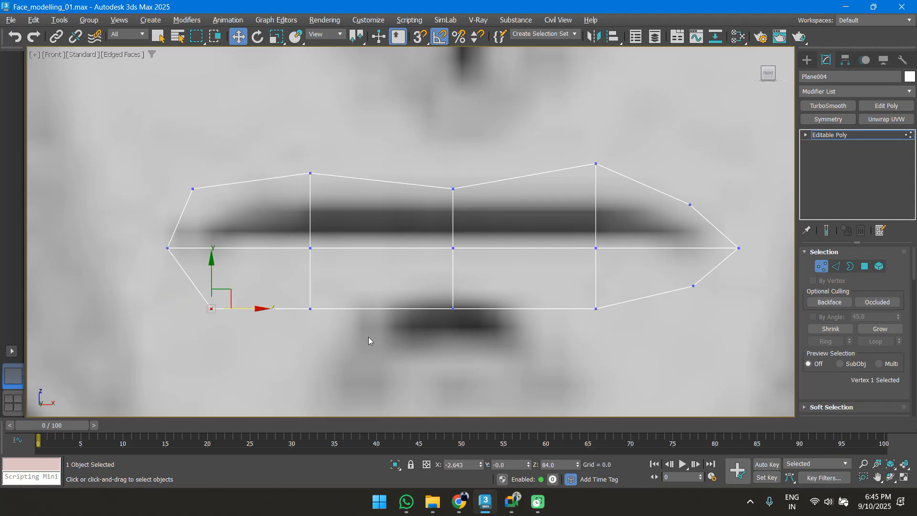
Raise the centre vertex of the mouth plane's lower edge to a Z of about 84.2
left_click(452, 308)
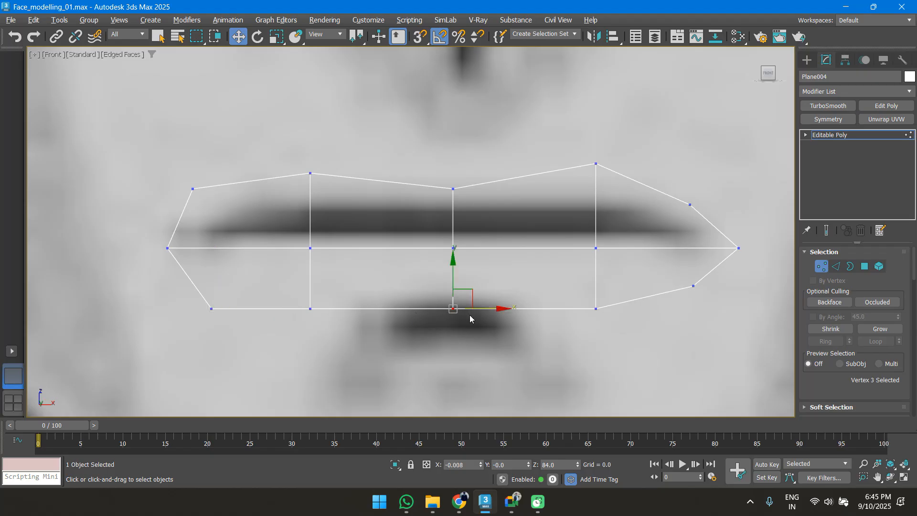
left_click_drag(455, 299, 455, 280)
scroll(409, 279, "down", 3)
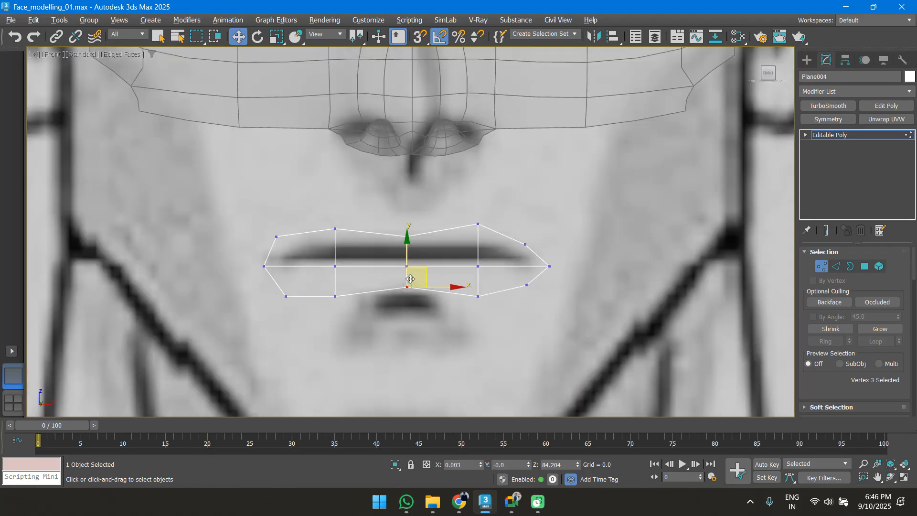
Switch to Chrome, search Google Images for "lips 3d model wireframe" and browse the results for a lip topology reference
mouse_move(458, 502)
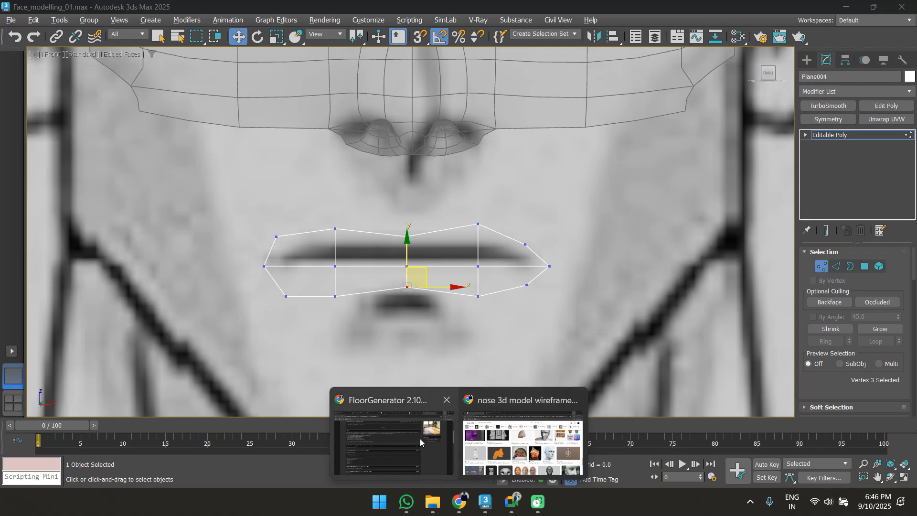
left_click(540, 424)
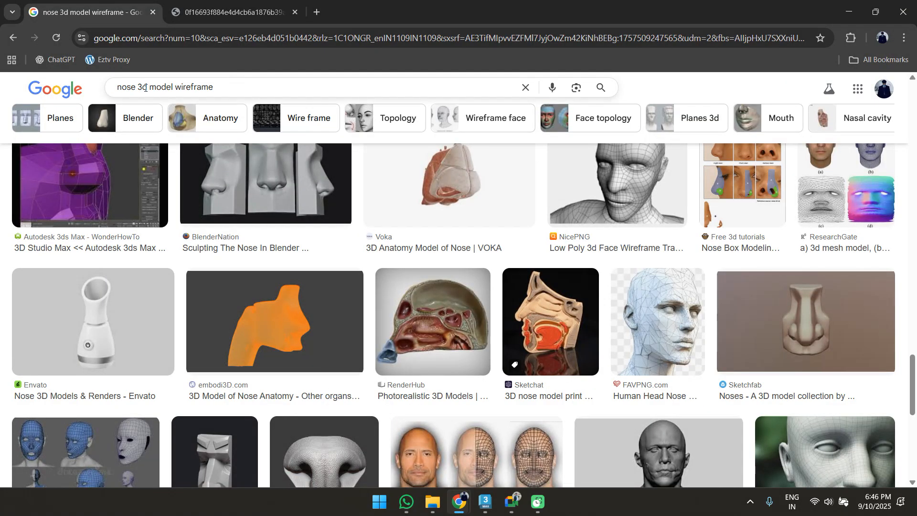
left_click_drag(132, 89, 0, 93)
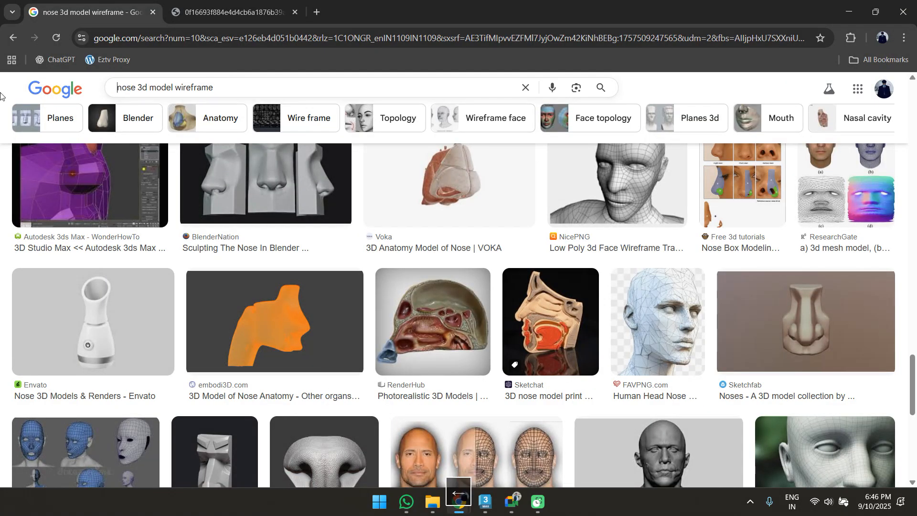
key("shift+Right")
type("lips")
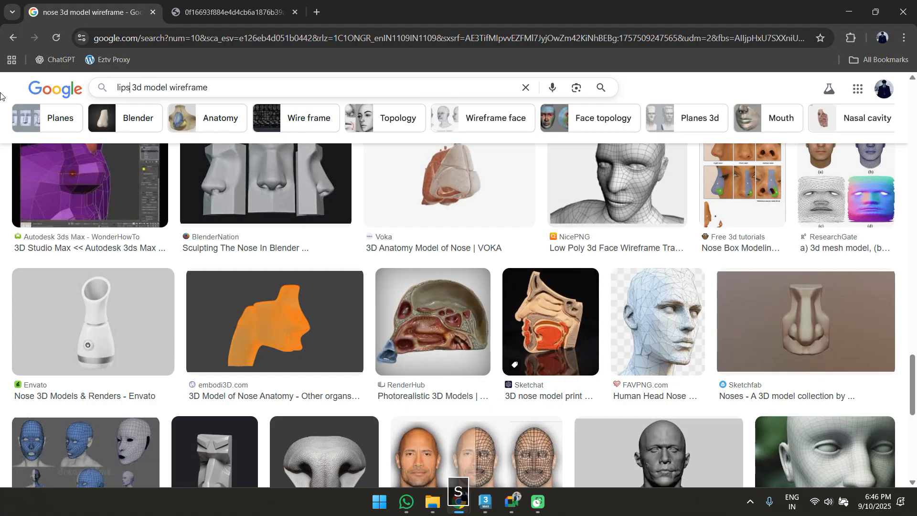
key("Return")
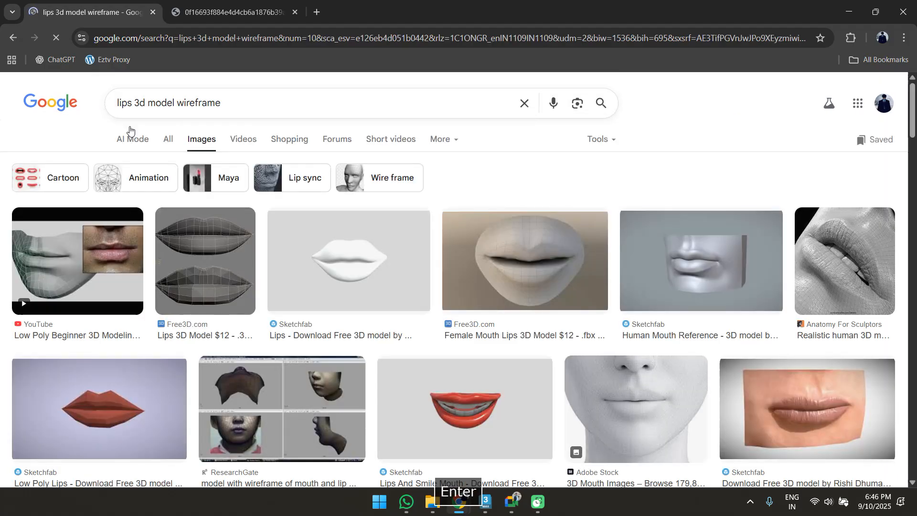
scroll(544, 253, "down", 8)
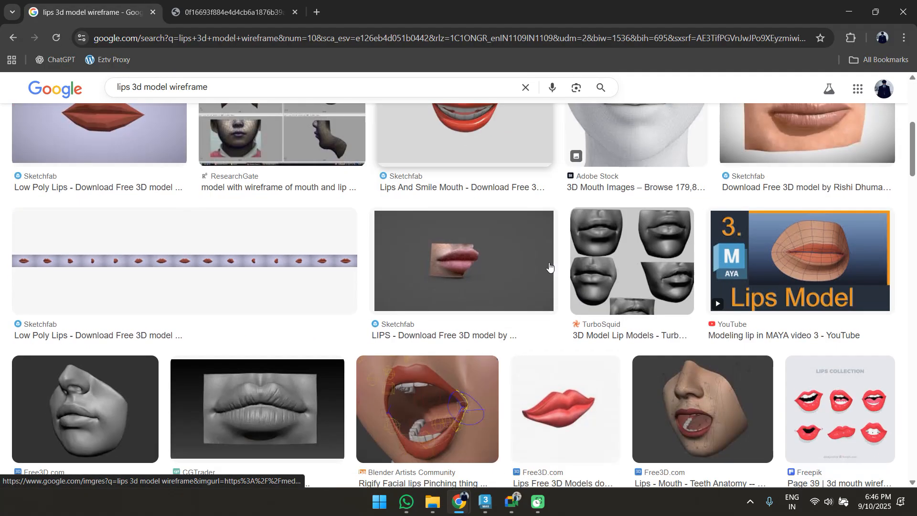
scroll(352, 280, "down", 6)
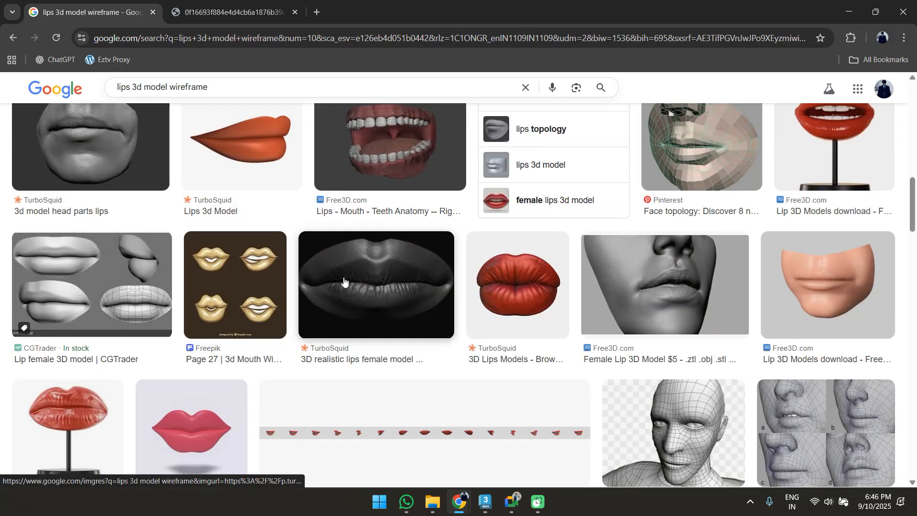
scroll(350, 275, "down", 5)
scroll(351, 274, "down", 5)
scroll(286, 215, "up", 2)
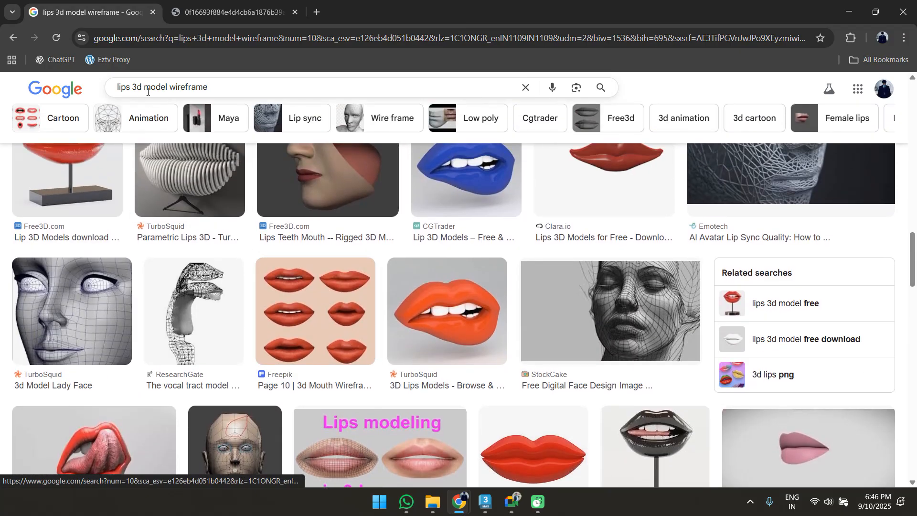
Search the images for "lips 3d model low poly" and look through the results for a simple mouth mesh
left_click_drag(169, 88, 320, 87)
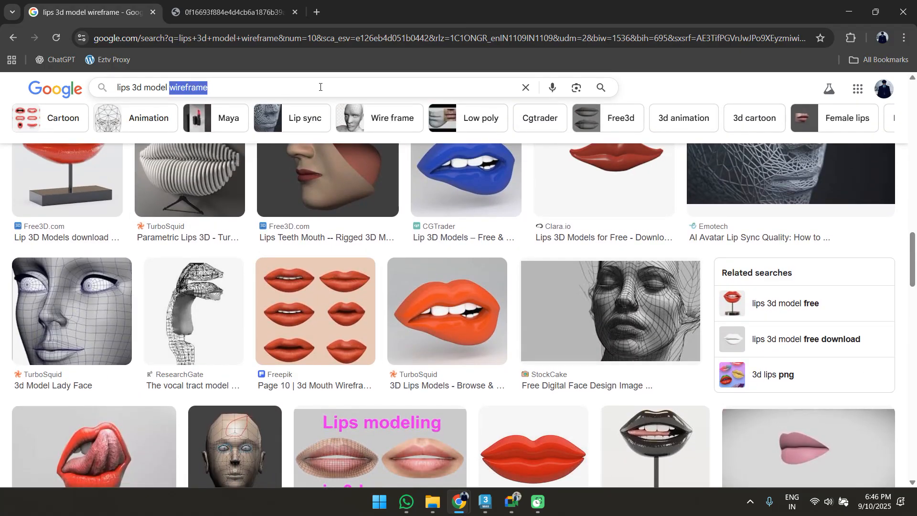
type("low poly")
key("Return")
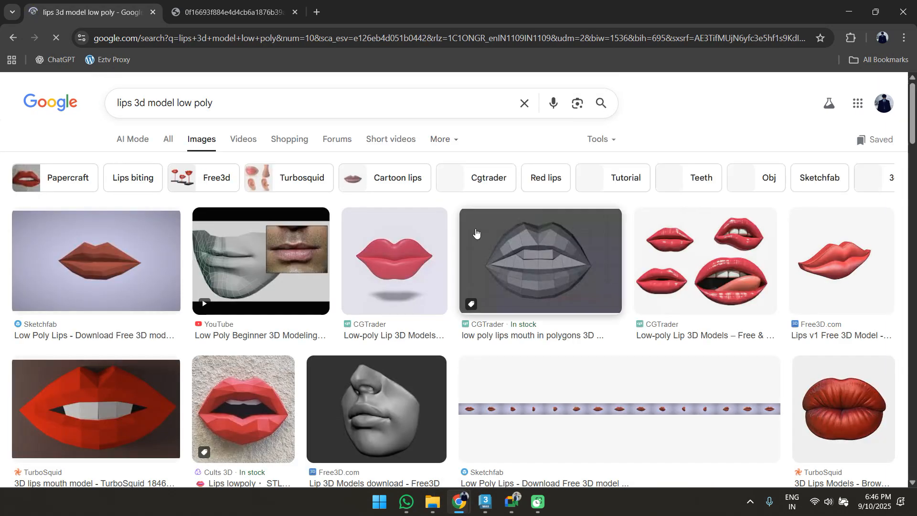
scroll(561, 232, "down", 6)
scroll(638, 262, "down", 4)
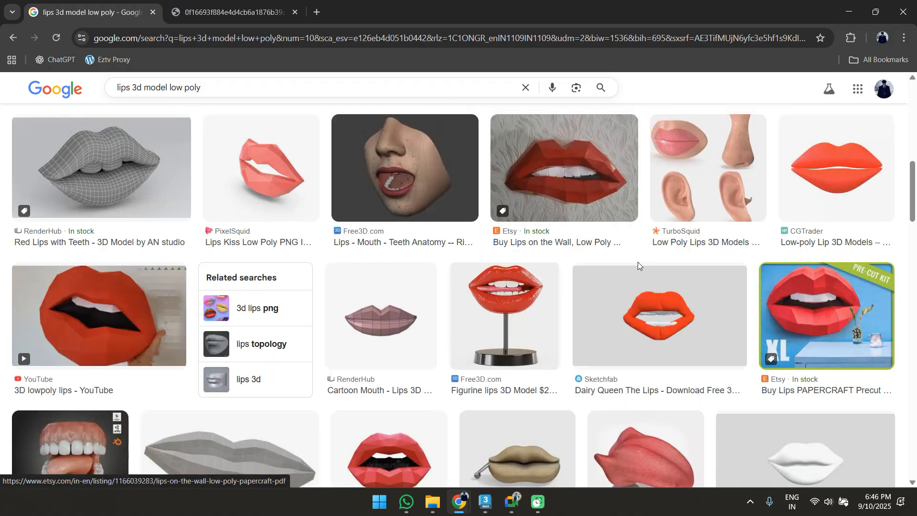
scroll(723, 279, "down", 5)
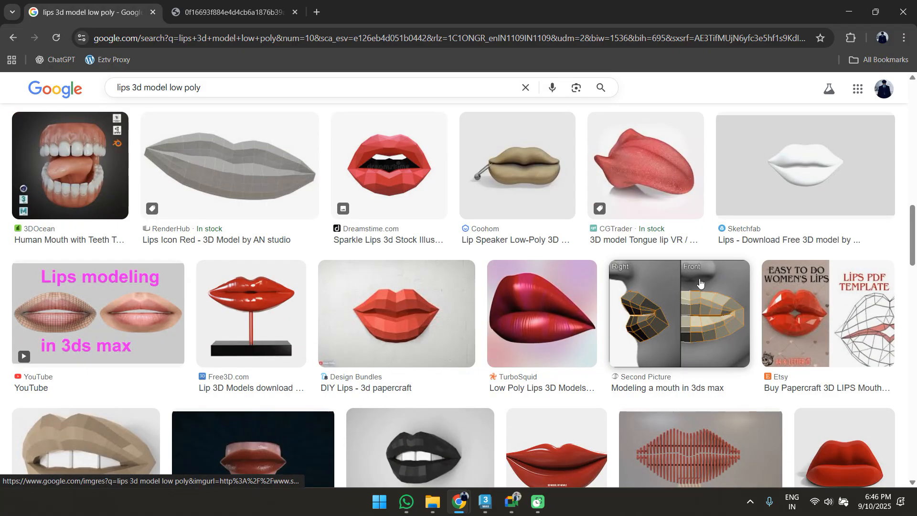
scroll(698, 283, "up", 15)
scroll(698, 284, "down", 4)
scroll(676, 271, "up", 4)
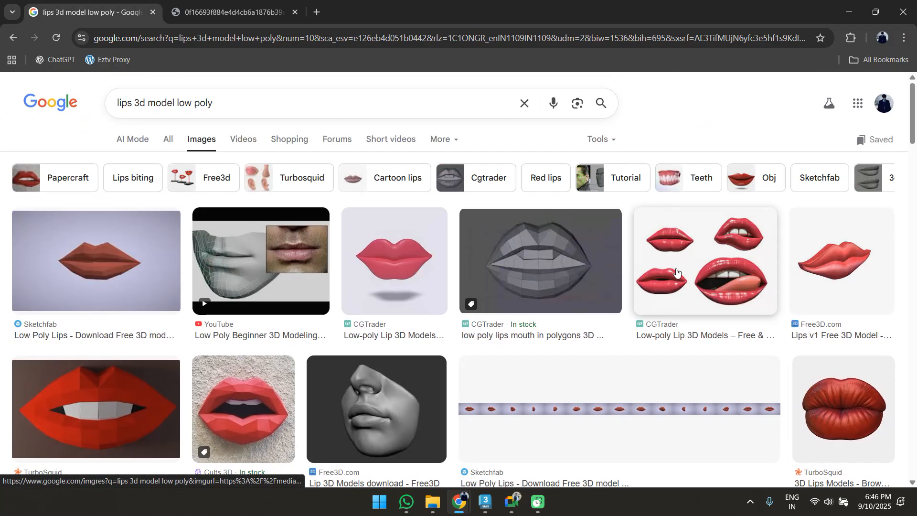
Refine the image search to "lips 3d model low poly modelling" and scan the results for mouth modelling references
left_click(252, 106)
type("model")
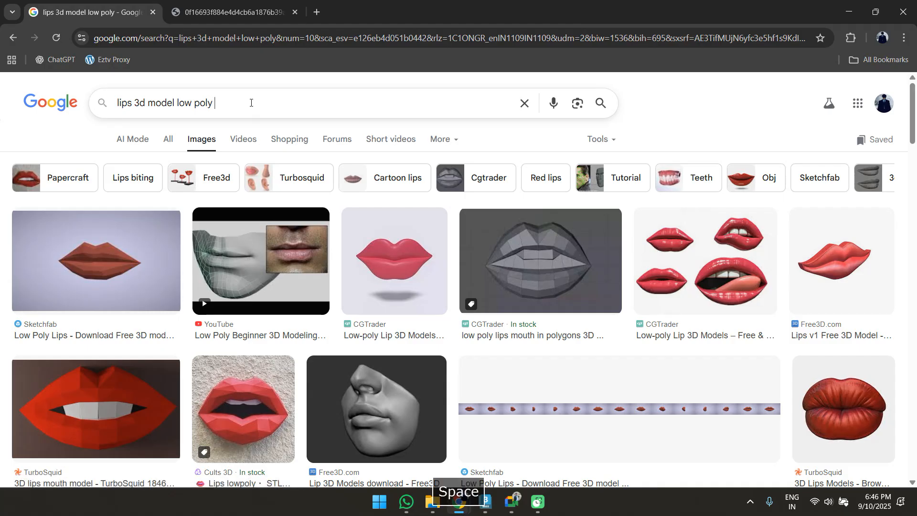
type("ling")
key("Return")
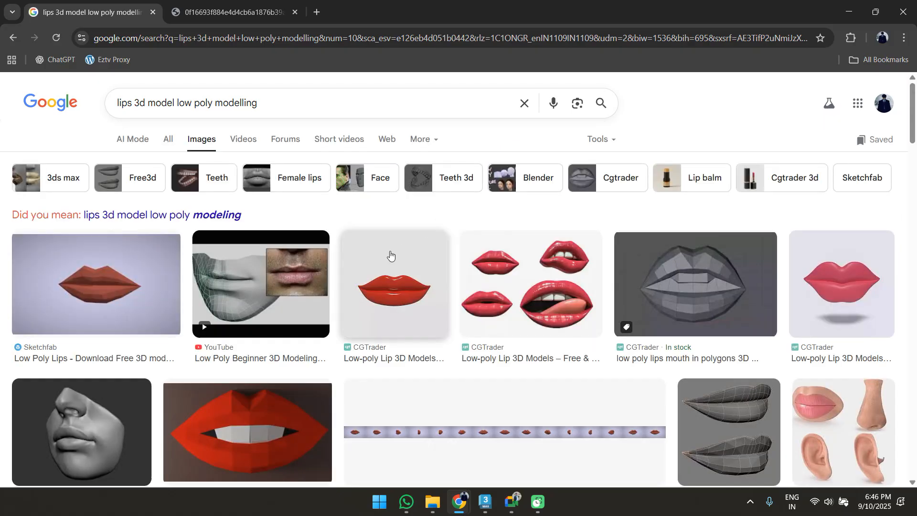
scroll(509, 348, "down", 10)
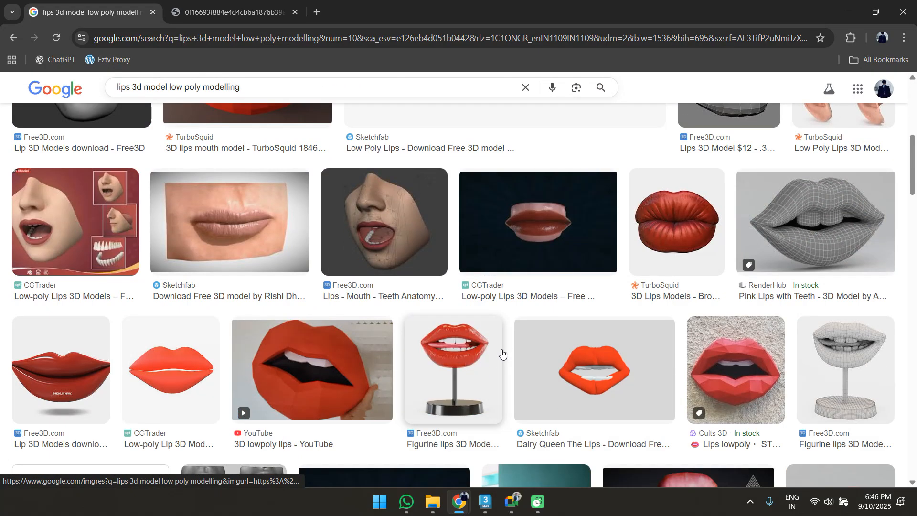
scroll(502, 352, "down", 3)
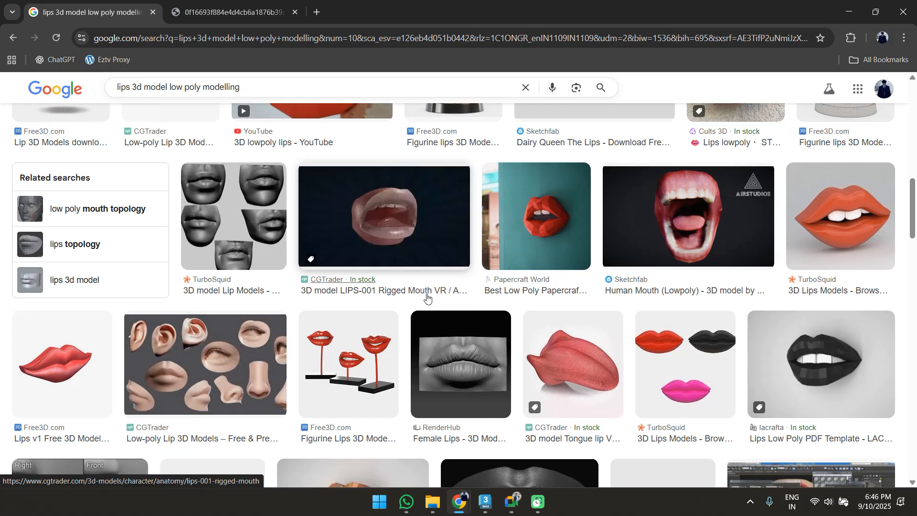
scroll(432, 293, "down", 3)
scroll(466, 287, "down", 1)
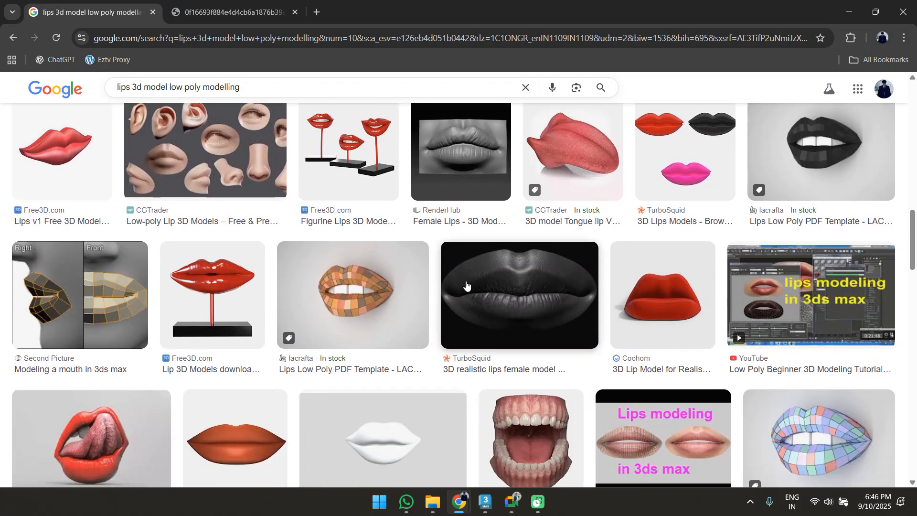
scroll(460, 282, "up", 1)
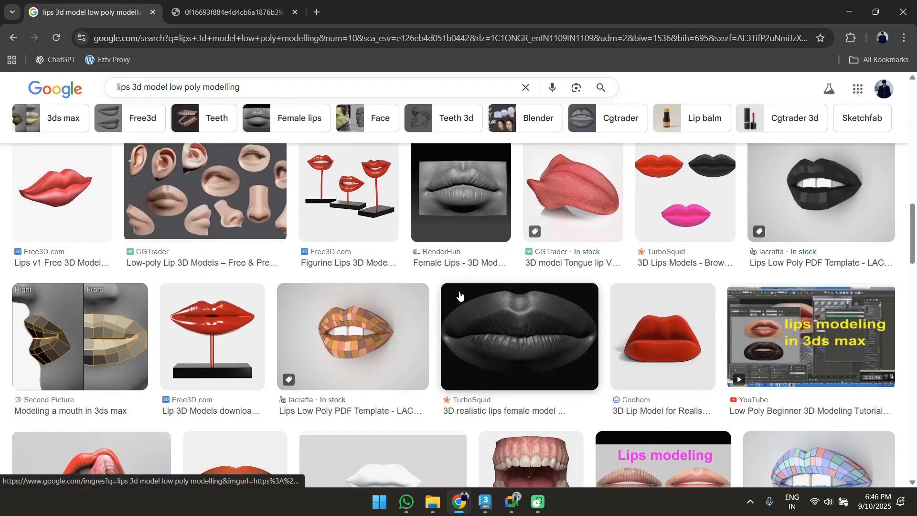
scroll(459, 294, "down", 3)
scroll(453, 293, "down", 3)
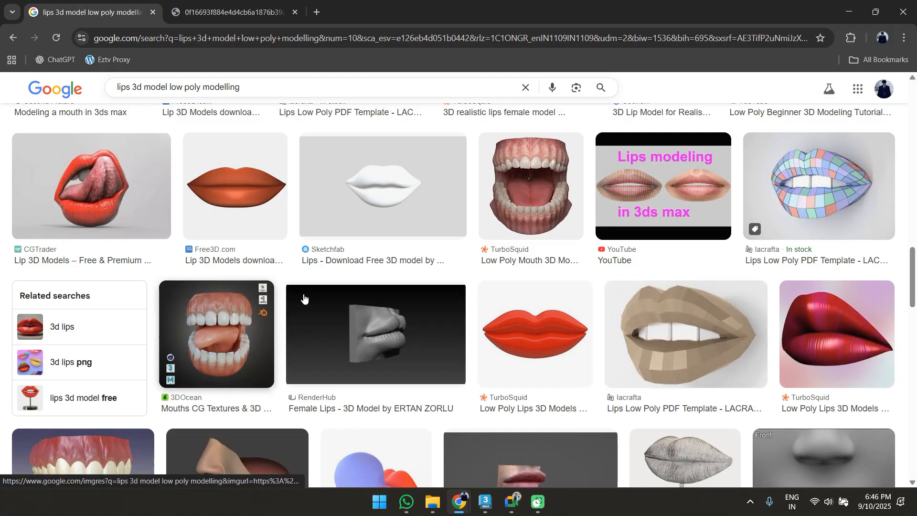
scroll(459, 297, "down", 5)
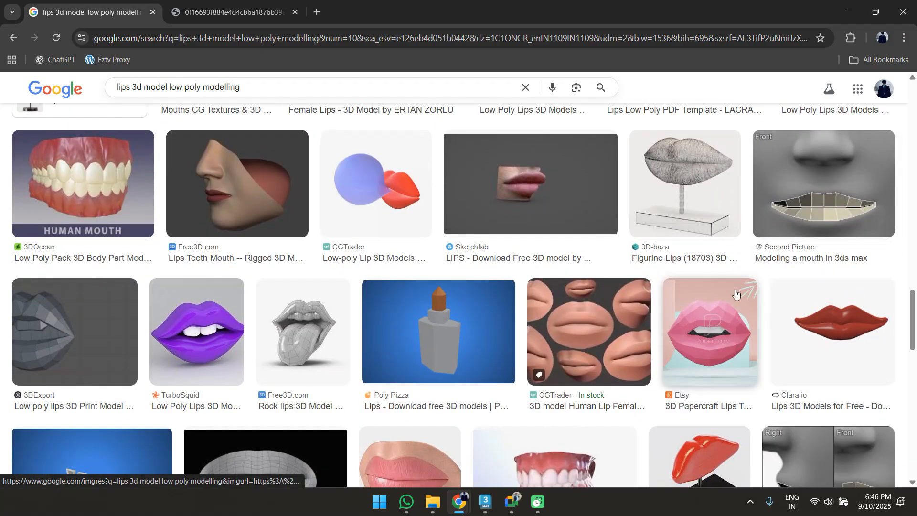
Preview the "Modeling a mouth in 3ds max" image from Second Picture and examine its right and front lip meshes
scroll(740, 294, "down", 5)
scroll(738, 295, "up", 3)
left_click(875, 420)
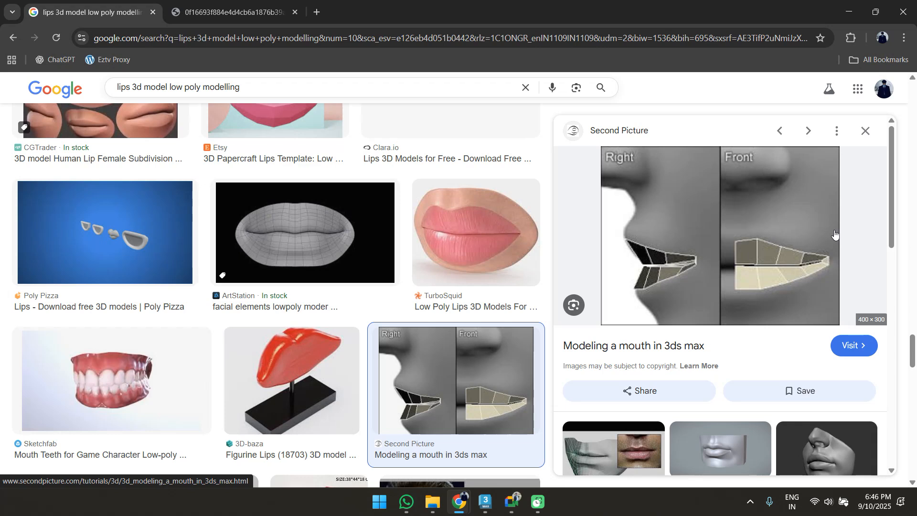
scroll(708, 259, "down", 3)
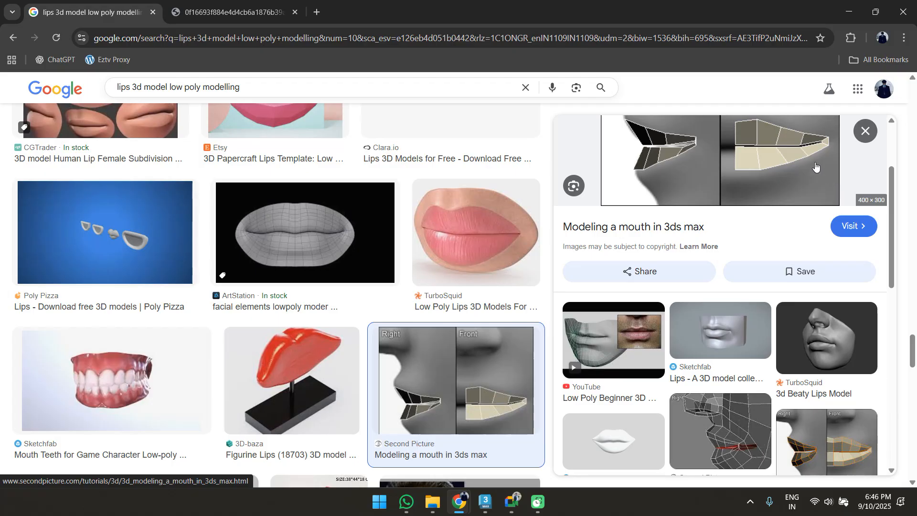
Switch to 3ds Max, move the lower lip's centre vertex down and its lower-left vertex up, comparing with the browser's mouth reference
key("alt+Tab")
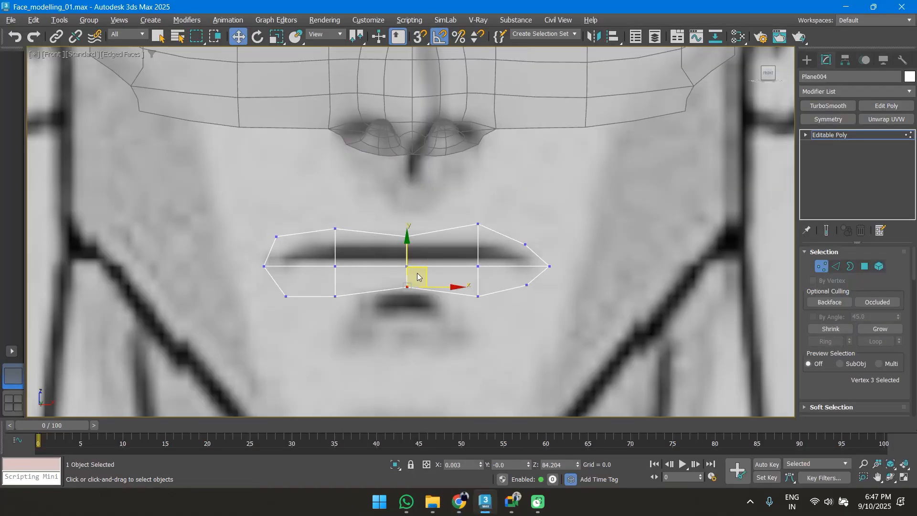
left_click_drag(408, 261, 407, 274)
left_click_drag(279, 285, 289, 269)
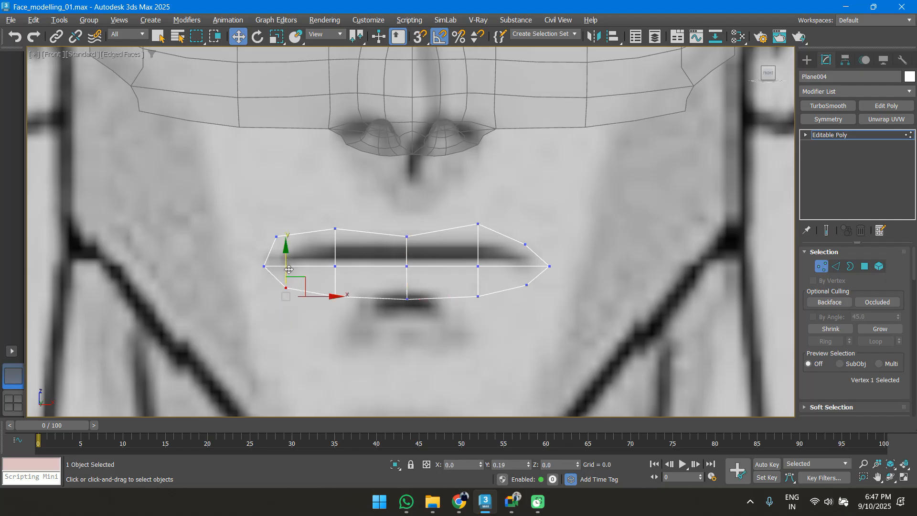
key("alt+Tab")
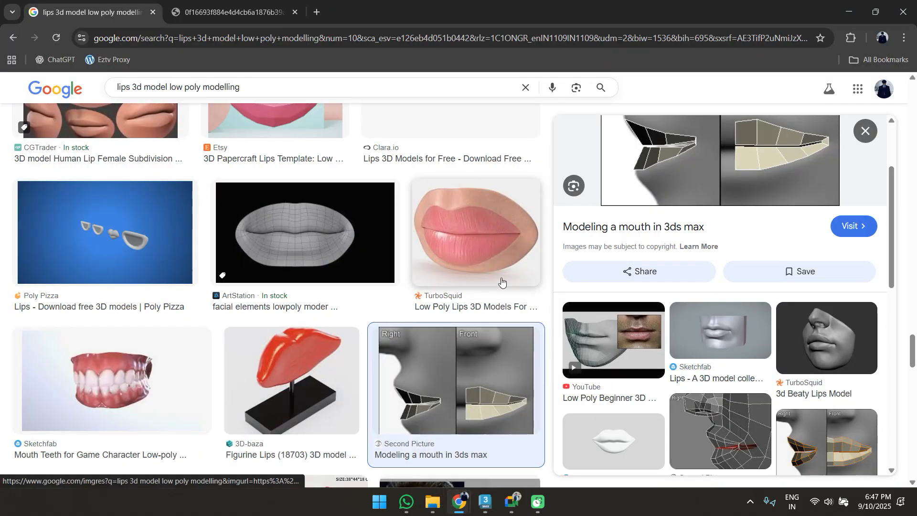
key("alt+Tab")
scroll(550, 279, "up", 2)
key("alt+Tab")
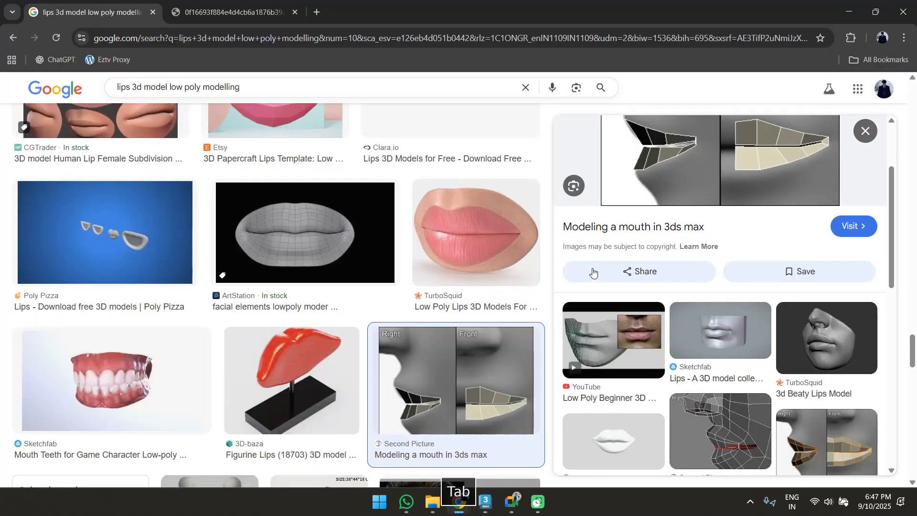
key("alt+Tab")
Lower the upper-left outer vertex and the upper lip vertex right of centre to even out the upper outline
left_click(541, 263)
left_click_drag(553, 261, 556, 260)
left_click(169, 221)
left_click_drag(168, 192, 171, 204)
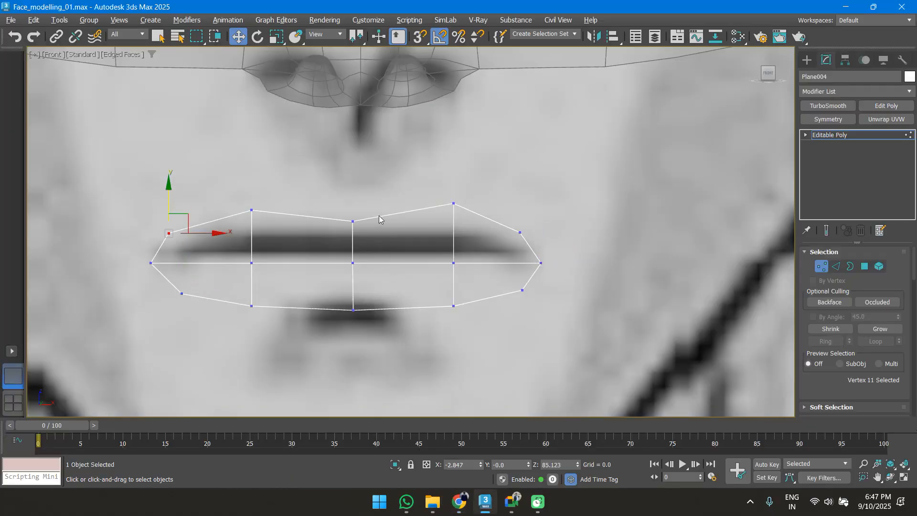
left_click_drag(460, 215, 461, 217)
left_click_drag(451, 176, 452, 187)
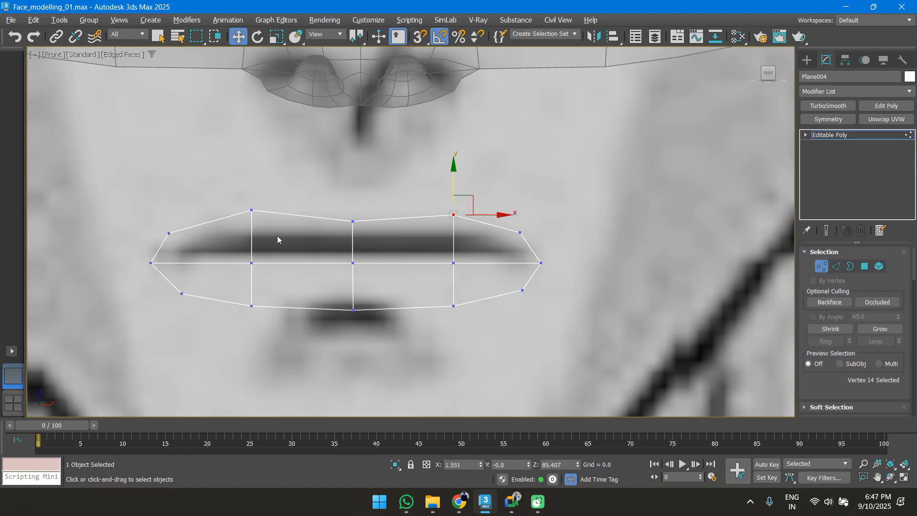
Refine the lower lip outline by raising the two left vertices slightly and lowering the centre vertex
left_click_drag(264, 332, 264, 330)
left_click_drag(256, 285, 255, 279)
left_click_drag(432, 298, 466, 317)
left_click_drag(454, 280, 451, 280)
left_click(354, 309)
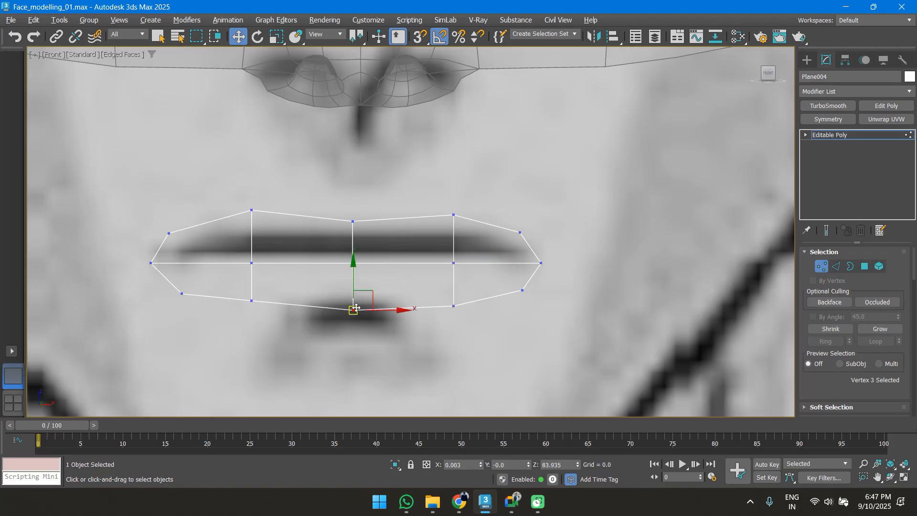
left_click_drag(353, 297, 345, 304)
left_click_drag(161, 281, 218, 289)
left_click(186, 275)
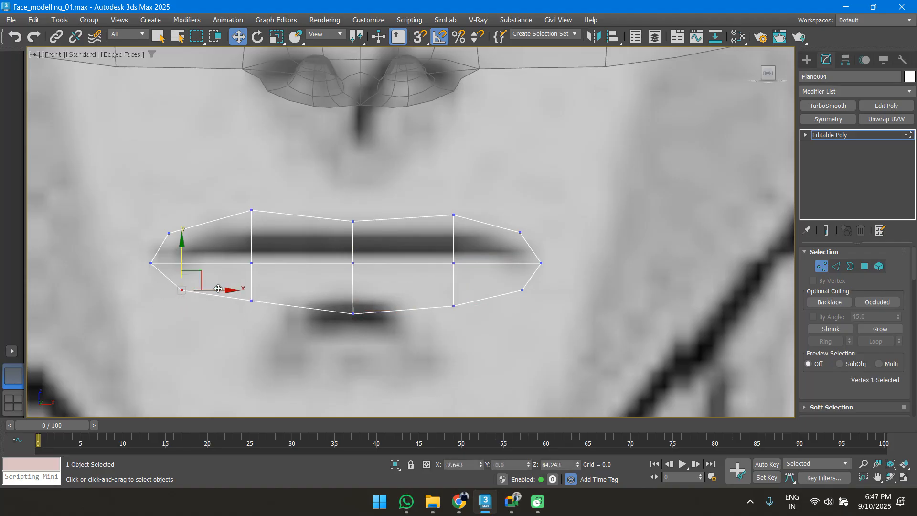
Try to extrude the lip plane's outer border outward by scaling out its edges
scroll(525, 276, "down", 3)
key("3")
left_click(387, 248)
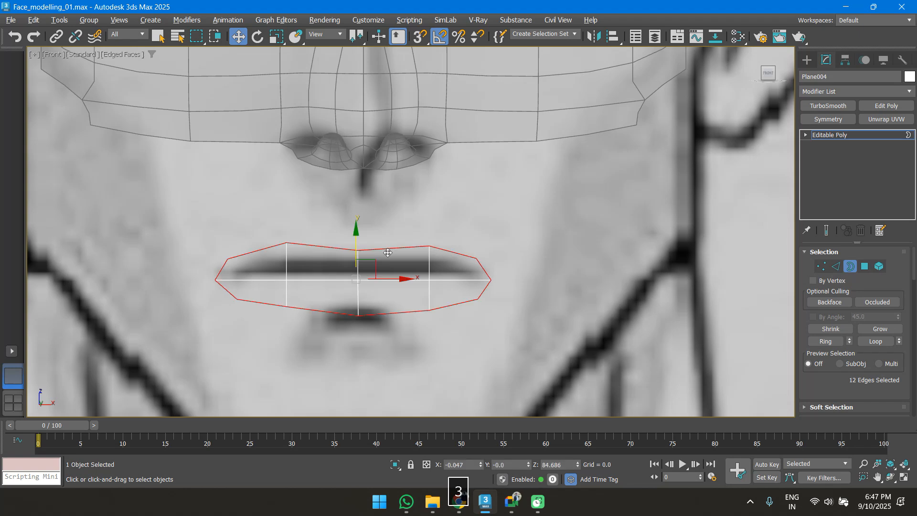
key("r")
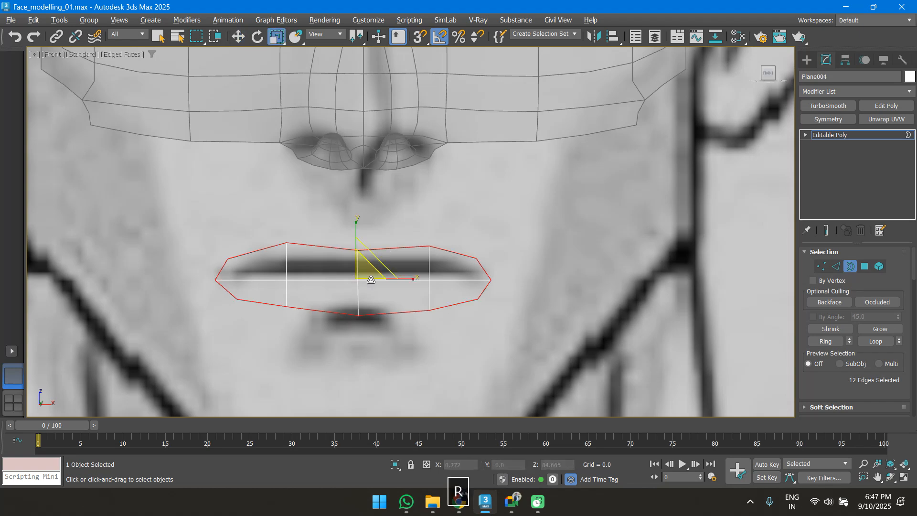
left_click_drag(363, 271, 367, 262, "shift")
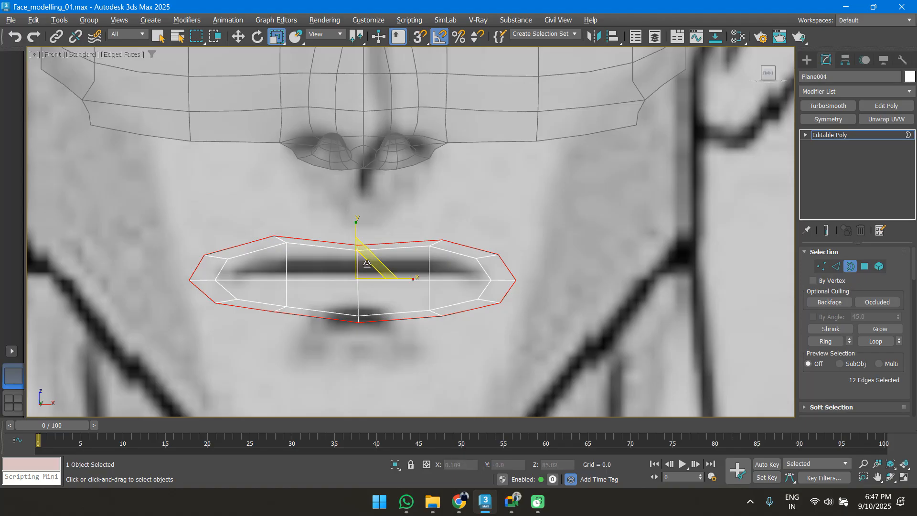
key("ctrl+z")
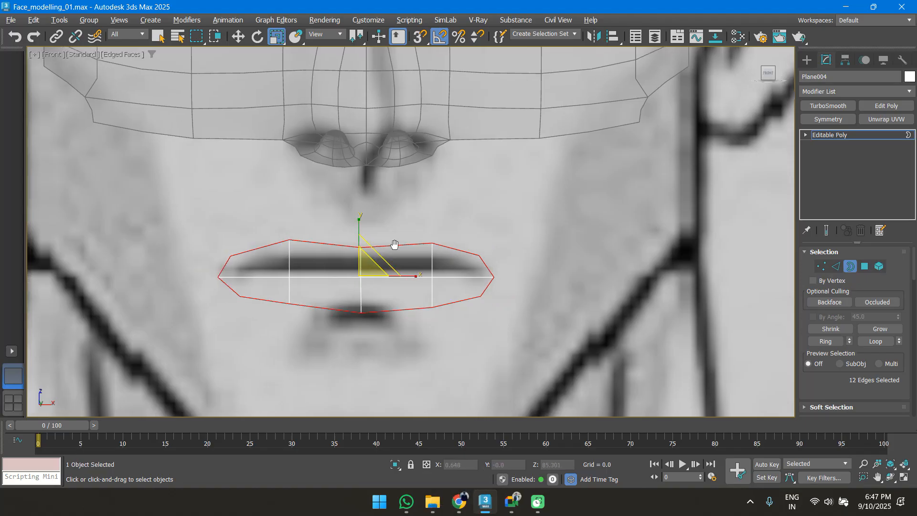
Show two viewports side by side and frame the lips in the second one in Front view
key("alt+w")
middle_click_drag(159, 264, 237, 236)
middle_click_drag(630, 306, 686, 297)
key("f")
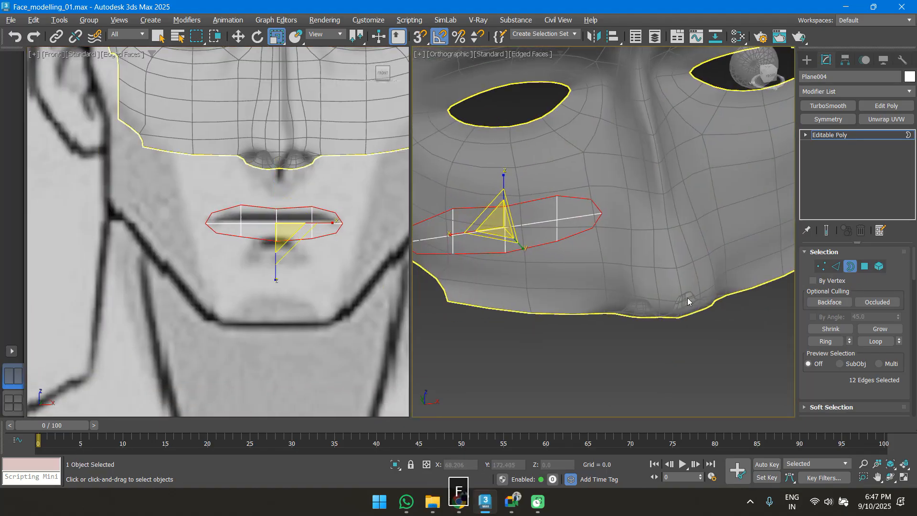
key("z")
scroll(620, 294, "down", 4)
middle_click_drag(253, 231, 229, 249)
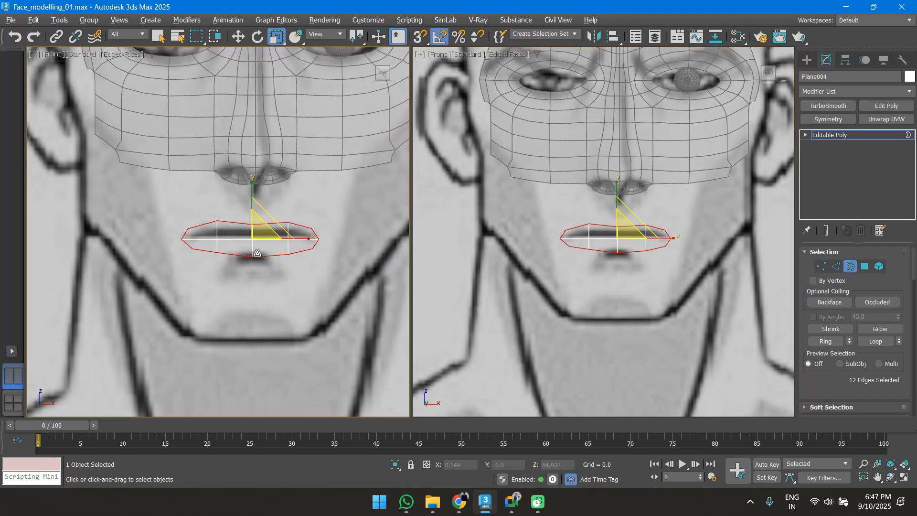
Set the first viewport to Left view and move the whole lip plane forward to the mouth in the side profile
key("l")
middle_click_drag(188, 282, 166, 305)
key("1")
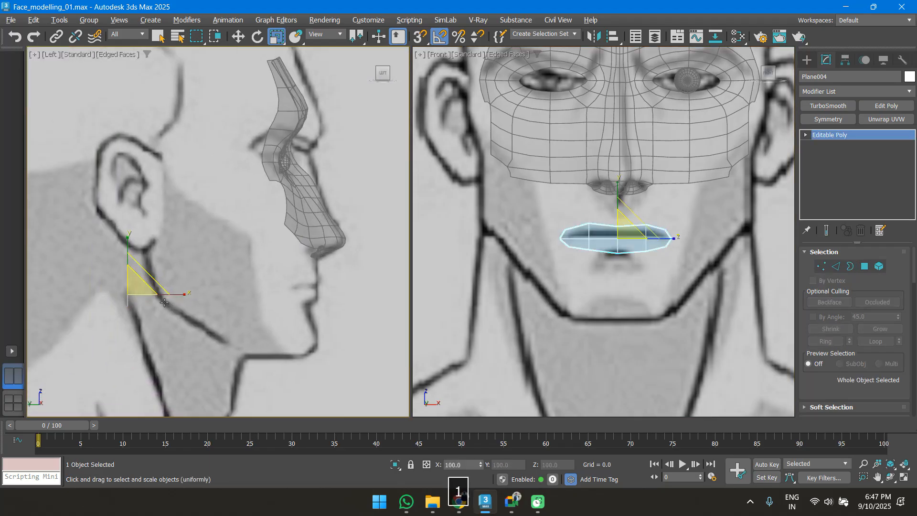
key("w")
left_click_drag(174, 300, 362, 303)
Try to curve the lips by moving the centre vertical edges and the vertical edges on both sides back in Left view
scroll(688, 255, "up", 2)
key("2")
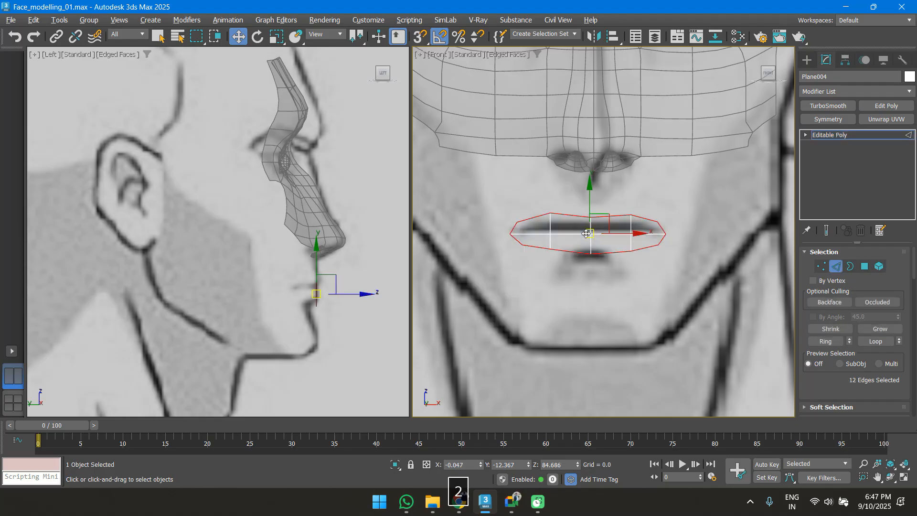
double_click(592, 232)
right_click(347, 299)
left_click_drag(359, 294, 346, 293)
double_click(551, 229)
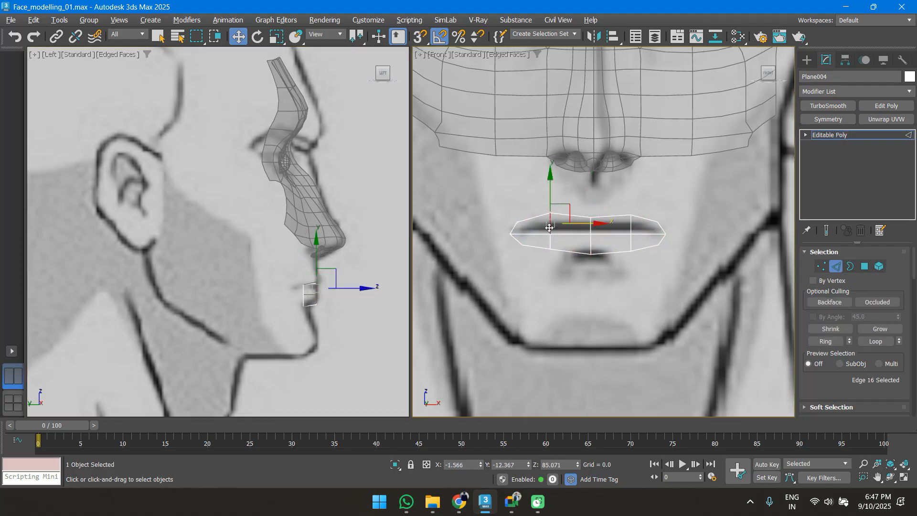
double_click(630, 226, "ctrl")
middle_click_drag(359, 296, 335, 308)
left_click_drag(335, 308, 325, 306)
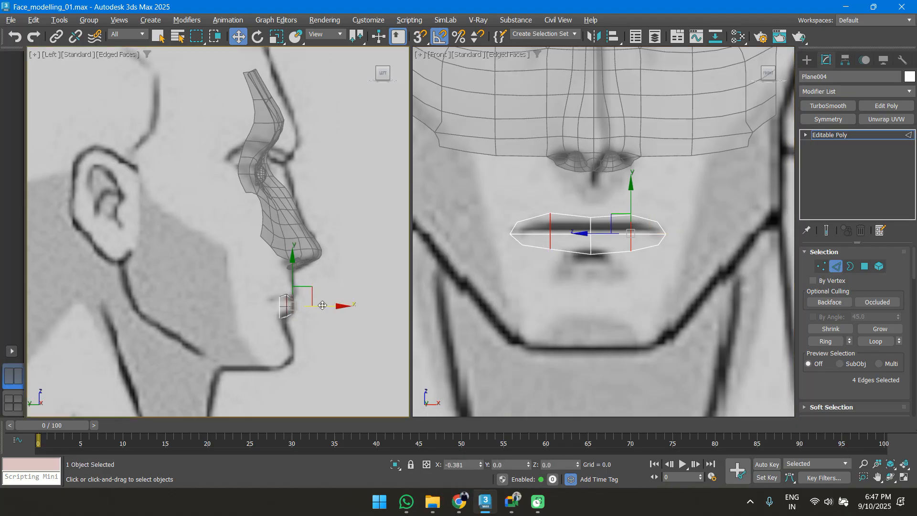
Try to move both mouth-corner vertices back in Left view
key("1")
left_click(508, 236)
left_click(665, 234, "ctrl")
scroll(260, 310, "up", 3)
left_click_drag(340, 304, 331, 305)
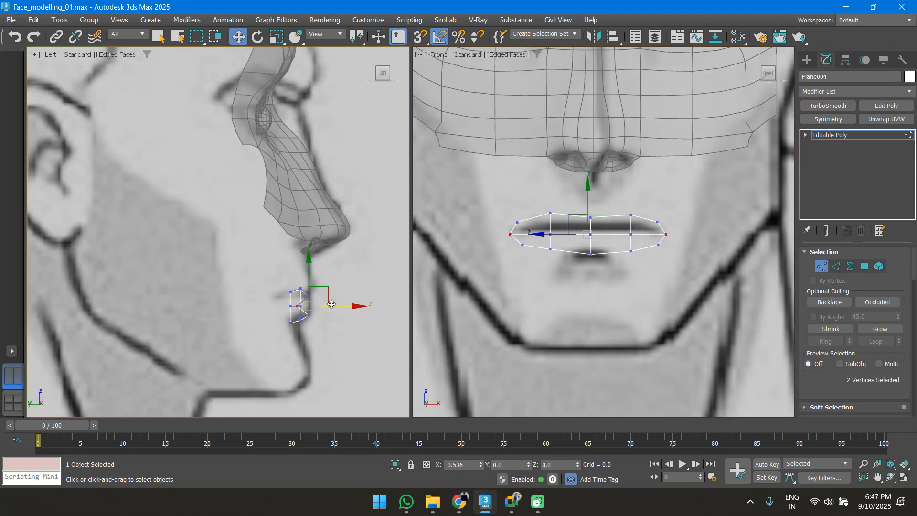
Try to move the outer lip vertices beside the mouth corner back along Y in an angled 3D view
middle_click_drag(549, 264, 496, 284, "alt")
left_click(606, 247)
left_click(540, 205)
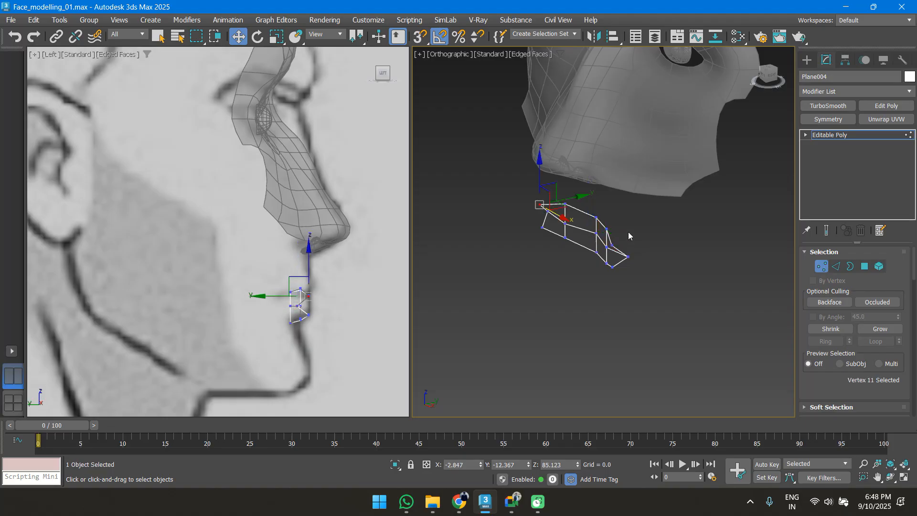
middle_click_drag(597, 262, 506, 211, "alt")
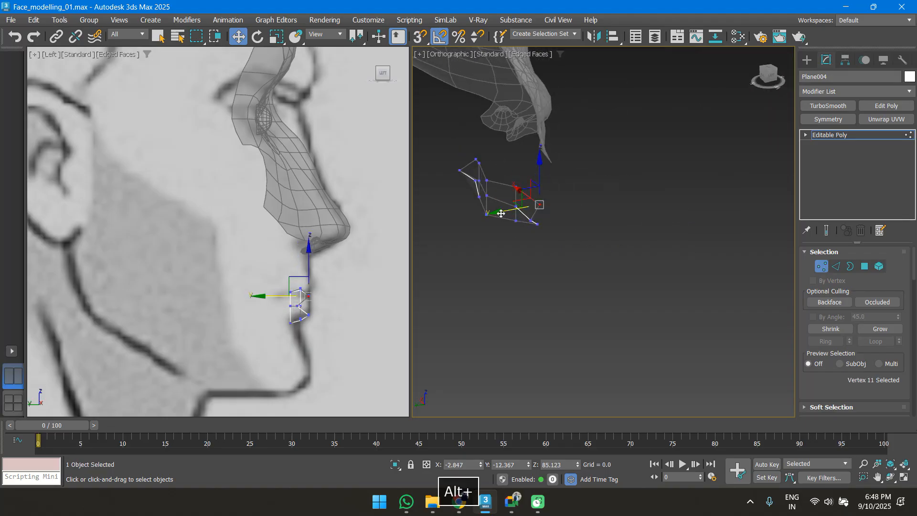
left_click_drag(505, 211, 482, 214)
key("p")
key("z")
scroll(566, 239, "down", 5)
middle_click_drag(537, 232, 596, 314, "alt")
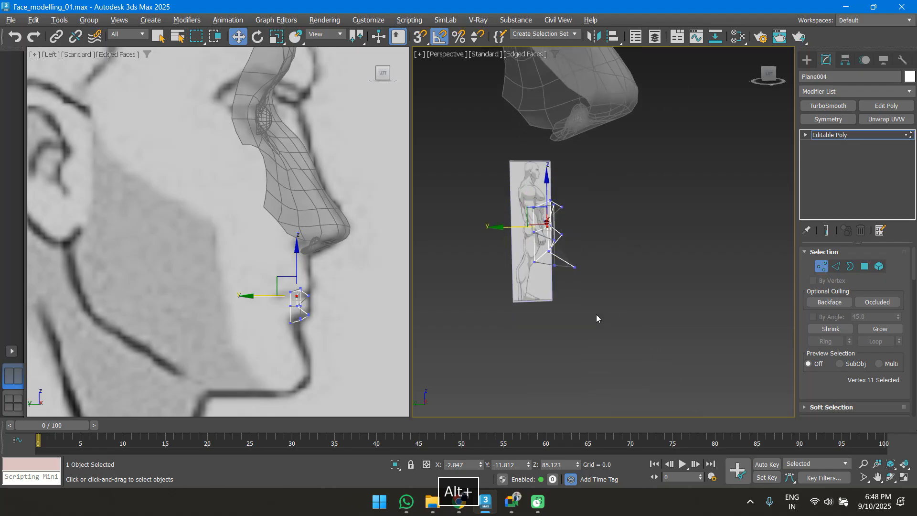
mouse_move(575, 267)
middle_mouse_down("alt")
mouse_move(522, 290)
mouse_move(572, 298)
mouse_move(576, 274)
middle_mouse_up("alt")
left_click(574, 267)
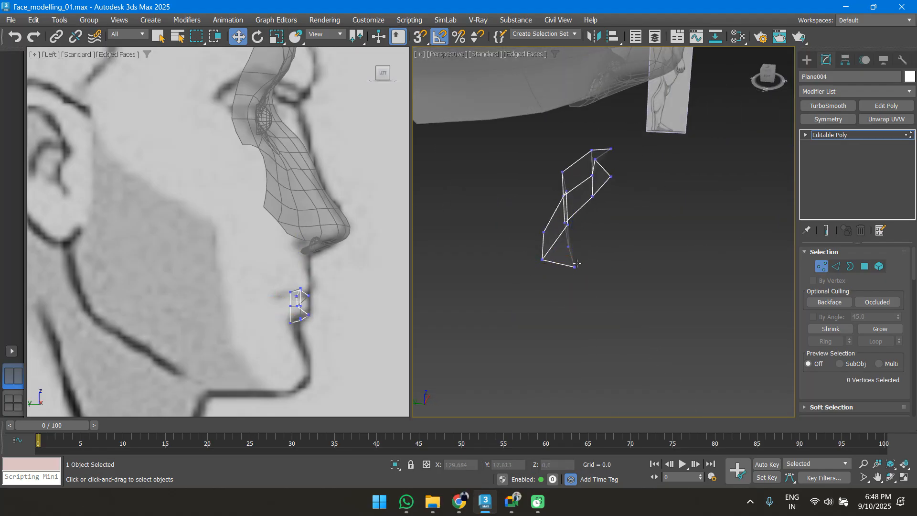
left_click_drag(535, 266, 512, 262)
middle_click_drag(681, 277, 567, 301, "alt")
Undo all the depth moves made to the lip edges and vertices
key("ctrl+z")
key("ctrl+z")
key("ctrl+z")
key("ctrl+z")
key("ctrl+z")
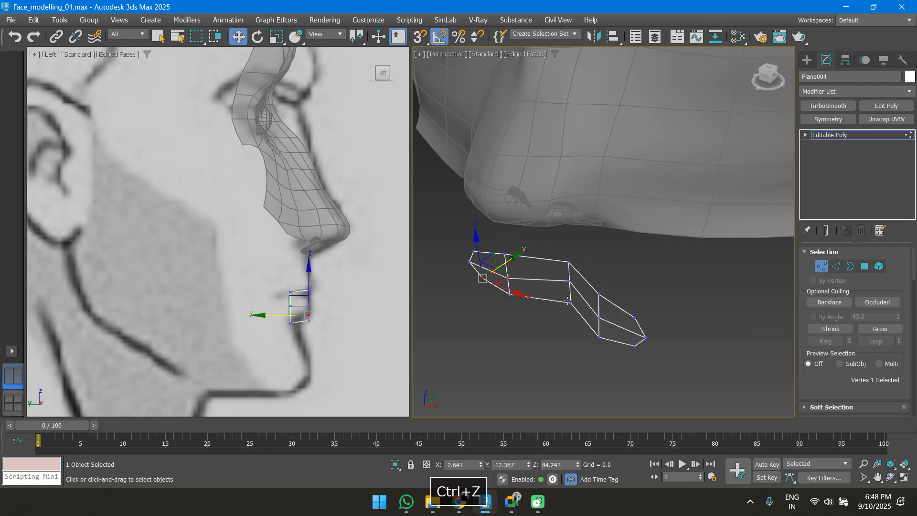
key("ctrl+z")
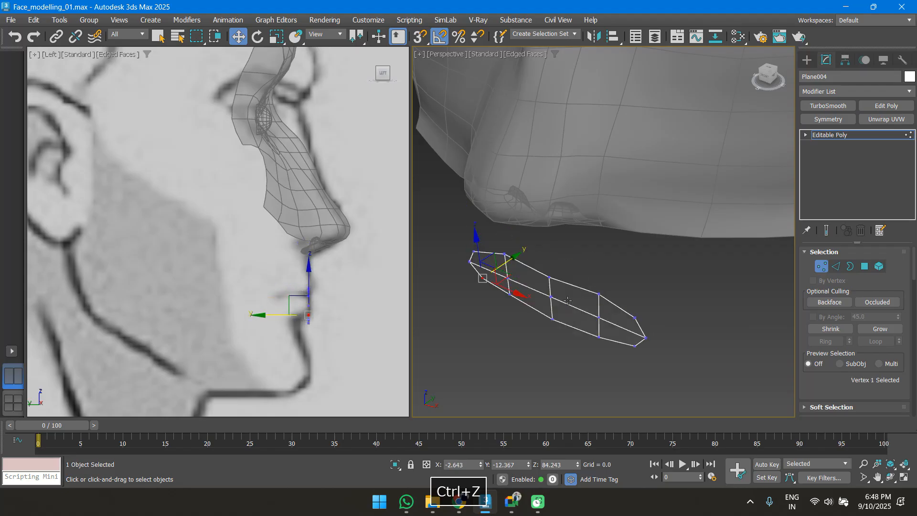
Maximize the Front view of the lips, leave vertex editing and add a Bend modifier to the lip plane
scroll(483, 281, "down", 3)
middle_click_drag(166, 302, 154, 297)
middle_click(638, 295)
key("f")
key("z")
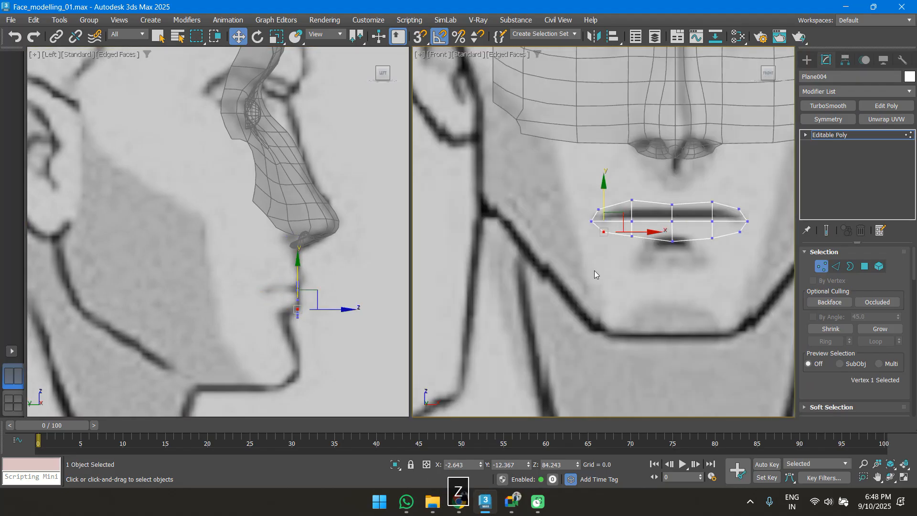
key("alt+w")
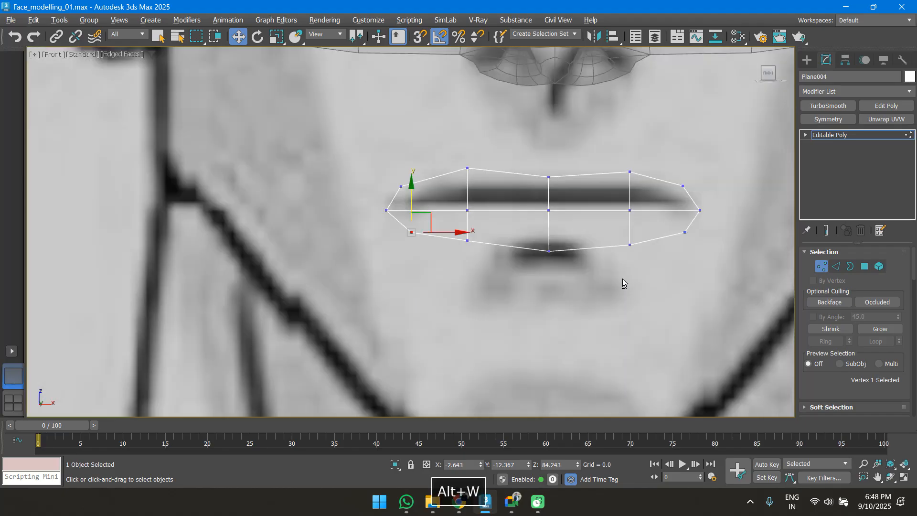
scroll(597, 268, "down", 2)
key("1")
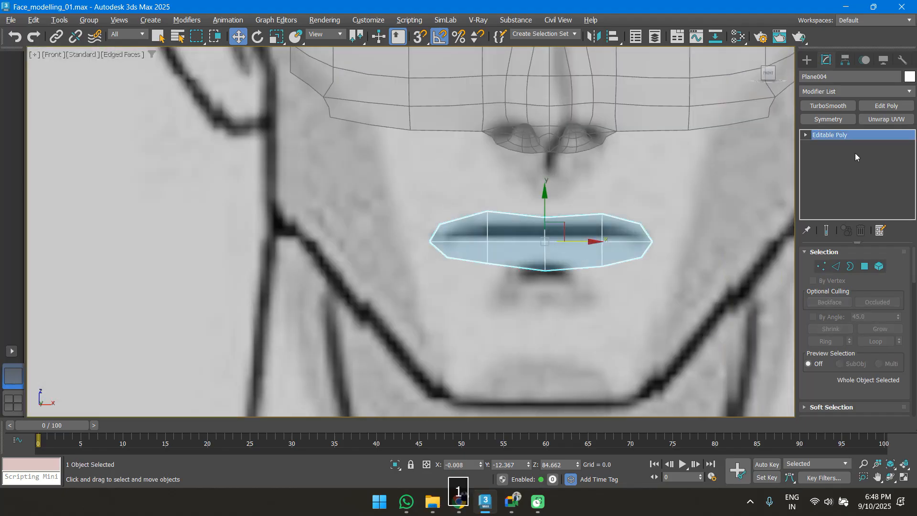
left_click(838, 86)
type("ben")
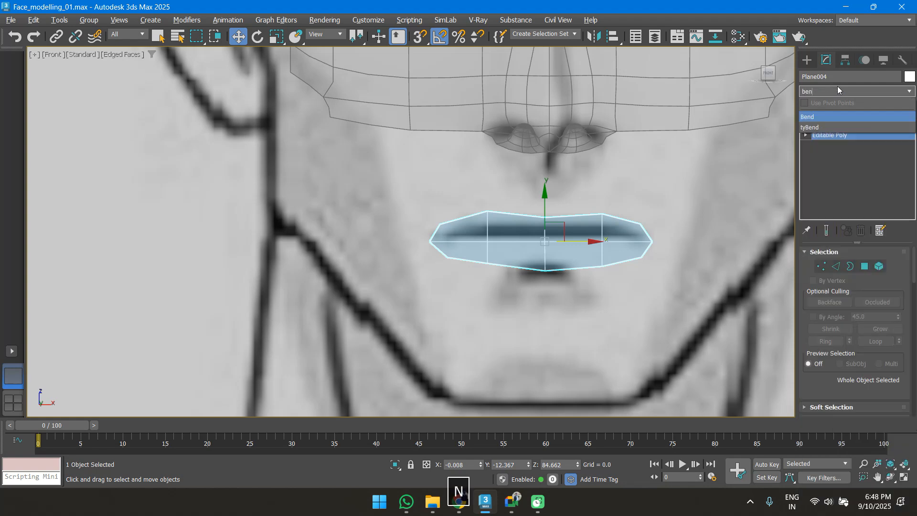
key("Return")
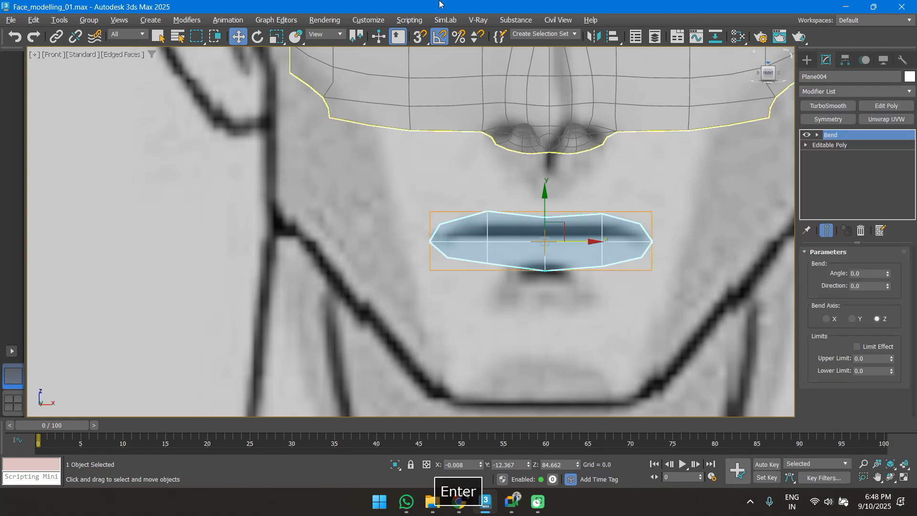
Set the Bend modifier to the X axis with an angle of 57 and inspect the lip curve in Perspective view
scroll(454, 236, "down", 4)
key("p")
middle_click_drag(438, 232, 469, 260, "alt")
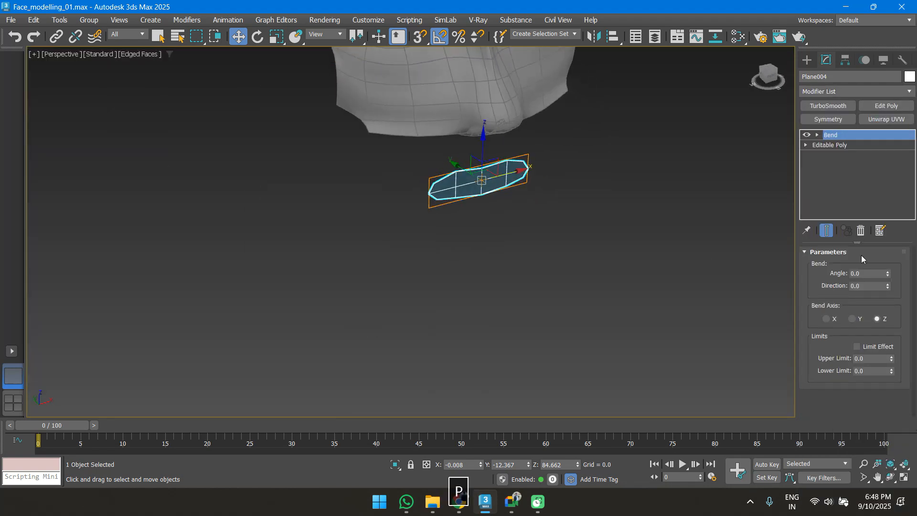
left_click_drag(889, 273, 880, 299)
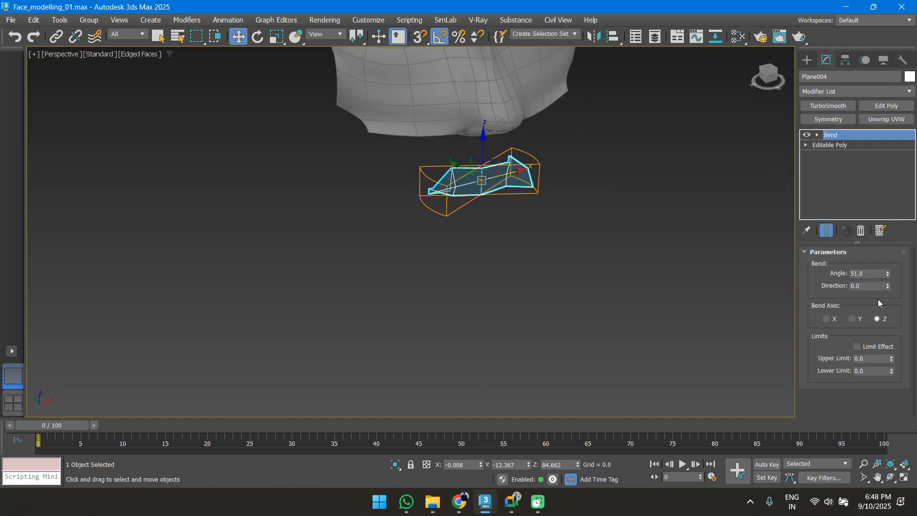
left_click(858, 319)
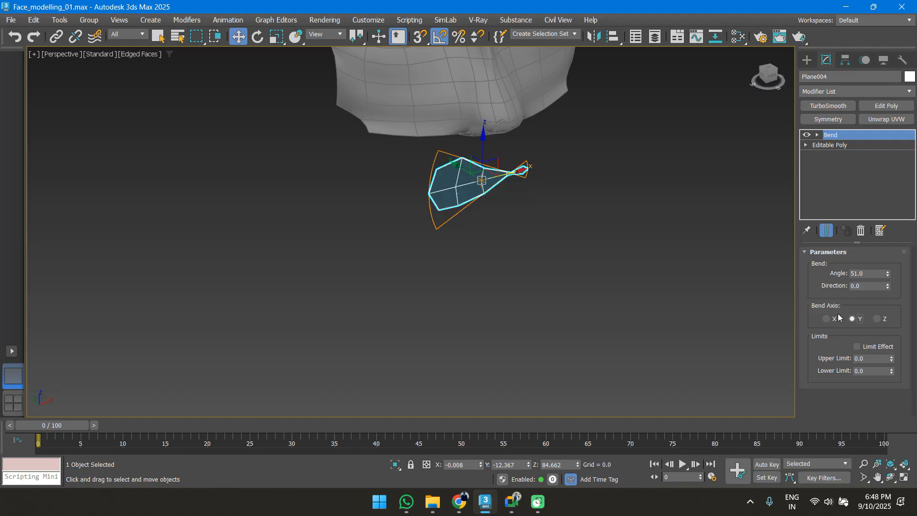
left_click(832, 319)
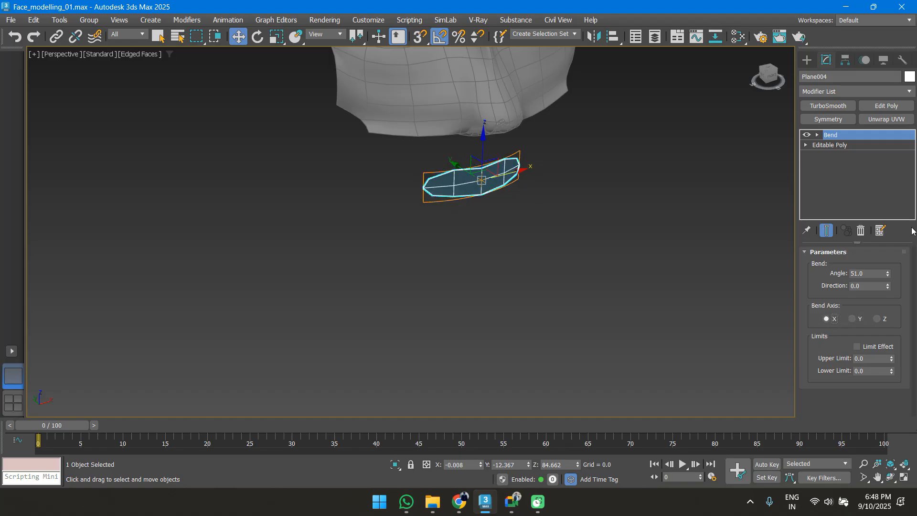
left_click_drag(889, 260, 891, 268)
scroll(480, 138, "up", 5)
middle_click_drag(519, 205, 509, 190, "alt")
key("f")
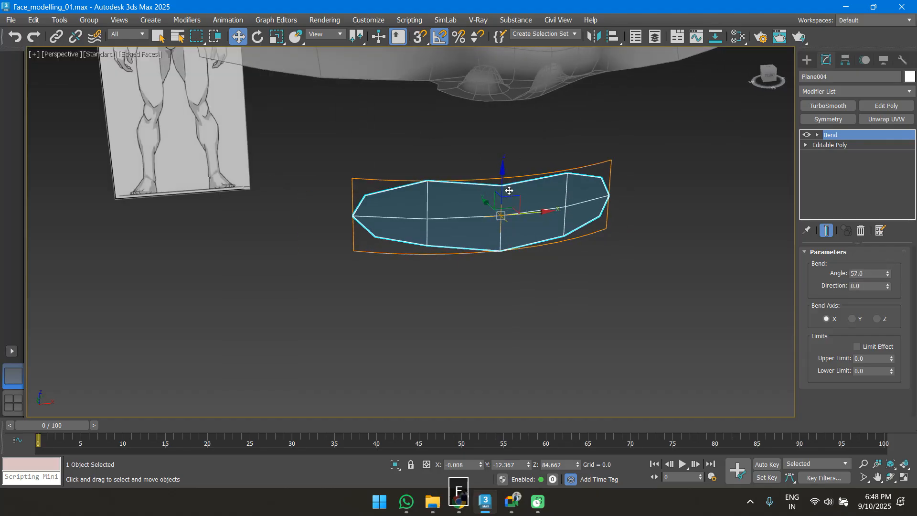
Check the bent lip plane's curvature, then collapse its whole modifier stack into the Editable Poly
key("z")
scroll(459, 203, "down", 5)
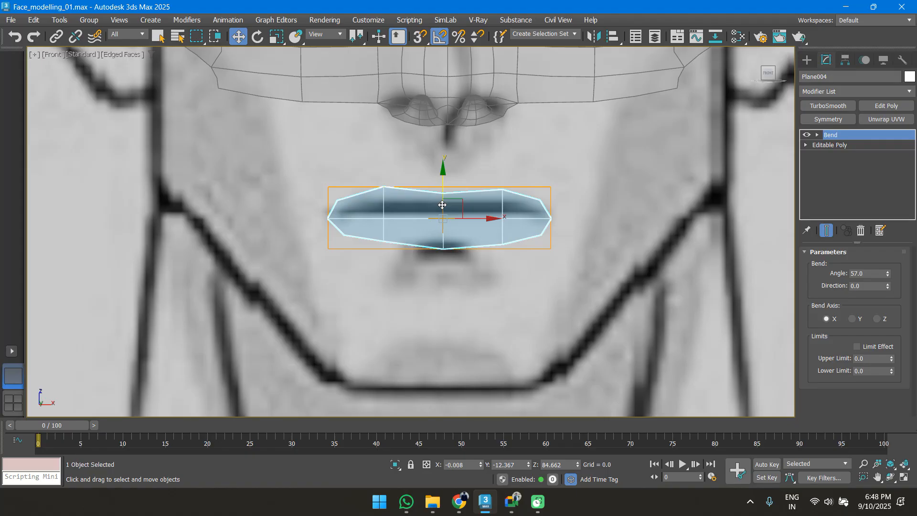
key("p")
scroll(431, 305, "down", 3)
middle_click_drag(432, 305, 505, 328, "alt")
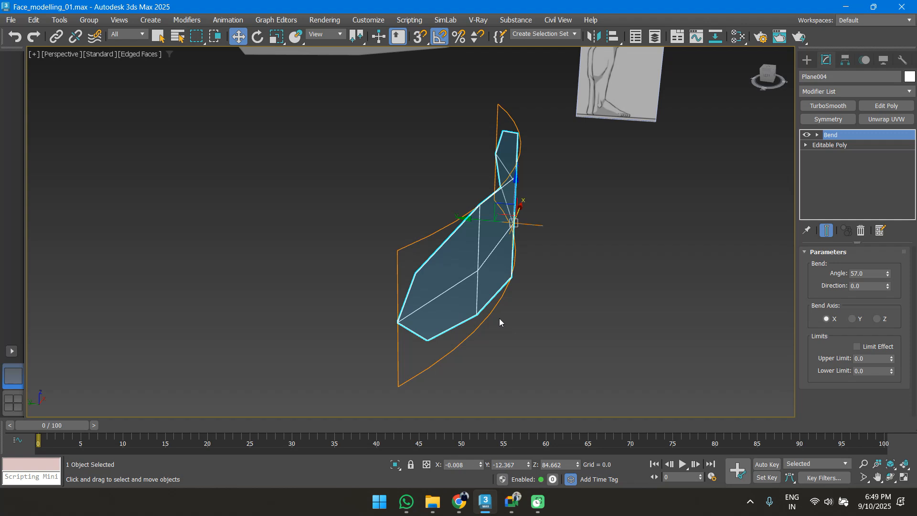
key("f")
key("z")
left_click(861, 201)
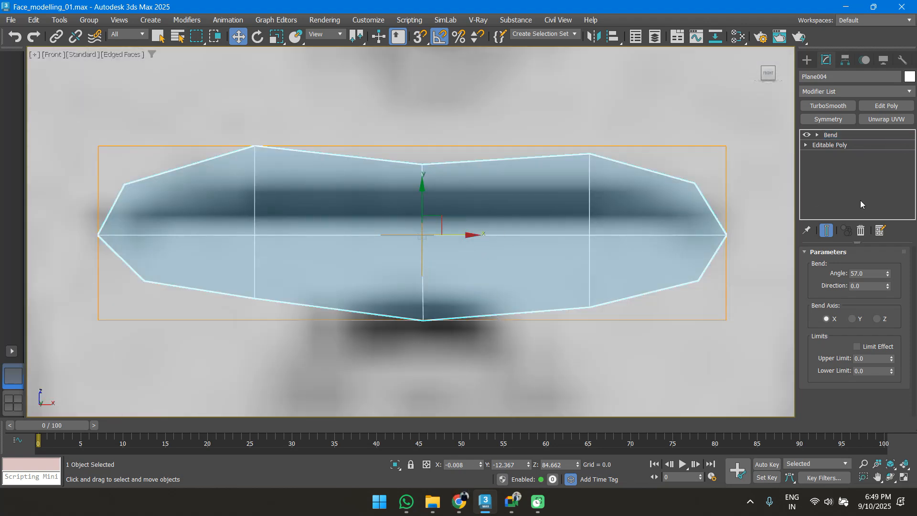
right_click(856, 190)
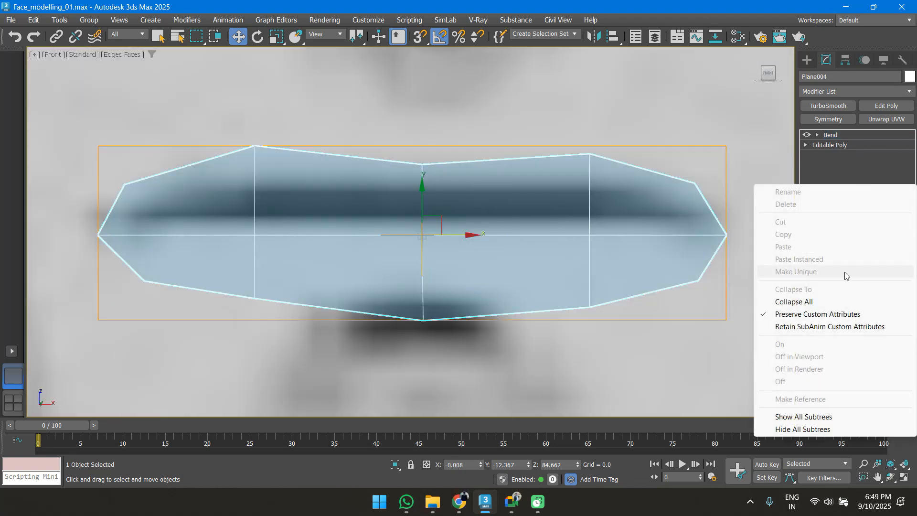
left_click(788, 301)
left_click(520, 284)
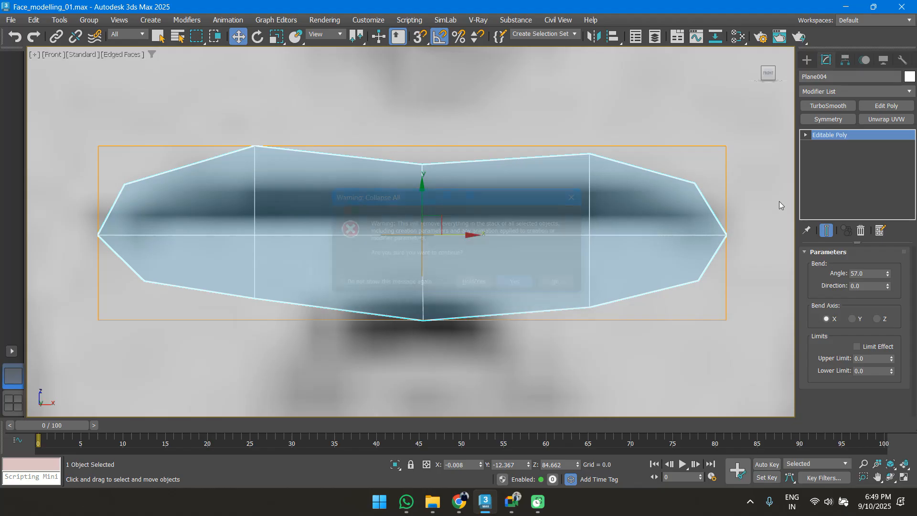
Extend a new ring of polygons outward from the lip plane's border with a scaled copy in the Front view
scroll(511, 181, "down", 3)
key("3")
left_click(509, 175)
key("r")
left_click_drag(476, 191, 476, 193, "shift")
key("w")
Delete the eight polygons inside the new ring to open the mouth
key("4")
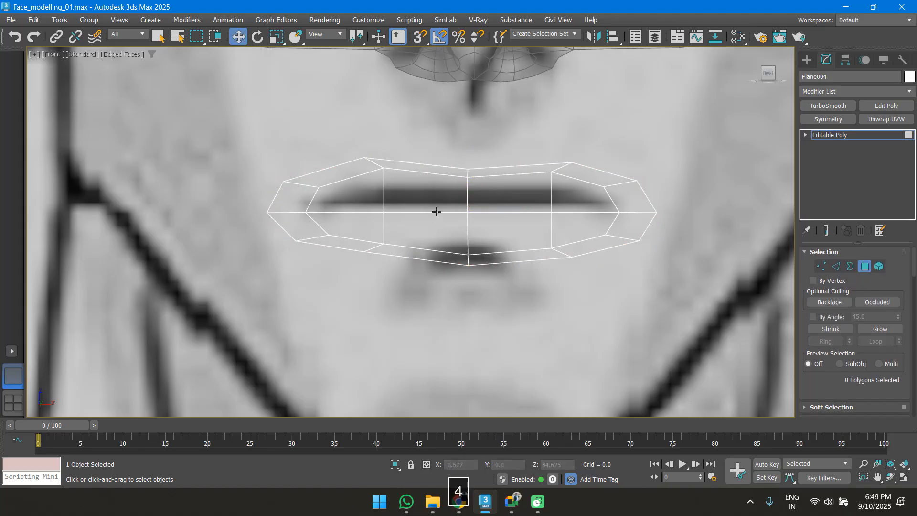
left_click(435, 208)
left_click(379, 196, "ctrl")
left_click(365, 224, "ctrl")
left_click(426, 233, "ctrl")
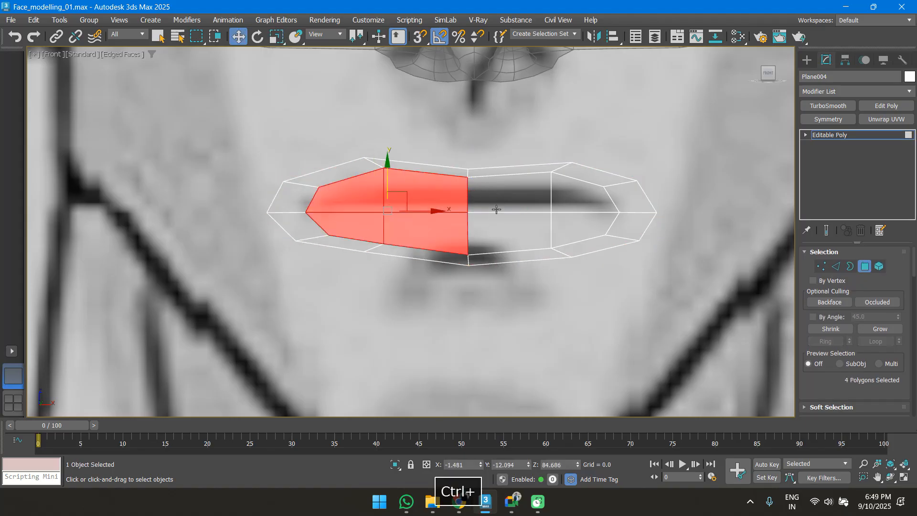
left_click(510, 196, "ctrl")
left_click(542, 218, "ctrl")
left_click(565, 206, "ctrl")
left_click(559, 225, "ctrl")
key("Delete")
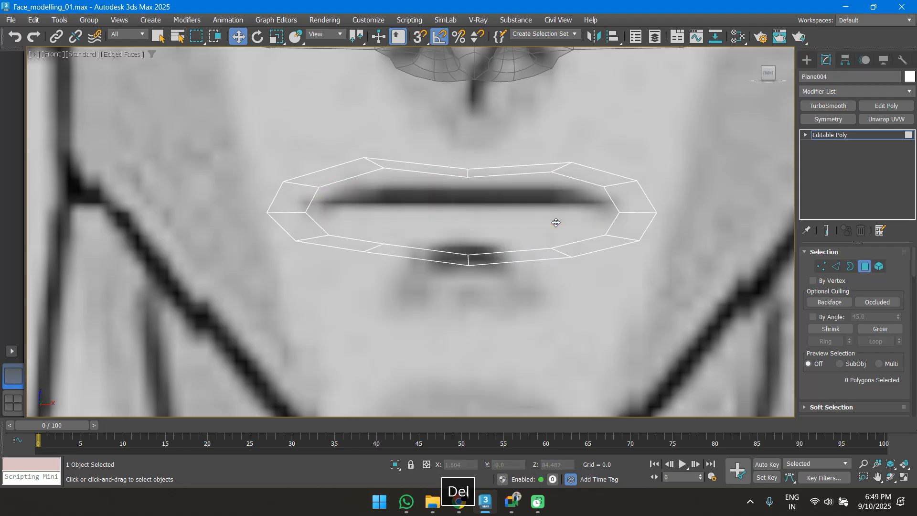
Lower the inner upper-lip vertices to follow the top of the reference mouth line
scroll(480, 188, "up", 3)
key("1")
left_click_drag(477, 174, 479, 184)
left_click(361, 163)
left_click_drag(358, 151, 368, 167)
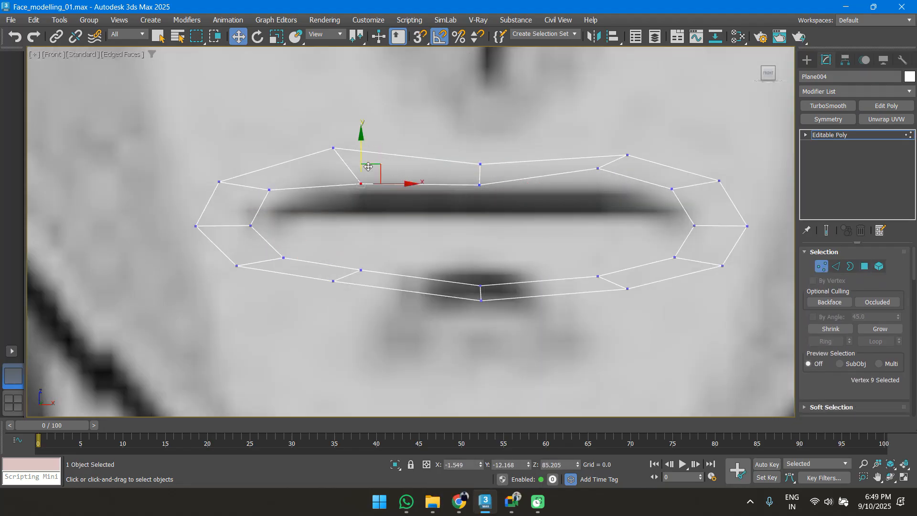
left_click(597, 168)
left_click_drag(607, 157, 607, 172)
left_click(671, 189)
left_click_drag(668, 165, 668, 169)
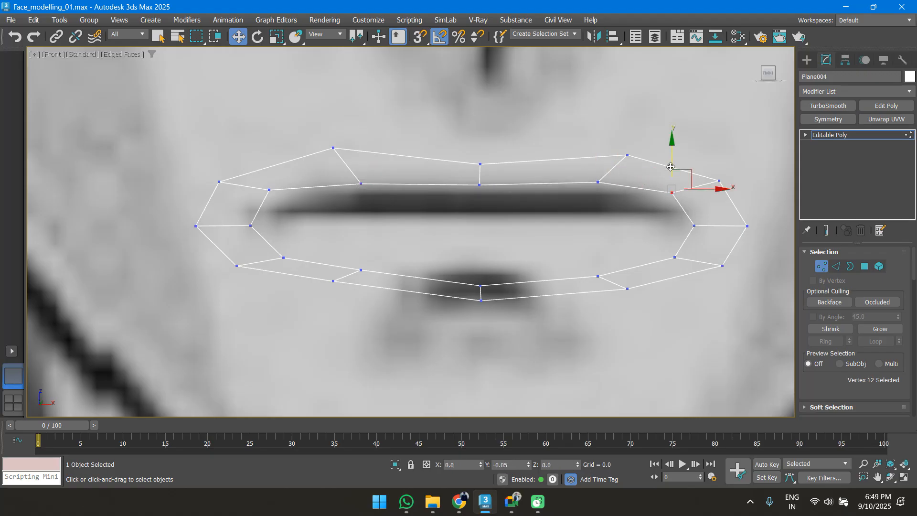
Raise the inner vertices at the right mouth corner and the right part of the lower lip
left_click(692, 223)
left_click_drag(694, 204, 694, 193)
left_click(674, 257)
left_click_drag(675, 232, 677, 212)
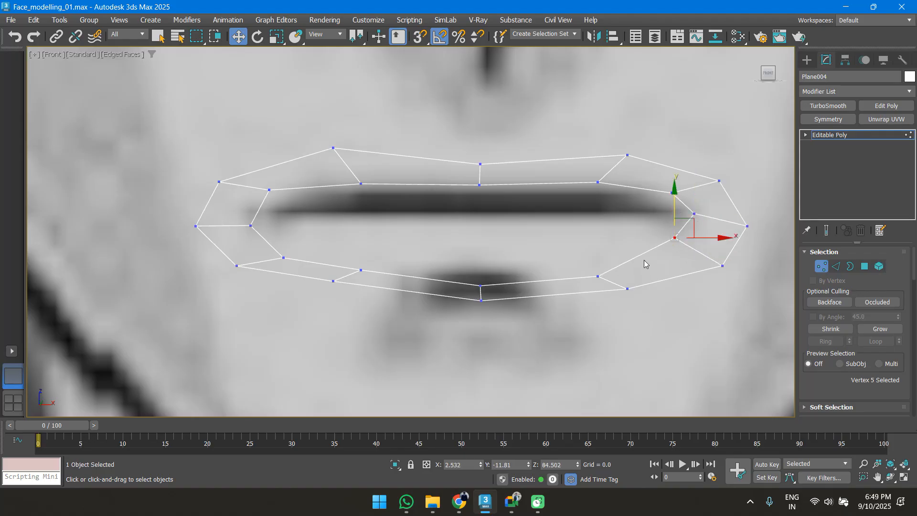
left_click_drag(601, 273, 601, 247)
Raise the inner vertices at the lower lip's centre and left side and at the left mouth corner
left_click(480, 285)
left_click_drag(479, 285, 487, 213)
left_click(361, 270)
left_click_drag(363, 237, 378, 203)
left_click(282, 258)
left_click_drag(286, 231, 255, 195)
left_click(250, 226)
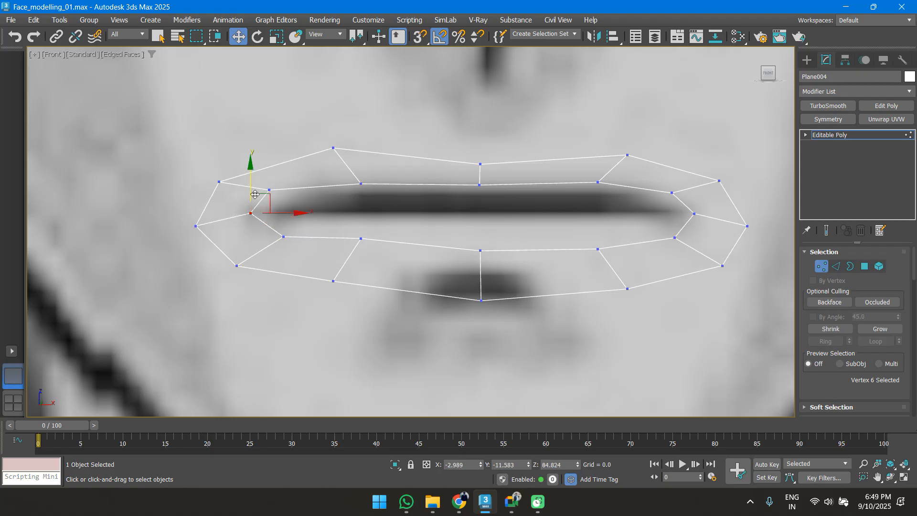
Reposition the outer lip vertices around the left mouth corner and the left part of the lower lip
key("w")
left_click_drag(182, 169, 247, 150)
left_click(196, 226)
mouse_move(205, 199)
left_mouse_down()
mouse_move(205, 175)
mouse_move(205, 185)
left_mouse_up()
left_click_drag(215, 260, 261, 291)
left_click_drag(253, 255, 274, 250)
left_click(333, 280)
left_click_drag(352, 265, 363, 248)
Raise the outer vertices at the centre and right side of the lower lip
left_click(480, 300)
left_click_drag(482, 270, 484, 249)
left_click_drag(614, 288, 625, 264)
left_click_drag(720, 264, 720, 240)
Tighten the outer vertices at the right mouth corner and along the upper lip to match the reference
left_click_drag(761, 213, 723, 166)
left_click(719, 180)
left_click(627, 156)
left_click_drag(644, 132, 631, 135)
left_click(333, 148)
left_click_drag(342, 141, 351, 153)
left_click(230, 170)
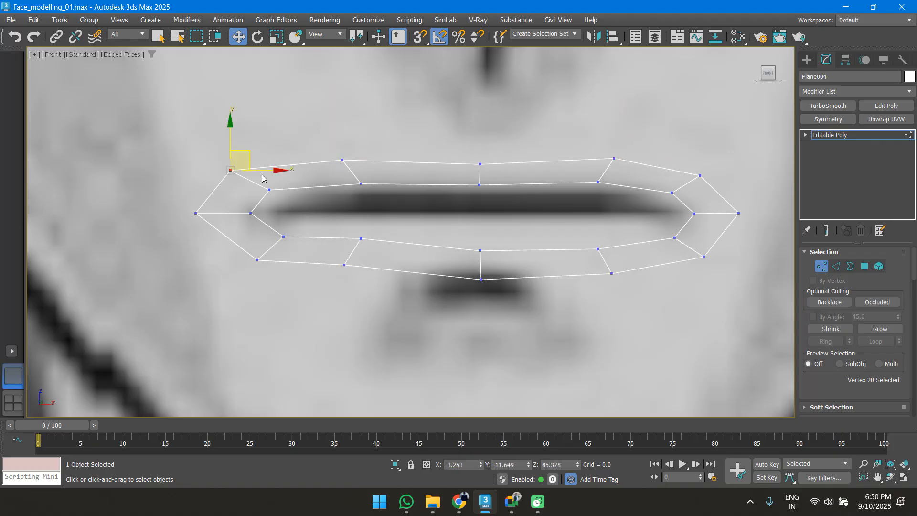
left_click_drag(244, 151, 255, 161)
left_click_drag(484, 170, 484, 171)
Move the inner middle vertices of both lips slightly back along Y in the Perspective view
middle_click_drag(484, 170, 433, 250, "alt")
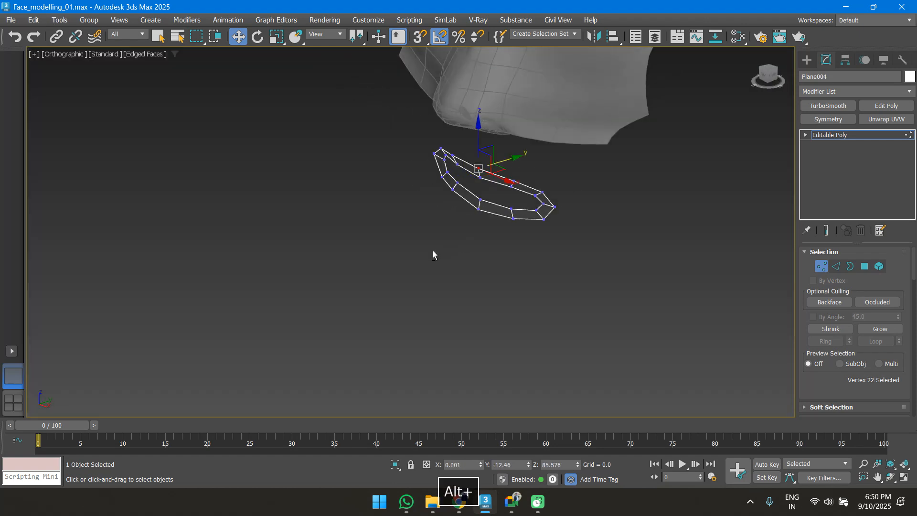
key("p")
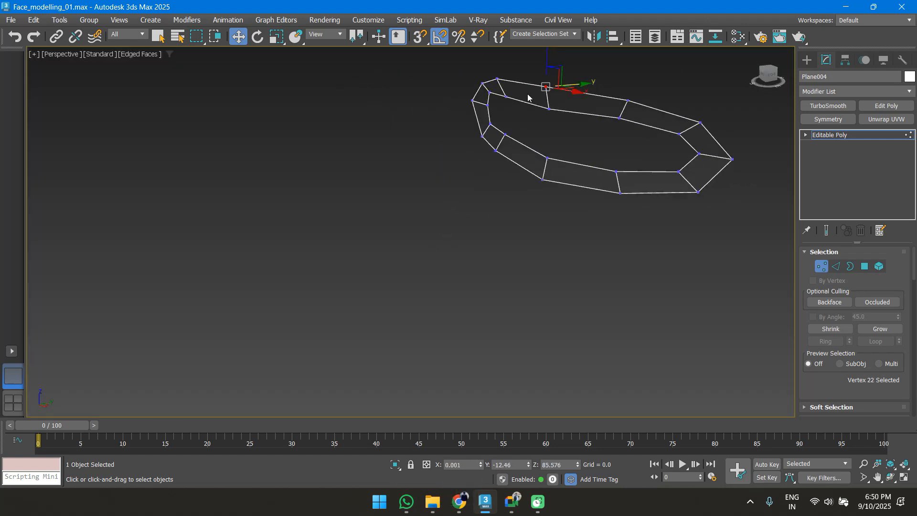
key("2")
key("1")
left_click(548, 109)
middle_click_drag(568, 151, 529, 153, "alt")
left_click(544, 159, "ctrl")
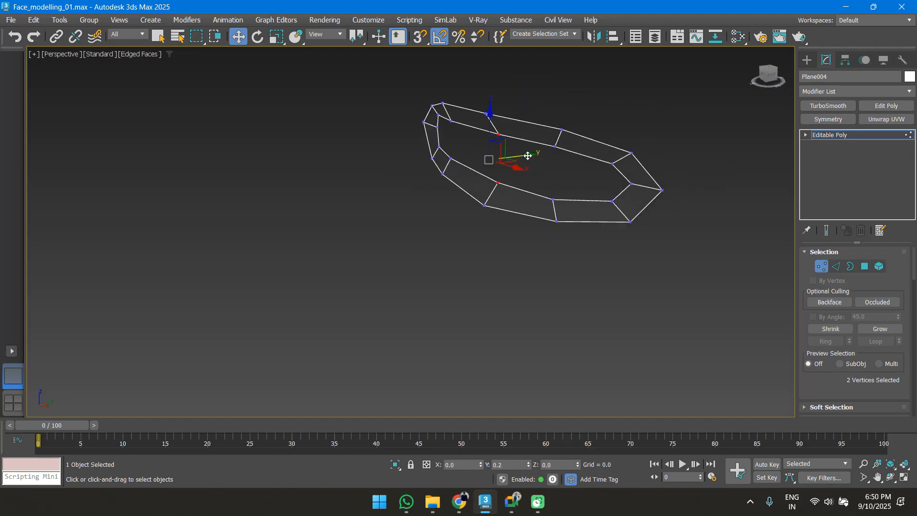
Select the four inner vertices flanking the middle of the lips and move them back along Y
left_click(554, 146)
left_click(553, 198, "ctrl")
middle_click_drag(552, 198, 542, 198, "alt")
left_click(477, 132, "ctrl")
left_click(478, 169, "ctrl")
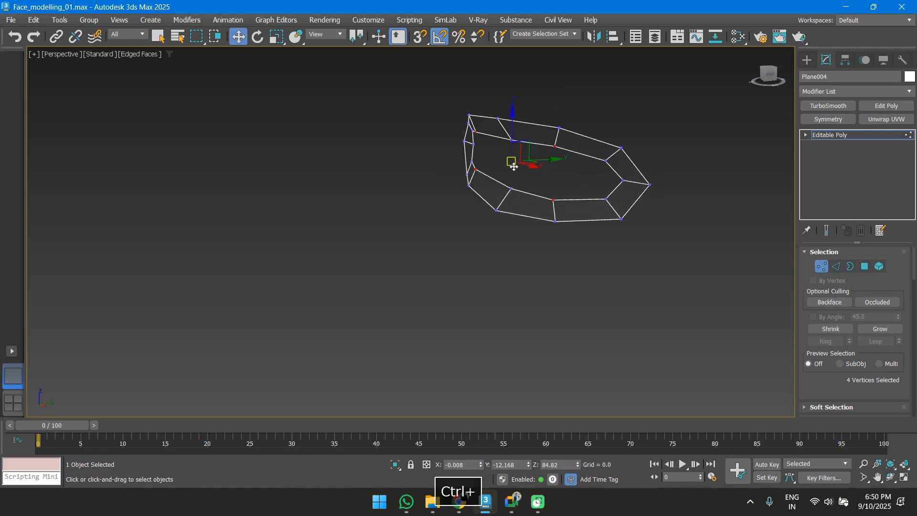
Move the inner vertices of both mouth corners back along Y together
left_click(623, 180)
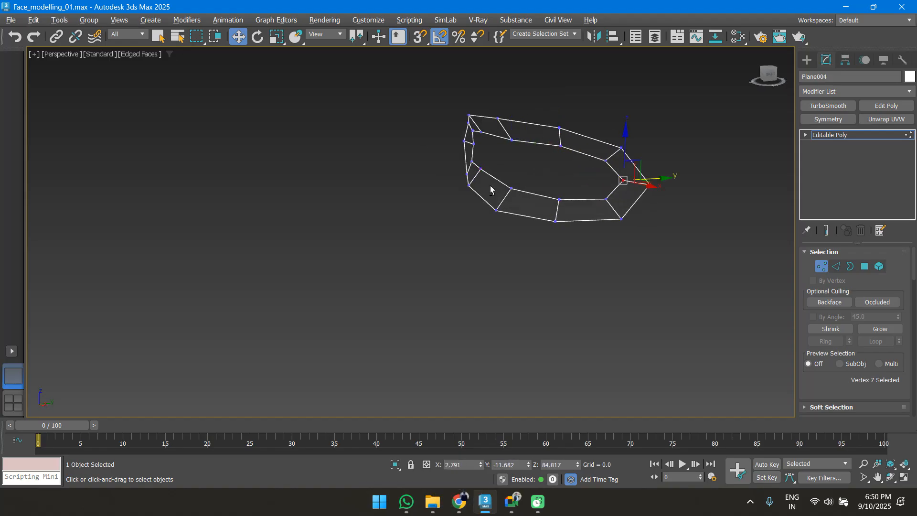
middle_click_drag(623, 180, 489, 191, "alt")
middle_click_drag(360, 140, 378, 164, "alt")
left_click(409, 130, "ctrl")
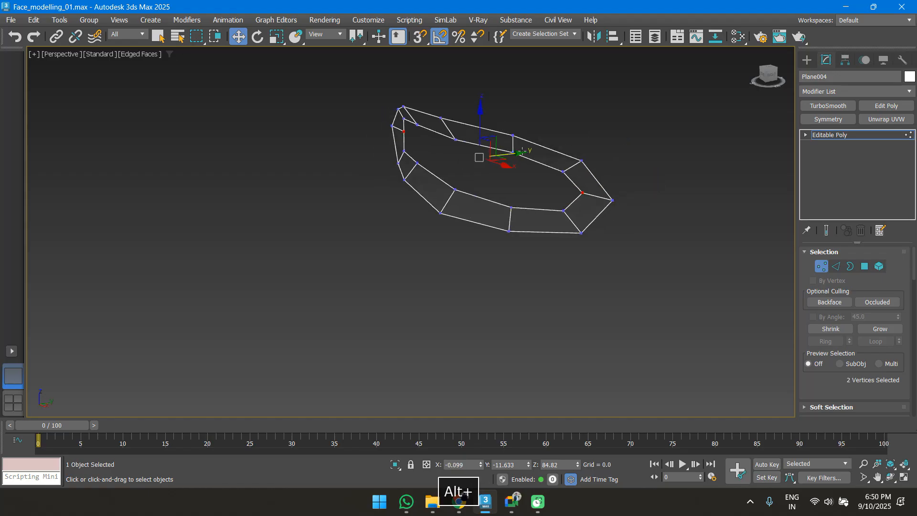
middle_click_drag(525, 148, 531, 179, "alt")
Lower the outer vertices at the left side and centre of the lower lip in the Front view
key("f")
key("z")
scroll(456, 202, "up", 3)
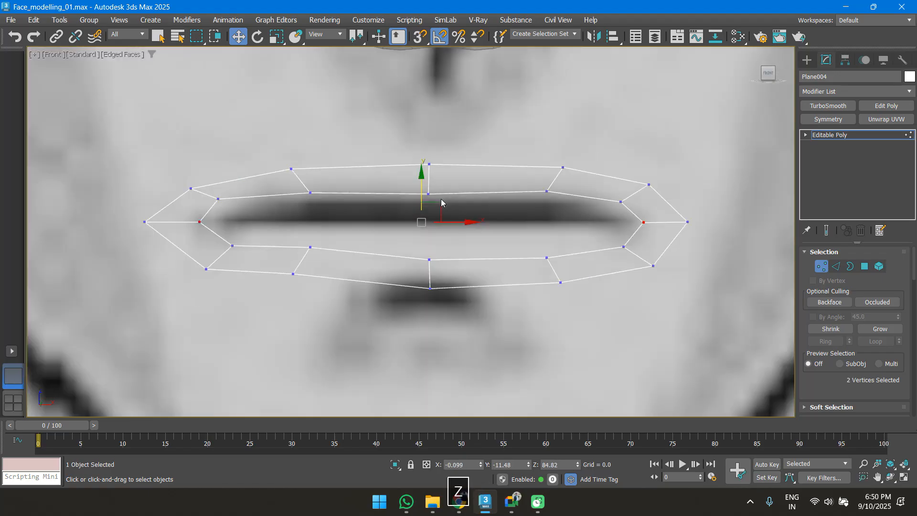
scroll(440, 201, "down", 3)
left_click(365, 237)
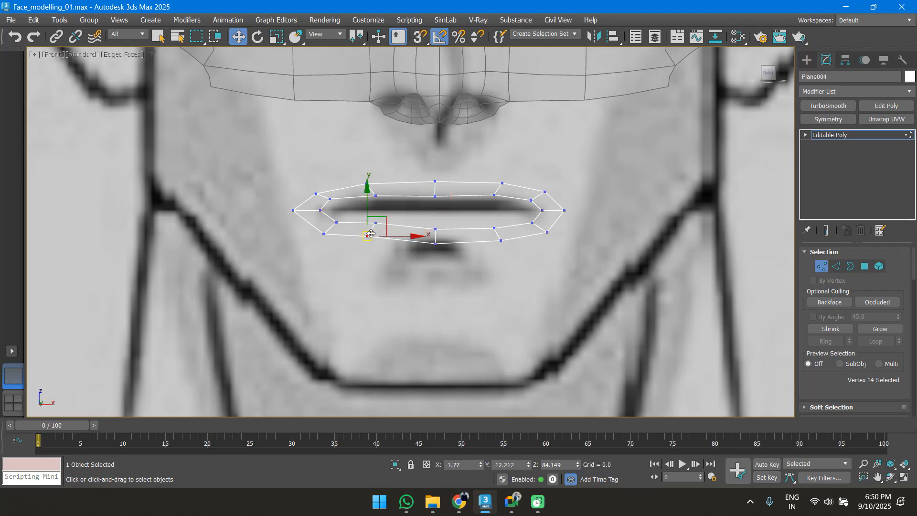
scroll(363, 236, "up", 3)
left_click_drag(363, 222, 363, 228)
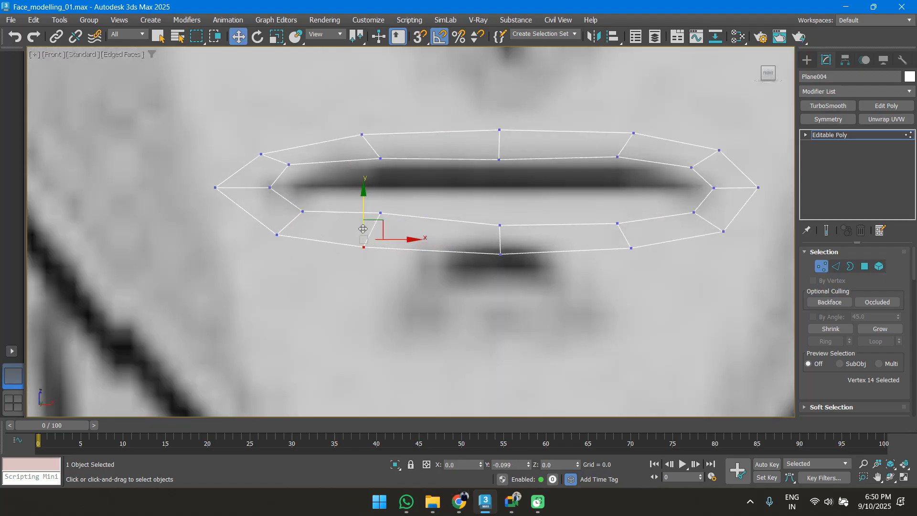
left_click(500, 253)
middle_click_drag(489, 235, 467, 211)
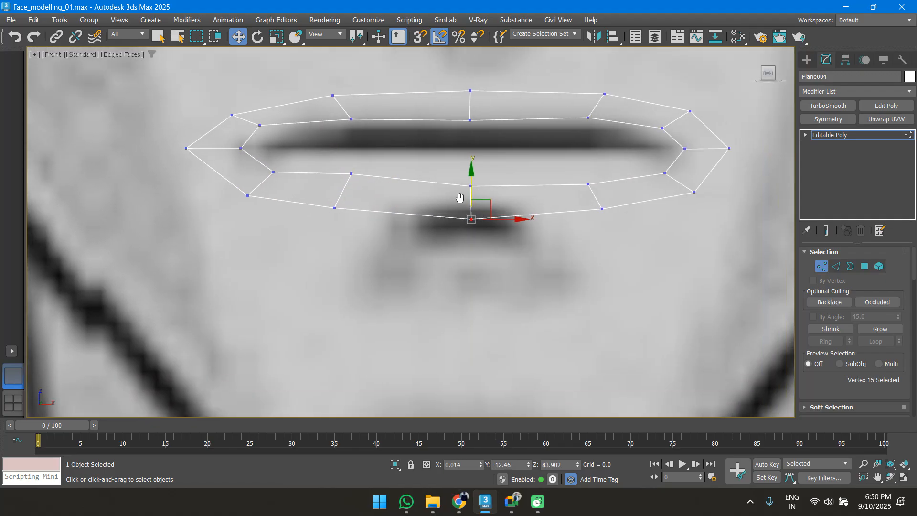
Extend a second ring of polygons outward from the lips' outer edge loop with a scaled copy
scroll(446, 211, "down", 6)
key("2")
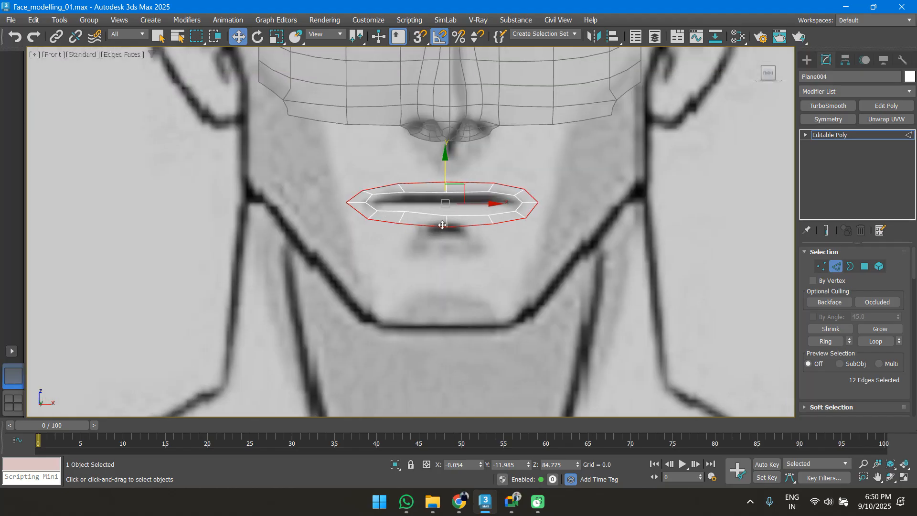
middle_click_drag(428, 210, 420, 257)
key("r")
scroll(425, 238, "up", 3)
left_click_drag(435, 265, 433, 177, "shift")
key("w")
Adjust the new outer ring's vertices at the top centre and right side in the Front view
key("1")
scroll(429, 236, "up", 5)
middle_click_drag(490, 201, 312, 212)
left_click_drag(489, 216, 523, 255)
left_click_drag(518, 224, 505, 186)
left_click(256, 207)
left_click_drag(257, 210, 257, 192)
middle_click_drag(477, 268, 317, 186)
left_click(526, 200)
left_click_drag(529, 191, 527, 191)
left_click_drag(497, 186, 528, 208)
Show the Left and Front views side by side and frame the lips in the Left view
scroll(529, 217, "down", 5)
key("alt+w")
middle_click_drag(238, 290, 283, 270)
scroll(286, 273, "up", 4)
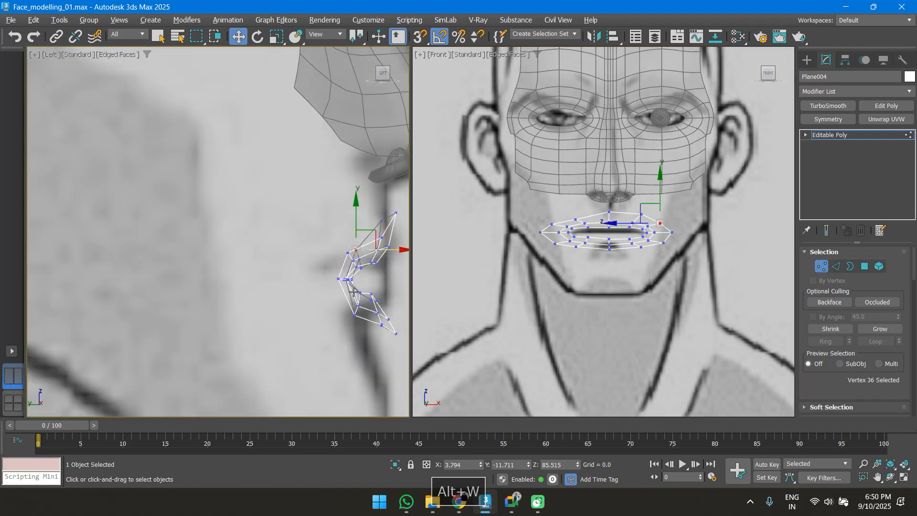
middle_click_drag(351, 293, 275, 291)
middle_click_drag(326, 246, 299, 242)
left_click_drag(306, 224, 305, 202)
key("ctrl+z")
key("ctrl+z")
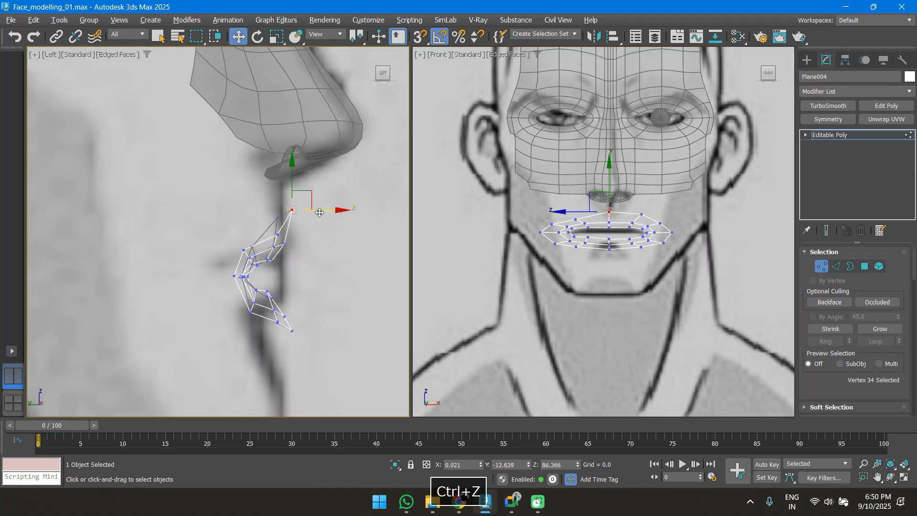
Move the outer ring's top centre vertex back to the side profile and raise its upper-left neighbour
scroll(564, 188, "up", 3)
middle_click_drag(565, 189, 605, 221)
left_click(554, 273)
middle_click_drag(281, 193, 281, 240)
left_click_drag(282, 240, 281, 221)
Raise the outer vertex above the left mouth corner and move the left corner's outermost vertex back in the Left view
left_click(245, 296)
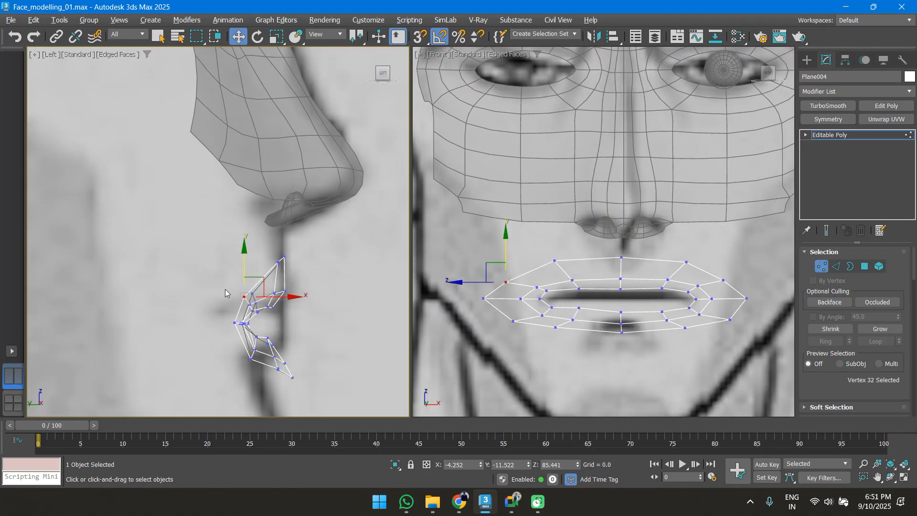
middle_click_drag(246, 283, 310, 282)
left_click_drag(306, 261, 305, 257)
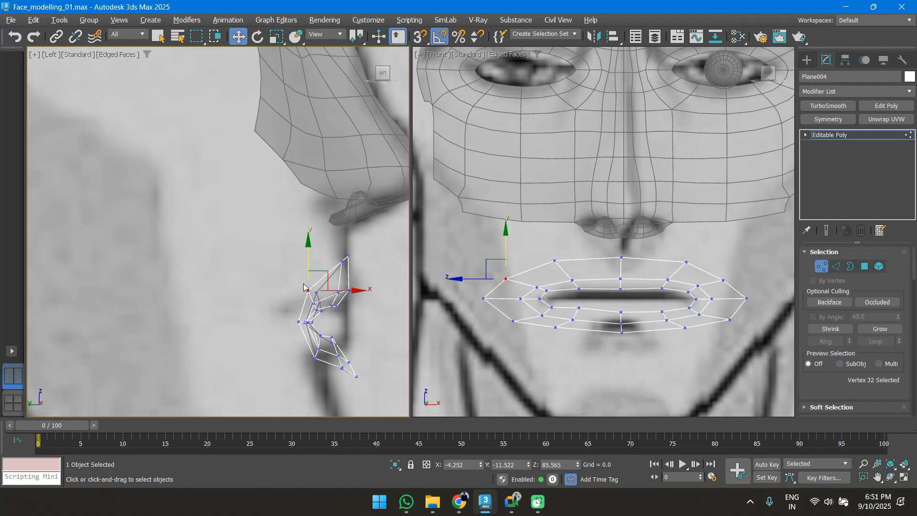
middle_click_drag(305, 256, 298, 214)
left_click(489, 300)
left_click(315, 284)
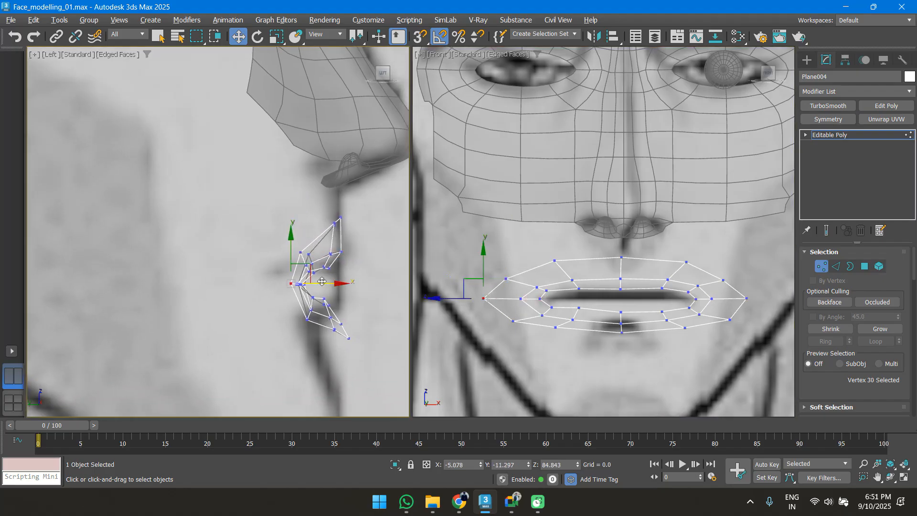
Move the two outer vertices below the left mouth corner back in the Left view, and lower the one nearer the centre
left_click(512, 321)
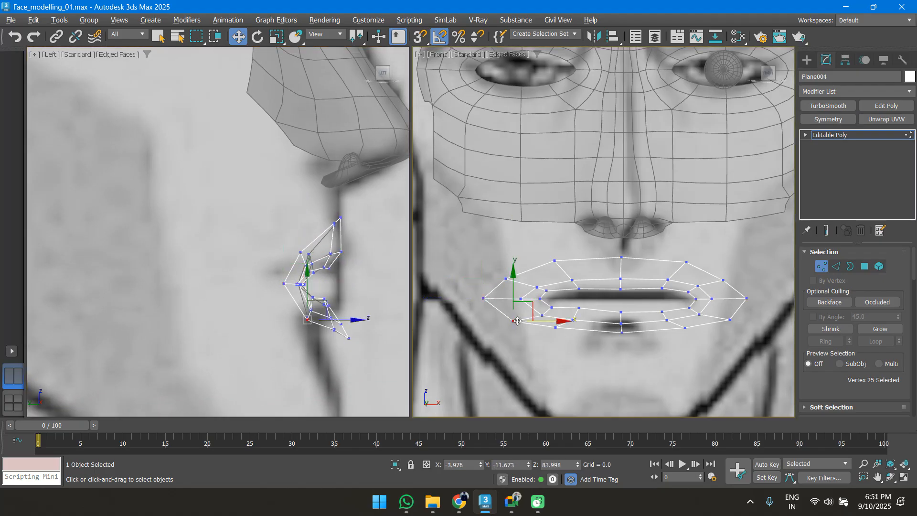
middle_click_drag(223, 312, 256, 260)
left_click_drag(371, 269, 348, 269)
left_click(555, 328)
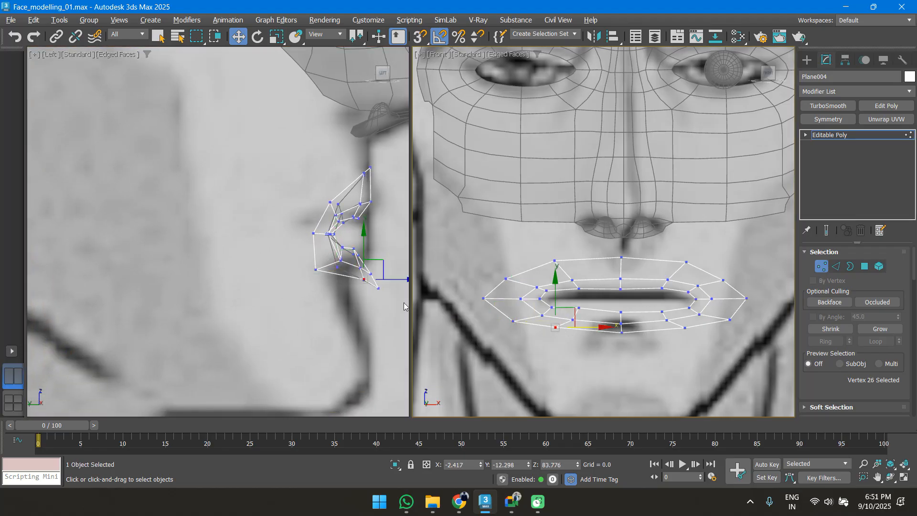
middle_click_drag(403, 302, 356, 292)
left_click_drag(344, 289, 319, 290)
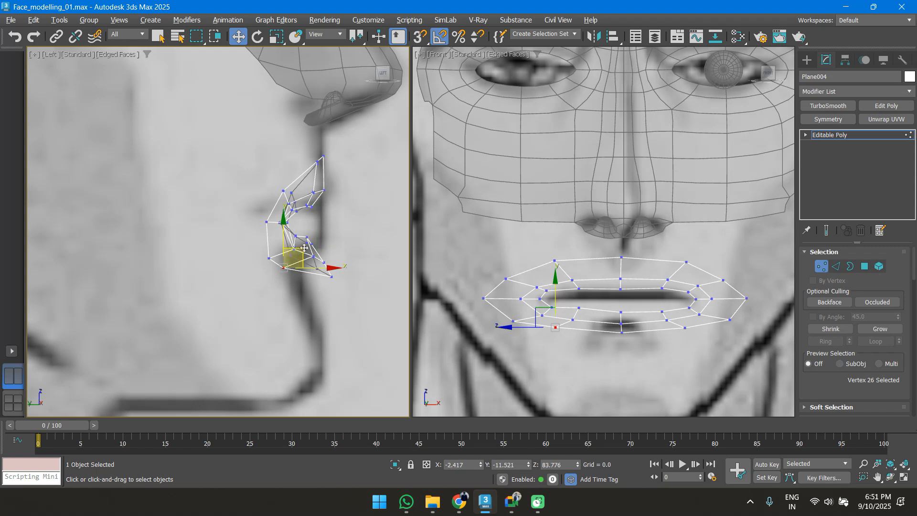
left_click_drag(286, 239, 286, 257)
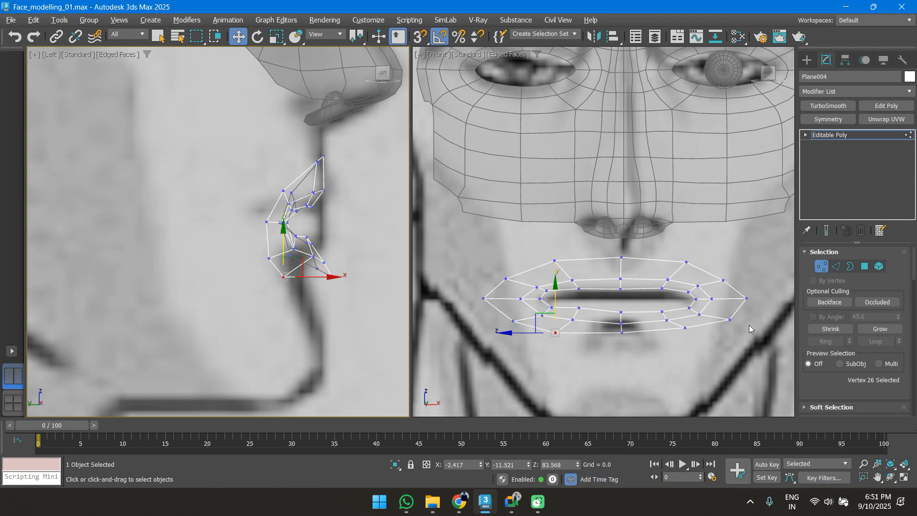
Move the outer ring's bottom centre vertex down and back to follow the side profile below the lower lip
left_click(623, 330)
middle_click_drag(317, 277, 294, 239)
left_click_drag(310, 216, 289, 262)
left_click(260, 238)
left_click(273, 261)
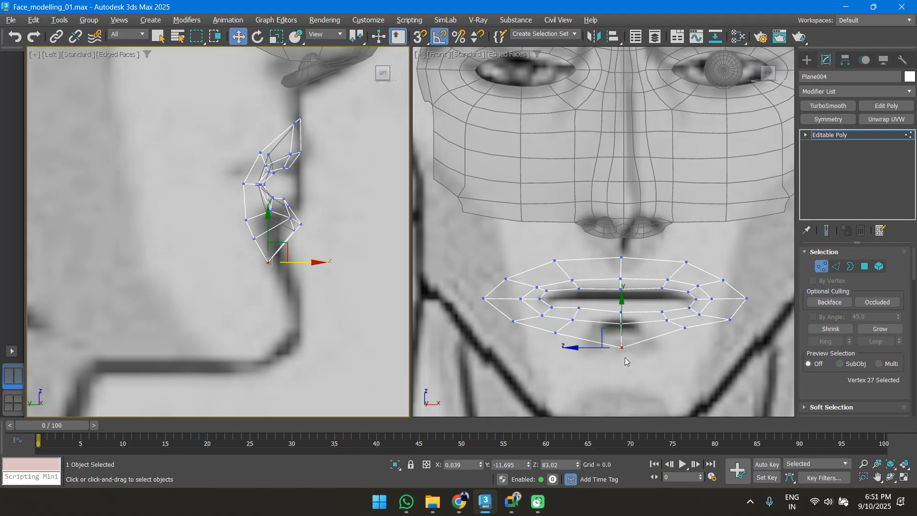
Move the outer vertex below the mouth's right side back in the Left view, and lower its neighbour nearer the right corner slightly
left_click(681, 328)
middle_click_drag(331, 245, 320, 246)
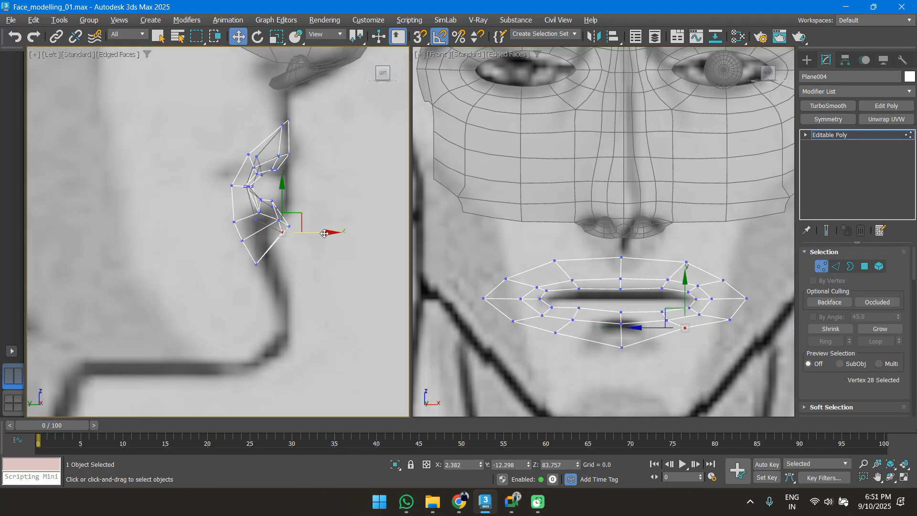
left_click_drag(304, 233, 260, 226)
left_click(729, 319)
middle_click_drag(260, 189, 257, 206)
left_click_drag(255, 207, 253, 222)
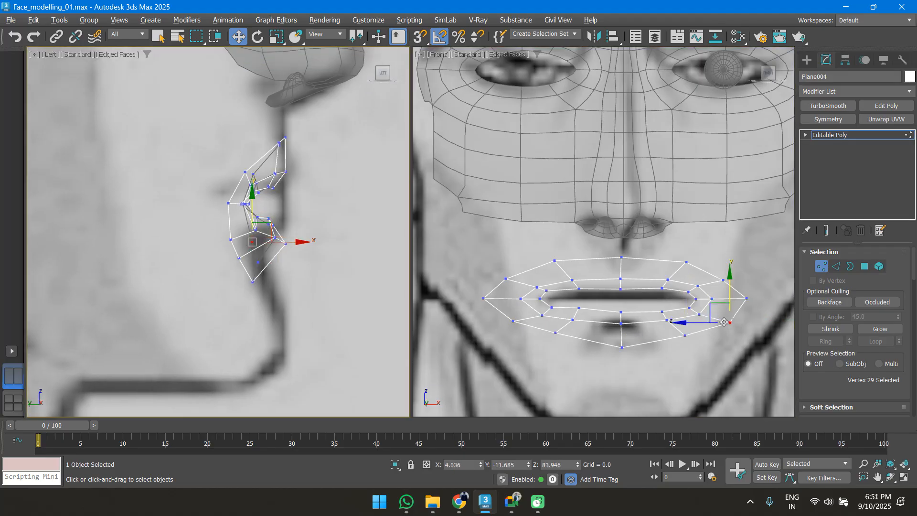
Examine how the lip mesh and its right corner fit the side and front references
left_click(748, 298)
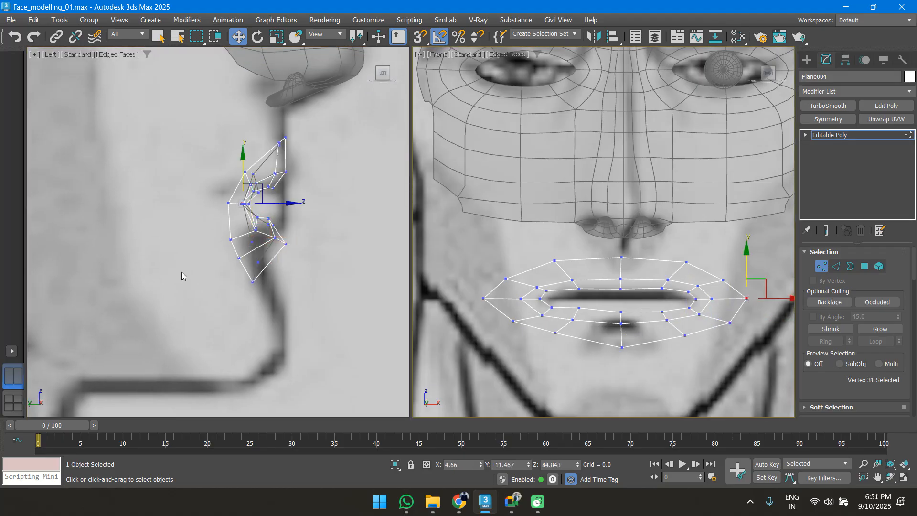
middle_click_drag(281, 250, 289, 297)
scroll(295, 297, "up", 5)
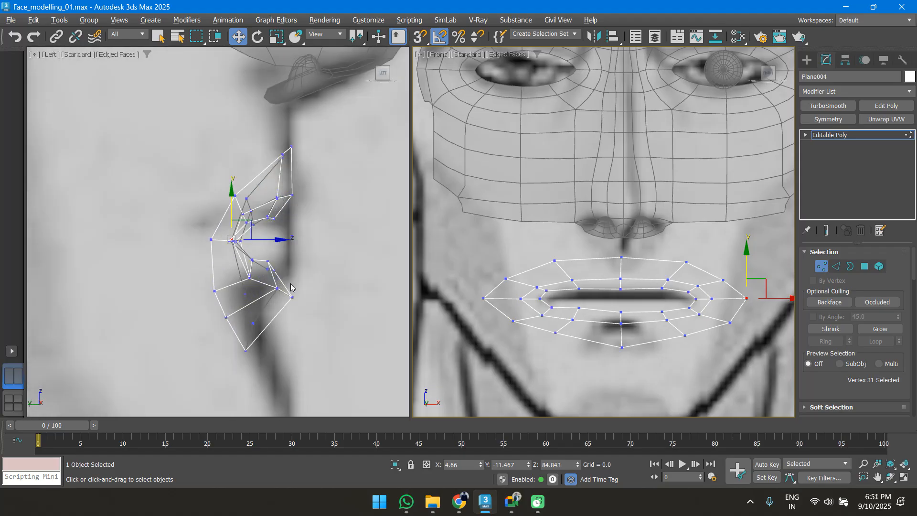
left_click(289, 297)
scroll(311, 297, "down", 6)
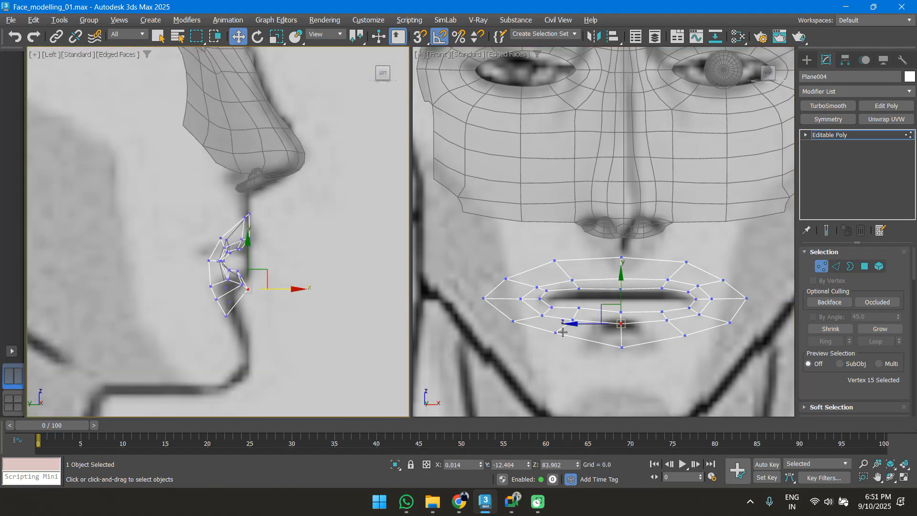
scroll(574, 337, "up", 4)
middle_click_drag(291, 288, 257, 252)
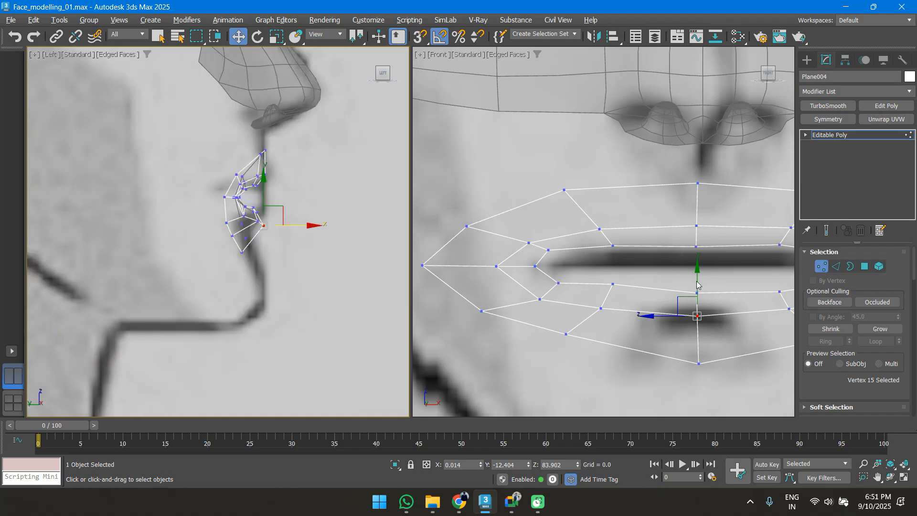
scroll(672, 283, "down", 5)
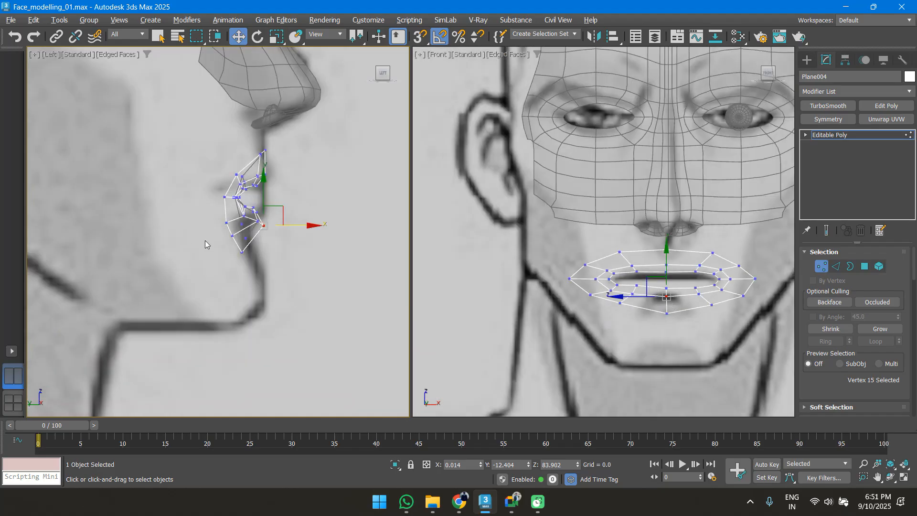
scroll(236, 234, "up", 2)
scroll(235, 236, "up", 2)
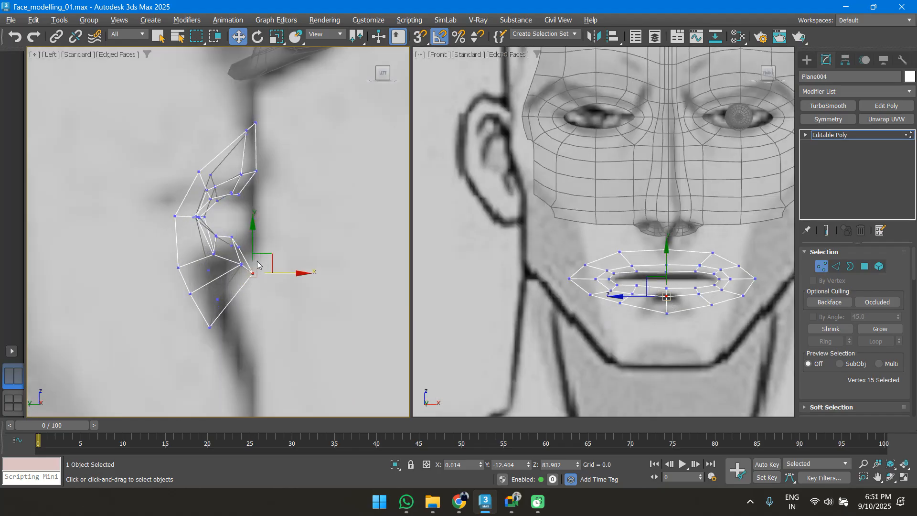
Move the whole lip mesh up slightly to match the mouth in the side reference
key("1")
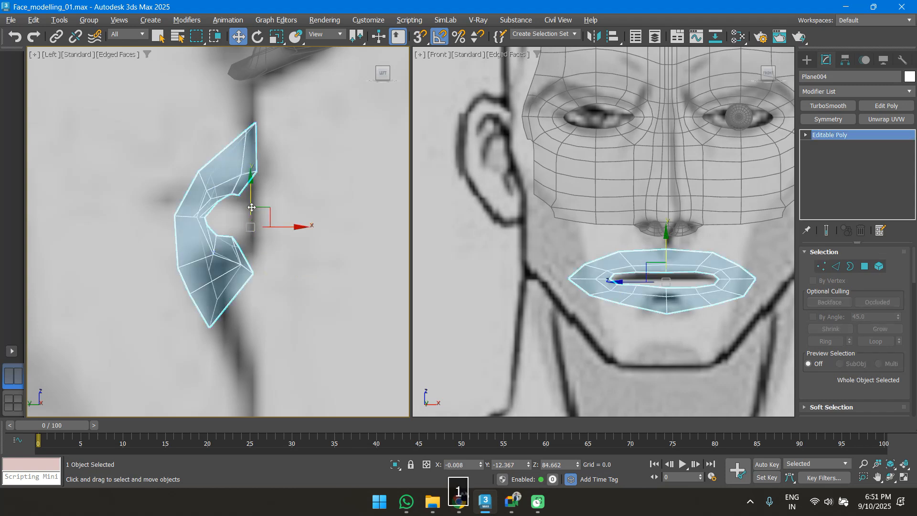
left_click_drag(253, 199, 253, 193)
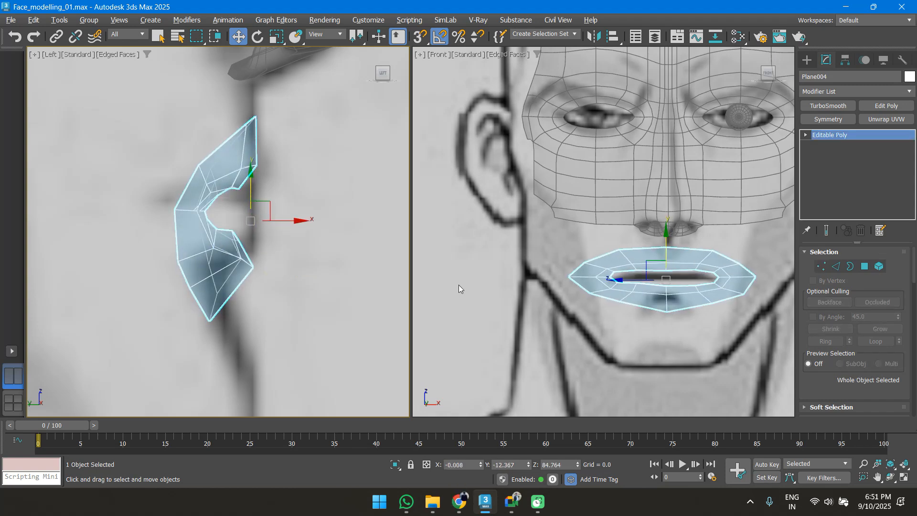
scroll(103, 207, "down", 1)
left_click_drag(229, 226, 230, 225)
middle_click_drag(309, 293, 279, 229)
middle_click_drag(634, 338, 612, 281)
Lower the outer ring's two vertices on either side of its bottom centre vertex in the Front view
key("2")
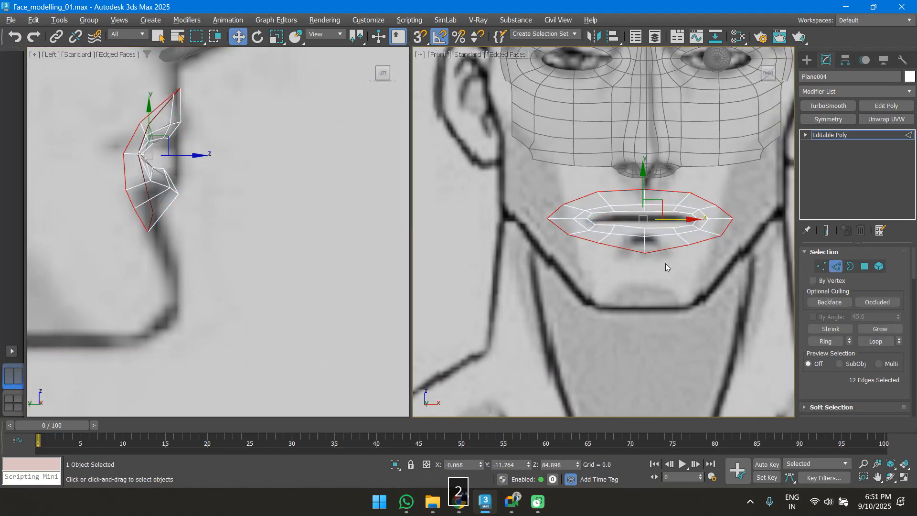
scroll(613, 258, "up", 3)
key("1")
left_click(582, 243)
left_click_drag(583, 219, 583, 218)
middle_click_drag(706, 283, 581, 292)
left_click(640, 243)
left_click_drag(640, 227, 638, 235)
middle_click_drag(636, 225, 672, 203)
Extrude the outer ring's four lower edges down toward the chin, and move the new edges back in the Left view
key("2")
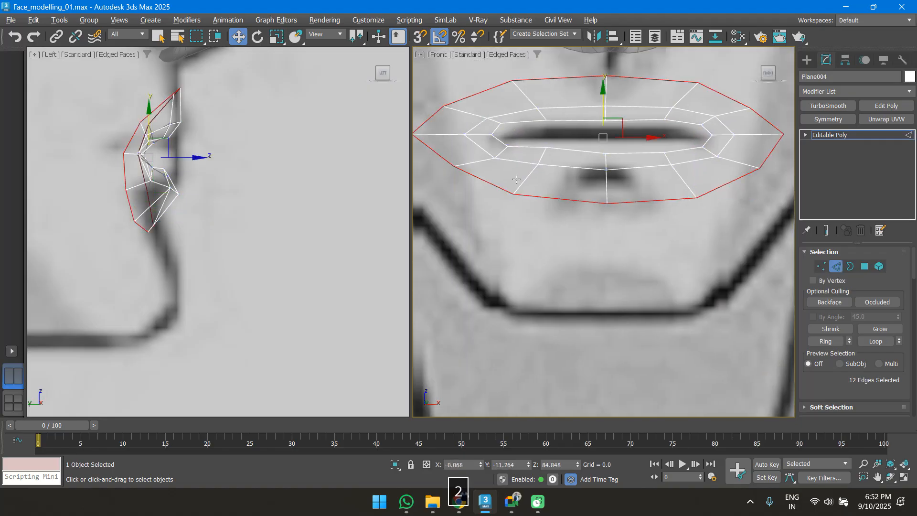
left_click(500, 188)
left_click(556, 199, "ctrl")
left_click(646, 202, "ctrl")
left_click(716, 189, "ctrl")
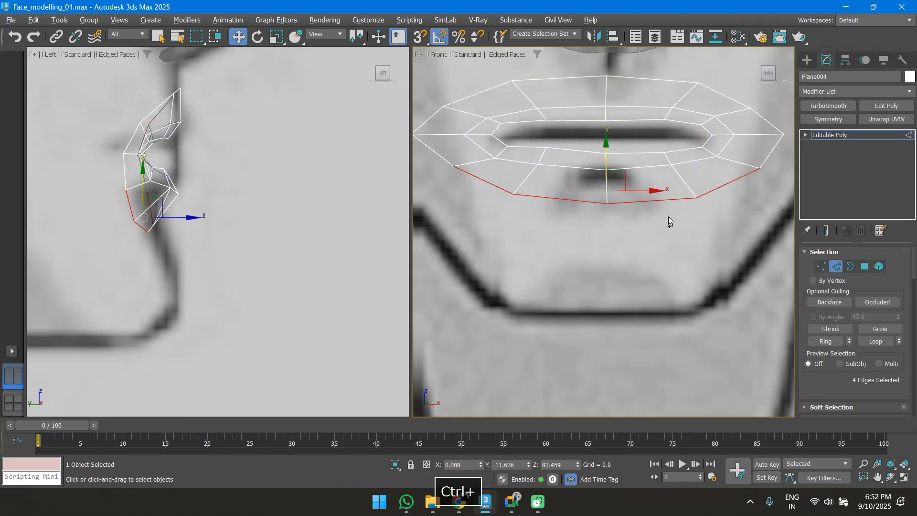
left_click_drag(607, 159, 607, 194, "shift")
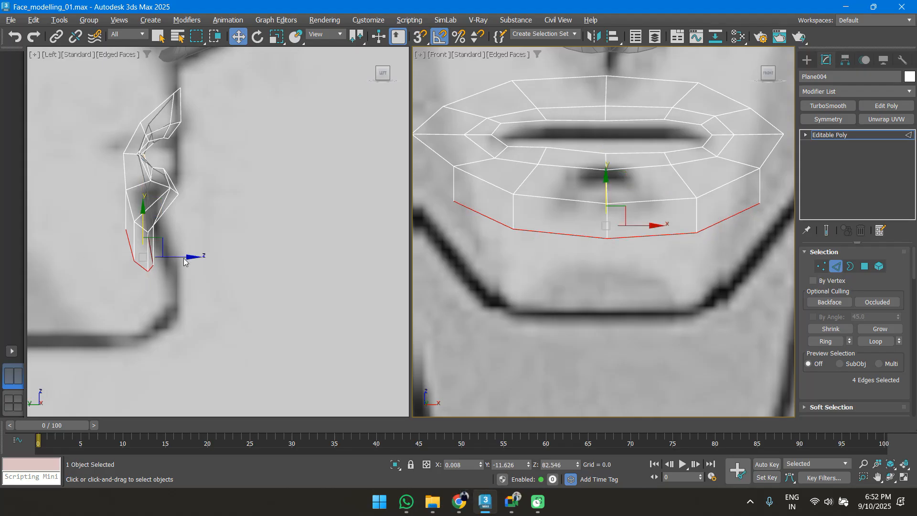
middle_click_drag(183, 260, 254, 314)
left_click_drag(242, 310, 215, 287)
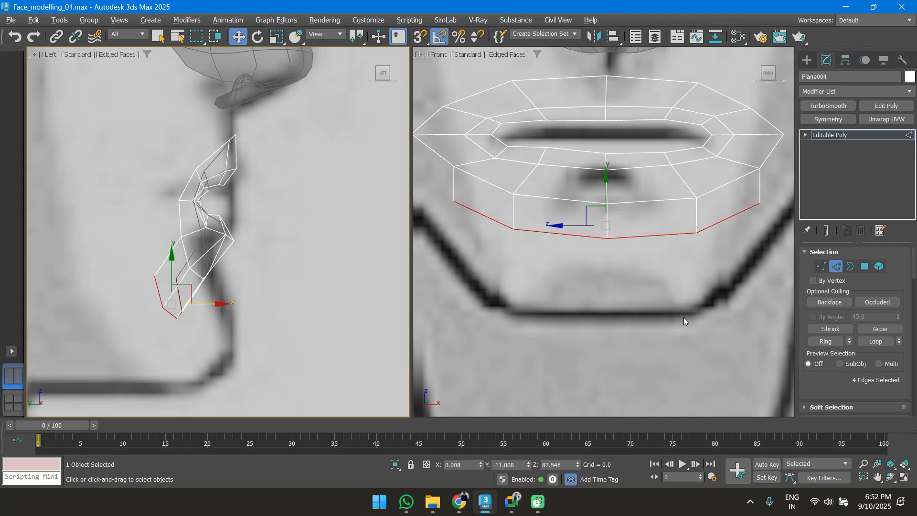
Move the new lower border's centre vertex forward in the Left view to follow the profile below the lip
middle_click_drag(637, 285, 658, 303)
key("1")
left_click_drag(612, 248, 630, 274)
middle_click_drag(160, 303, 168, 270)
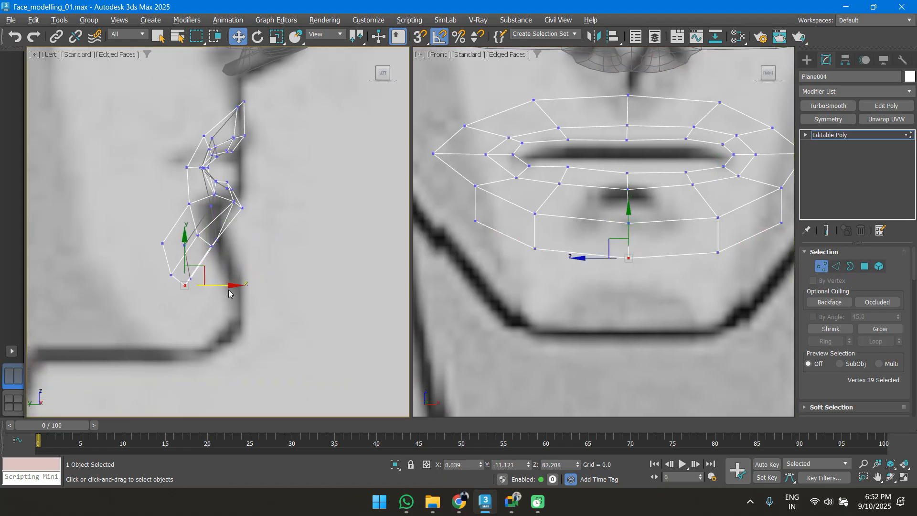
left_click_drag(270, 284, 269, 284)
Move the two vertices beside the lower border's centre forward in the Left view, close to the centre vertex's depth
left_click_drag(512, 233, 543, 272)
left_click_drag(213, 279, 265, 300)
left_click(718, 252)
middle_click_drag(175, 282, 151, 277)
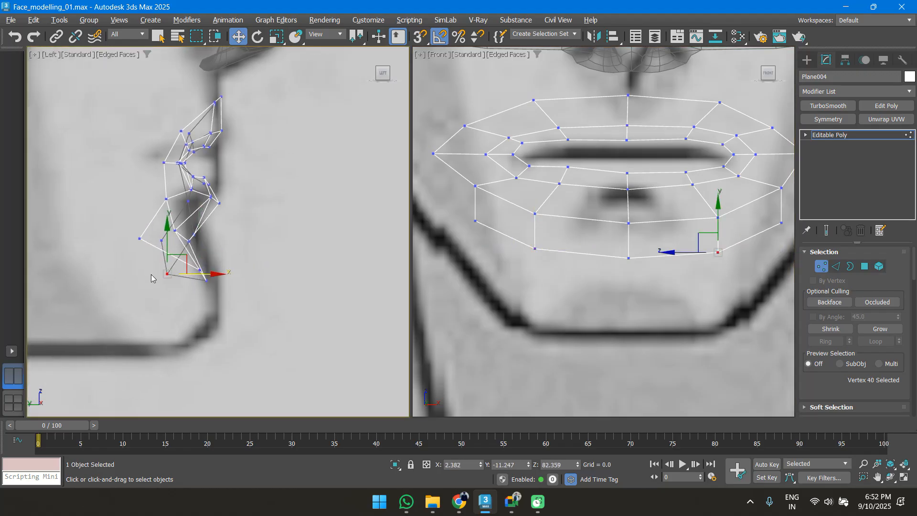
left_click_drag(217, 274, 251, 274)
middle_click_drag(361, 273, 275, 297)
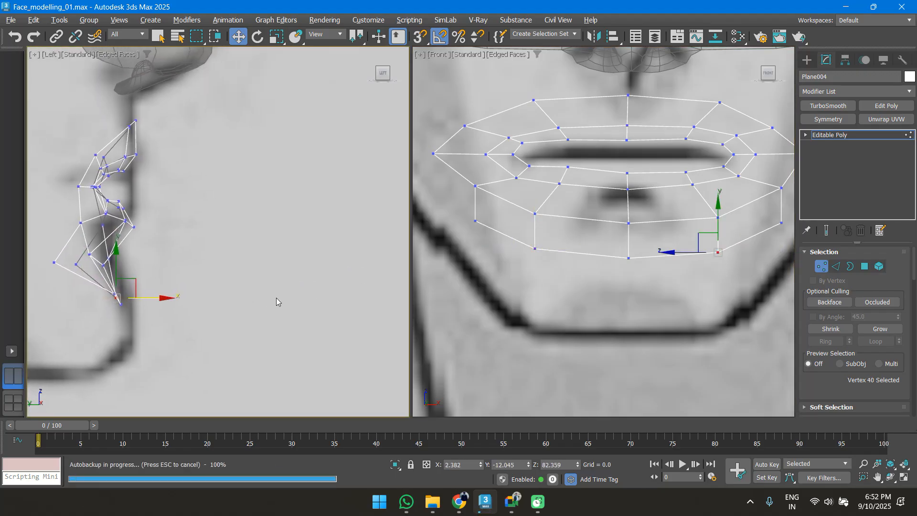
Move the lower border's left end vertex forward in the Left view
left_click(475, 221)
middle_click_drag(79, 265, 123, 296)
left_click_drag(129, 291, 154, 300)
Try moving the lower border's right end vertex forward in the Left view
middle_click_drag(461, 333, 366, 336)
left_click(686, 225)
middle_click_drag(167, 294, 191, 304)
left_click_drag(193, 303, 204, 304)
Examine the lip and chin mesh in perspective beside the upper face mesh, and return to the Front view
scroll(628, 318, "down", 2)
middle_click_drag(640, 314, 577, 314, "alt")
key("p")
middle_click_drag(655, 267, 704, 266, "alt")
scroll(604, 262, "down", 3)
key("f")
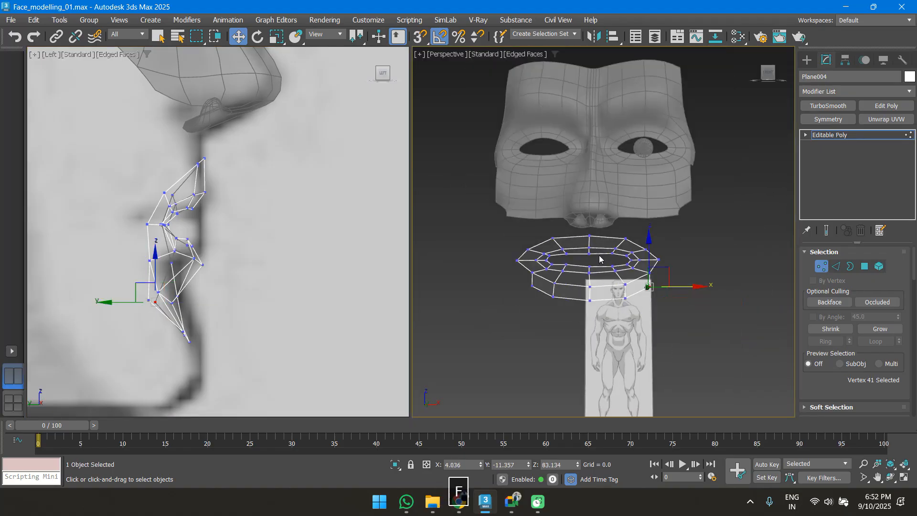
key("z")
scroll(591, 262, "down", 1)
middle_click_drag(516, 264, 567, 241)
scroll(581, 263, "down", 2)
scroll(562, 262, "up", 2)
Select the four edges of the lower border below the mouth
key("2")
middle_click_drag(530, 269, 591, 244)
middle_click_drag(207, 305, 243, 228)
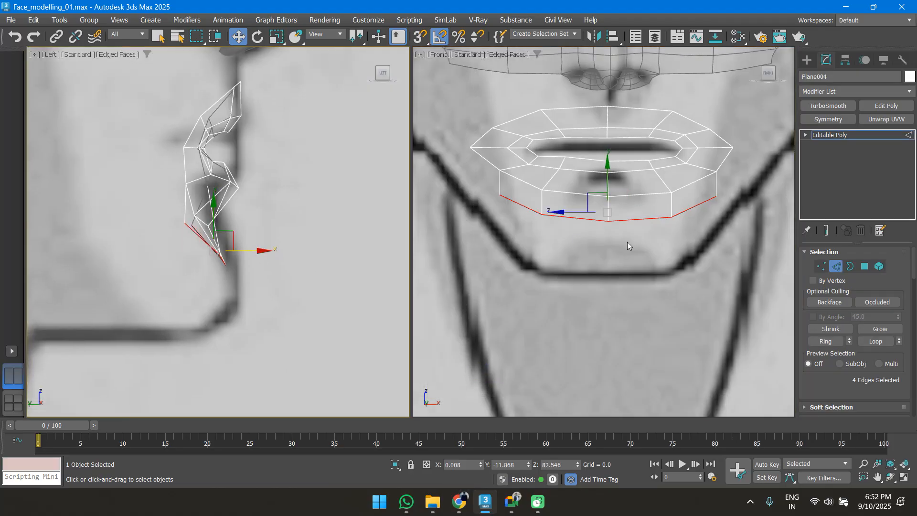
Try extruding the four lower border edges downward, and undo back past the right end vertex's last move
left_click_drag(611, 181, 610, 225, "shift")
key("ctrl+z")
key("ctrl+z")
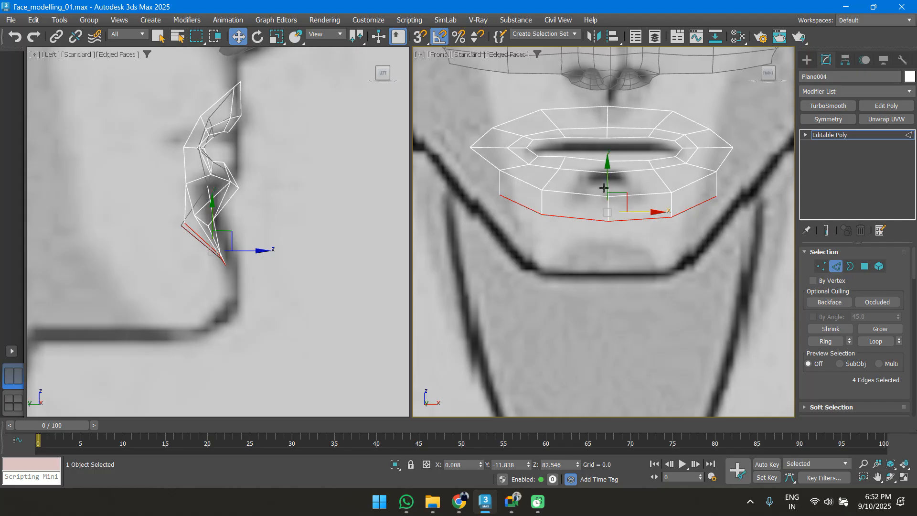
Extrude the four lower border edges down onto the chin, and shift the new row back and down to fit both views
left_click_drag(606, 180, 612, 206, "shift")
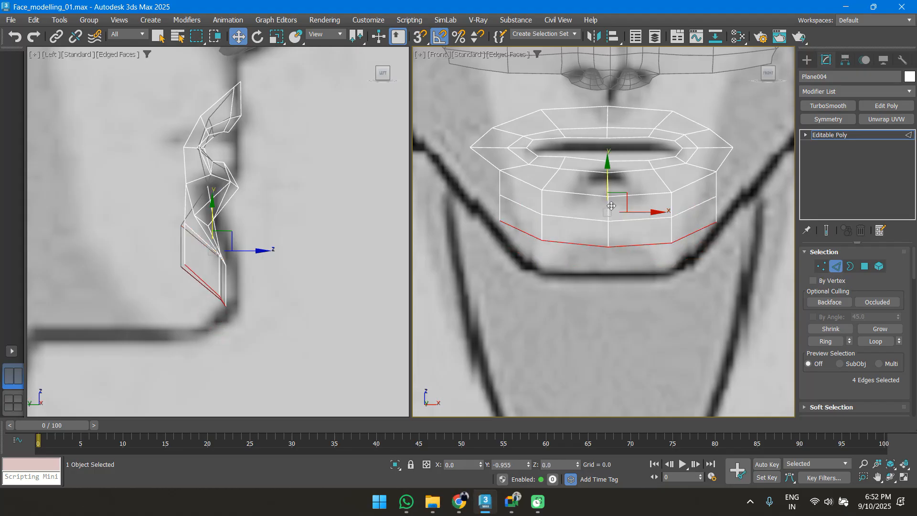
left_click_drag(233, 292, 224, 289)
middle_click_drag(227, 285, 269, 239)
left_click_drag(243, 220, 249, 205)
middle_click_drag(663, 253, 654, 274)
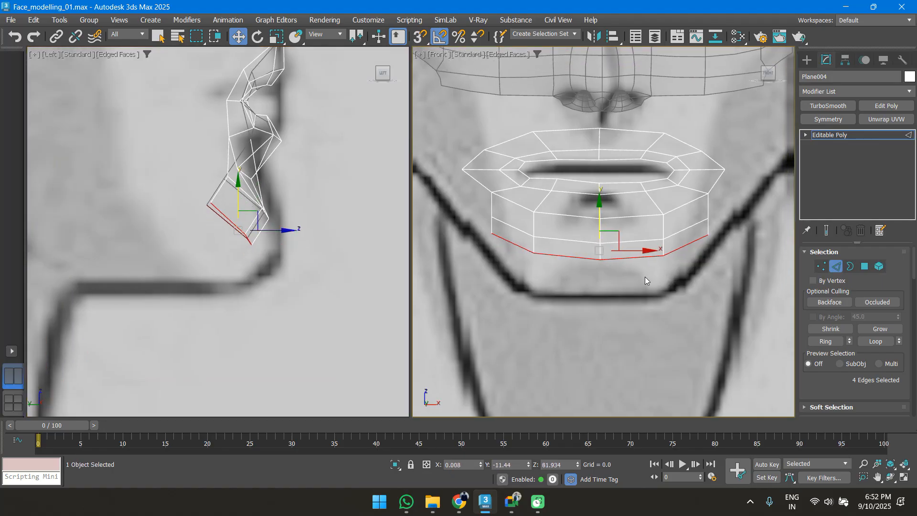
left_click_drag(599, 219, 599, 233)
Move the new row's bottom centre vertex and its two neighbours forward in the Left view to follow the chin profile
key("1")
left_click(599, 271)
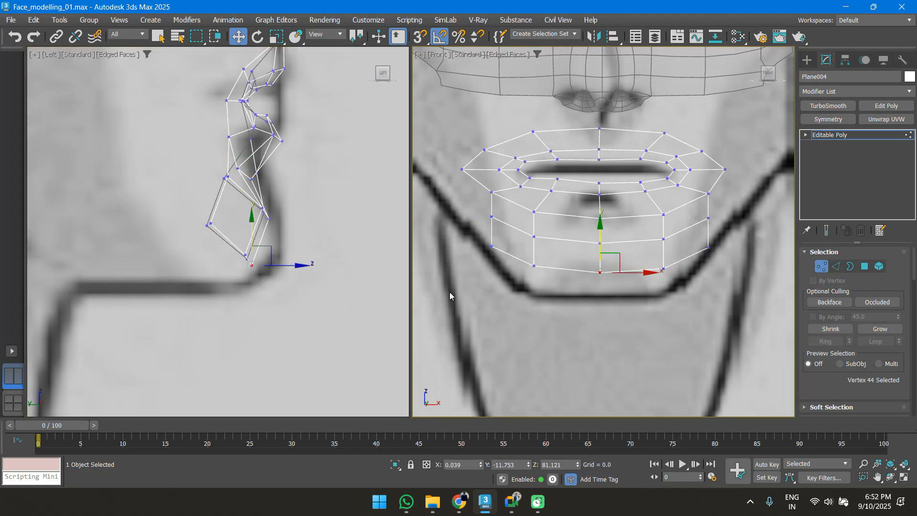
middle_click_drag(176, 226, 180, 205)
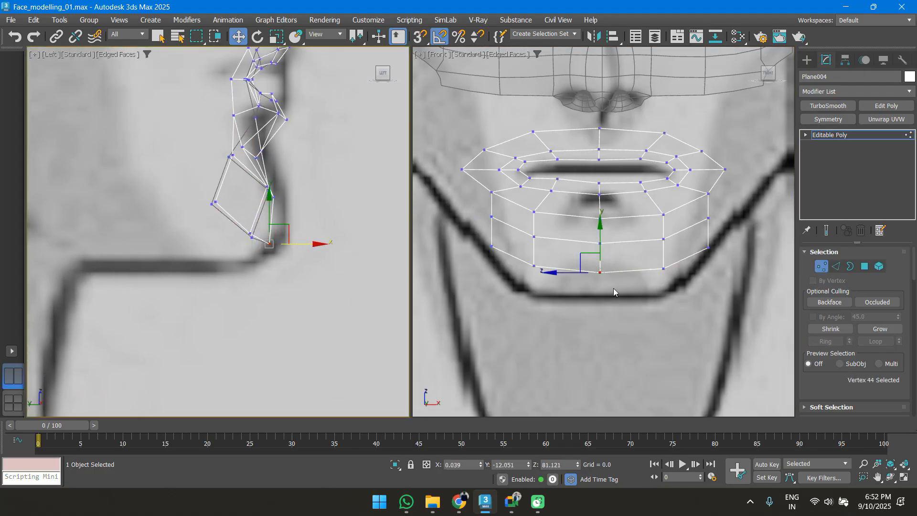
left_click(534, 266)
left_click_drag(282, 236, 288, 237)
left_click(663, 268)
middle_click_drag(340, 255, 350, 225)
left_click_drag(306, 207, 314, 207)
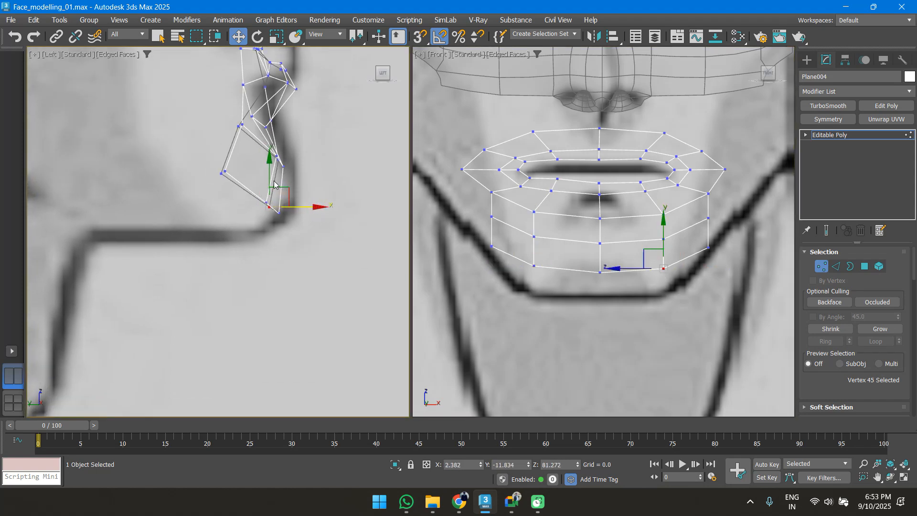
left_click_drag(273, 184, 274, 181)
Raise the new chin row's right and left end vertices slightly in the Front view
left_click_drag(708, 246, 691, 246)
key("ctrl+z")
left_click(708, 245)
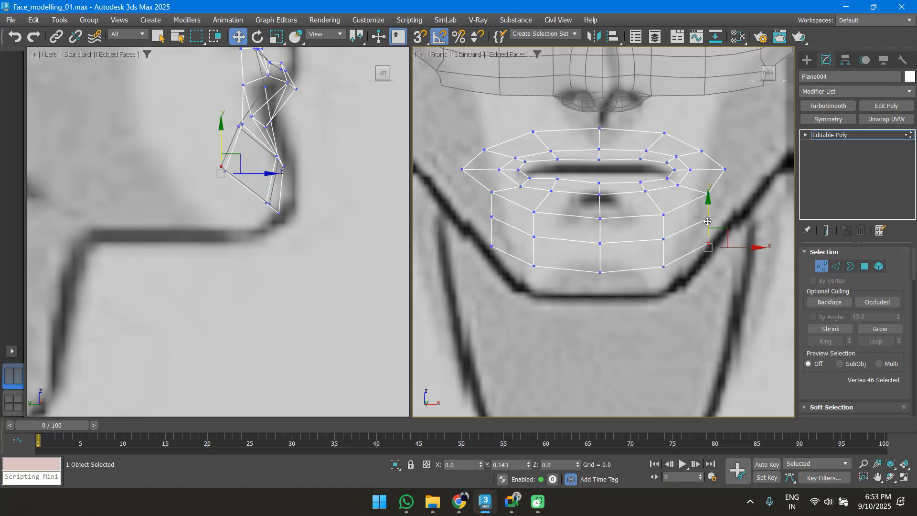
left_click(491, 245)
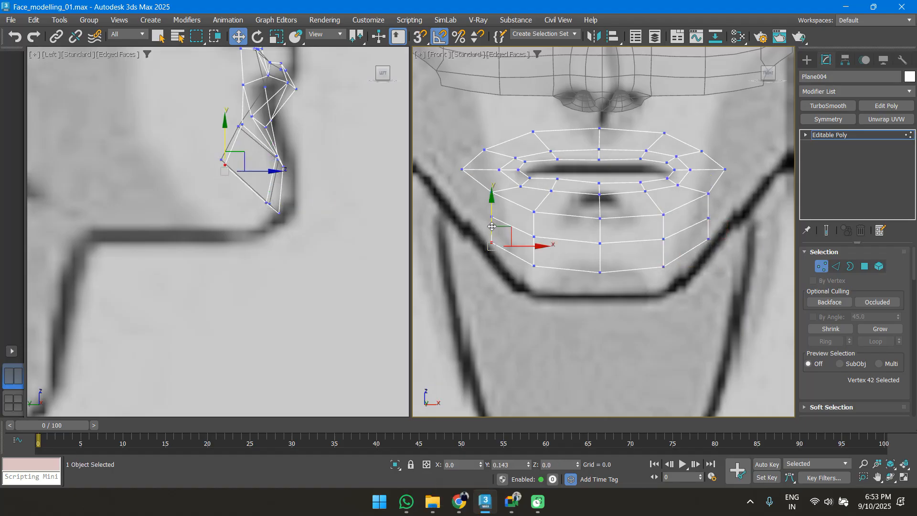
Extrude the four bottom edges down and back under the chin, adjusting the new row's height and depth to the side profile
key("2")
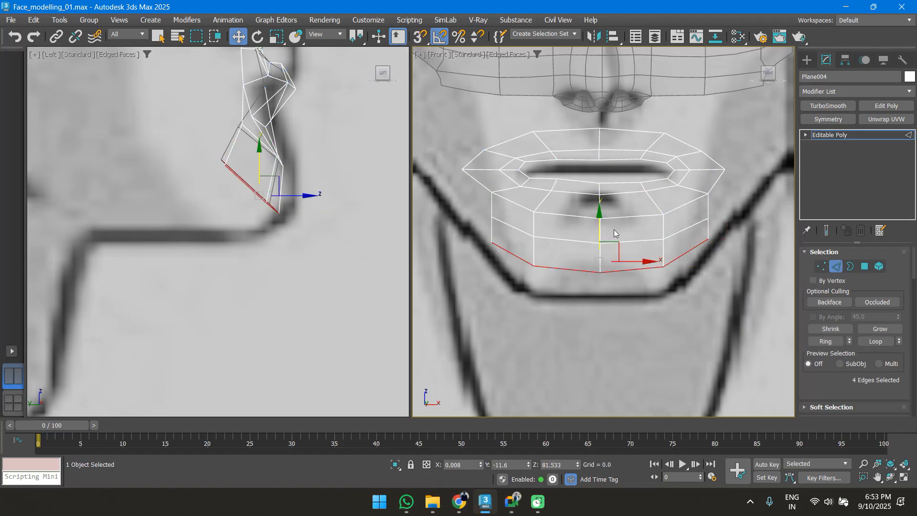
left_click_drag(602, 234, 601, 267, "shift")
left_click_drag(305, 251, 247, 211)
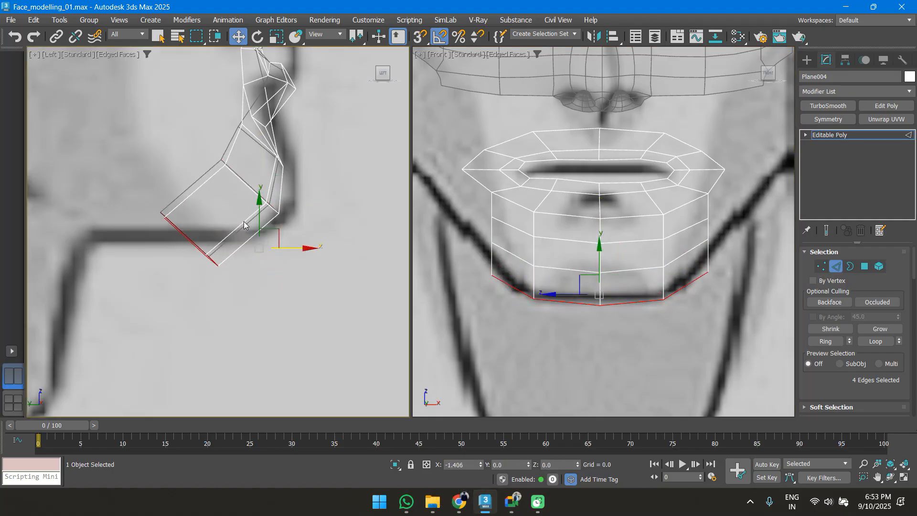
key("e")
key("w")
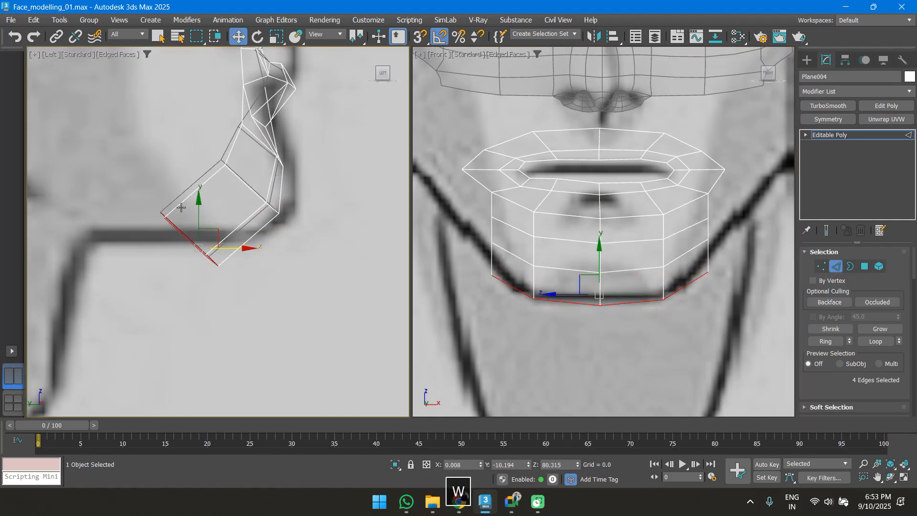
left_click_drag(199, 212, 200, 180)
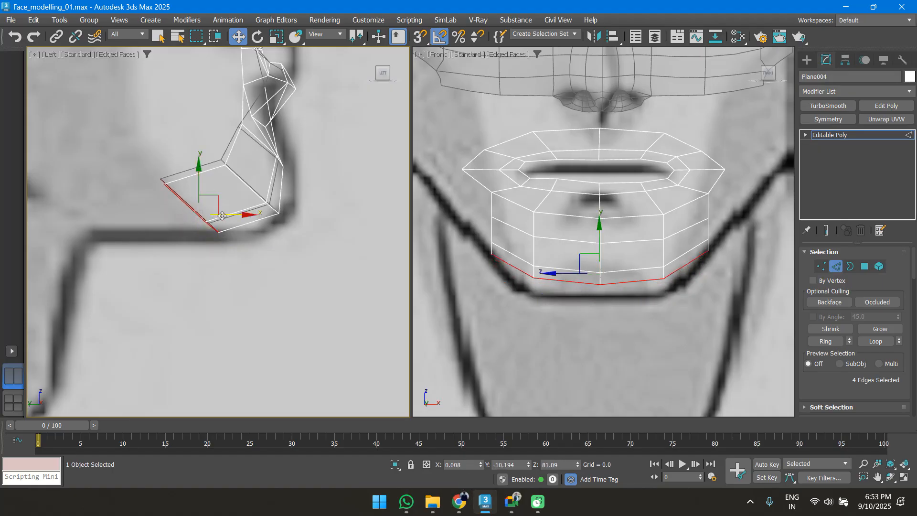
left_click_drag(228, 220, 263, 222)
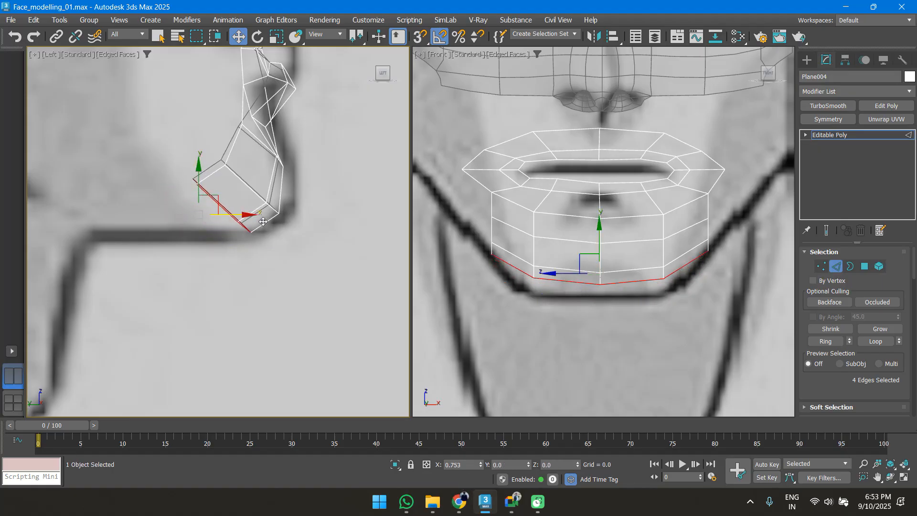
Lower the bottom chin row's centre vertex and its two neighbours in the Front view to approach the chin line
key("1")
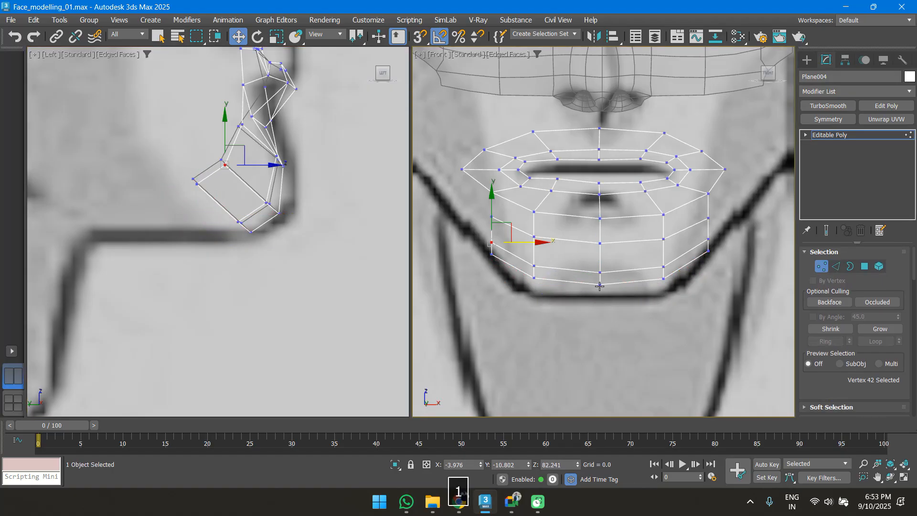
left_click(600, 285)
left_click(663, 278, "ctrl")
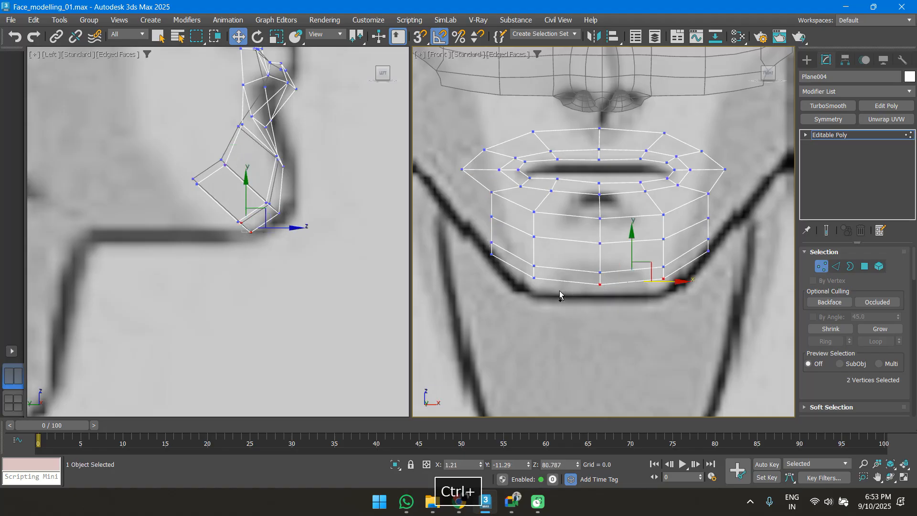
left_click(534, 277, "ctrl")
left_click_drag(598, 248, 601, 260)
left_click(491, 255)
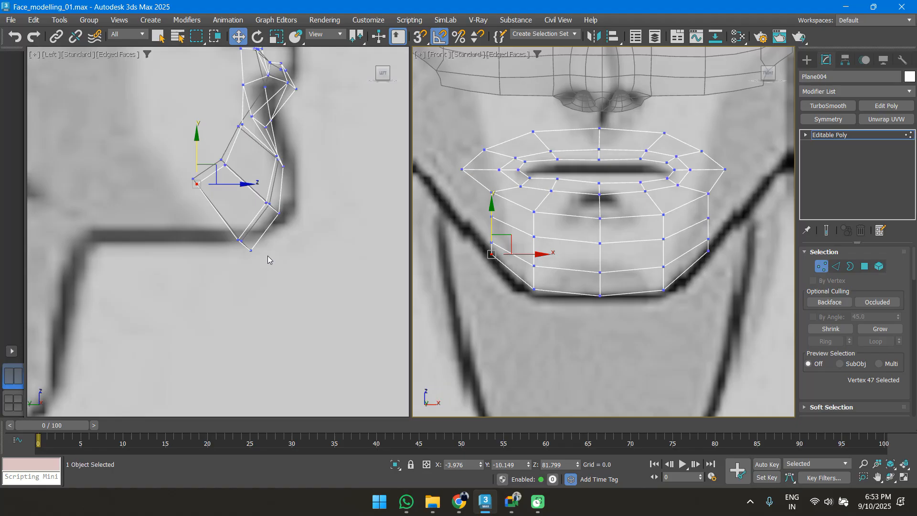
key("ctrl+z")
key("ctrl+z")
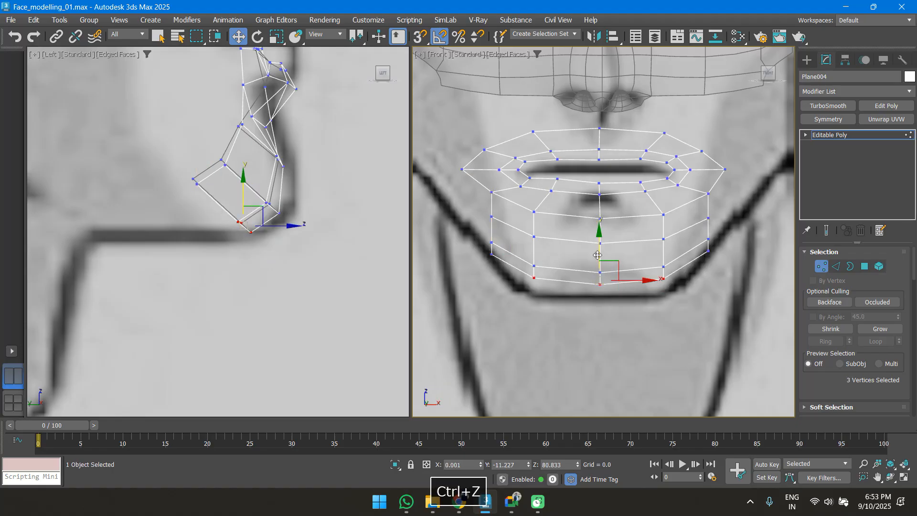
Extrude the four bottom edges backward under the chin in the Left view, and rotate the new row to a steeper angle
key("2")
middle_click_drag(202, 242, 262, 270, "alt")
key("f")
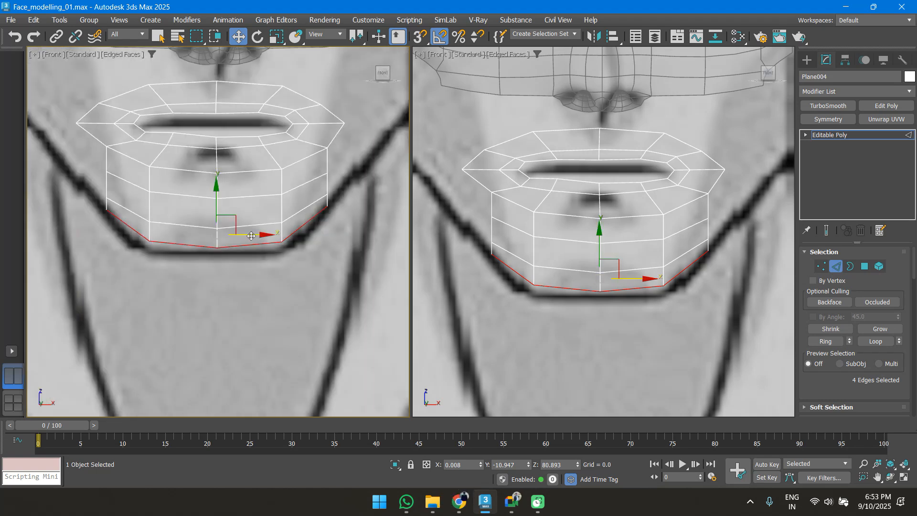
key("l")
left_click_drag(264, 223, 224, 220, "shift")
key("e")
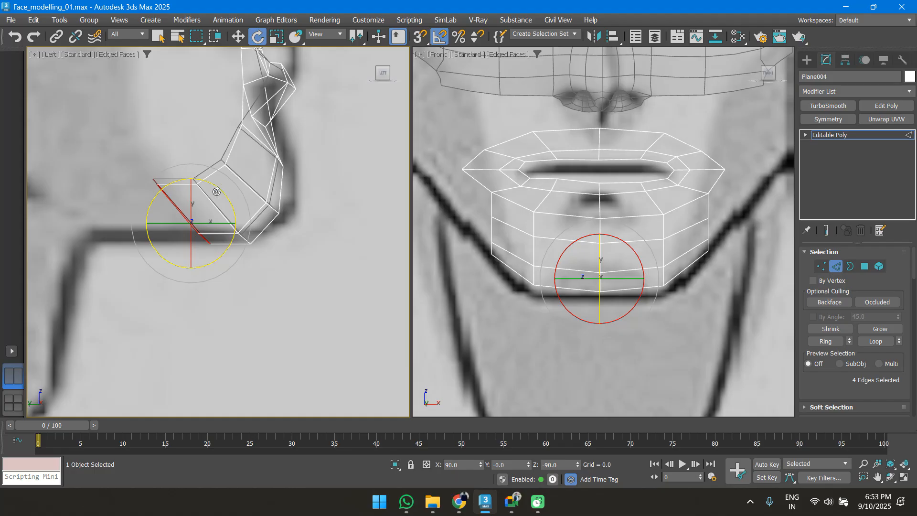
left_click_drag(220, 191, 211, 218)
key("w")
scroll(200, 183, "up", 5)
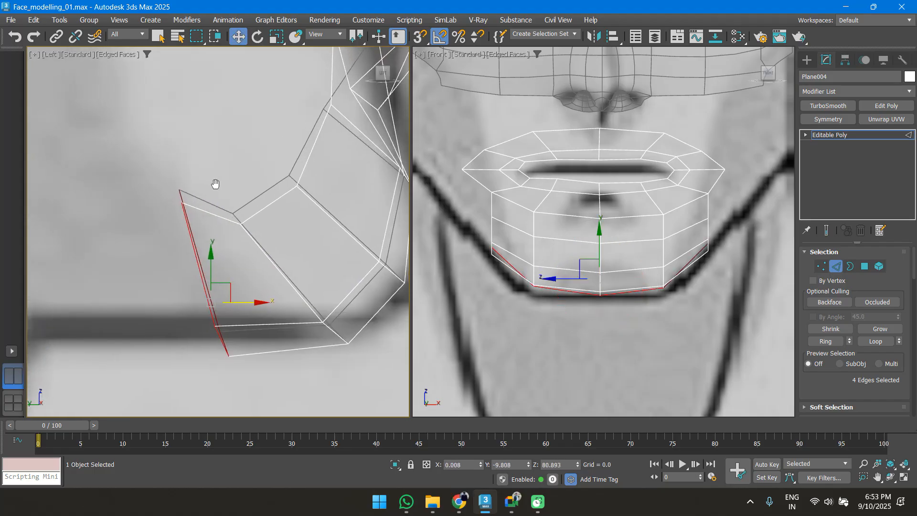
Lower the new row's end vertices level with the preceding row, and raise its three bottom vertices slightly in the Left view
key("1")
left_click_drag(172, 210, 183, 189)
middle_click_drag(217, 355, 217, 291)
left_click_drag(195, 246, 237, 303)
left_click_drag(221, 242, 222, 236)
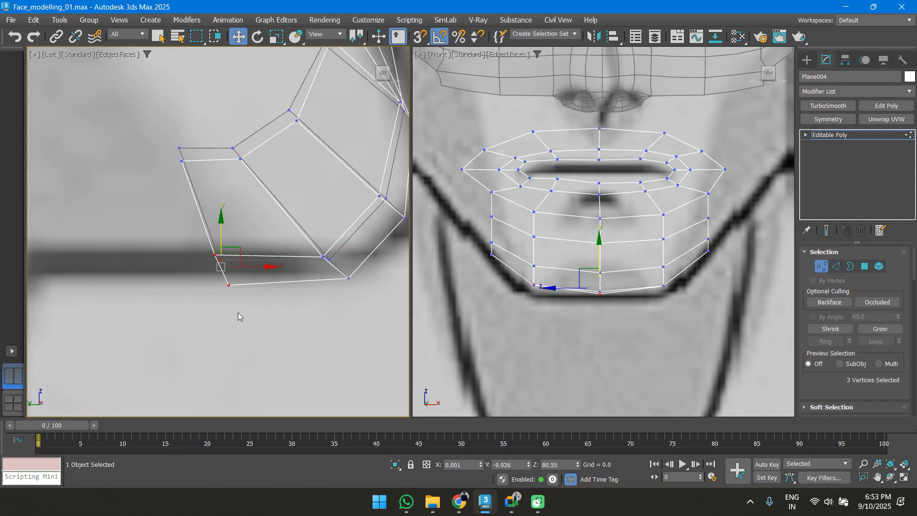
Move the new row's bottom centre vertex and its neighbour slightly backward in the Left view
left_click(229, 286)
left_click_drag(247, 286, 229, 287)
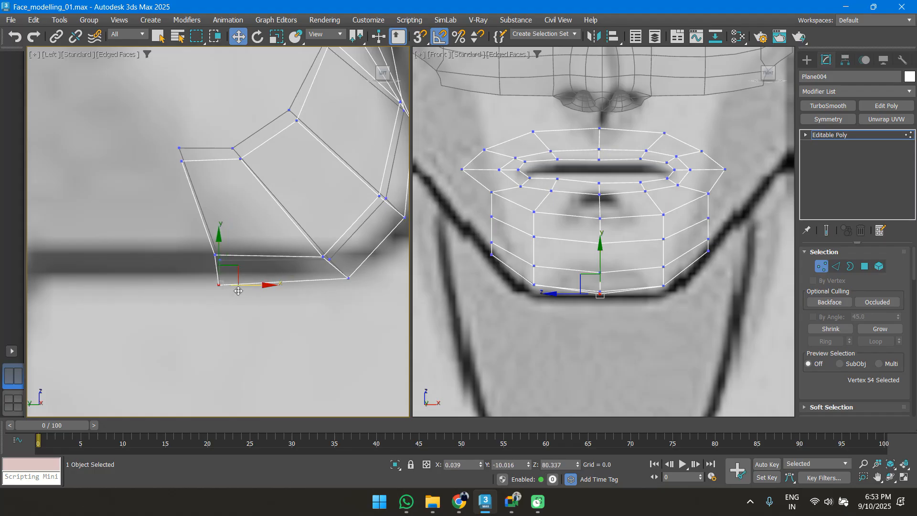
left_click(215, 255)
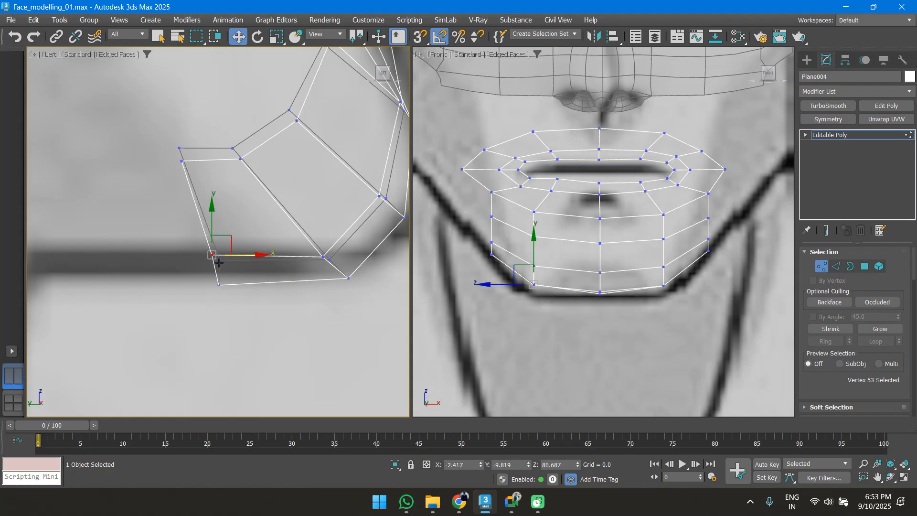
left_click(218, 258)
middle_click_drag(233, 238, 260, 194)
Extrude the four rear edges straight back twice in the Left view, extending the chin underside to the neck
key("2")
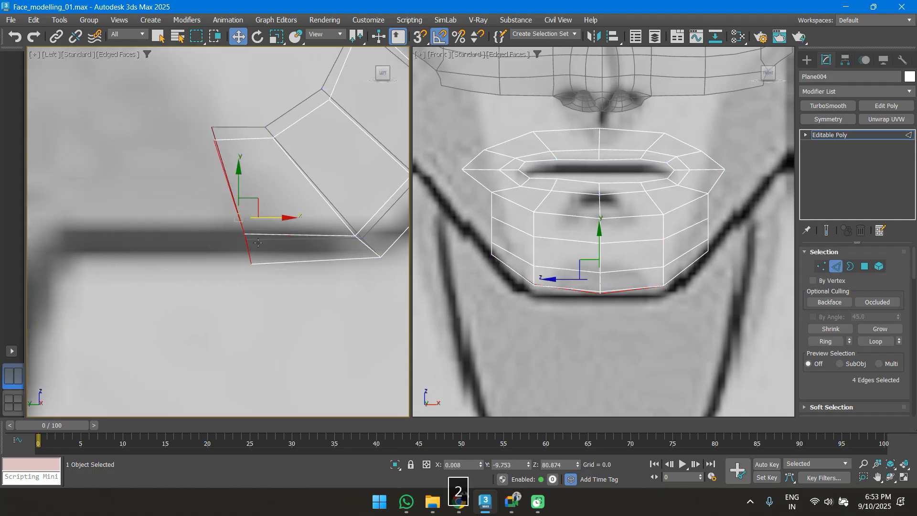
scroll(244, 219, "down", 2)
key("Caps_Lock")
key("ctrl+z")
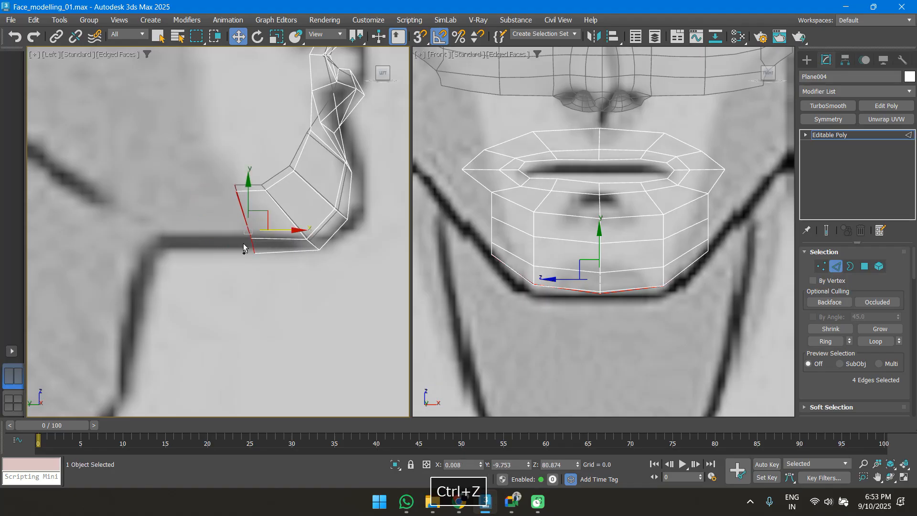
left_click_drag(276, 237, 208, 233, "shift")
key("r")
key("w")
Examine the chin mesh against the upper face mesh in the orthographic view and against the front reference
scroll(549, 267, "down", 3)
middle_click_drag(602, 281, 541, 273, "alt")
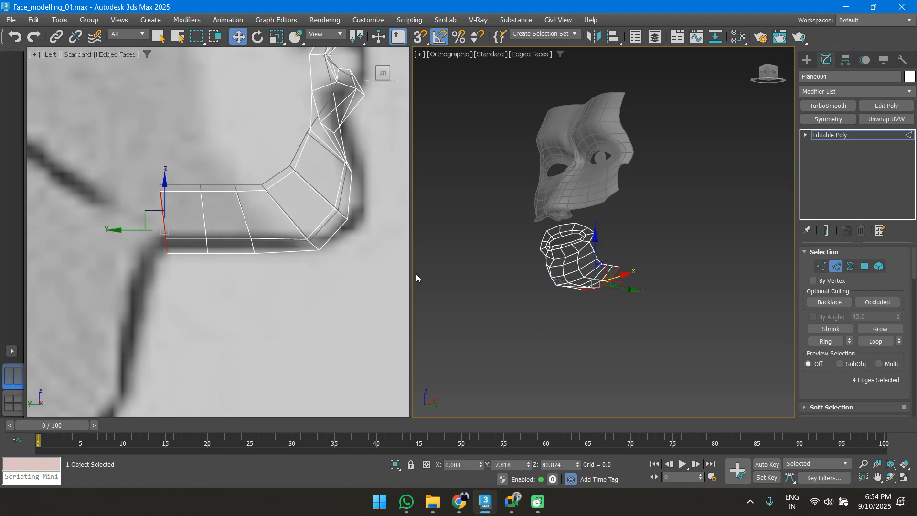
scroll(168, 278, "down", 3)
key("r")
key("a")
key("f")
key("z")
scroll(749, 309, "down", 3)
key("w")
scroll(748, 309, "up", 3)
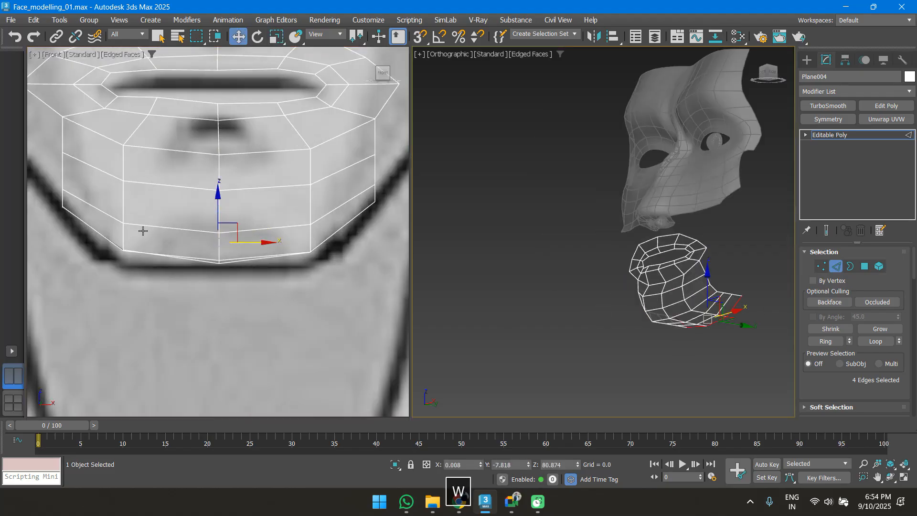
scroll(162, 253, "down", 4)
left_click(686, 356)
middle_click_drag(686, 355, 629, 331, "alt")
scroll(633, 283, "down", 5)
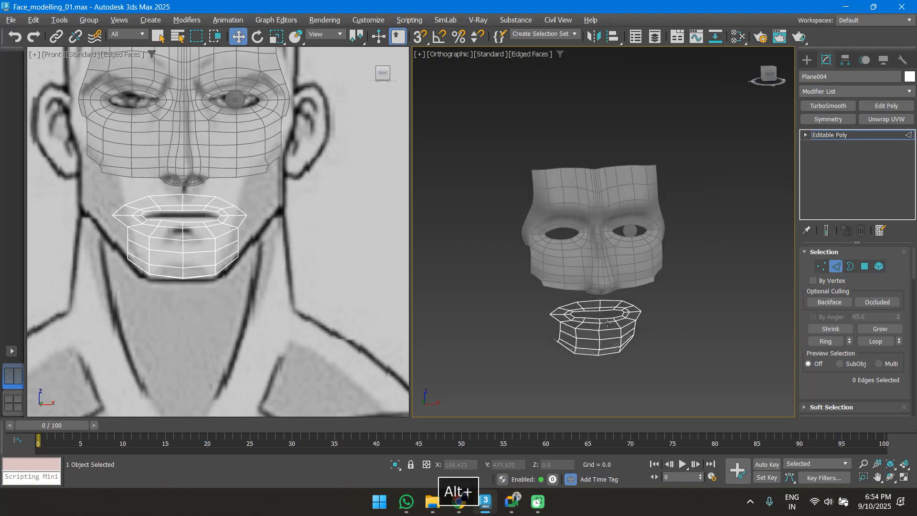
middle_click_drag(601, 286, 615, 290)
Undo the latest operations on the chin mesh and return to whole-object level
key("ctrl+z")
key("ctrl+z")
key("ctrl+z")
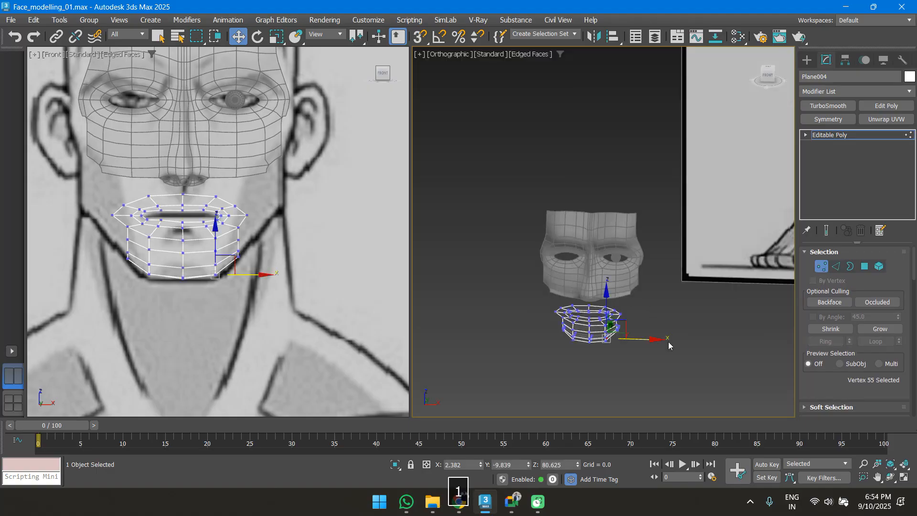
key("ctrl+z")
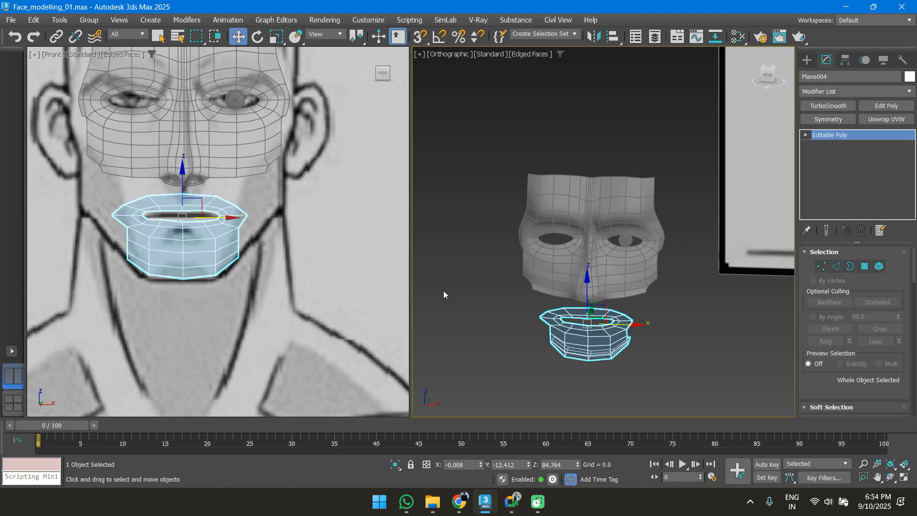
scroll(560, 282, "up", 3)
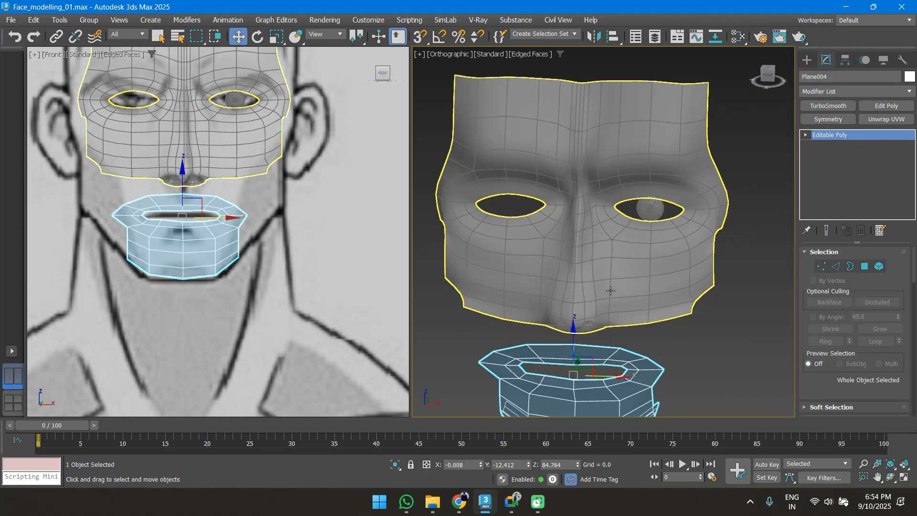
Select the upper face mesh, frame it in the Front view and make it see-through over the reference
left_click(623, 279)
key("f")
key("z")
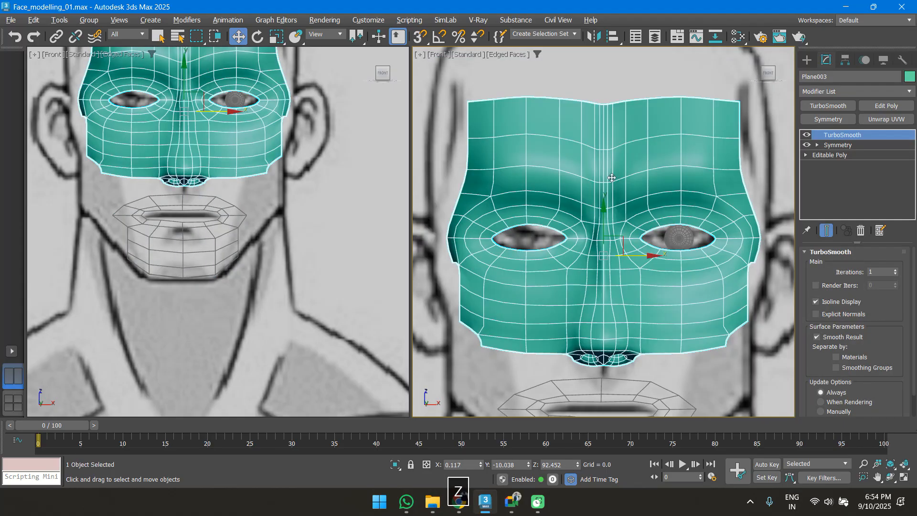
scroll(601, 256, "down", 2)
key("alt+x")
scroll(549, 215, "down", 3)
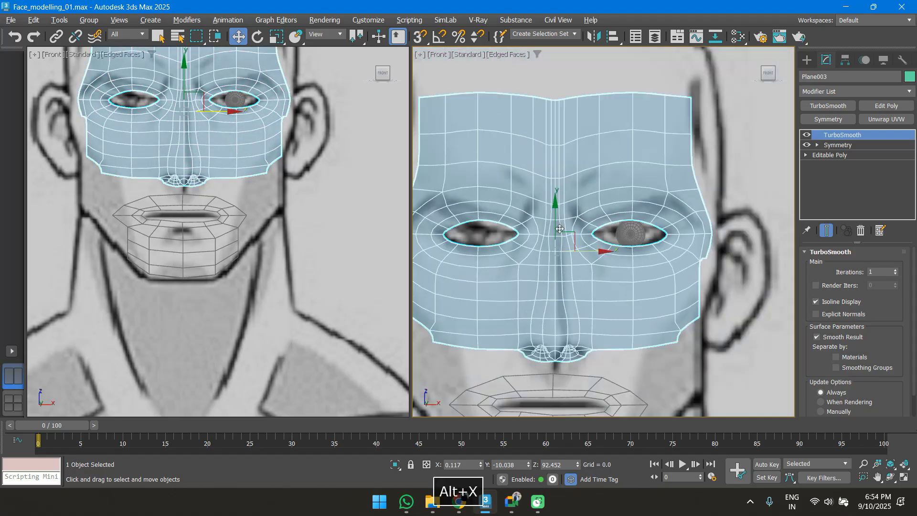
scroll(501, 167, "down", 2)
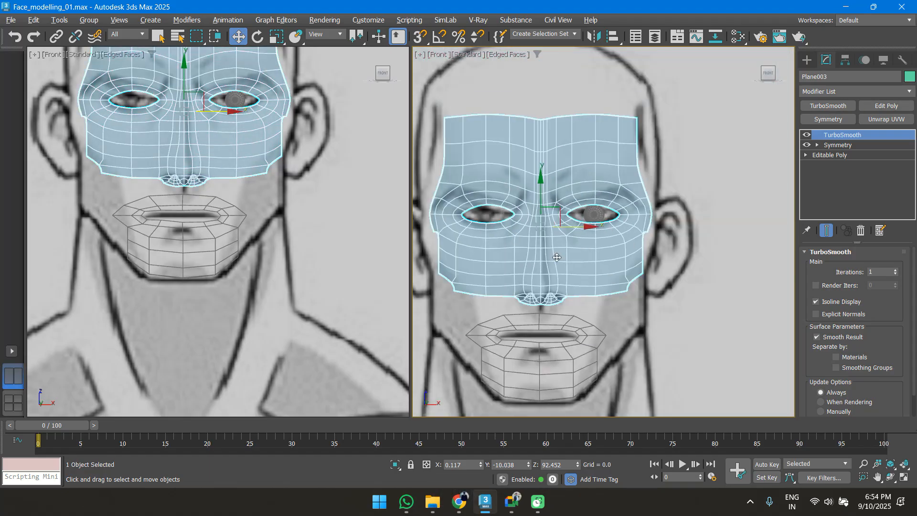
Deselect the face mesh, bring the whole head into view and save the scene
left_click(608, 316)
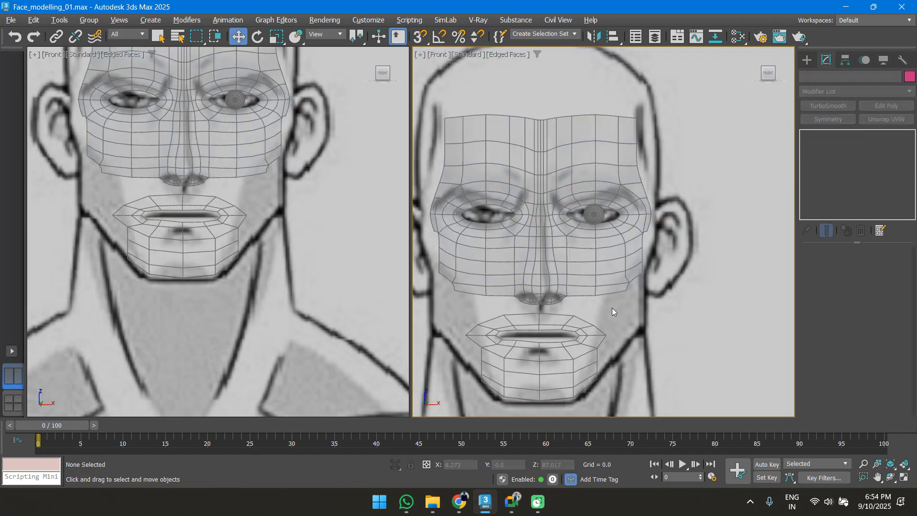
scroll(616, 215, "down", 3)
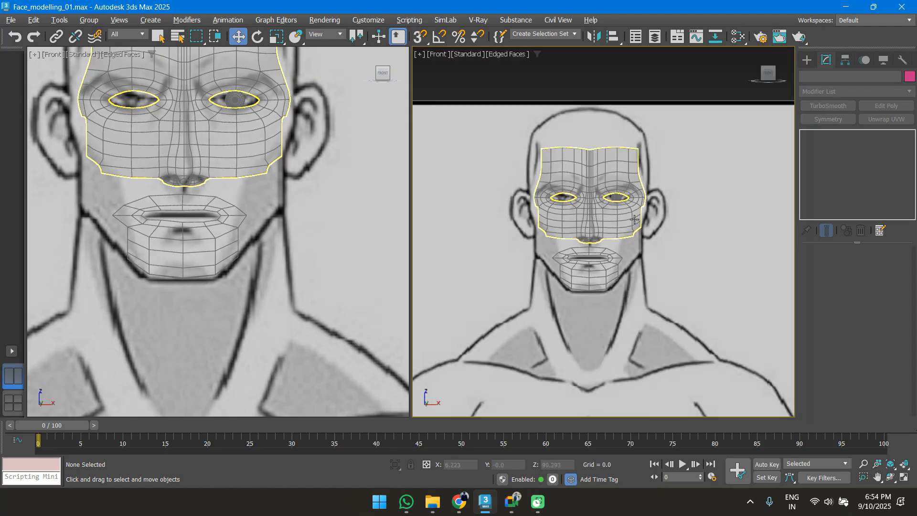
key("ctrl+s")
key("Caps_Lock")
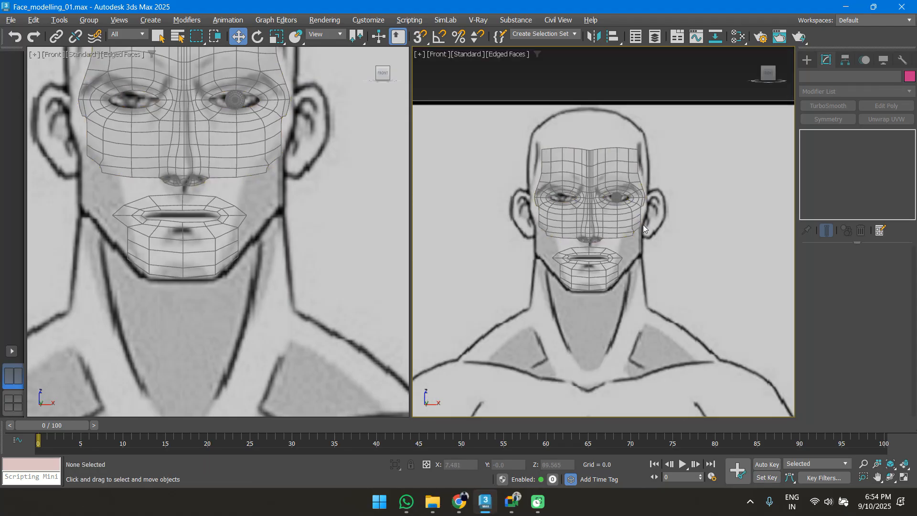
left_click(884, 509)
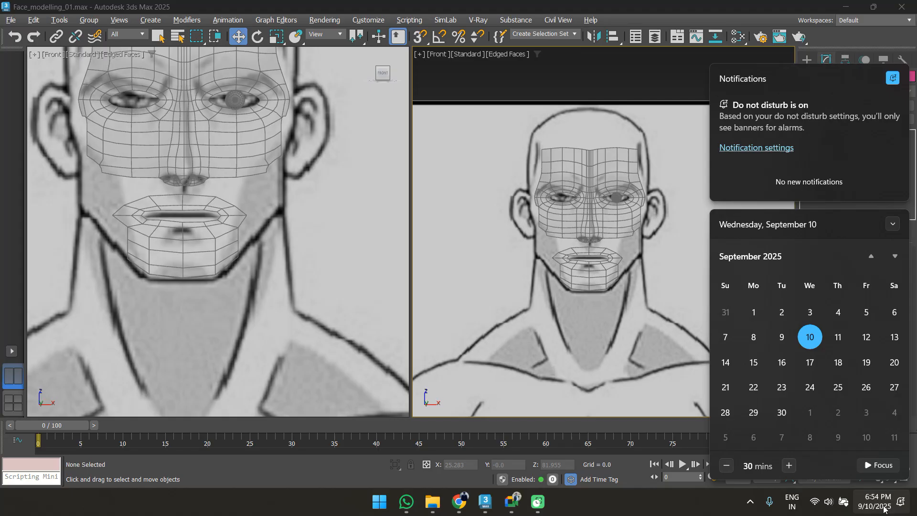
left_click(664, 5)
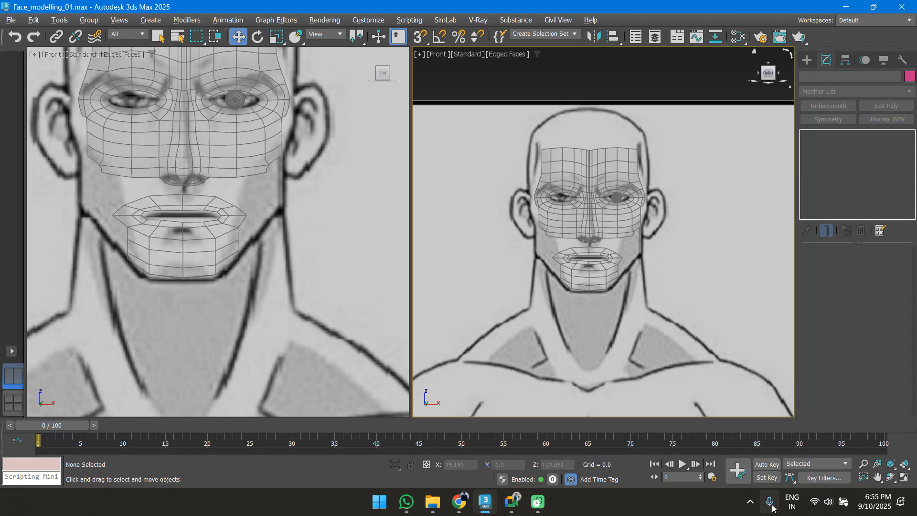
left_click(751, 501)
right_click(753, 463)
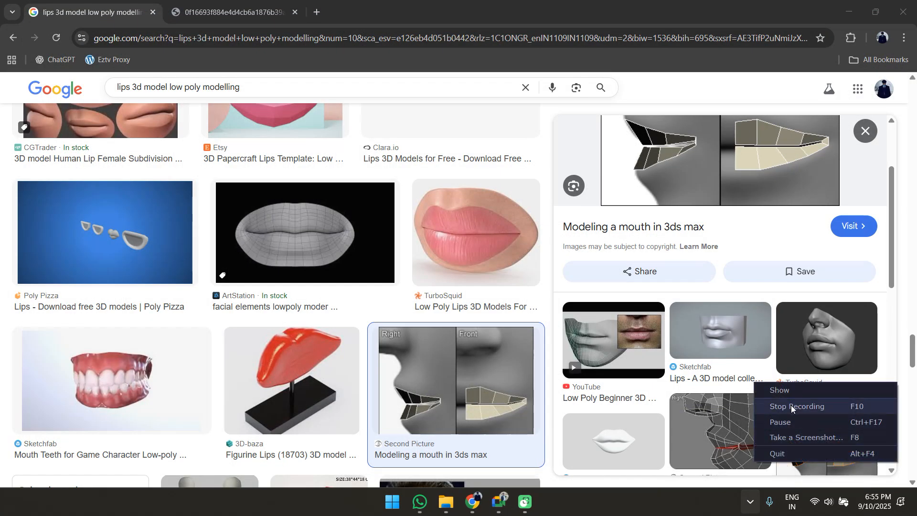